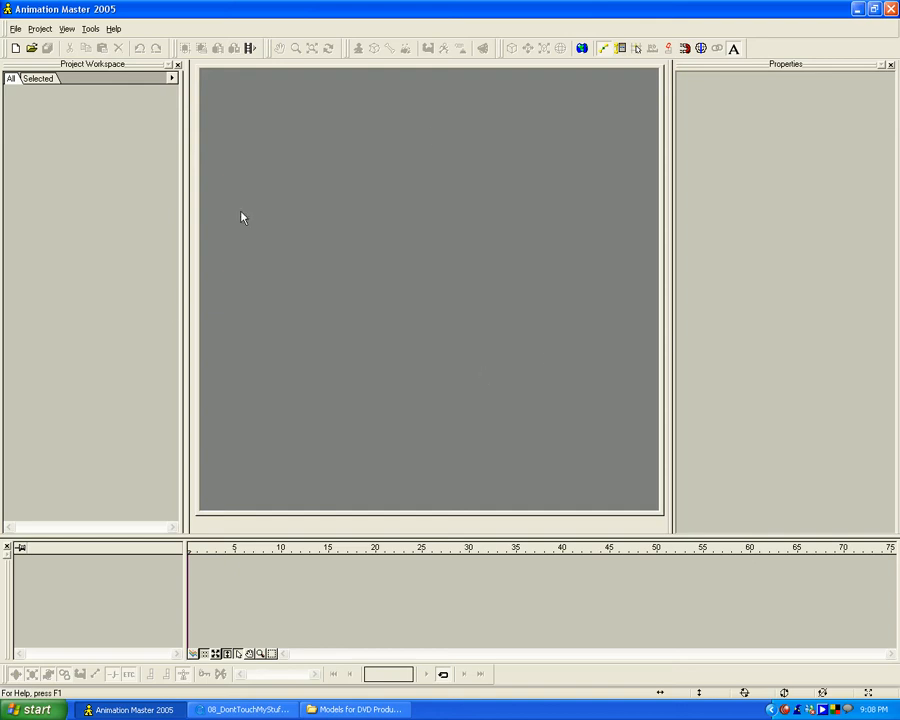
# Create a new project and import the Will.mdl model from the Models for DVD Production folder into its objects.
pyautogui.click(38, 28)
pyautogui.click(48, 46)
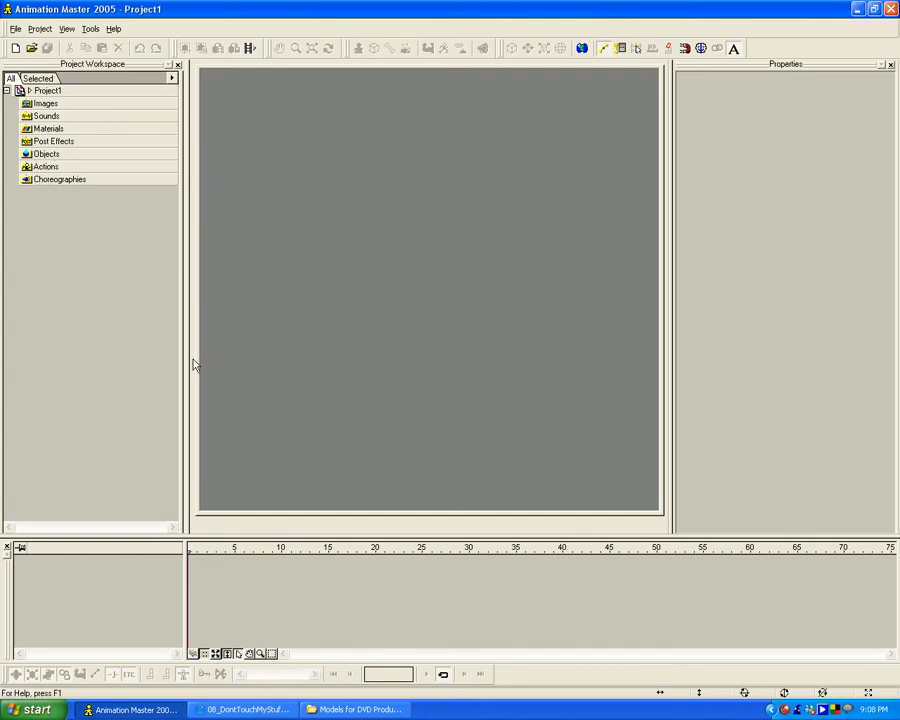
pyautogui.click(372, 709)
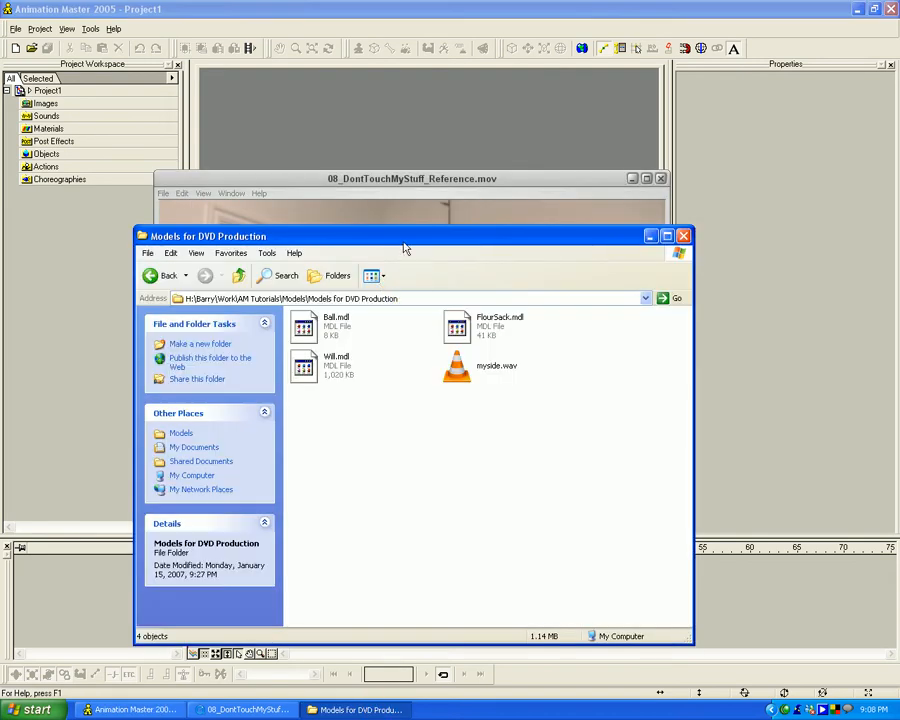
pyautogui.moveTo(313, 368); pyautogui.dragTo(40, 210)
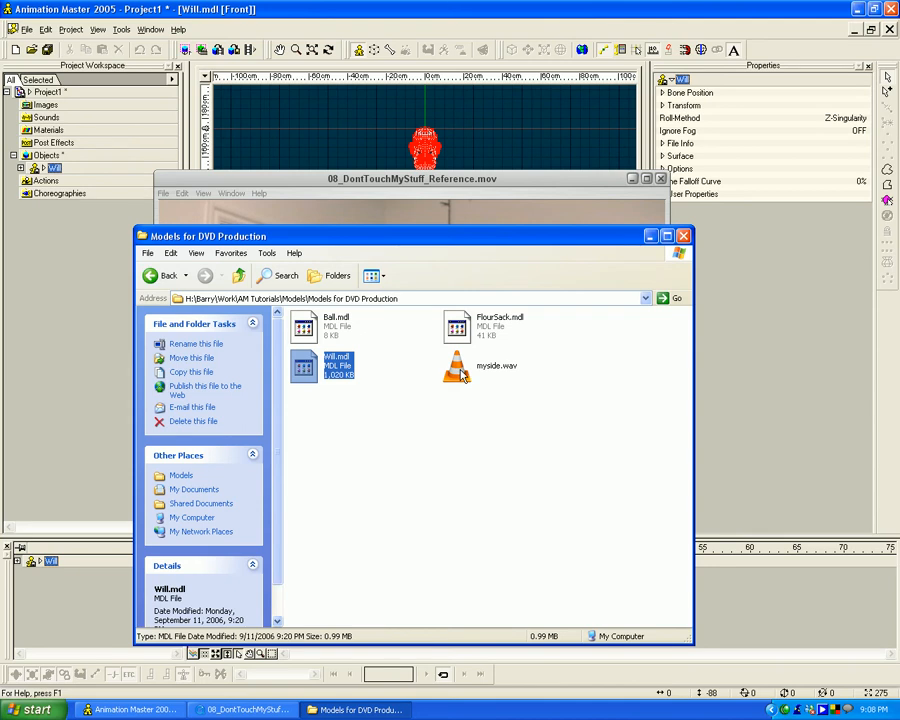
# Try to add myside.wav to the project directly from the Models for DVD Production folder window.
pyautogui.moveTo(461, 374); pyautogui.dragTo(62, 249)
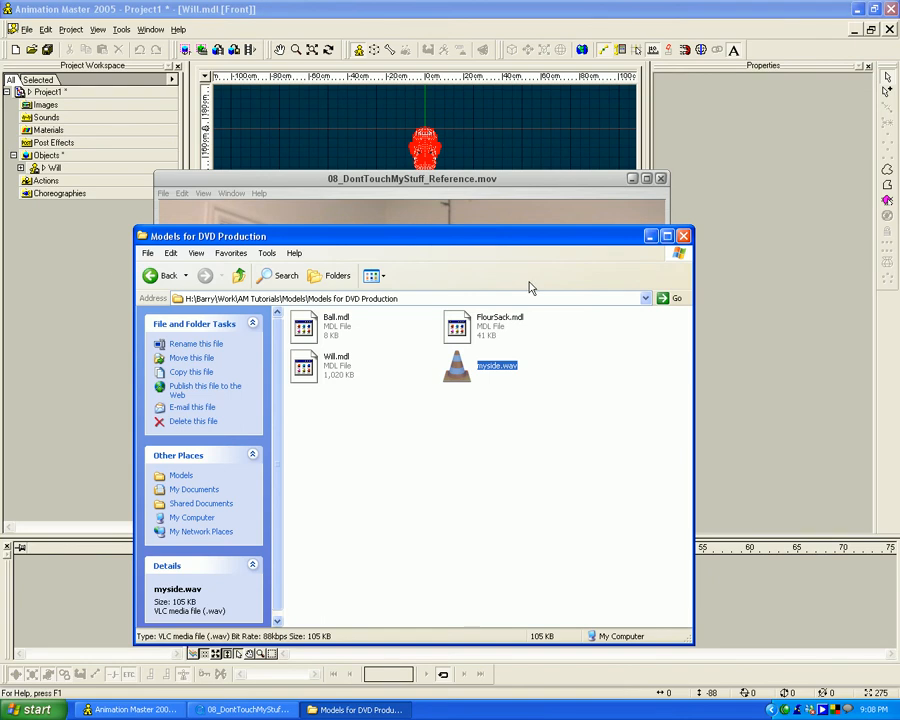
pyautogui.click(95, 251)
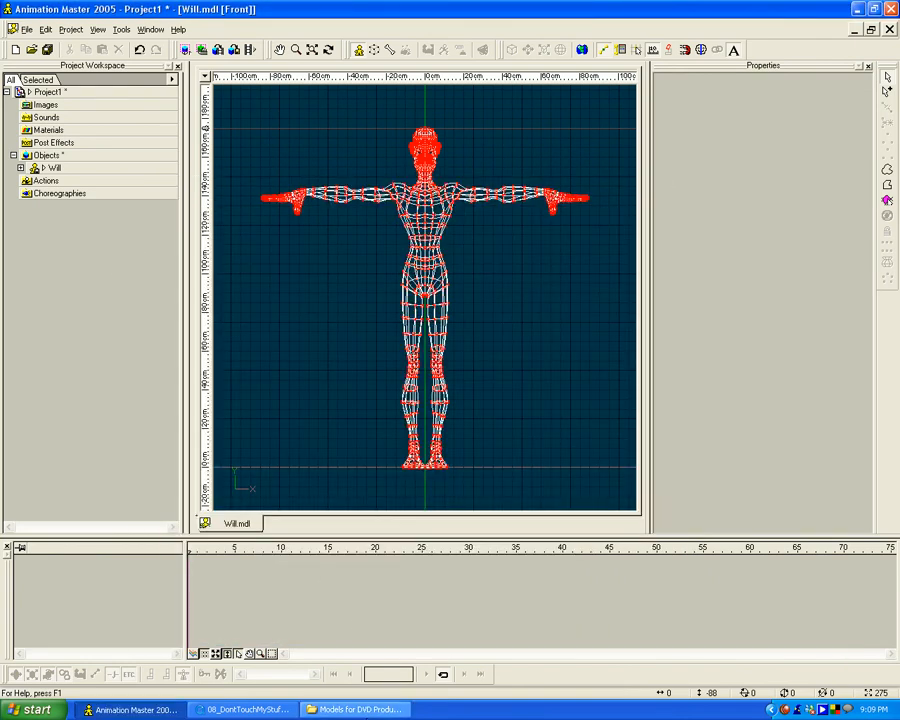
pyautogui.click(358, 709)
pyautogui.moveTo(450, 367); pyautogui.dragTo(42, 118)
pyautogui.moveTo(583, 241); pyautogui.dragTo(725, 221)
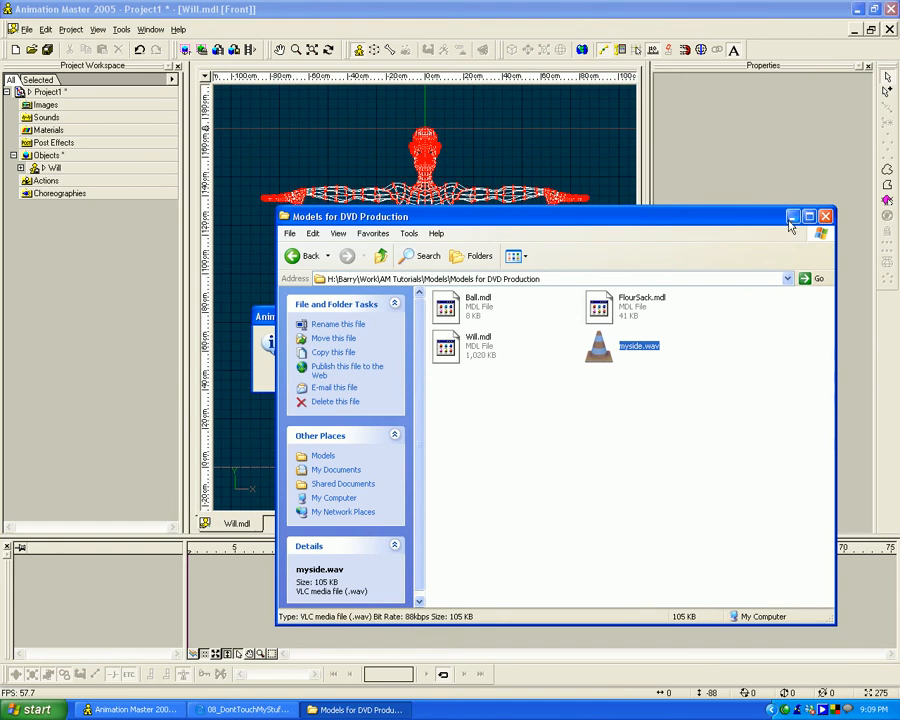
pyautogui.click(558, 153)
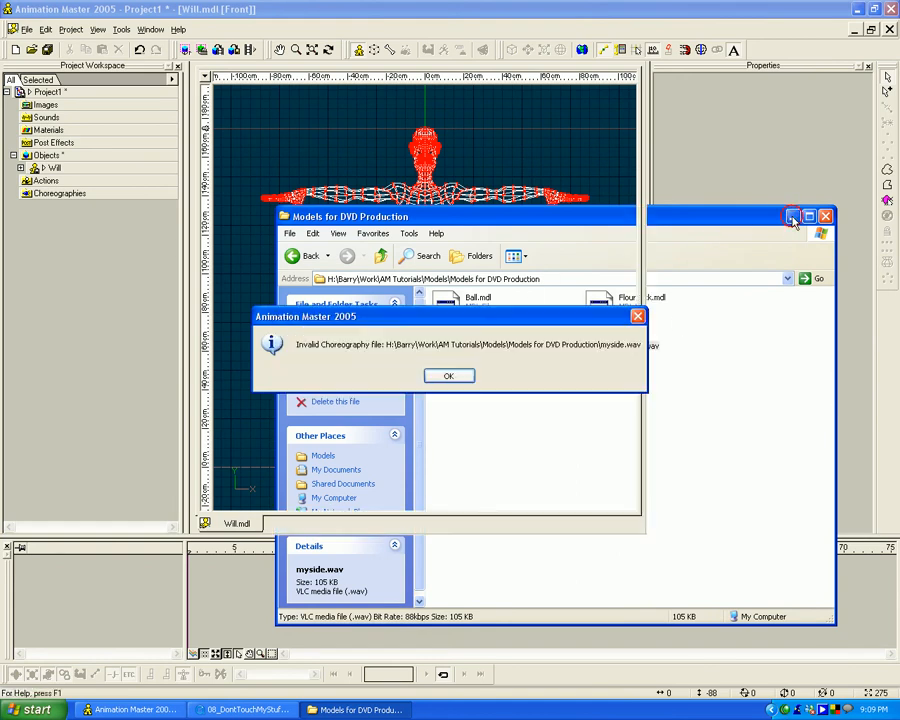
pyautogui.click(451, 376)
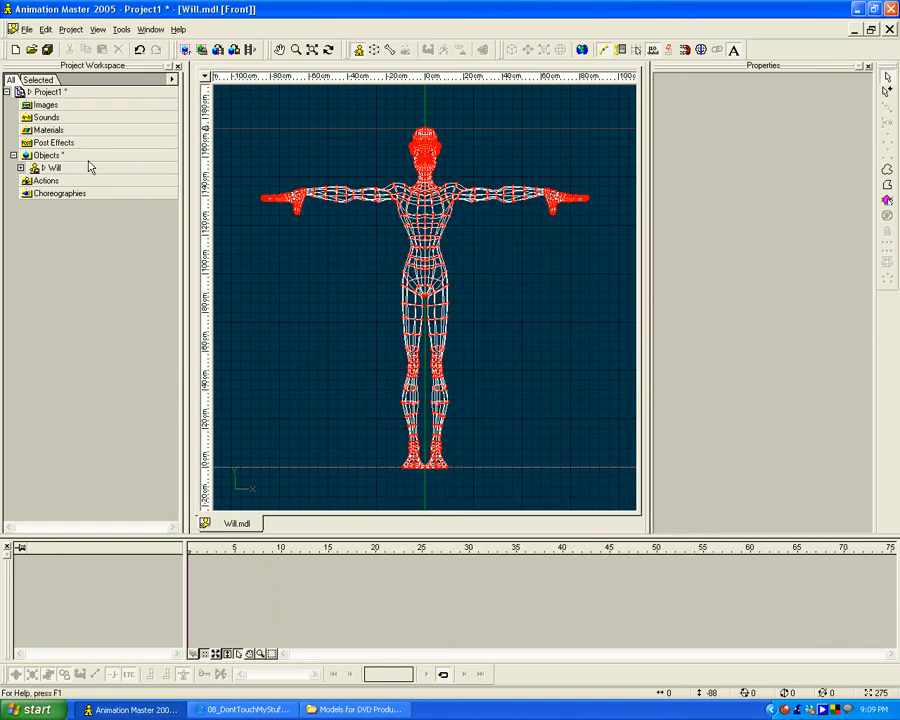
# Import myside.wav from the Models for DVD Production folder as a sound in the project.
pyautogui.rightClick(47, 118)
pyautogui.click(64, 140)
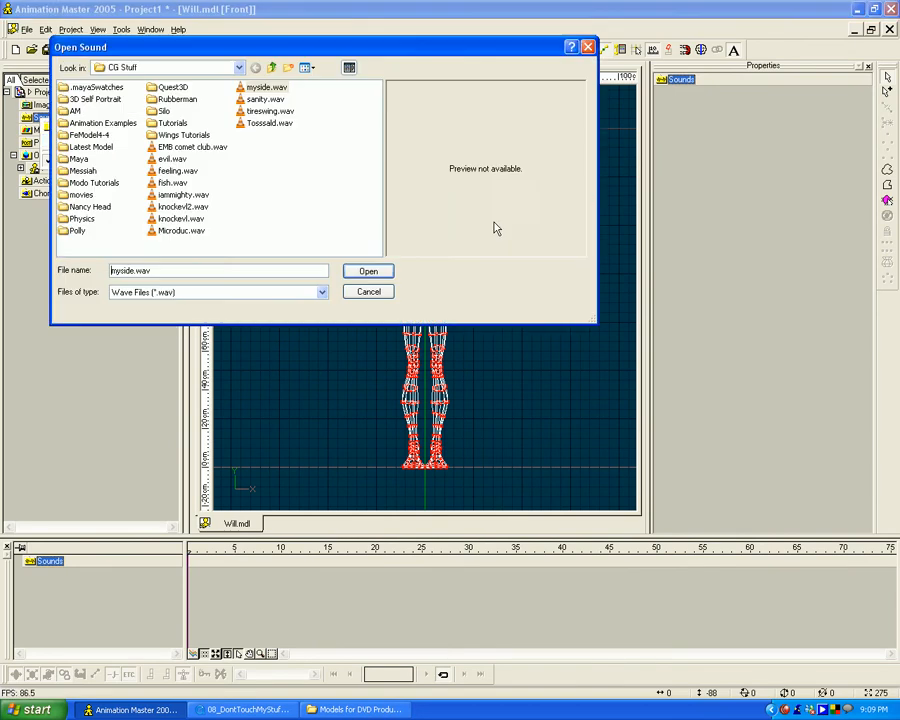
pyautogui.click(186, 68)
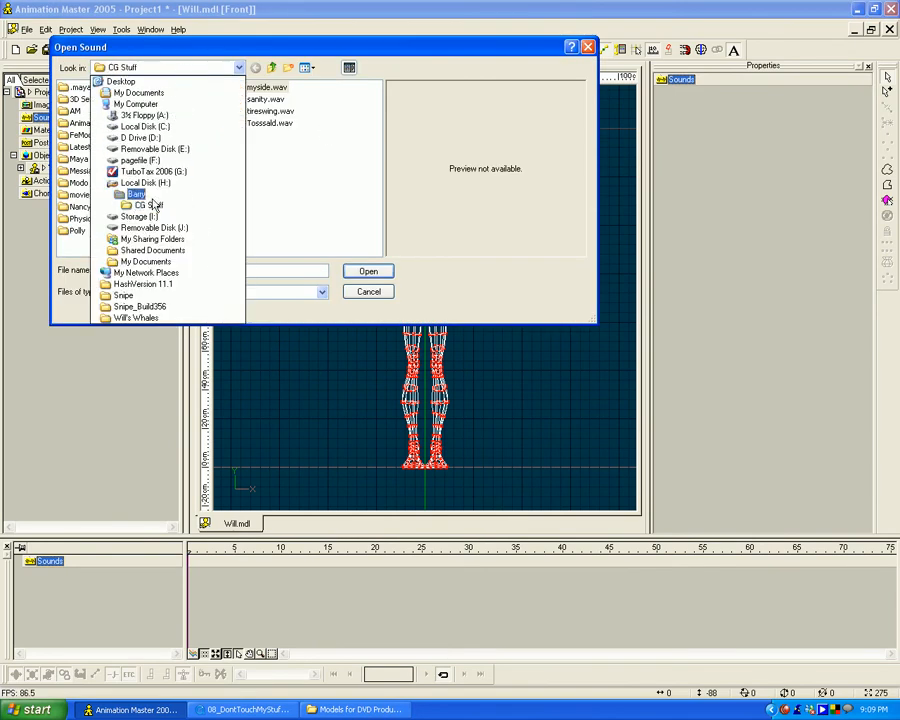
pyautogui.click(138, 196)
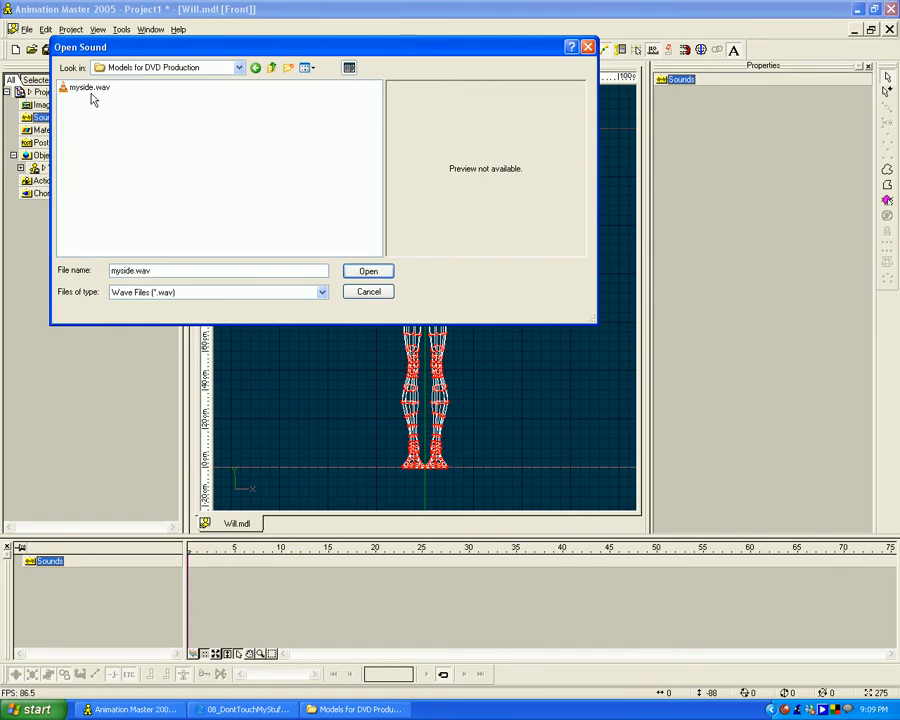
pyautogui.click(89, 88)
pyautogui.click(386, 270)
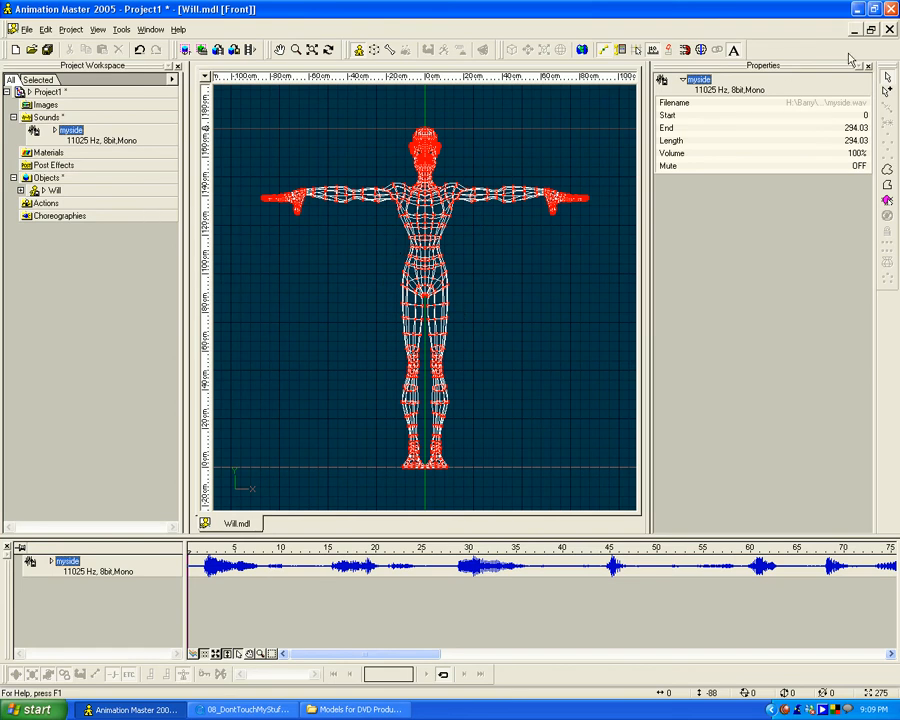
# Close the Will model view, create a new choreography and maximize its window.
pyautogui.click(889, 30)
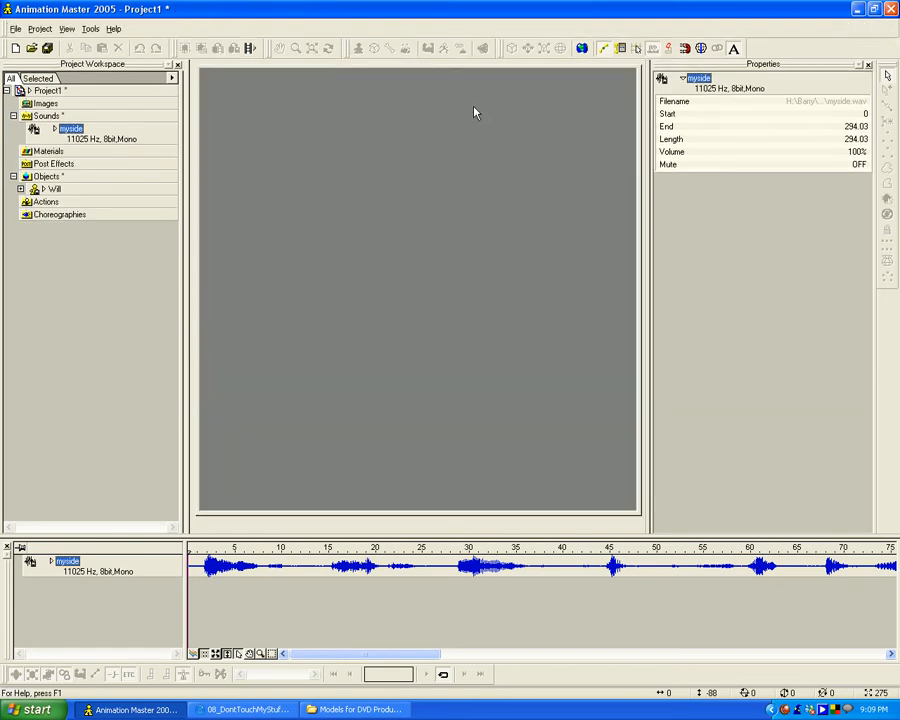
pyautogui.click(53, 217)
pyautogui.doubleClick(56, 215)
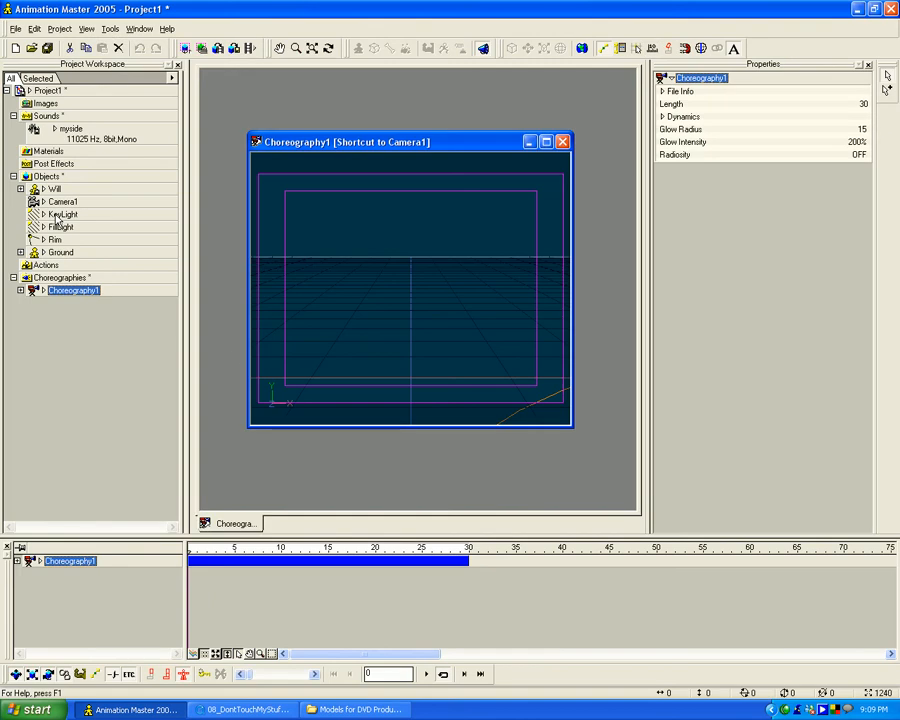
pyautogui.click(546, 142)
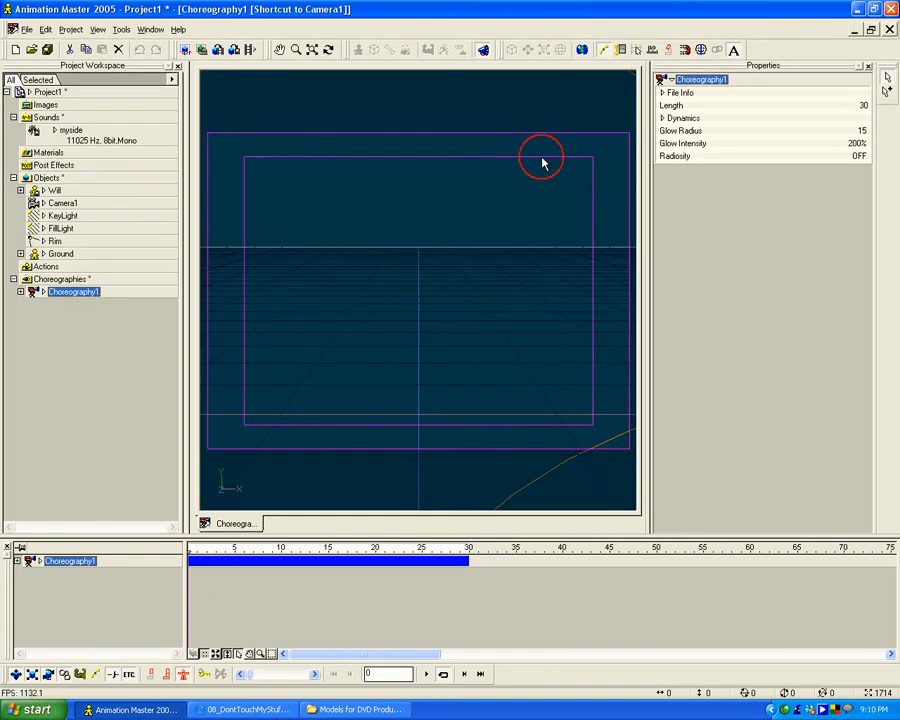
# Expand the choreography and examine its camera, key light, fill light, rim light and ground shortcuts.
pyautogui.click(18, 291)
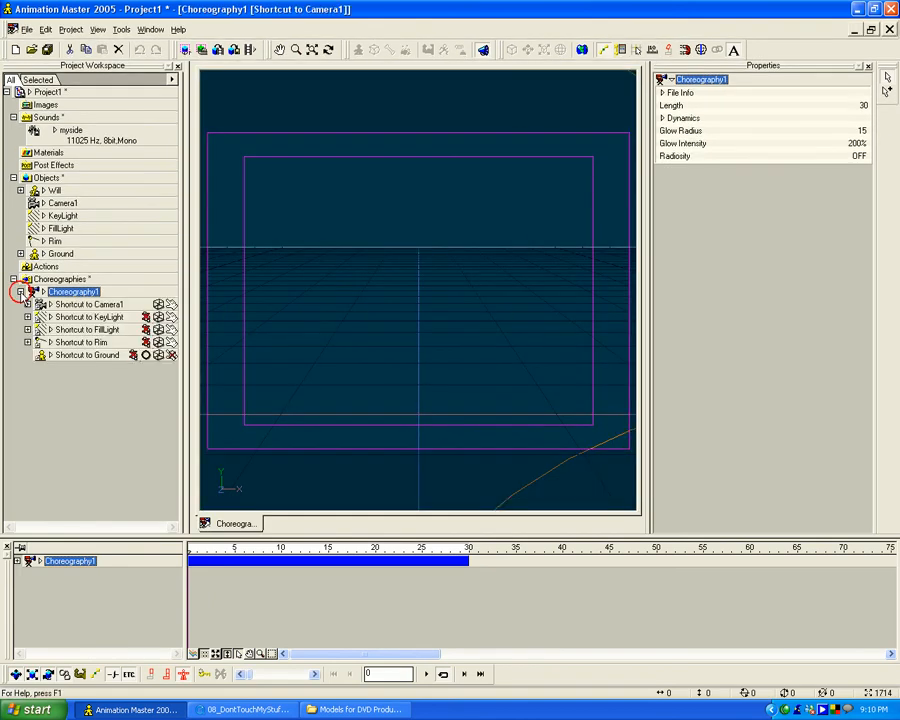
pyautogui.click(60, 305)
pyautogui.click(70, 317)
pyautogui.click(98, 331)
pyautogui.click(100, 342)
pyautogui.click(100, 355)
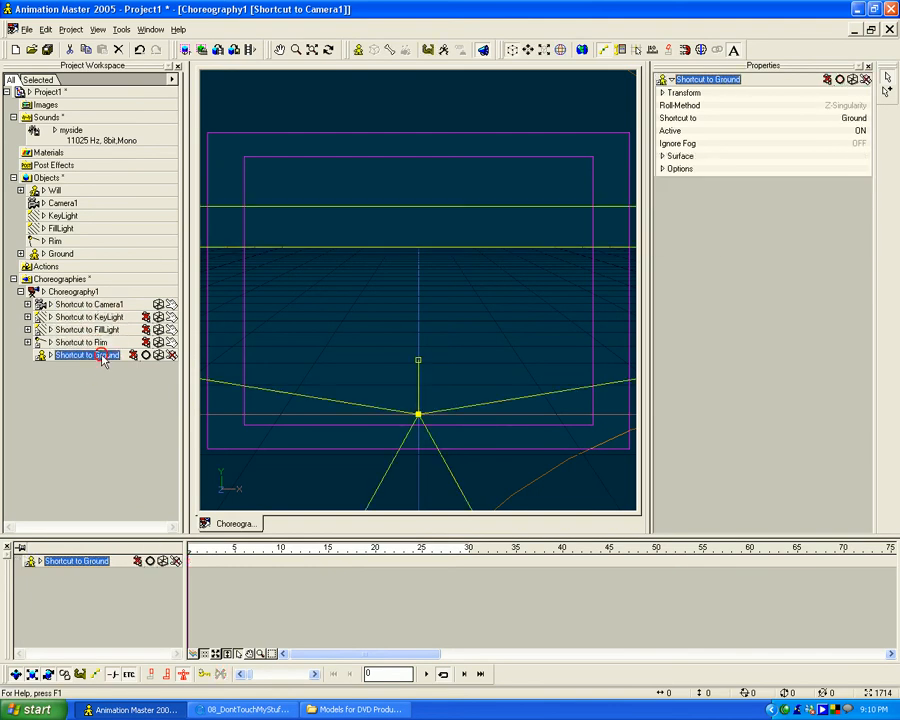
pyautogui.click(399, 174)
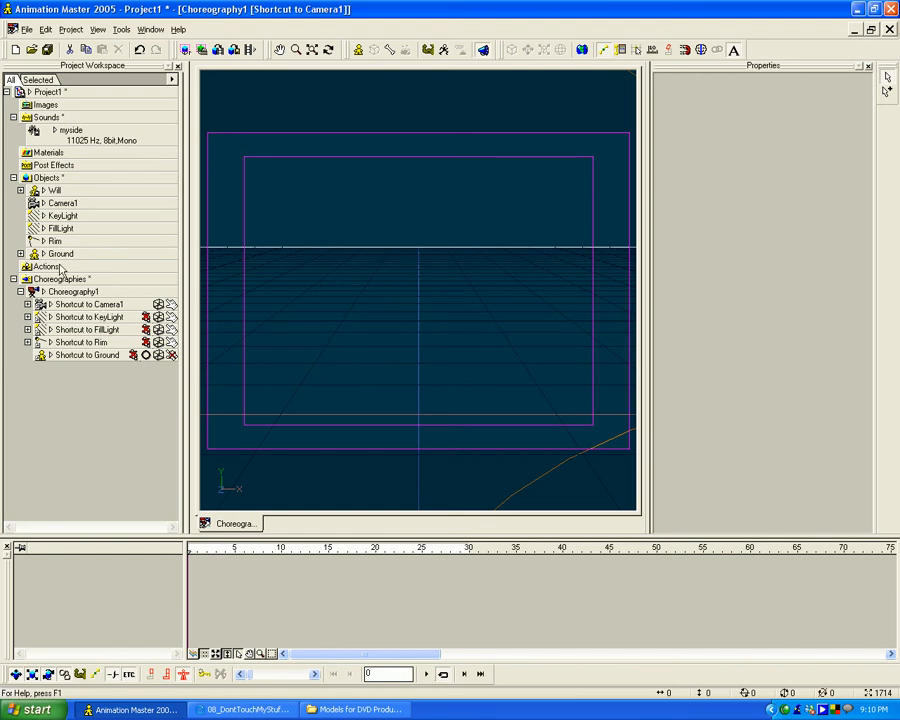
# Add the Will model and the myside sound to Choreography1.
pyautogui.moveTo(56, 192); pyautogui.dragTo(90, 292)
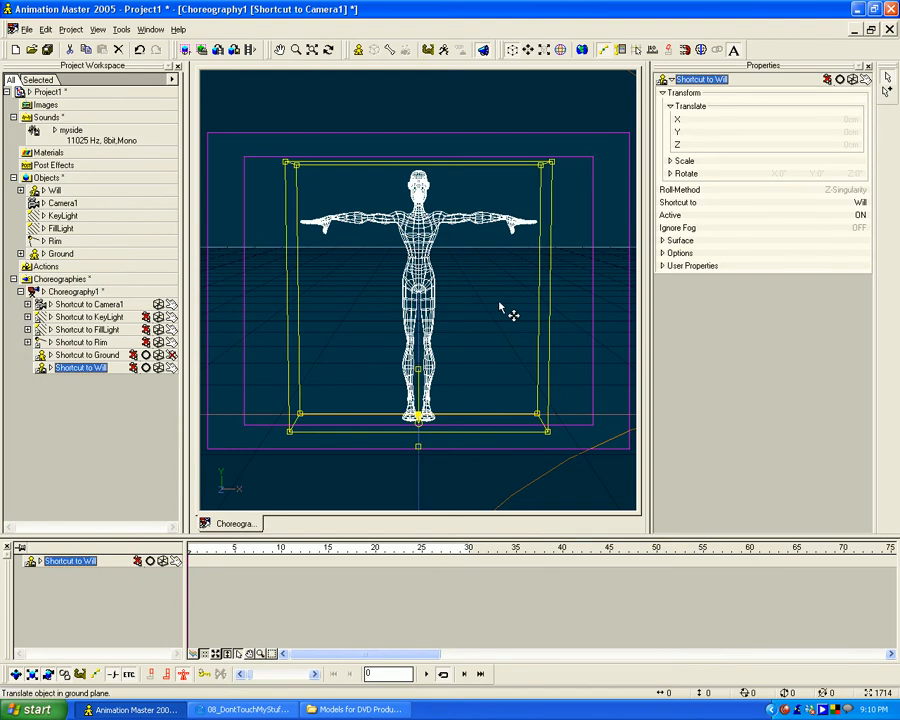
pyautogui.click(461, 127)
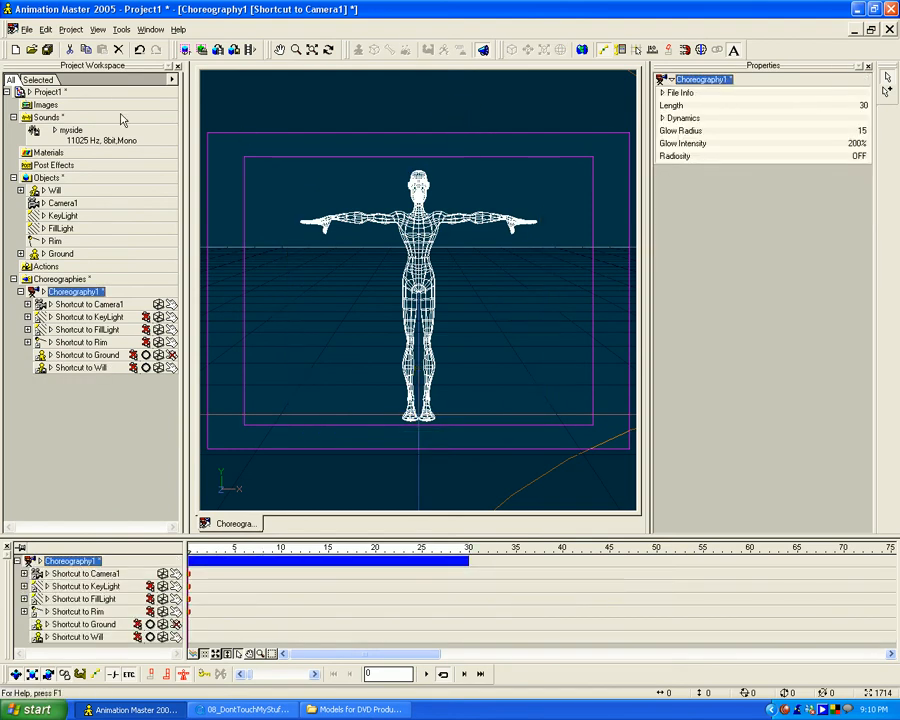
pyautogui.click(70, 130)
pyautogui.moveTo(70, 130); pyautogui.dragTo(97, 297)
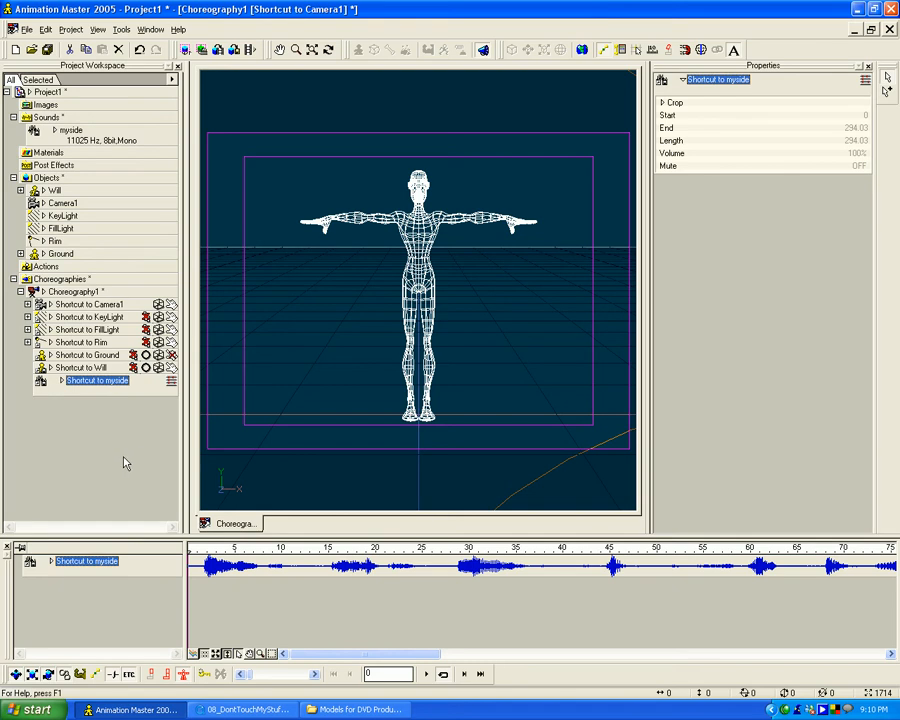
# Play back the myside sound, fit its whole waveform in the timeline and replay it from the start.
pyautogui.click(427, 674)
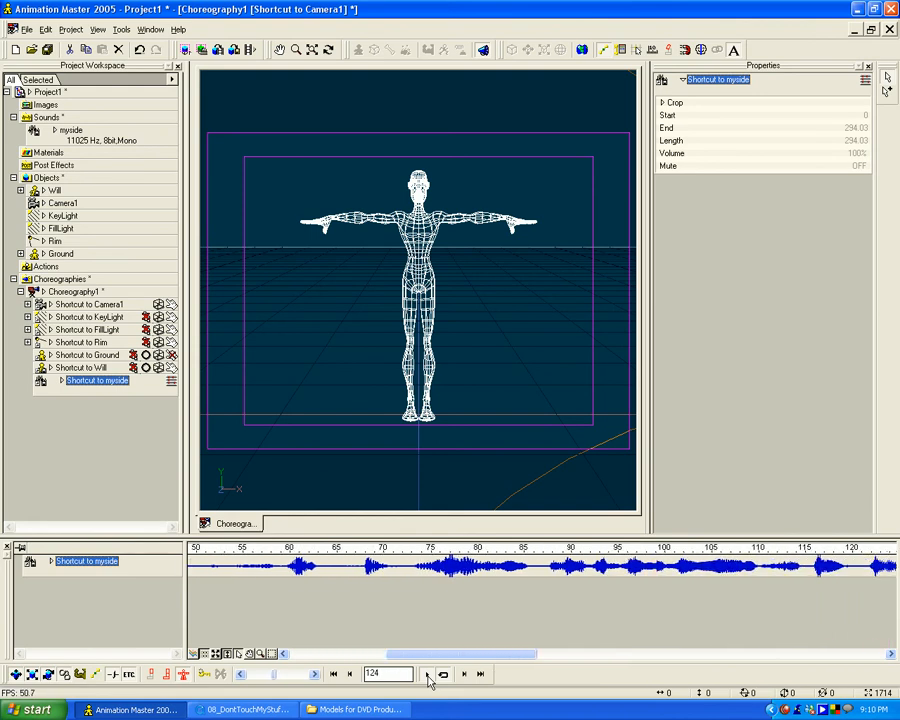
pyautogui.click(427, 675)
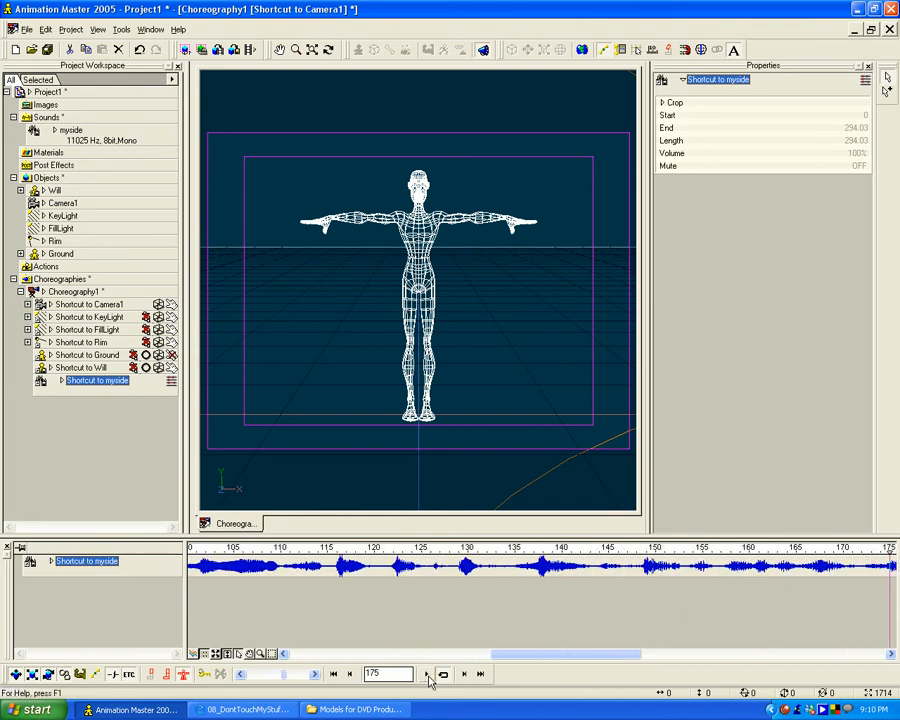
pyautogui.moveTo(566, 653); pyautogui.dragTo(374, 654)
pyautogui.scroll(-15, 390, 616)
pyautogui.moveTo(491, 552)
pyautogui.mouseDown()
pyautogui.moveTo(175, 549)
pyautogui.moveTo(228, 553)
pyautogui.moveTo(187, 553)
pyautogui.mouseUp()
pyautogui.click(426, 674)
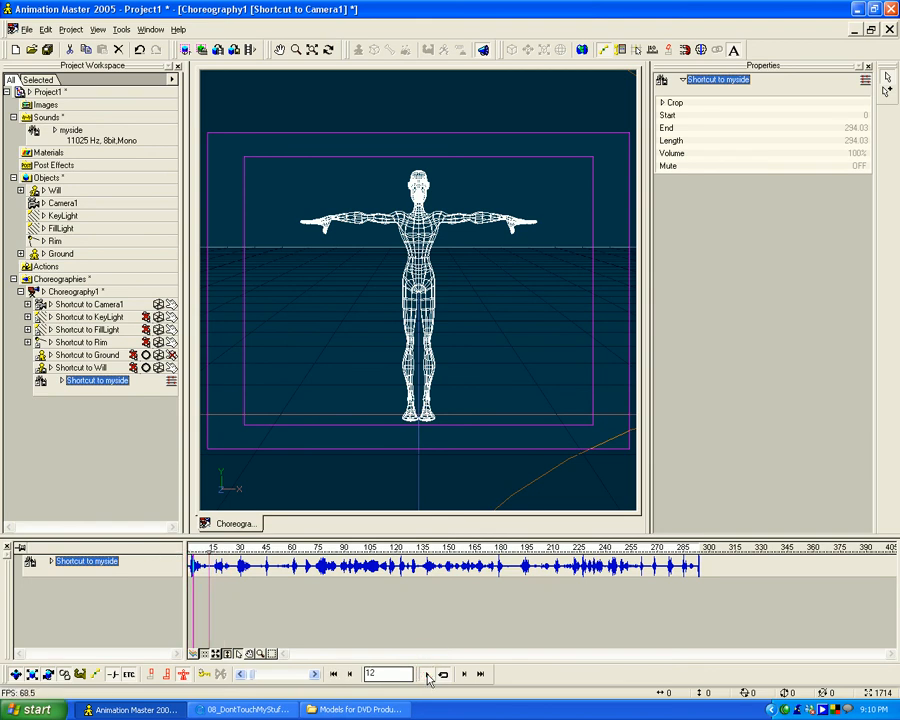
pyautogui.click(427, 675)
# Shift the myside sound clip in the choreography timeline so it starts at frame 7.
pyautogui.click(241, 597)
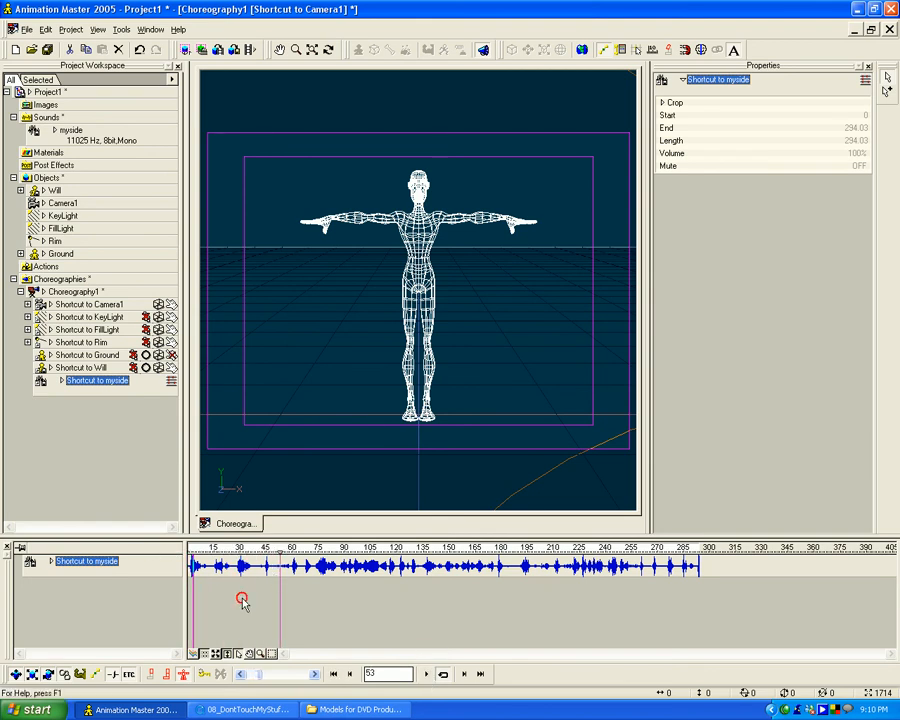
pyautogui.click(87, 355)
pyautogui.click(85, 381)
pyautogui.click(327, 628)
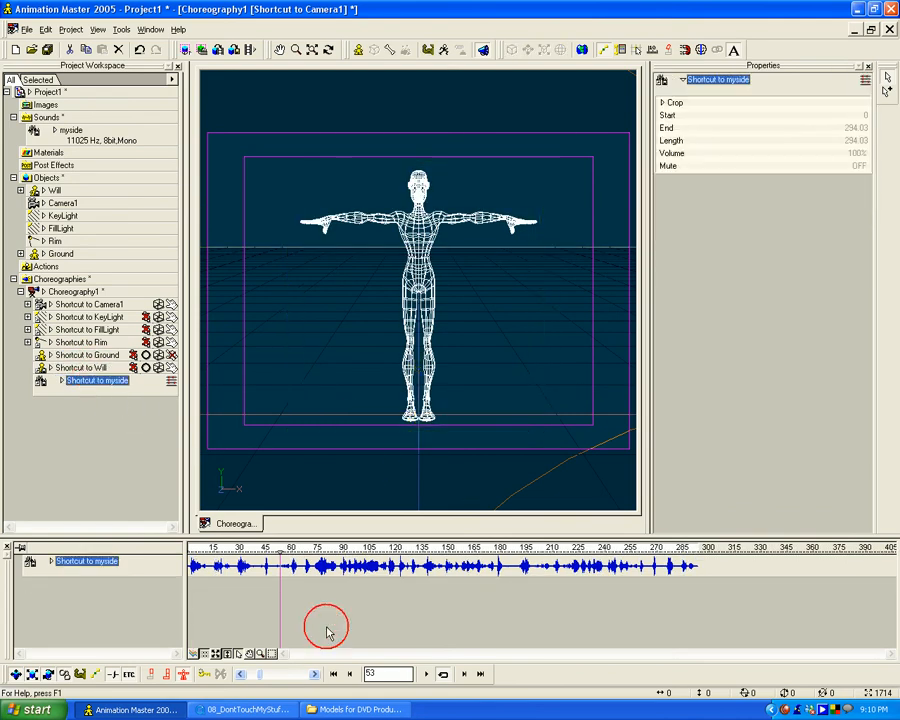
pyautogui.click(224, 567)
pyautogui.moveTo(234, 572); pyautogui.dragTo(248, 572)
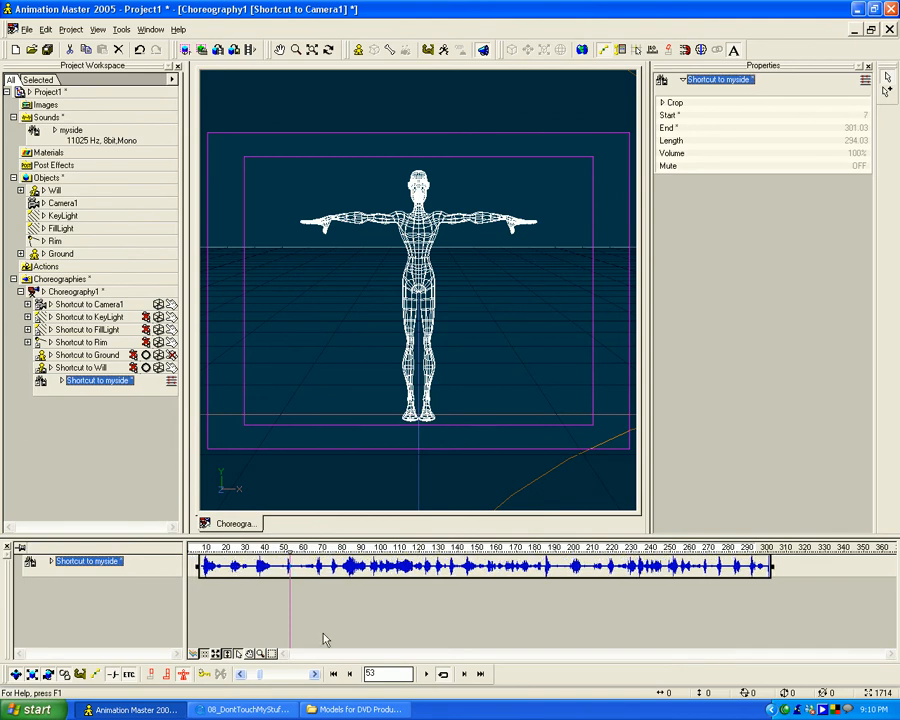
# Play the choreography from frame 0 to check the shifted sound's timing, and return to frame 0.
pyautogui.click(336, 677)
pyautogui.click(424, 674)
pyautogui.click(423, 675)
pyautogui.click(351, 674)
pyautogui.click(334, 675)
pyautogui.moveTo(316, 553); pyautogui.dragTo(187, 553)
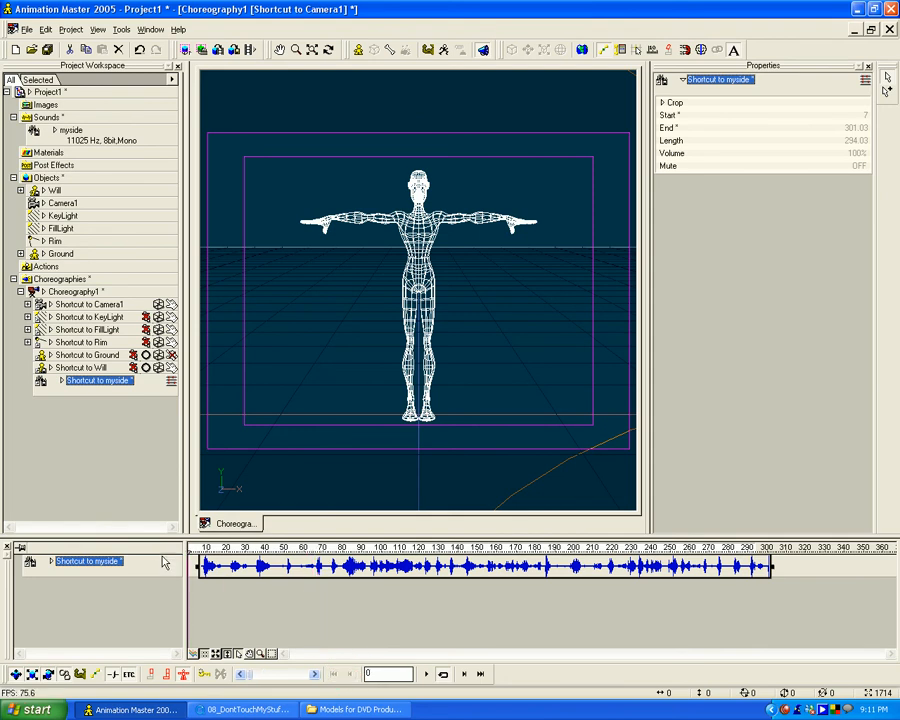
pyautogui.click(426, 674)
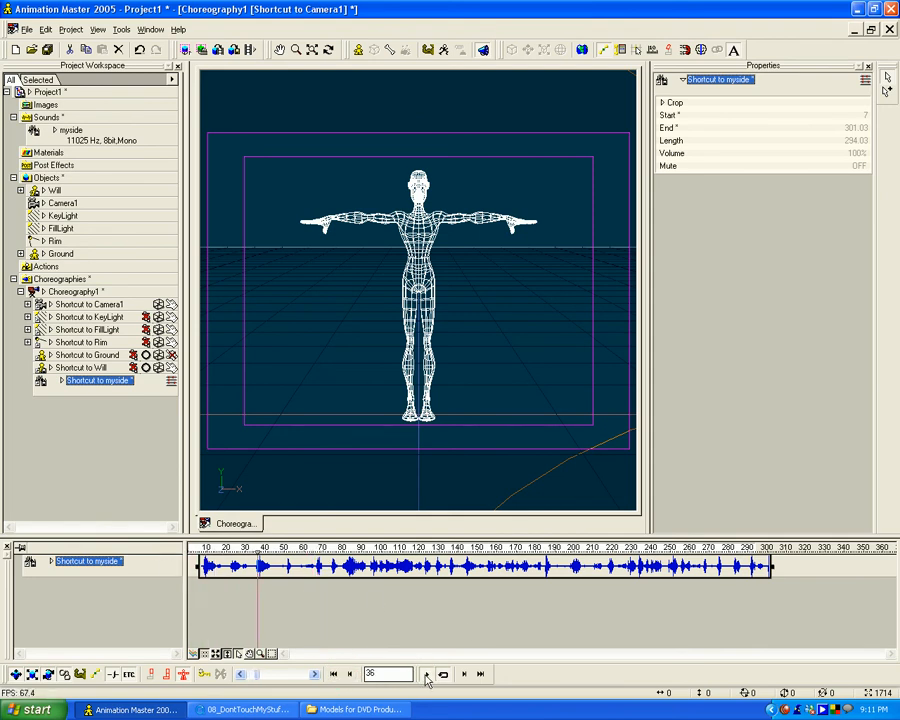
pyautogui.click(426, 674)
pyautogui.moveTo(304, 551); pyautogui.dragTo(158, 553)
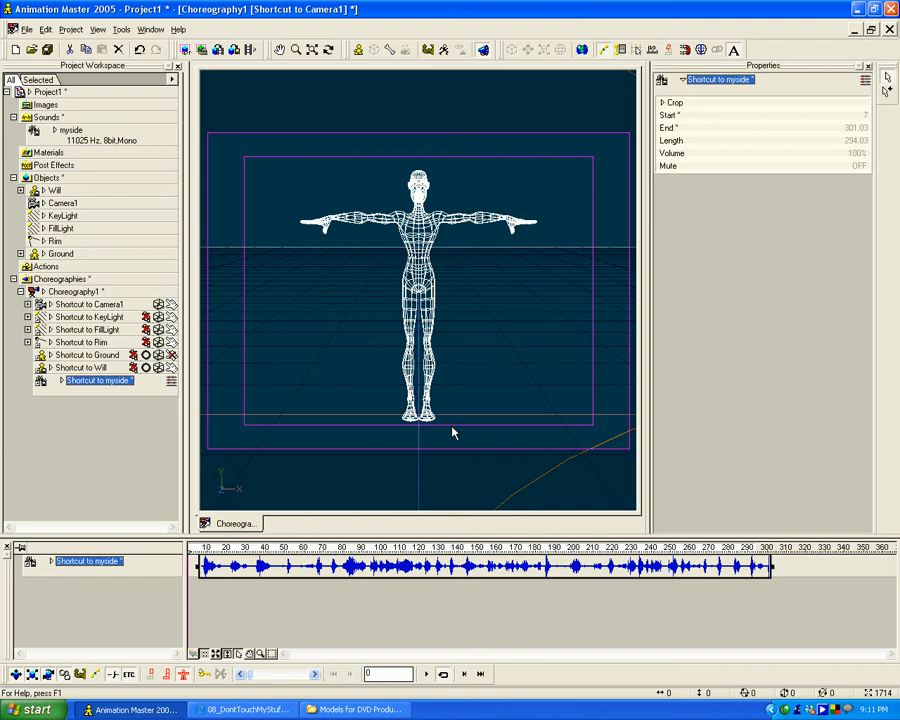
# Switch to 08_DontTouchMyStuff_Reference.mov, play it from the beginning and scrub back through the acting to about 4 seconds.
pyautogui.click(263, 711)
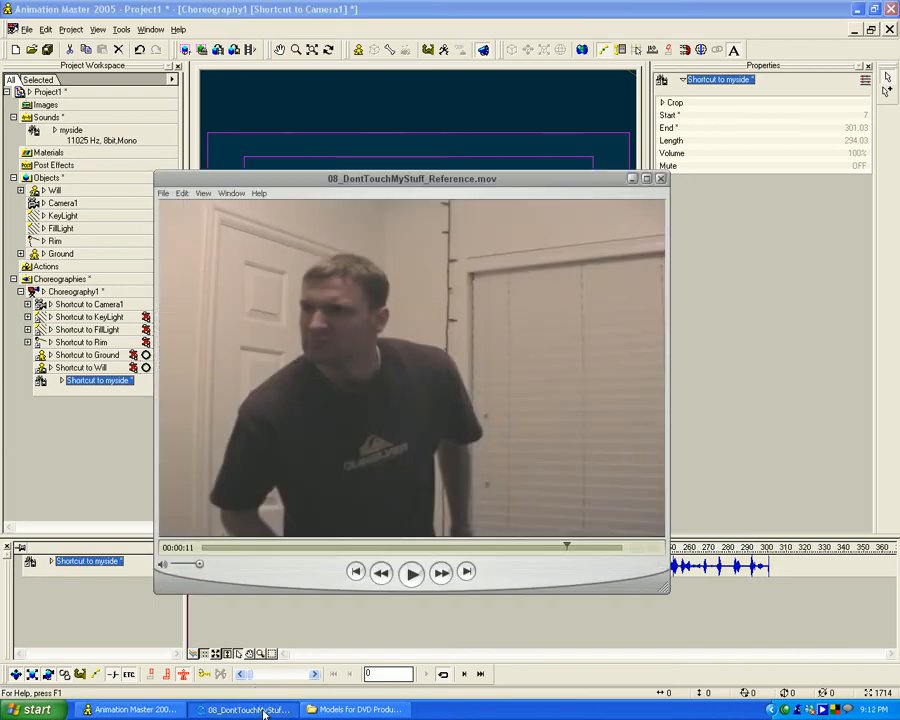
pyautogui.moveTo(567, 547); pyautogui.dragTo(196, 566)
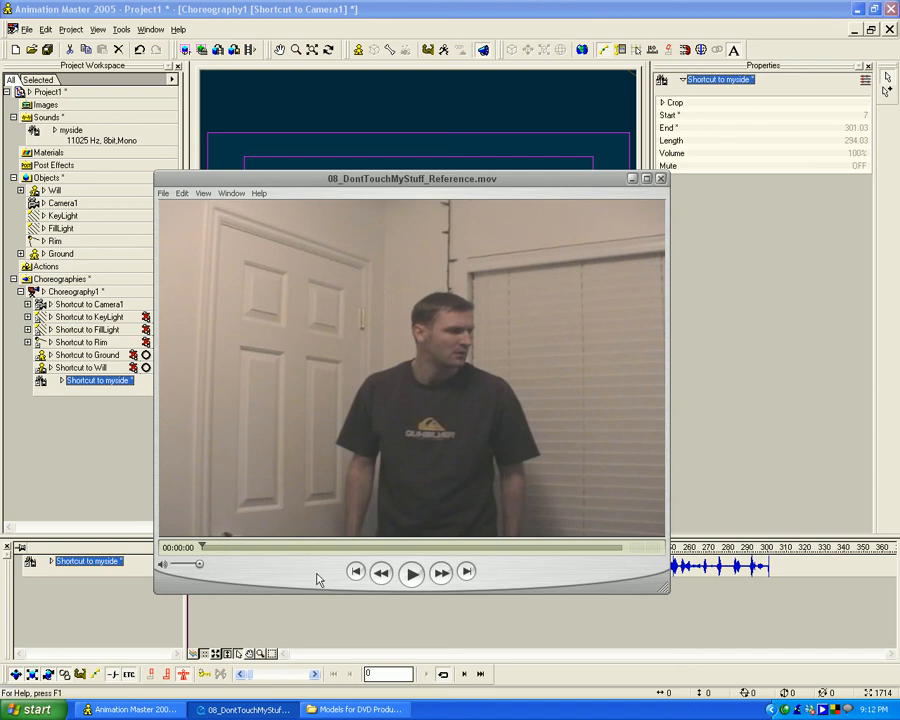
pyautogui.click(411, 574)
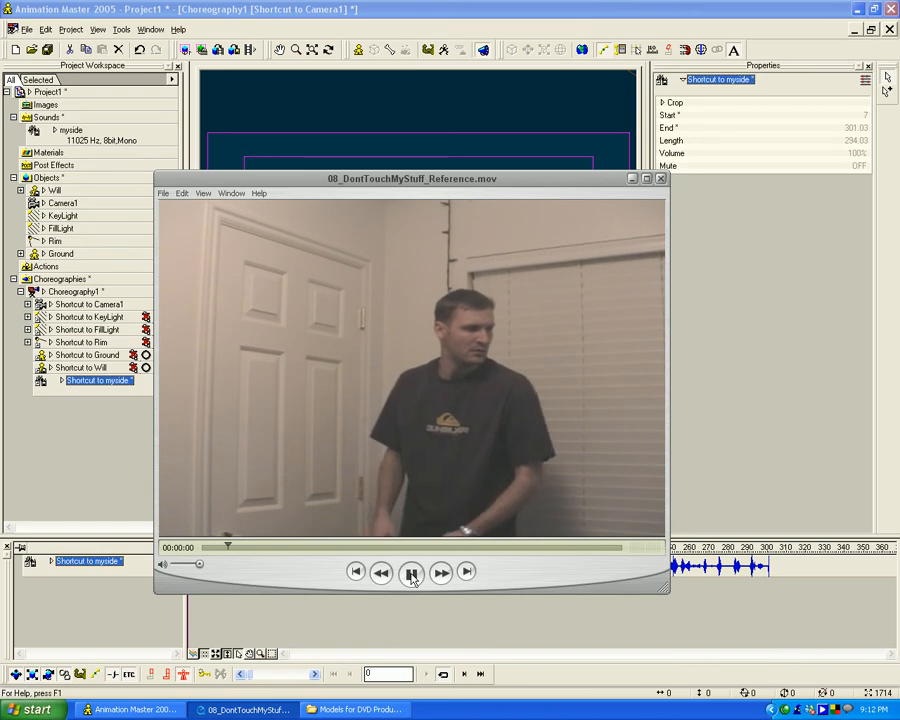
pyautogui.click(203, 567)
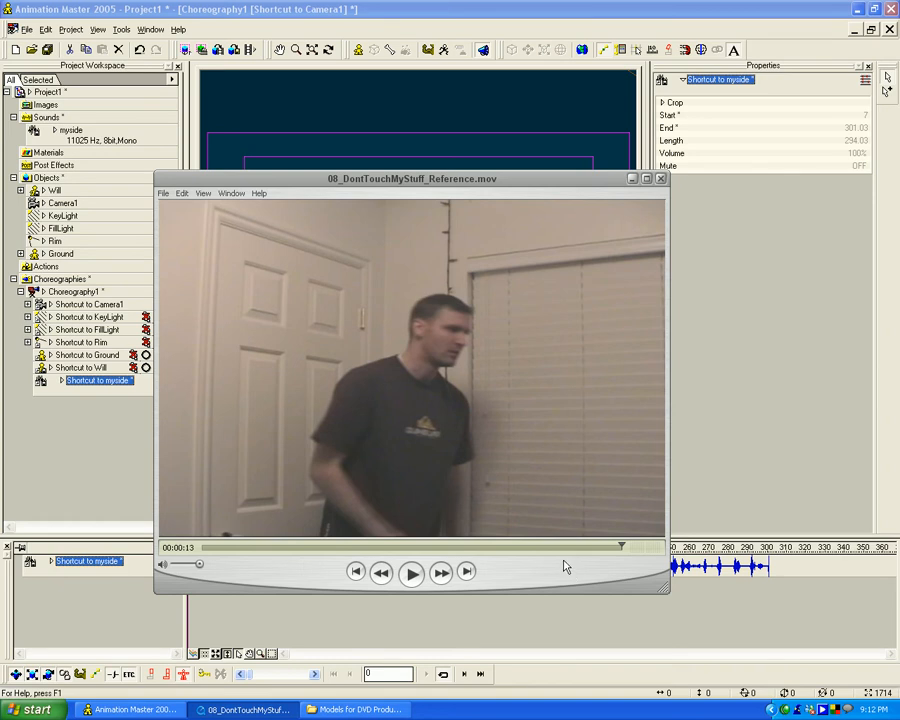
pyautogui.moveTo(624, 552); pyautogui.dragTo(330, 538)
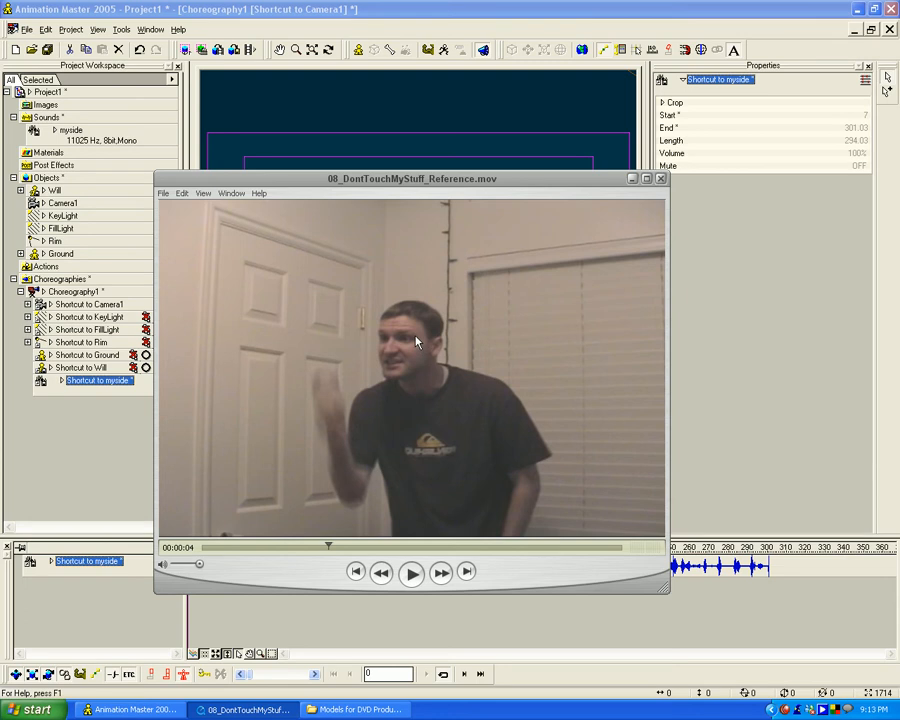
pyautogui.hotkey('ctrl', 'shift', 'd')
pyautogui.moveTo(462, 217); pyautogui.dragTo(473, 430)
pyautogui.moveTo(473, 333); pyautogui.dragTo(475, 505)
pyautogui.moveTo(302, 222); pyautogui.dragTo(305, 503)
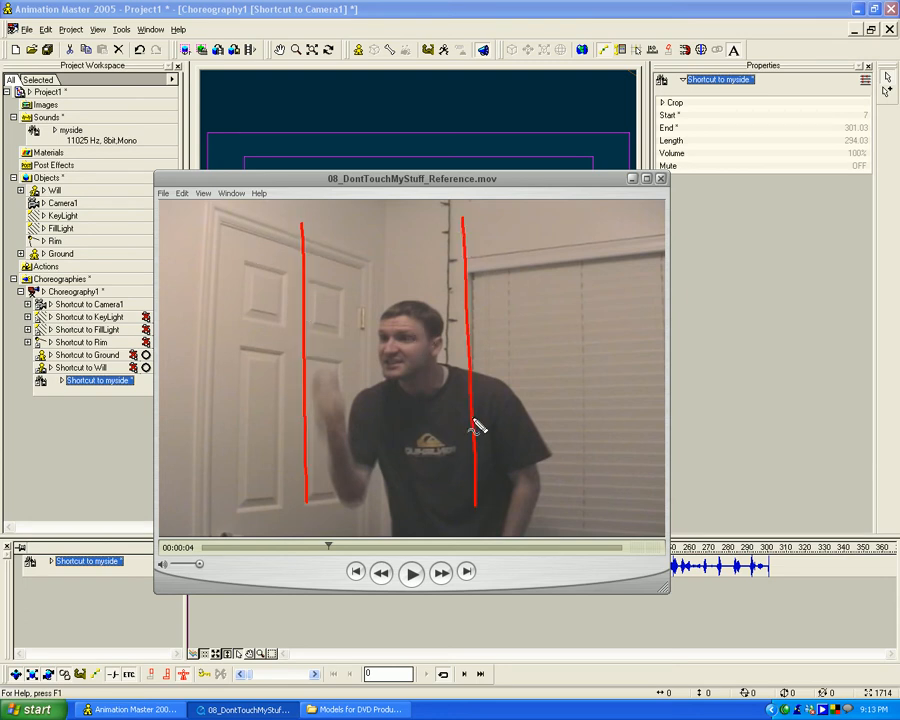
pyautogui.moveTo(329, 545); pyautogui.dragTo(309, 545)
pyautogui.moveTo(488, 300)
pyautogui.mouseDown()
pyautogui.moveTo(459, 354)
pyautogui.moveTo(466, 380)
pyautogui.moveTo(259, 418)
pyautogui.moveTo(292, 425)
pyautogui.mouseUp()
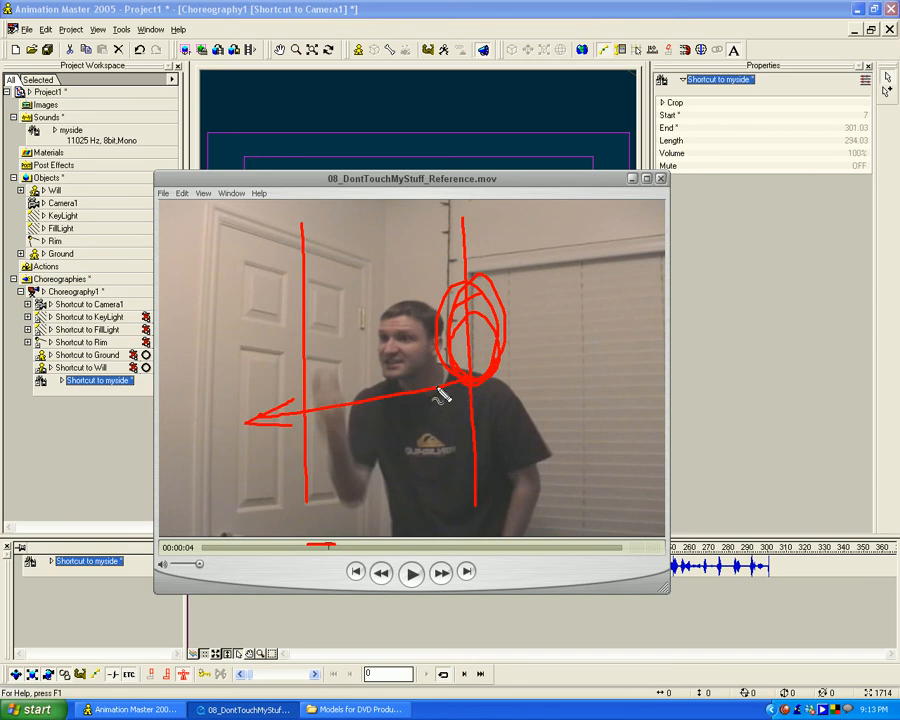
pyautogui.moveTo(472, 381); pyautogui.dragTo(292, 418)
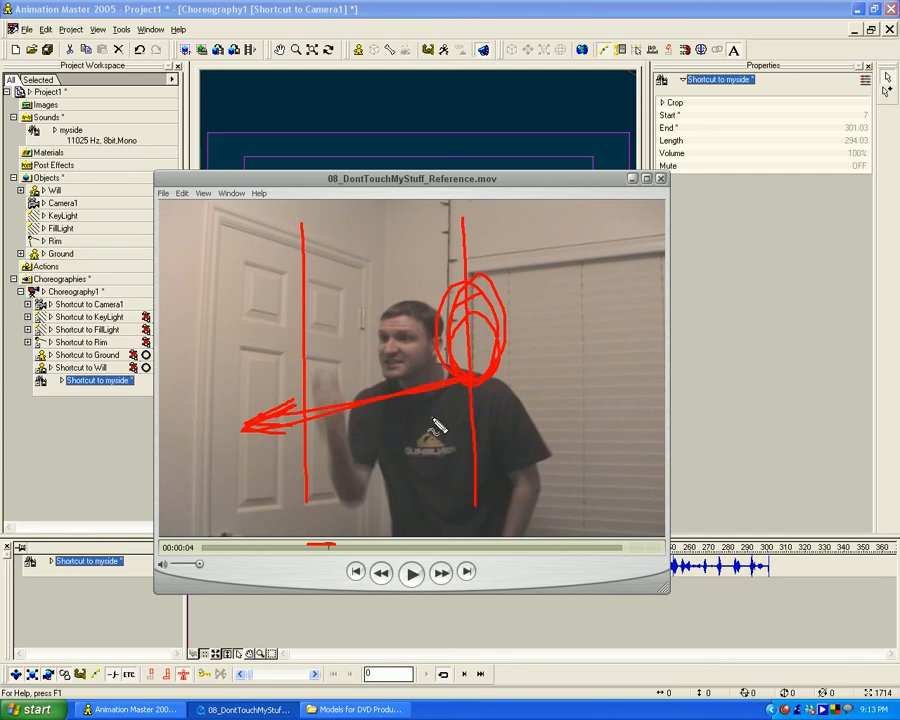
pyautogui.moveTo(365, 285)
pyautogui.mouseDown()
pyautogui.moveTo(338, 385)
pyautogui.moveTo(372, 318)
pyautogui.moveTo(325, 365)
pyautogui.moveTo(211, 394)
pyautogui.mouseUp()
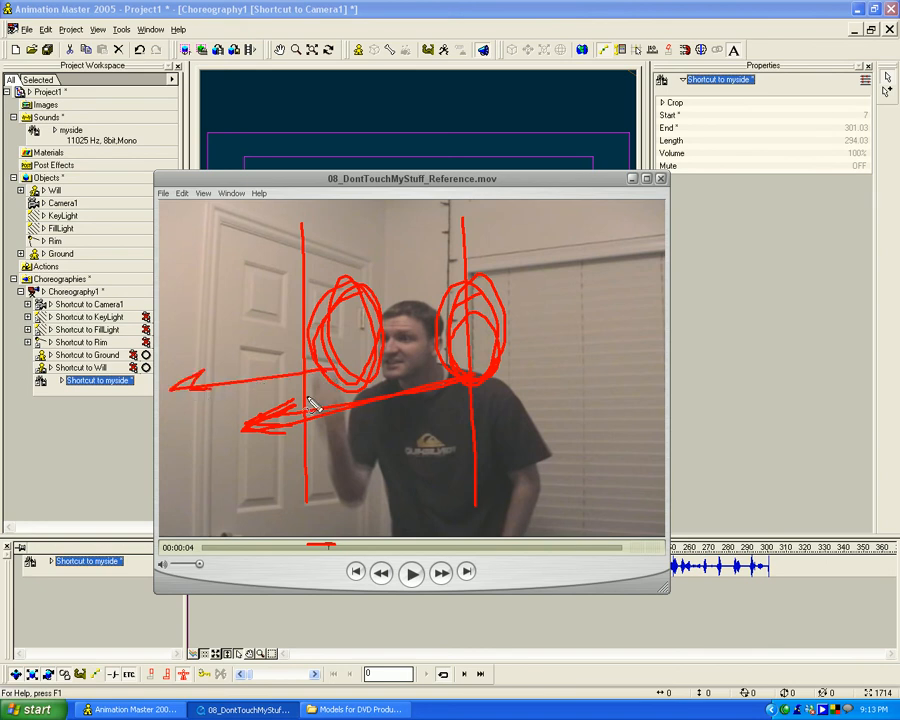
pyautogui.moveTo(651, 281)
pyautogui.mouseDown()
pyautogui.moveTo(504, 326)
pyautogui.moveTo(637, 268)
pyautogui.moveTo(560, 512)
pyautogui.mouseUp()
pyautogui.moveTo(578, 303)
pyautogui.mouseDown()
pyautogui.moveTo(567, 310)
pyautogui.moveTo(603, 376)
pyautogui.moveTo(587, 376)
pyautogui.moveTo(400, 490)
pyautogui.mouseUp()
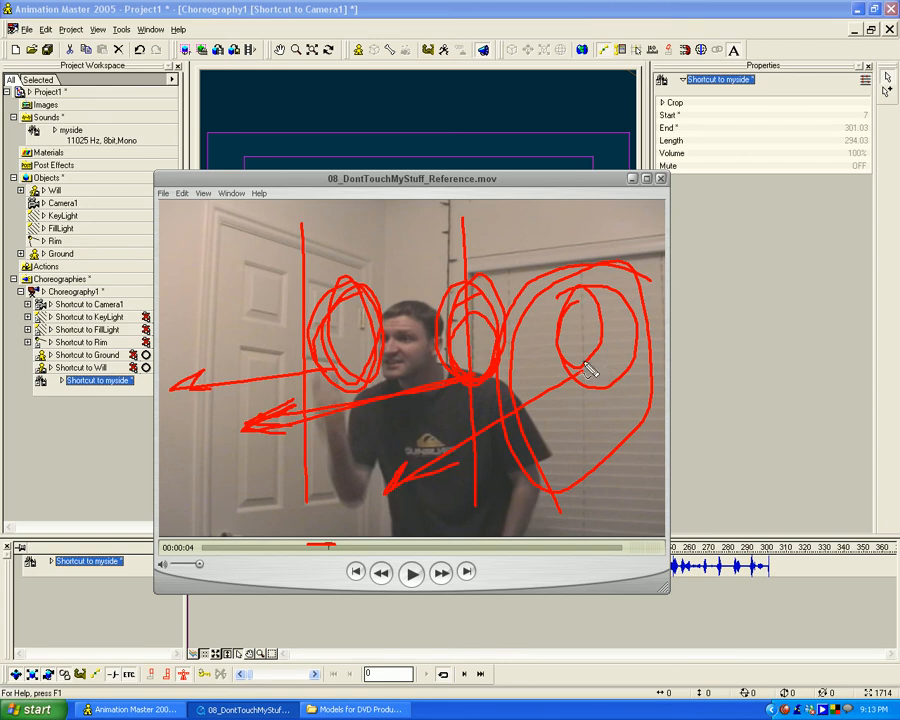
pyautogui.moveTo(397, 247)
pyautogui.mouseDown()
pyautogui.moveTo(197, 363)
pyautogui.moveTo(403, 392)
pyautogui.moveTo(343, 238)
pyautogui.moveTo(228, 247)
pyautogui.mouseUp()
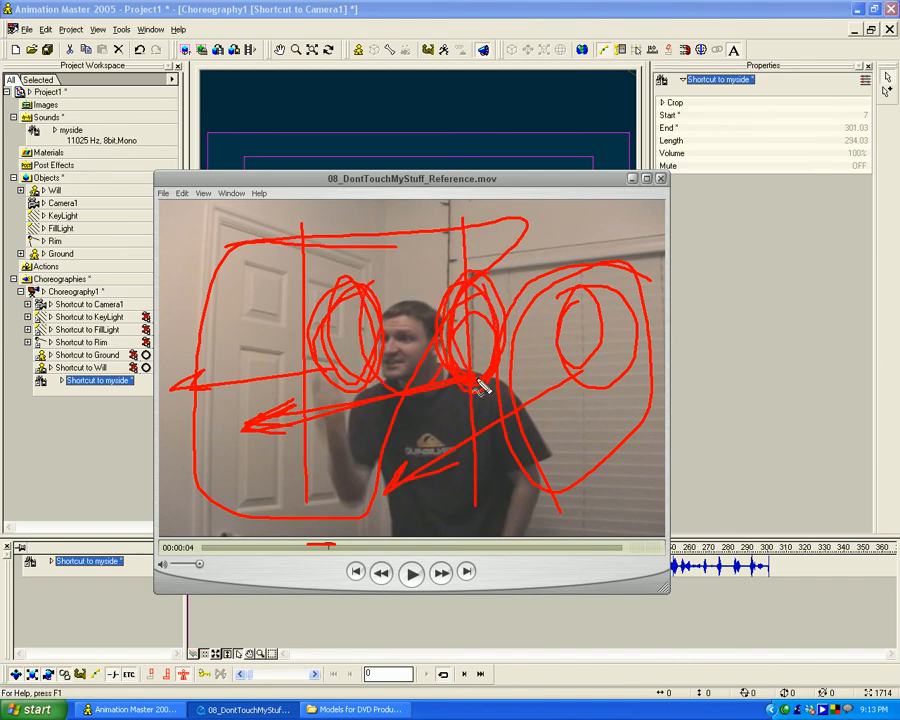
pyautogui.moveTo(432, 360)
pyautogui.mouseDown()
pyautogui.moveTo(237, 438)
pyautogui.moveTo(301, 422)
pyautogui.moveTo(245, 445)
pyautogui.moveTo(400, 400)
pyautogui.moveTo(235, 422)
pyautogui.moveTo(483, 385)
pyautogui.mouseUp()
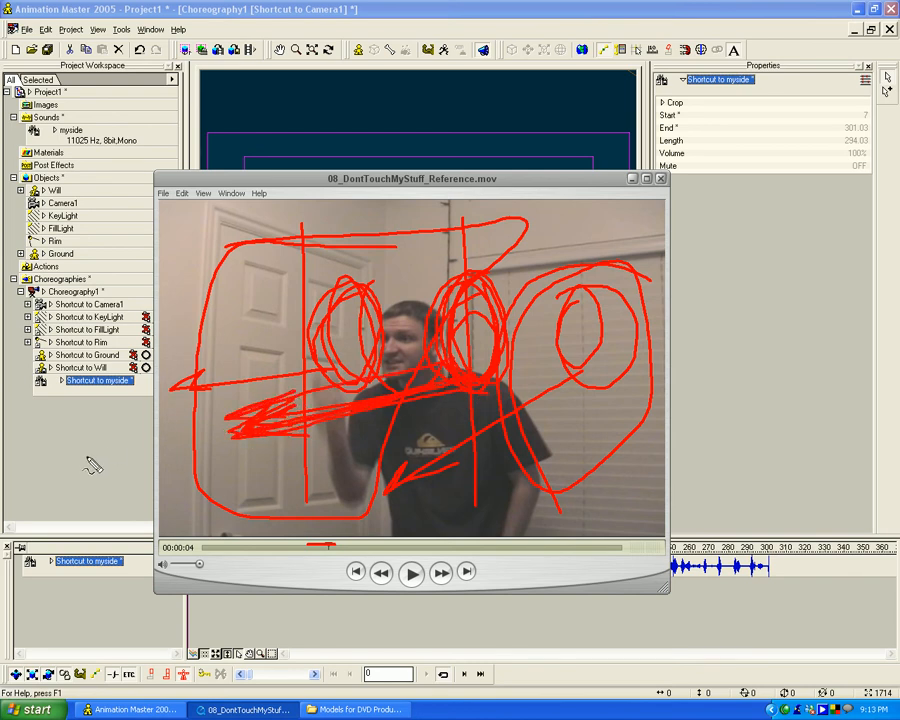
pyautogui.moveTo(137, 385)
pyautogui.mouseDown()
pyautogui.moveTo(110, 458)
pyautogui.moveTo(136, 356)
pyautogui.moveTo(162, 392)
pyautogui.mouseUp()
pyautogui.press('Escape')
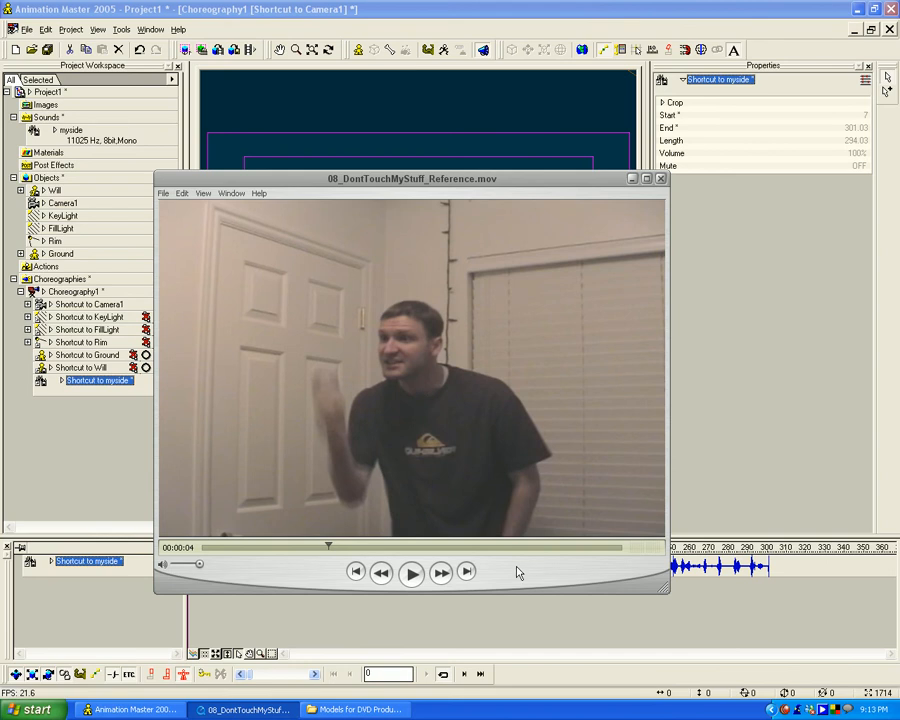
# Play the reference video from the start to its end, and scrub back through the acting to about 2 seconds.
pyautogui.moveTo(329, 547); pyautogui.dragTo(201, 546)
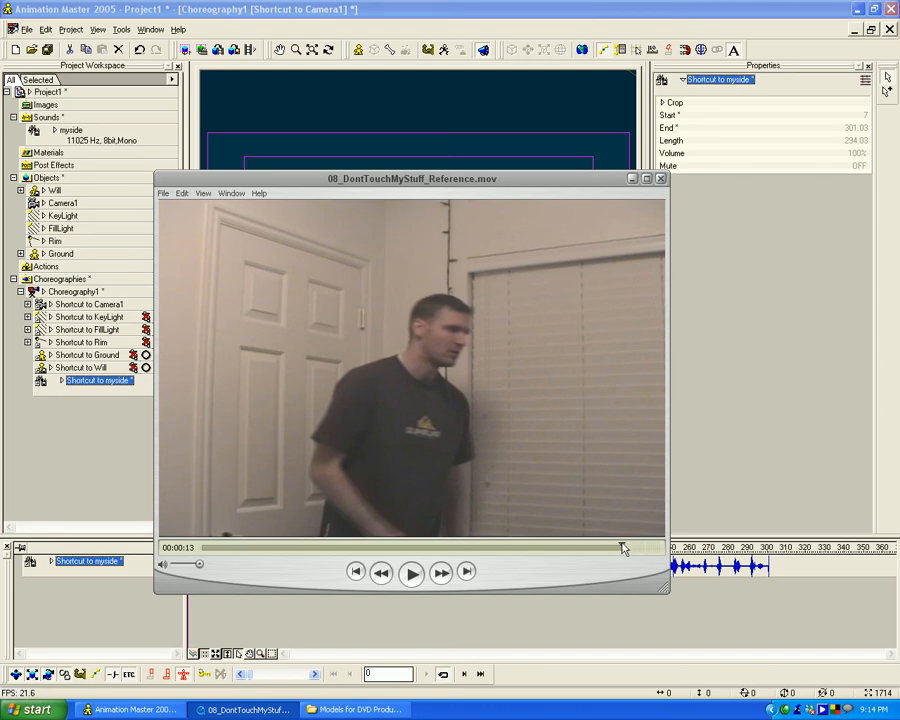
pyautogui.moveTo(622, 549); pyautogui.dragTo(453, 540)
pyautogui.moveTo(390, 537); pyautogui.dragTo(278, 547)
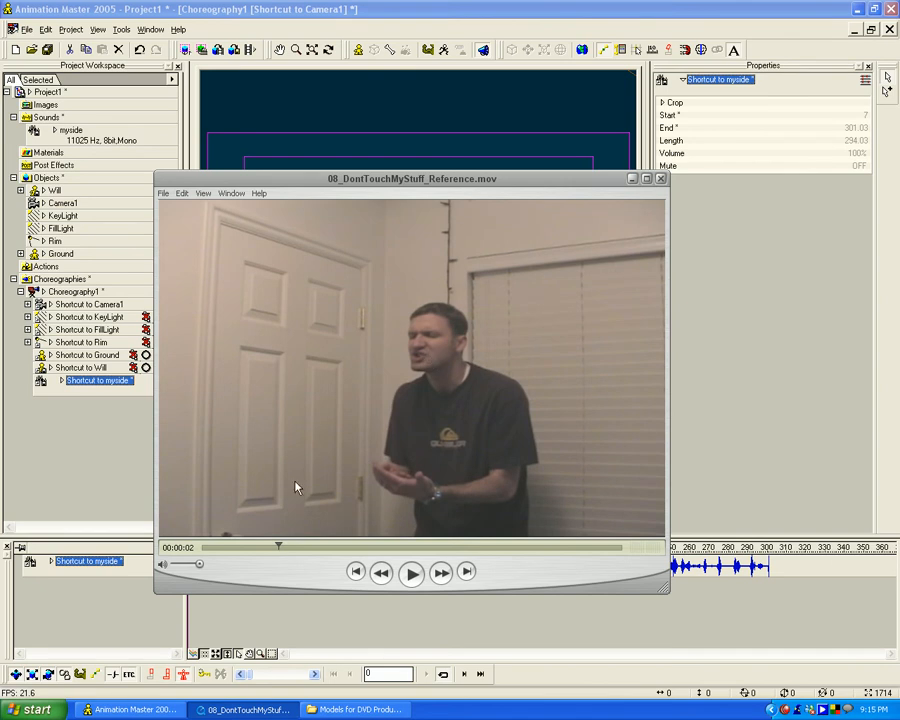
pyautogui.moveTo(272, 547)
pyautogui.mouseDown()
pyautogui.moveTo(247, 545)
pyautogui.moveTo(316, 543)
pyautogui.moveTo(245, 544)
pyautogui.moveTo(319, 543)
pyautogui.moveTo(262, 542)
pyautogui.moveTo(281, 540)
pyautogui.mouseUp()
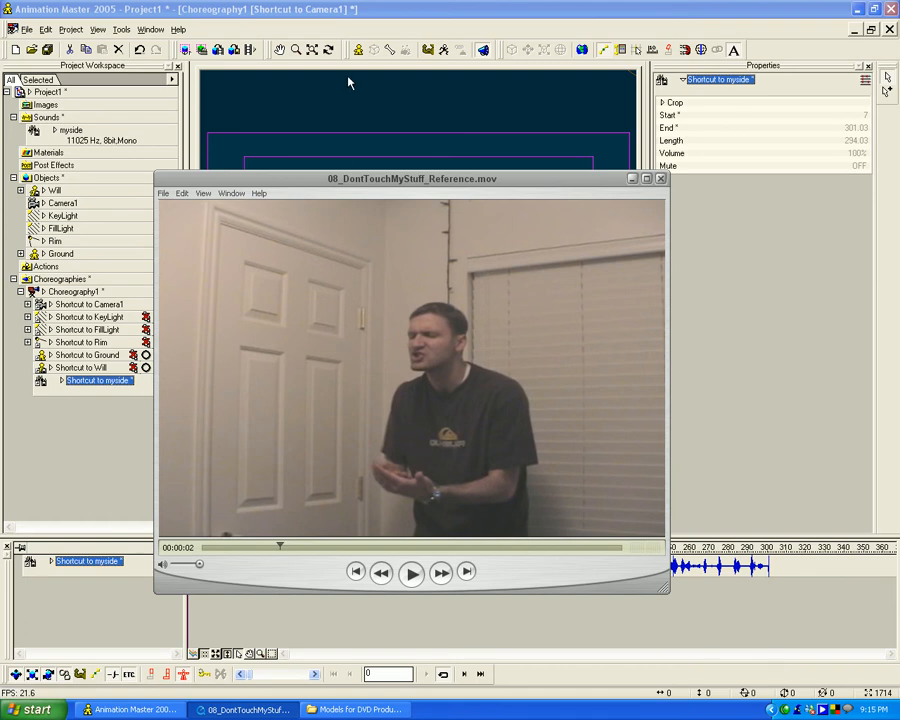
# Switch to Animation Master, show the choreography from the top and enlarge its window so the camera and lights fit.
pyautogui.click(395, 11)
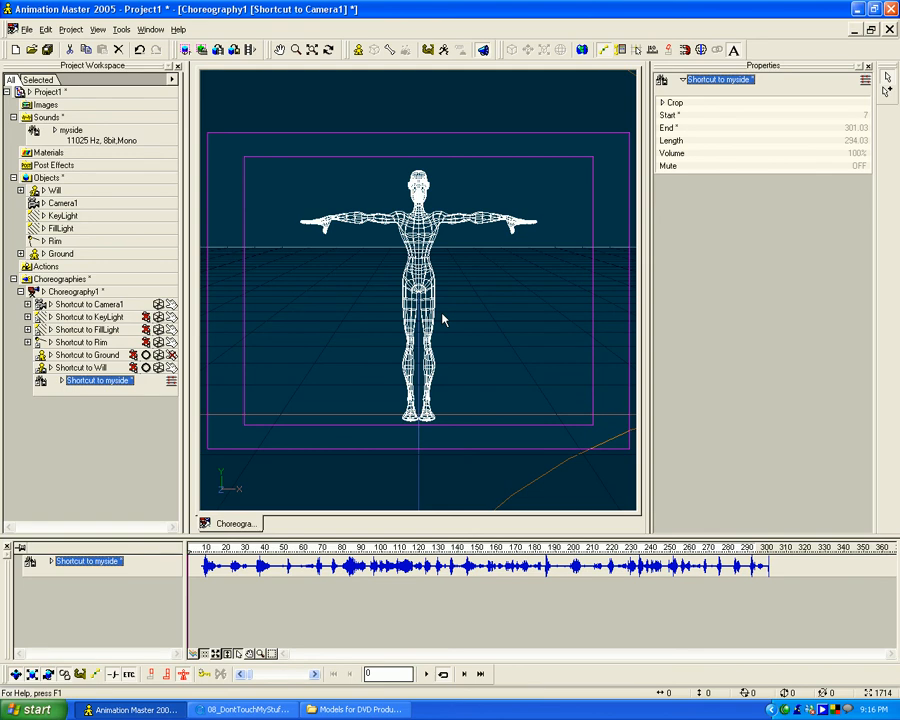
pyautogui.press('KP_5')
pyautogui.scroll(-5, 449, 368)
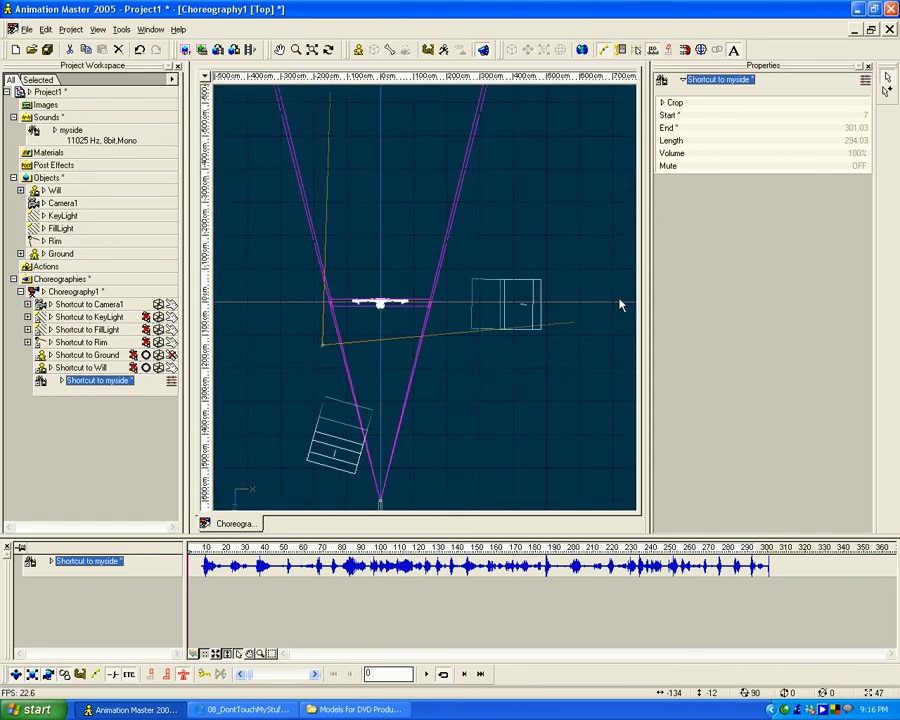
pyautogui.moveTo(642, 298); pyautogui.dragTo(760, 300)
pyautogui.moveTo(614, 543); pyautogui.dragTo(611, 600)
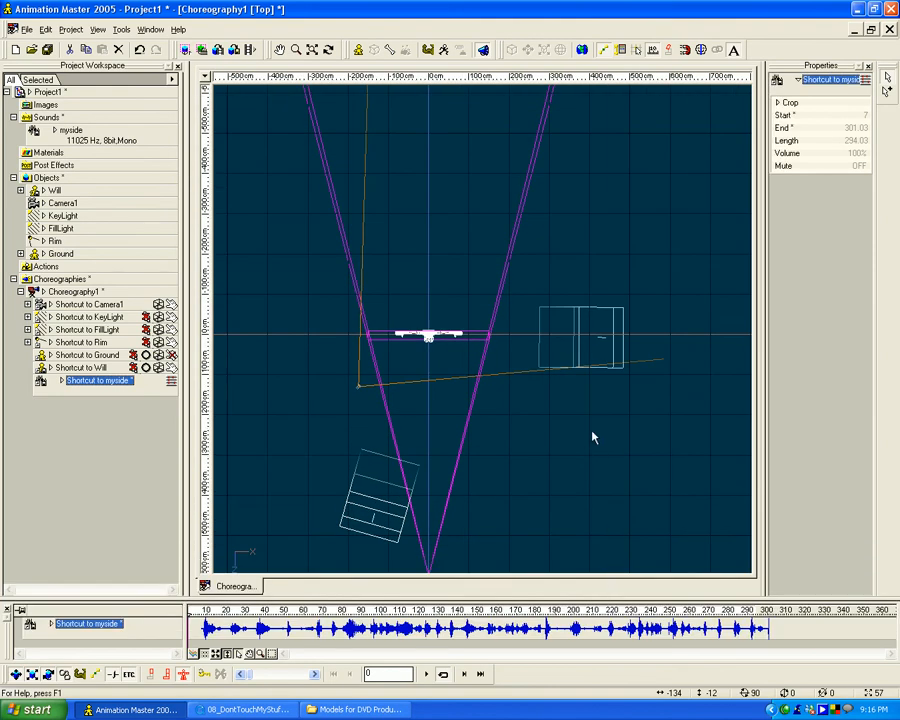
pyautogui.scroll(-2, 527, 432)
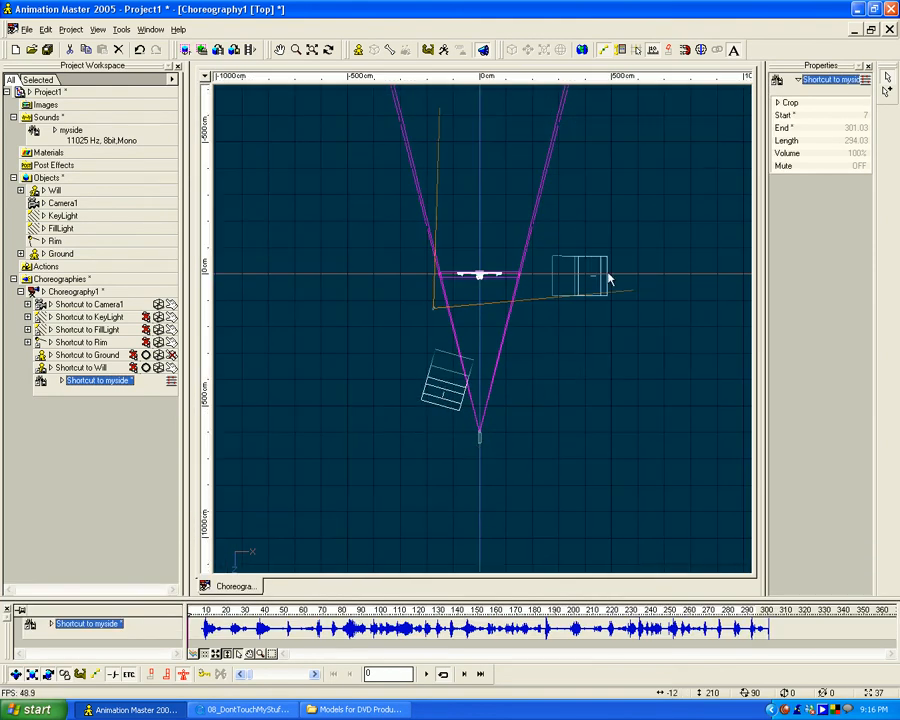
# Lock the KeyLight, FillLight and Rim shortcuts in the choreography against selection.
pyautogui.click(172, 330)
pyautogui.click(172, 317)
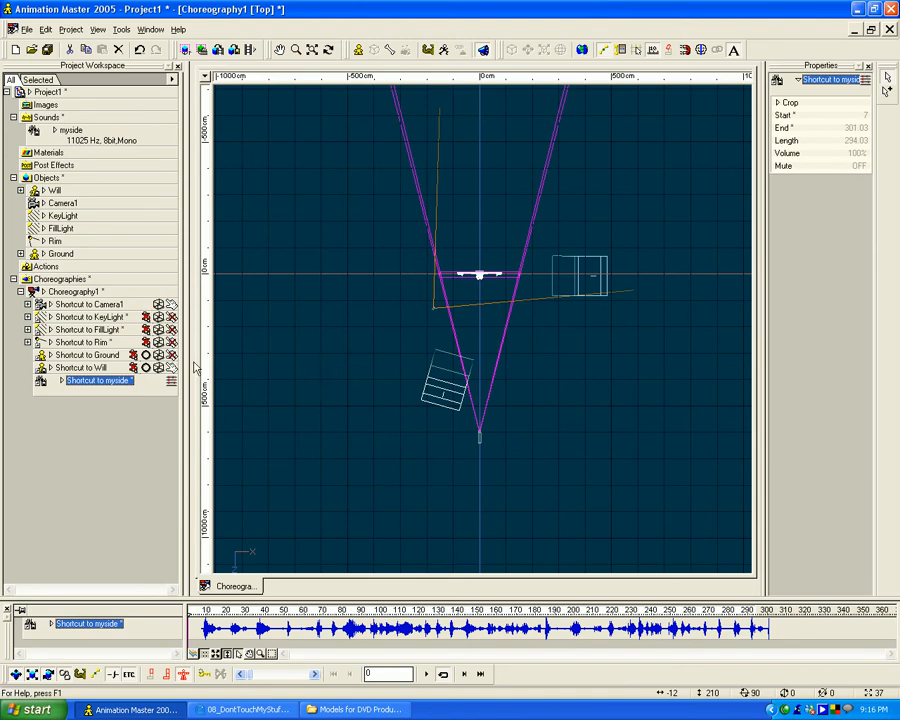
# Move the camera to about X 286, Z 389 cm in the top view, rotate it toward Will, and check the framing through the camera.
pyautogui.click(480, 440)
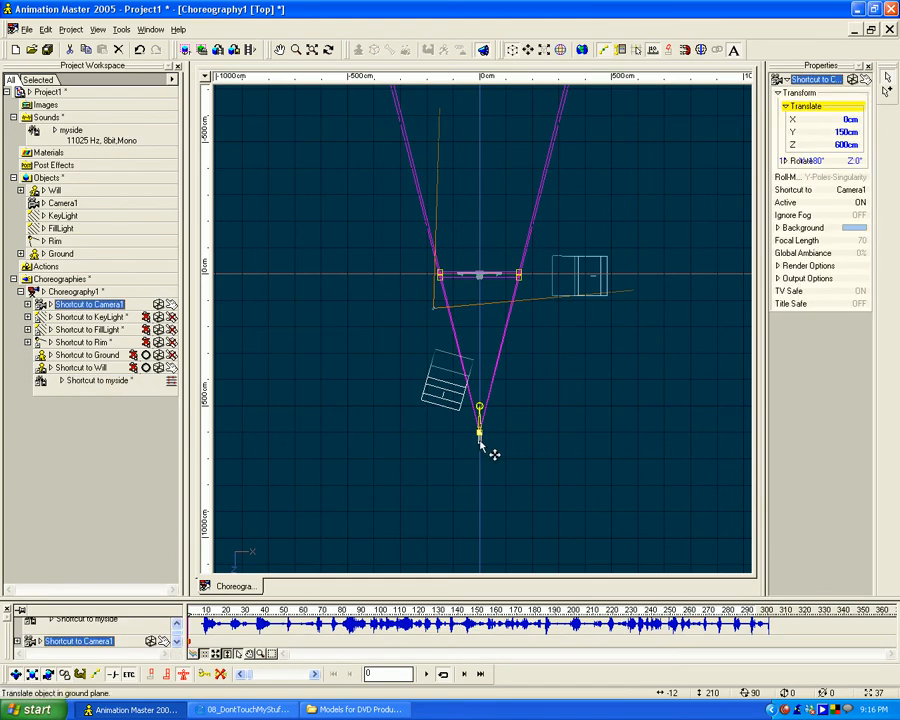
pyautogui.moveTo(481, 443); pyautogui.dragTo(481, 278)
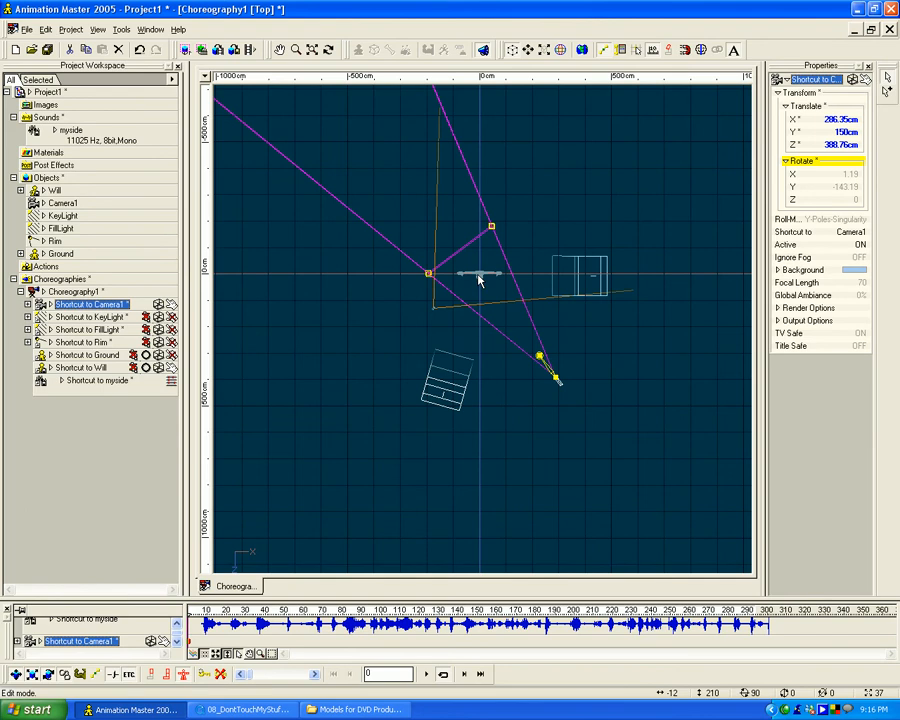
pyautogui.press('0')
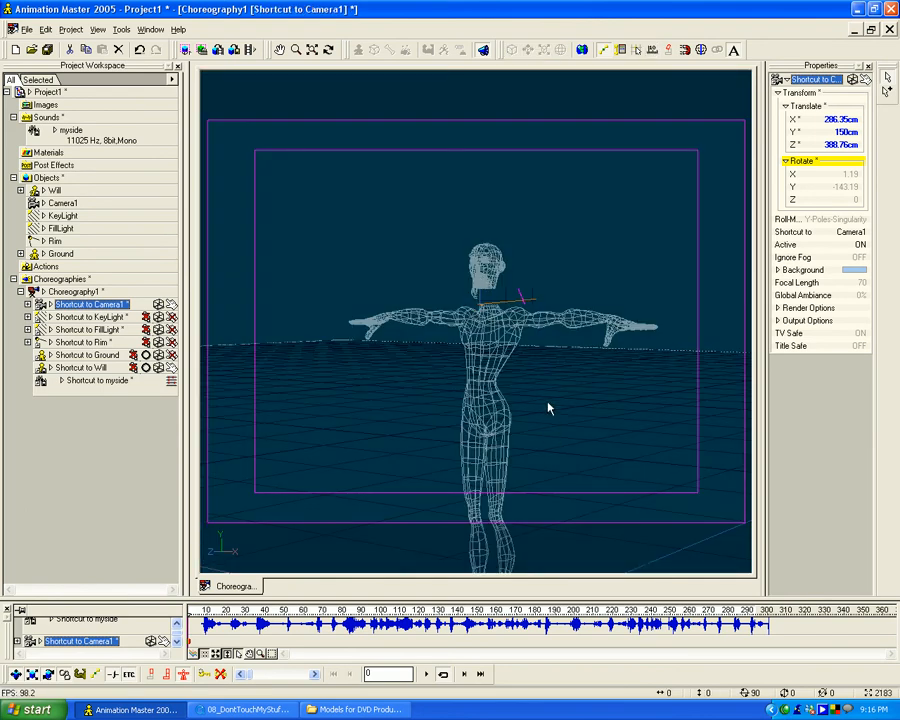
# Move the camera closer to Will, to about X 214, Z 281 cm, keep it aimed at him, and look through it.
pyautogui.press('5')
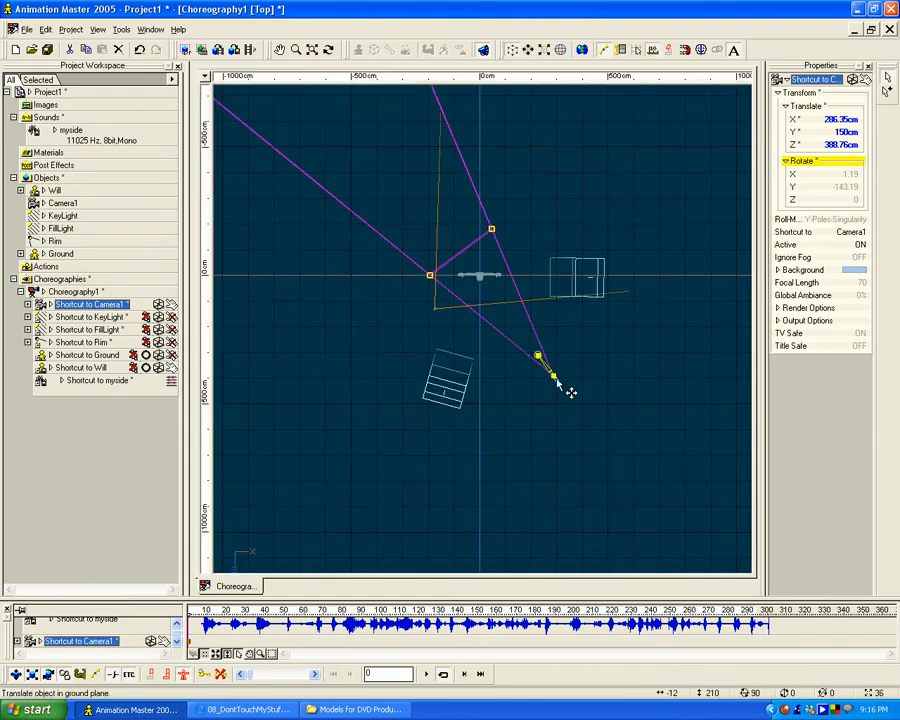
pyautogui.click(555, 379)
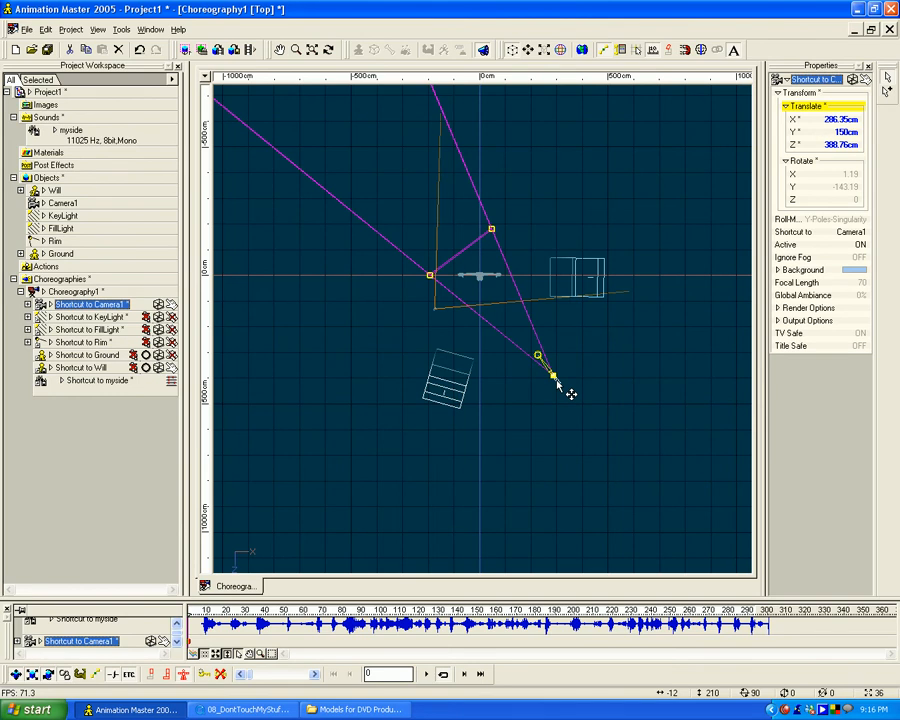
pyautogui.moveTo(556, 381); pyautogui.dragTo(490, 285)
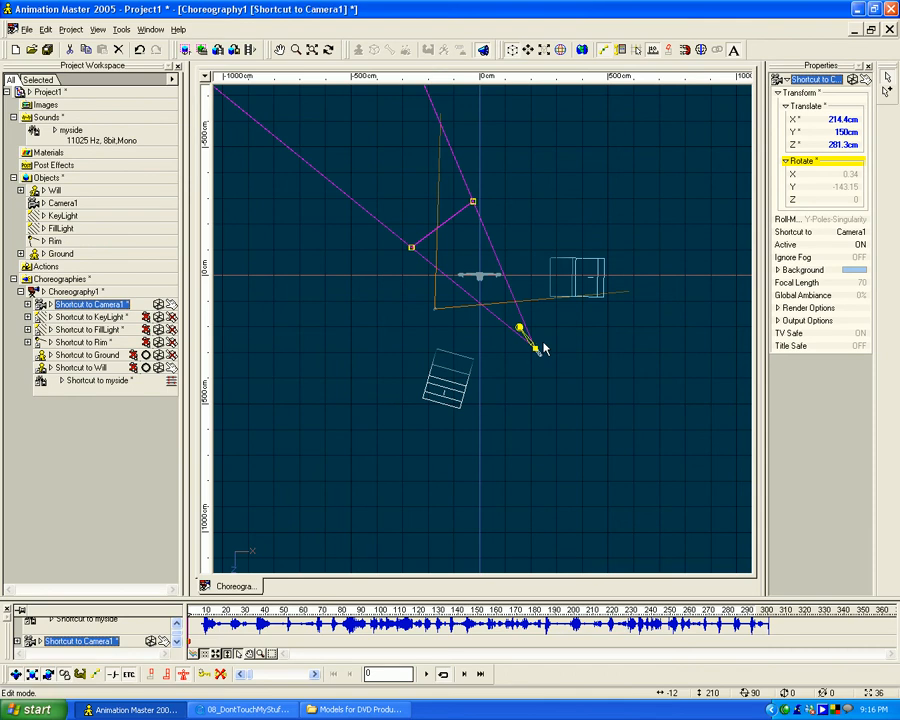
pyautogui.press('0')
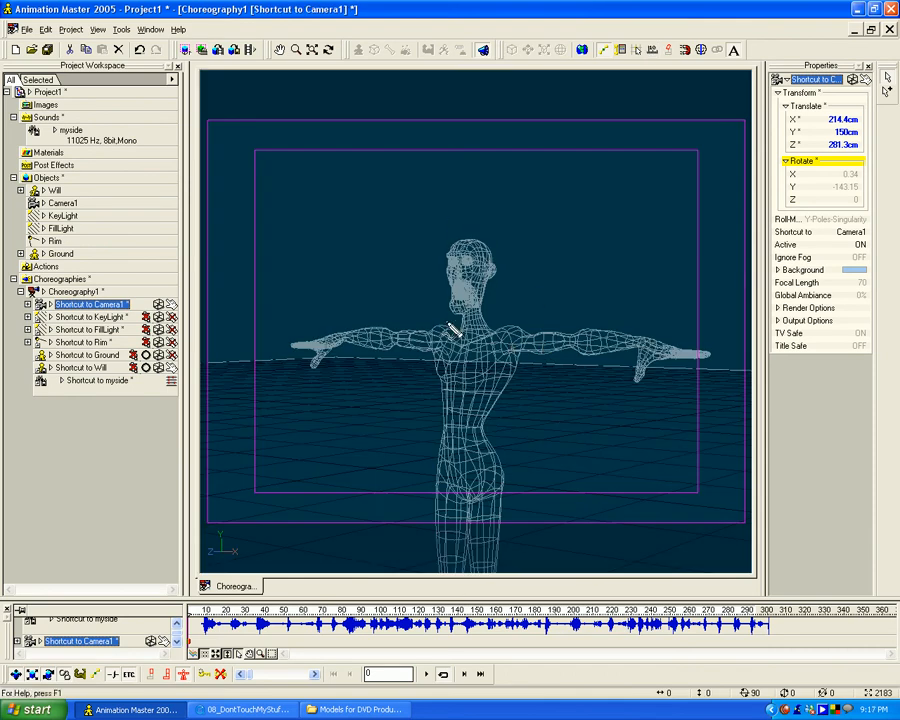
pyautogui.moveTo(462, 130); pyautogui.dragTo(511, 474)
pyautogui.moveTo(504, 341)
pyautogui.mouseDown()
pyautogui.moveTo(484, 293)
pyautogui.moveTo(476, 137)
pyautogui.moveTo(476, 508)
pyautogui.moveTo(470, 500)
pyautogui.mouseUp()
pyautogui.press('Escape')
# Adjust the camera's height to 149.54 cm while looking through it, and deselect the camera.
pyautogui.moveTo(481, 364); pyautogui.dragTo(457, 416)
pyautogui.moveTo(447, 378); pyautogui.dragTo(481, 366)
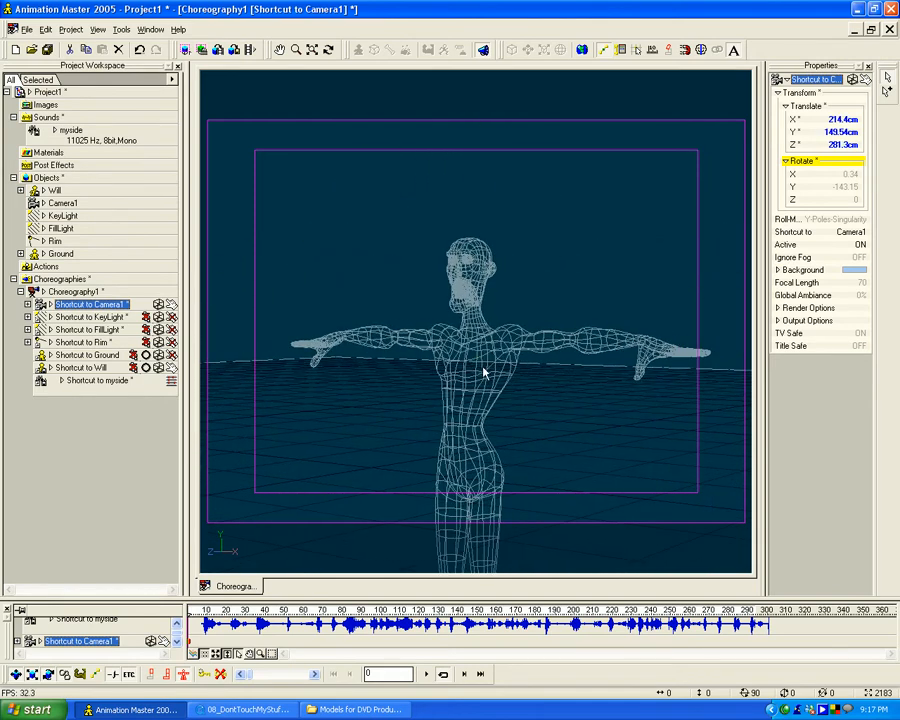
pyautogui.click(469, 365)
pyautogui.press('Escape')
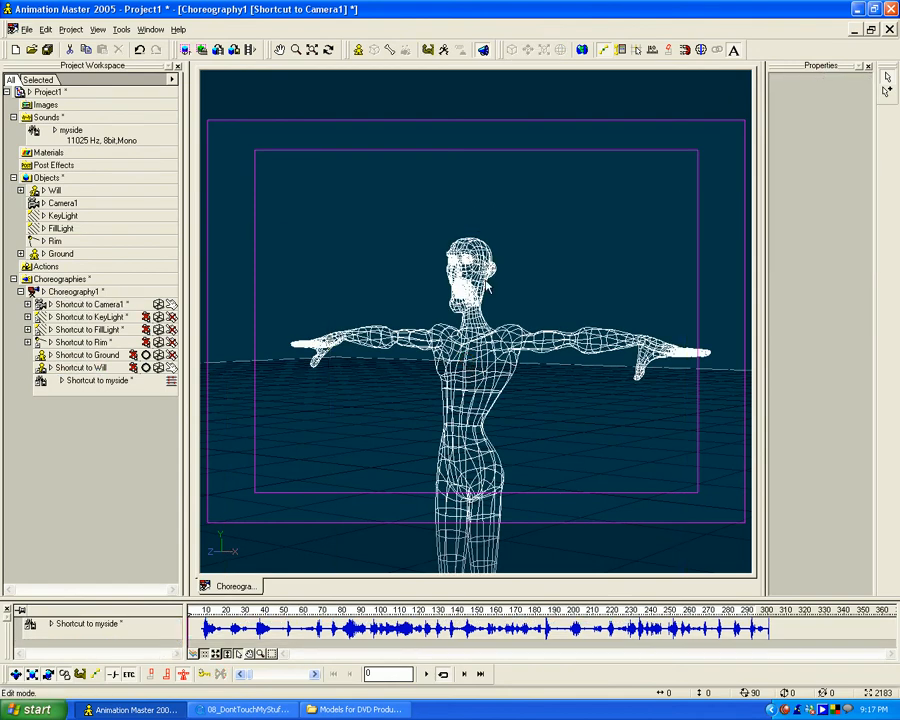
# Reframe the shot through the camera by shifting it and bringing it closer, so Will is shown from the thighs up.
pyautogui.moveTo(490, 268); pyautogui.dragTo(463, 302)
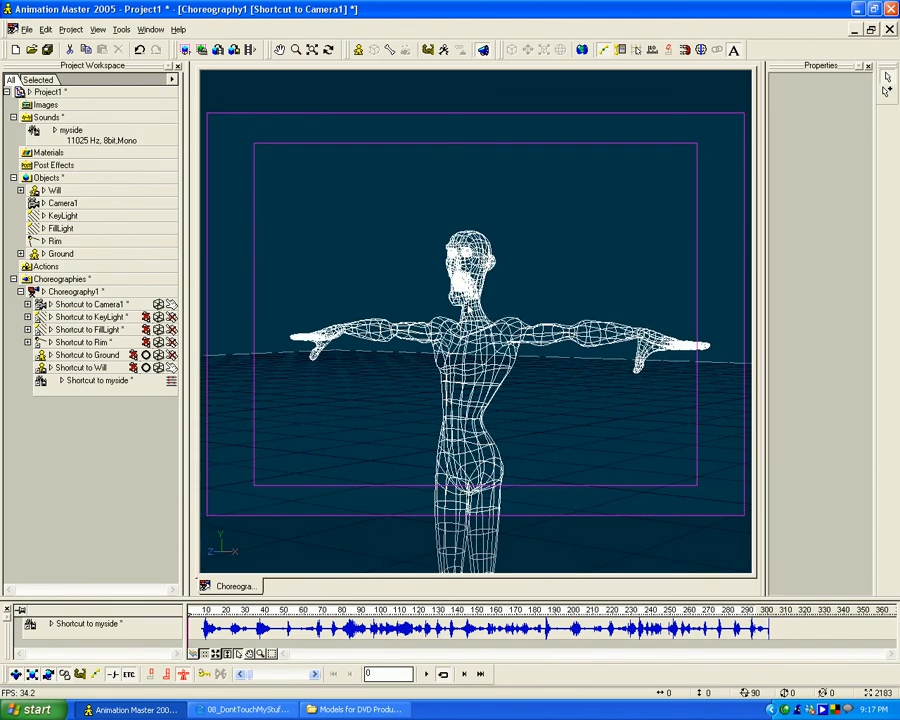
pyautogui.press('t')
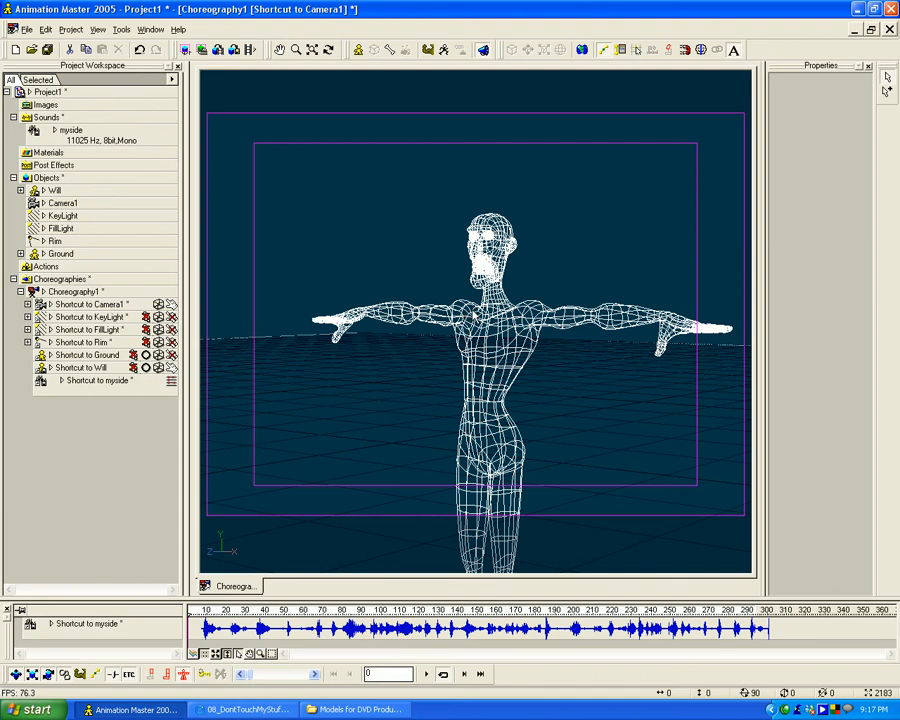
pyautogui.press('m')
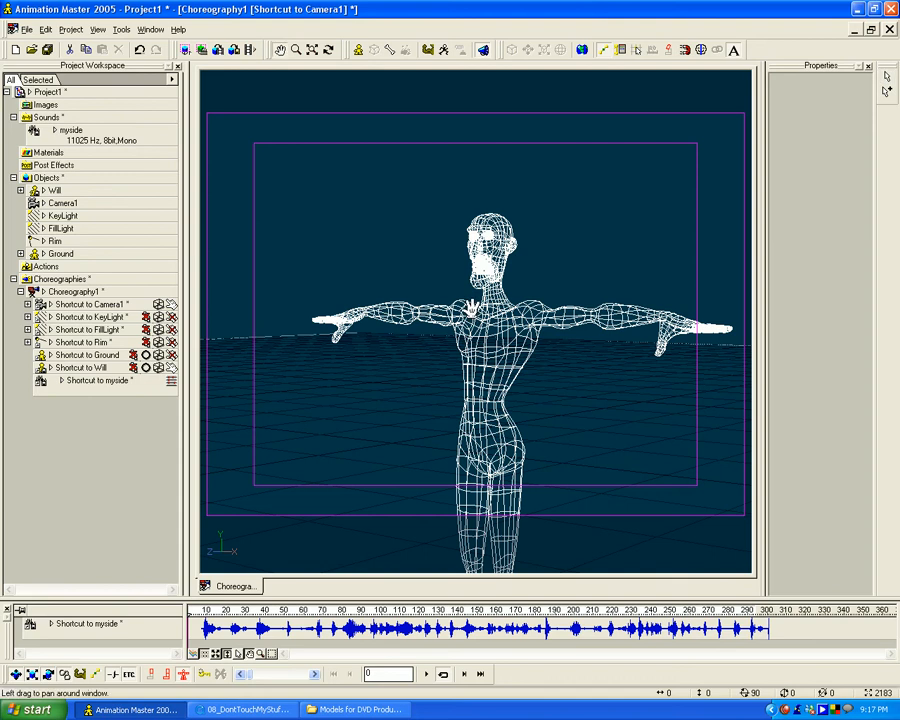
pyautogui.press('Escape')
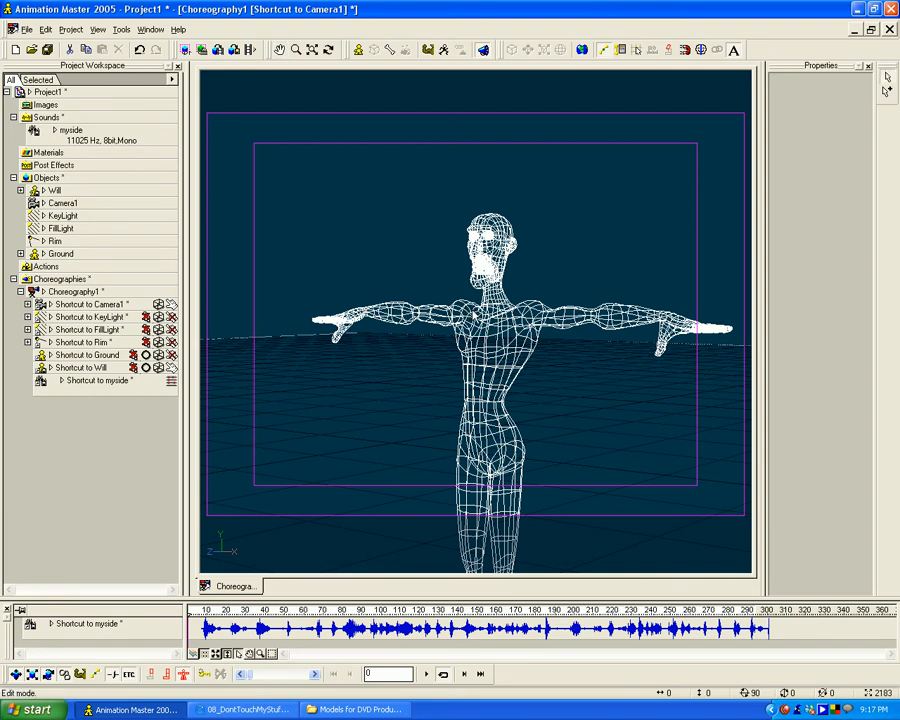
pyautogui.press('m')
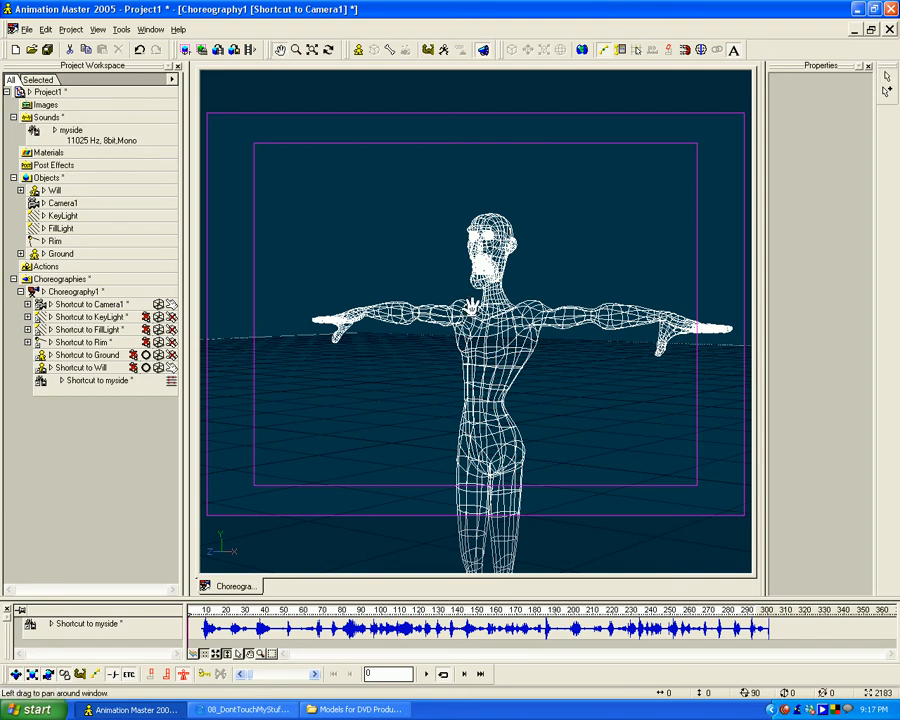
pyautogui.moveTo(472, 307); pyautogui.dragTo(595, 310)
pyautogui.moveTo(463, 286)
pyautogui.mouseDown()
pyautogui.moveTo(490, 342)
pyautogui.moveTo(476, 342)
pyautogui.moveTo(472, 272)
pyautogui.moveTo(464, 314)
pyautogui.moveTo(474, 277)
pyautogui.mouseUp()
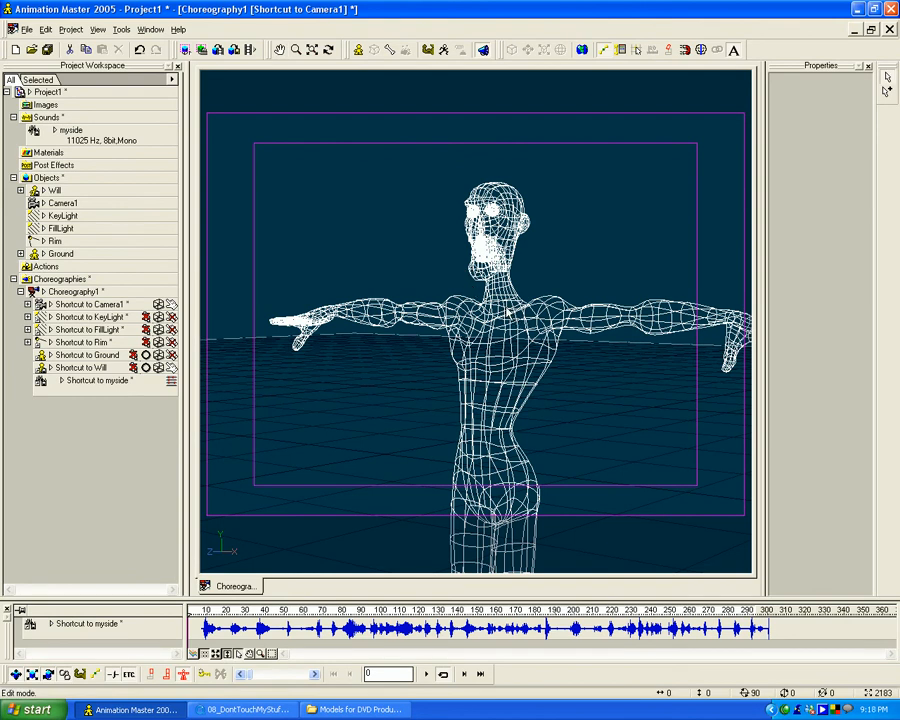
pyautogui.moveTo(503, 297)
pyautogui.mouseDown()
pyautogui.moveTo(488, 307)
pyautogui.moveTo(498, 362)
pyautogui.moveTo(492, 311)
pyautogui.moveTo(466, 280)
pyautogui.moveTo(494, 315)
pyautogui.moveTo(509, 292)
pyautogui.moveTo(496, 317)
pyautogui.moveTo(480, 277)
pyautogui.moveTo(526, 279)
pyautogui.moveTo(531, 288)
pyautogui.moveTo(505, 290)
pyautogui.mouseUp()
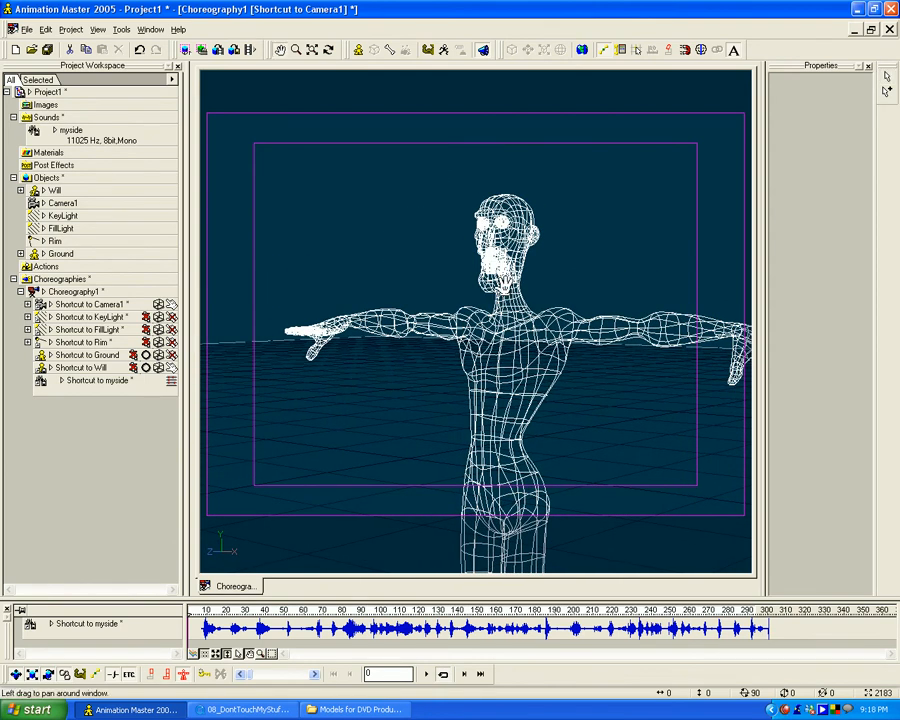
# Switch the camera view to shaded display and fine-tune the framing of Will.
pyautogui.press('Escape')
pyautogui.press('h')
pyautogui.moveTo(497, 260)
pyautogui.mouseDown()
pyautogui.moveTo(492, 305)
pyautogui.moveTo(486, 257)
pyautogui.moveTo(486, 287)
pyautogui.moveTo(510, 260)
pyautogui.moveTo(511, 270)
pyautogui.moveTo(518, 249)
pyautogui.moveTo(531, 249)
pyautogui.moveTo(519, 247)
pyautogui.mouseUp()
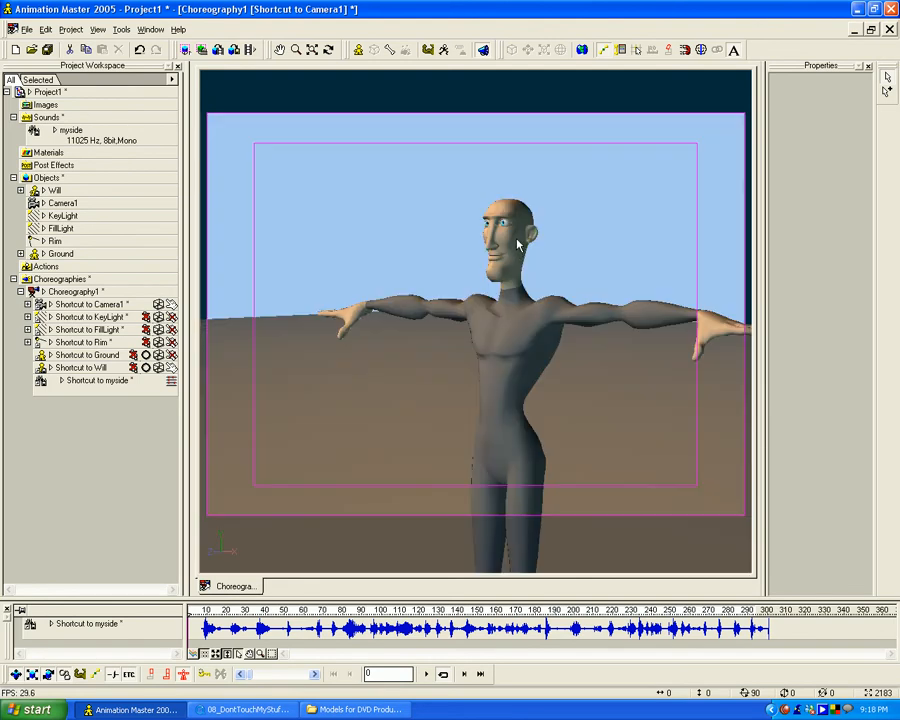
pyautogui.moveTo(525, 292); pyautogui.dragTo(368, 294)
# Bring up 08_DontTouchMyStuff_Reference.mov and scrub back to about 1 second to compare the actor's pose and framing.
pyautogui.click(246, 709)
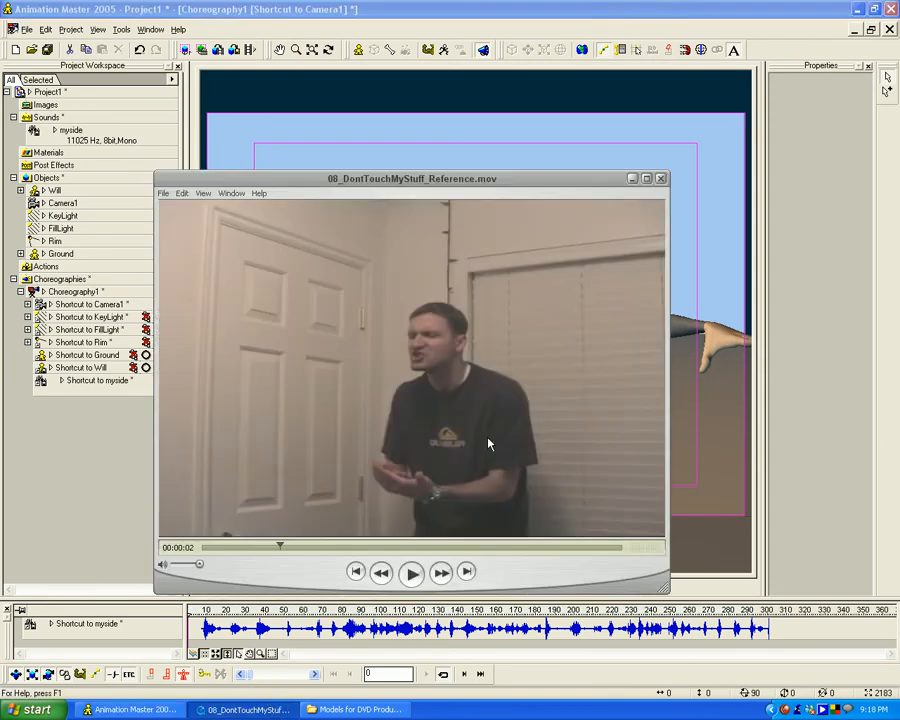
pyautogui.moveTo(280, 547); pyautogui.dragTo(255, 546)
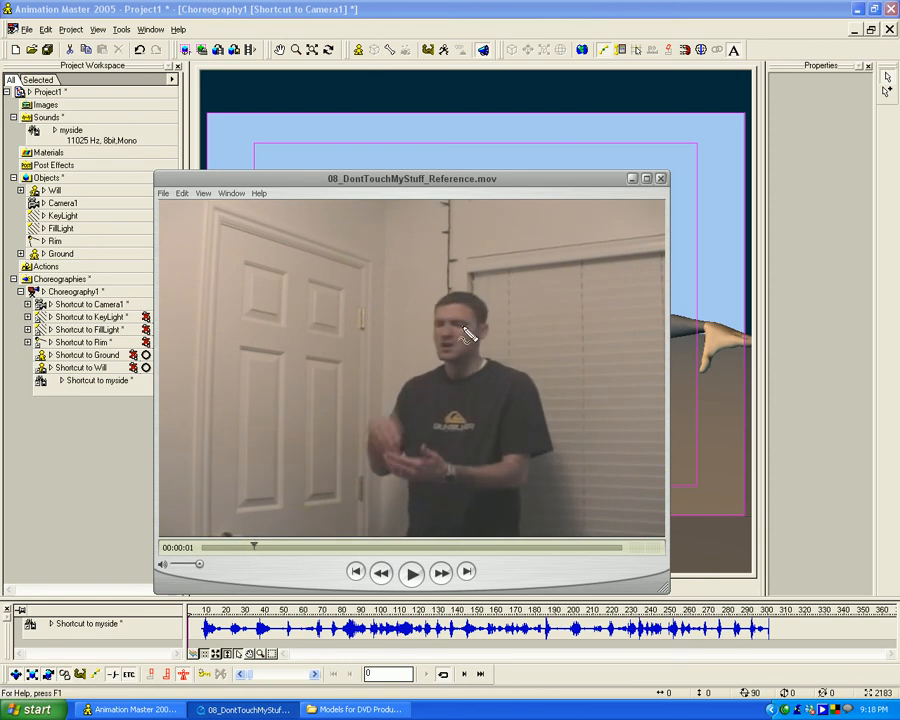
# Sketch a rule-of-thirds grid over the reference video frame, mark the actor's head on it, and clear the markings.
pyautogui.moveTo(160, 309); pyautogui.dragTo(672, 299)
pyautogui.moveTo(155, 426); pyautogui.dragTo(665, 421)
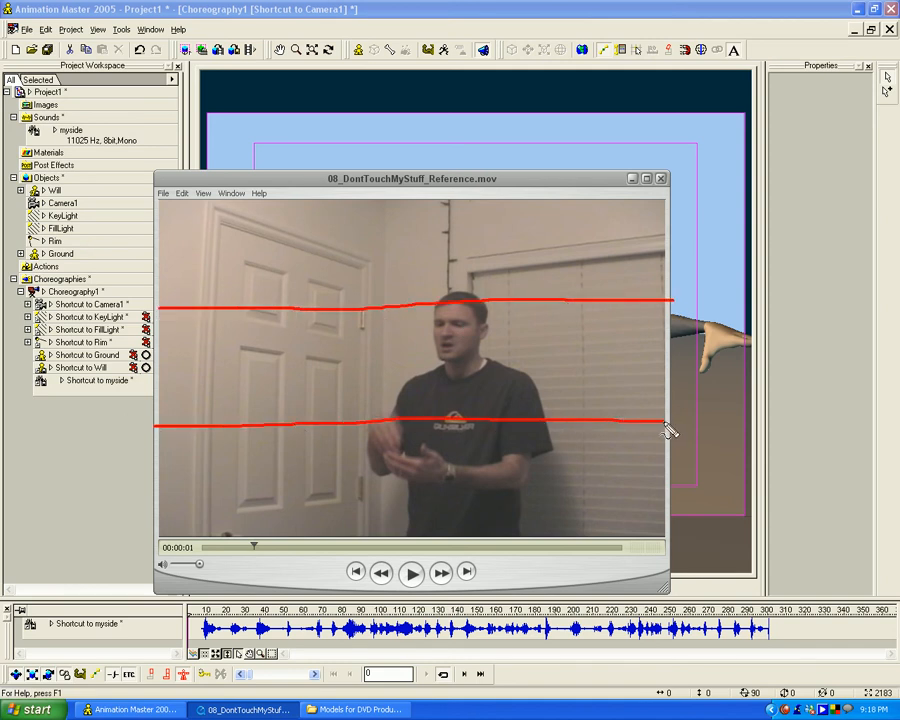
pyautogui.moveTo(484, 203); pyautogui.dragTo(497, 368)
pyautogui.moveTo(497, 320); pyautogui.dragTo(488, 532)
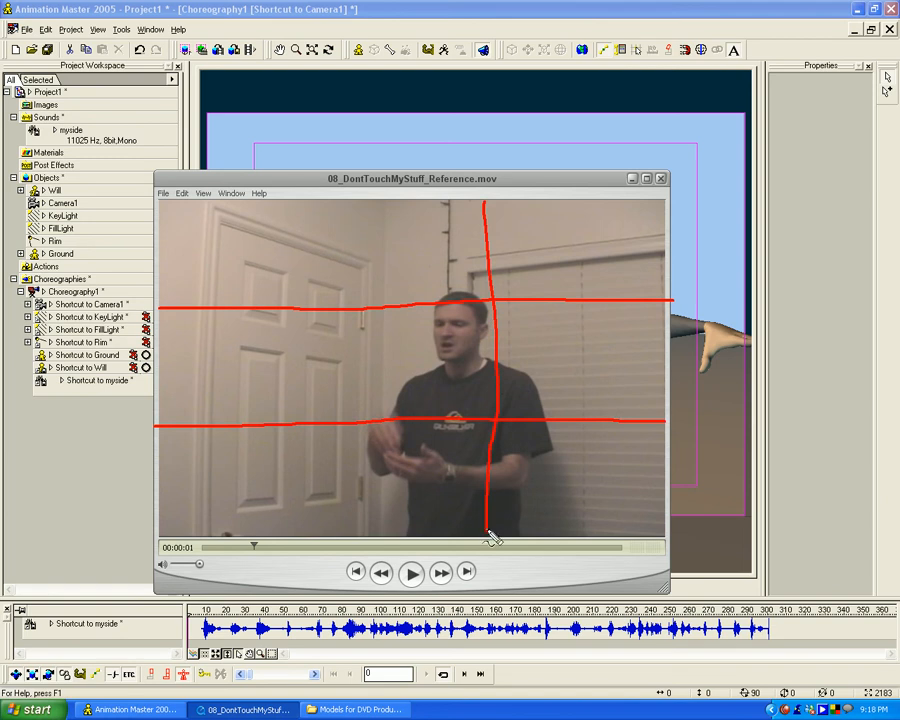
pyautogui.moveTo(310, 201); pyautogui.dragTo(311, 524)
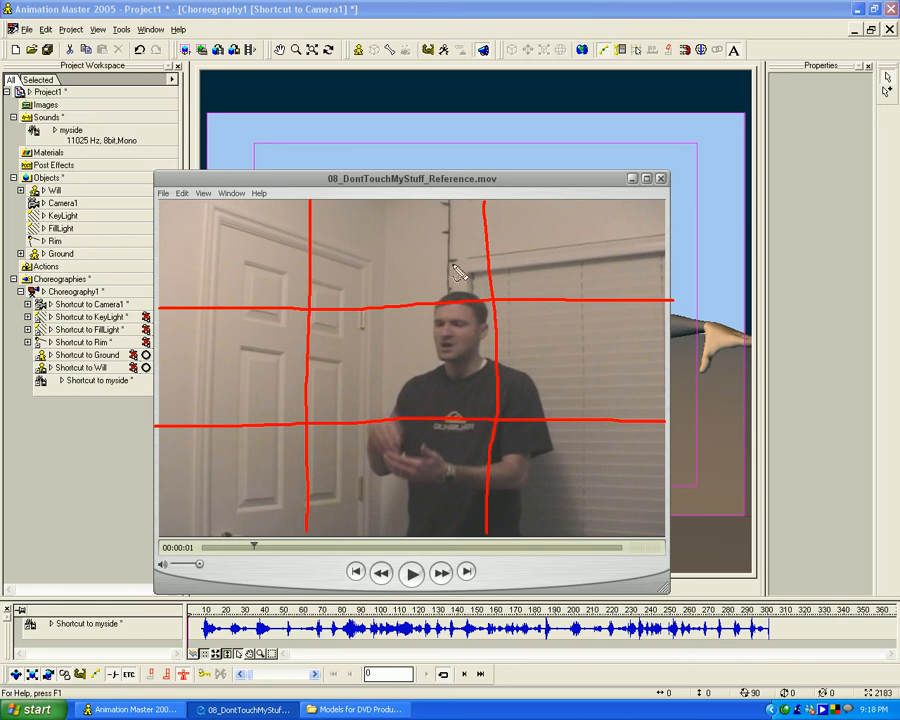
pyautogui.moveTo(432, 304)
pyautogui.mouseDown()
pyautogui.moveTo(478, 303)
pyautogui.moveTo(432, 300)
pyautogui.moveTo(445, 294)
pyautogui.moveTo(473, 306)
pyautogui.mouseUp()
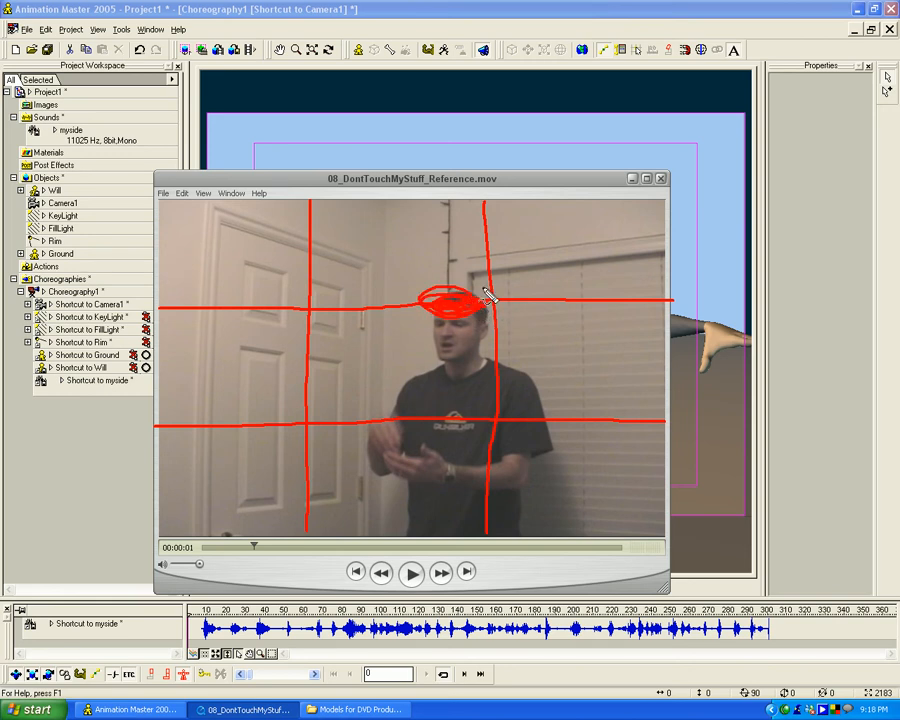
pyautogui.press('Escape')
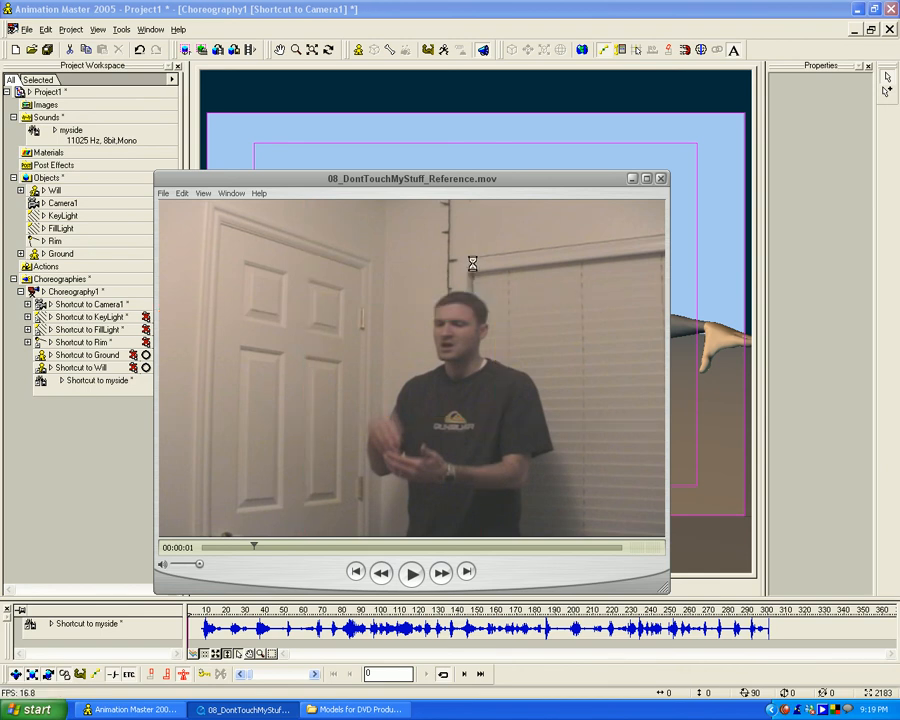
# Return to the choreography's camera view, sketch a rule-of-thirds grid over Will to check the composition, and clear it.
pyautogui.click(528, 255)
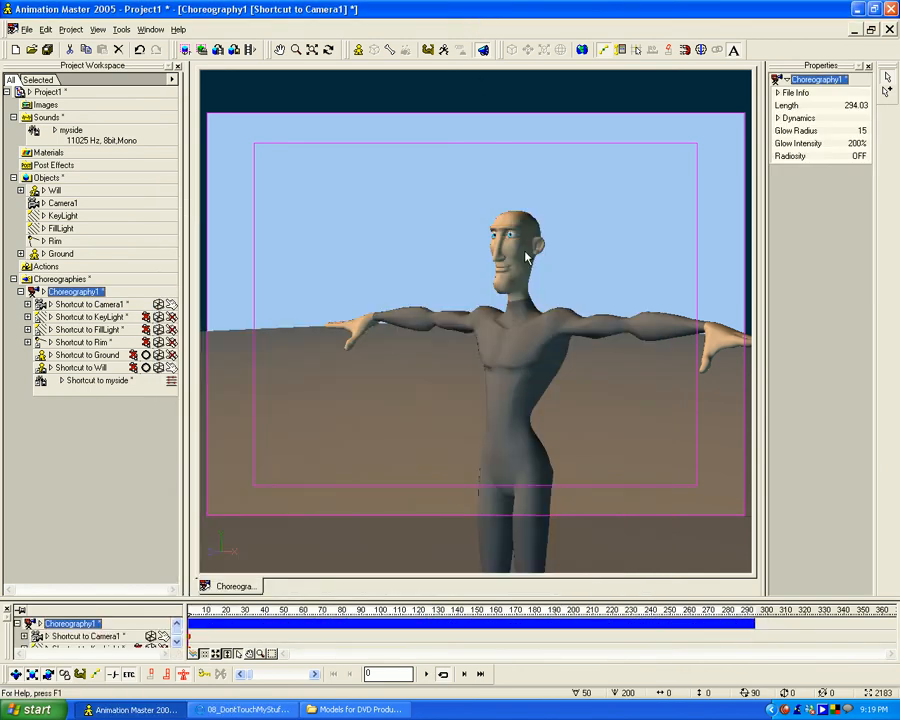
pyautogui.moveTo(210, 236); pyautogui.dragTo(748, 235)
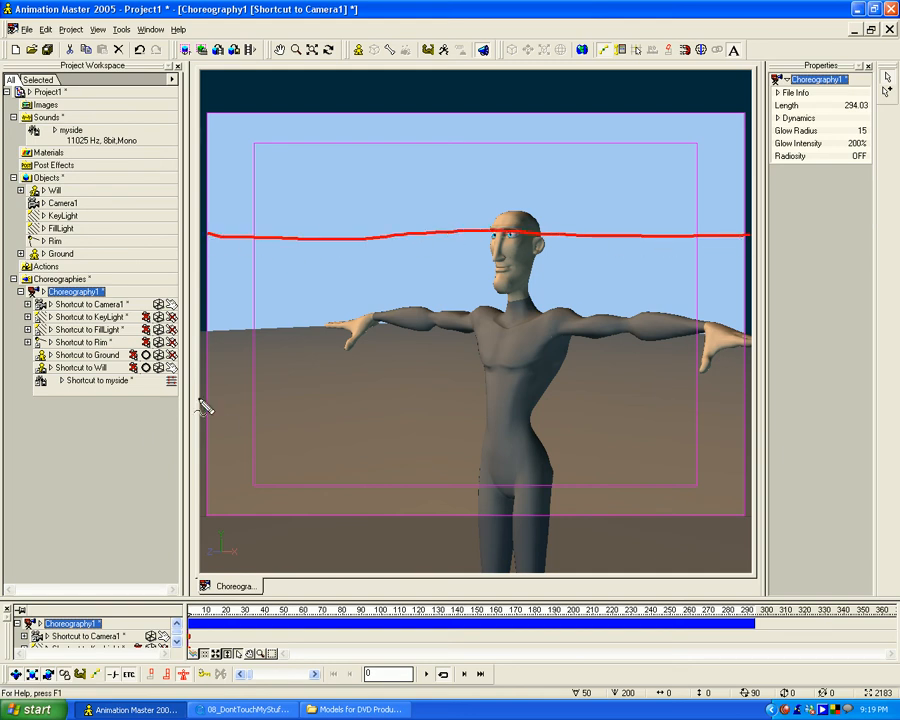
pyautogui.moveTo(208, 401); pyautogui.dragTo(742, 386)
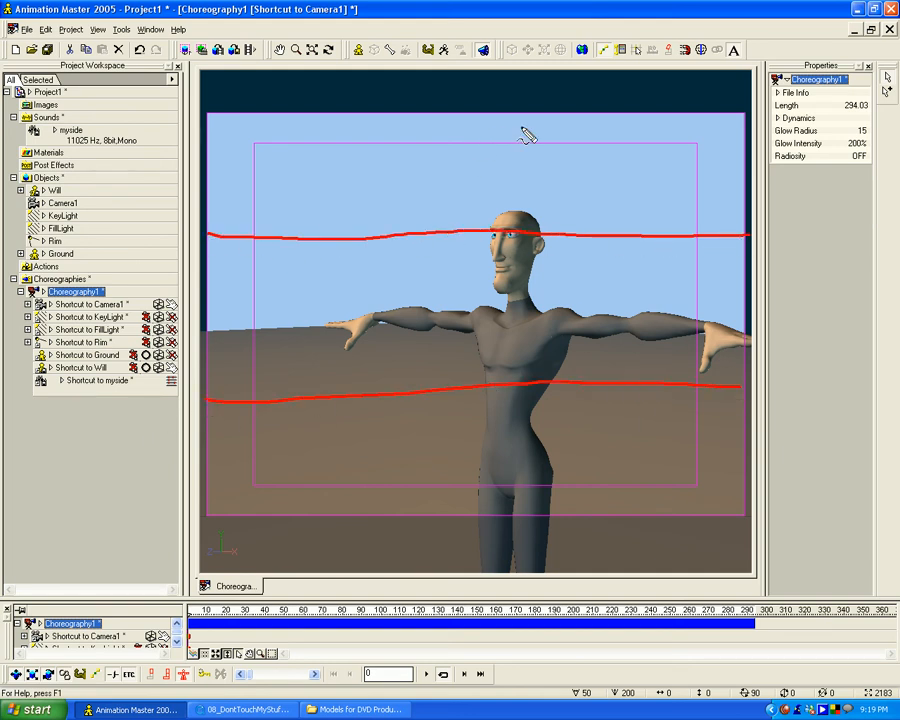
pyautogui.moveTo(547, 117); pyautogui.dragTo(563, 533)
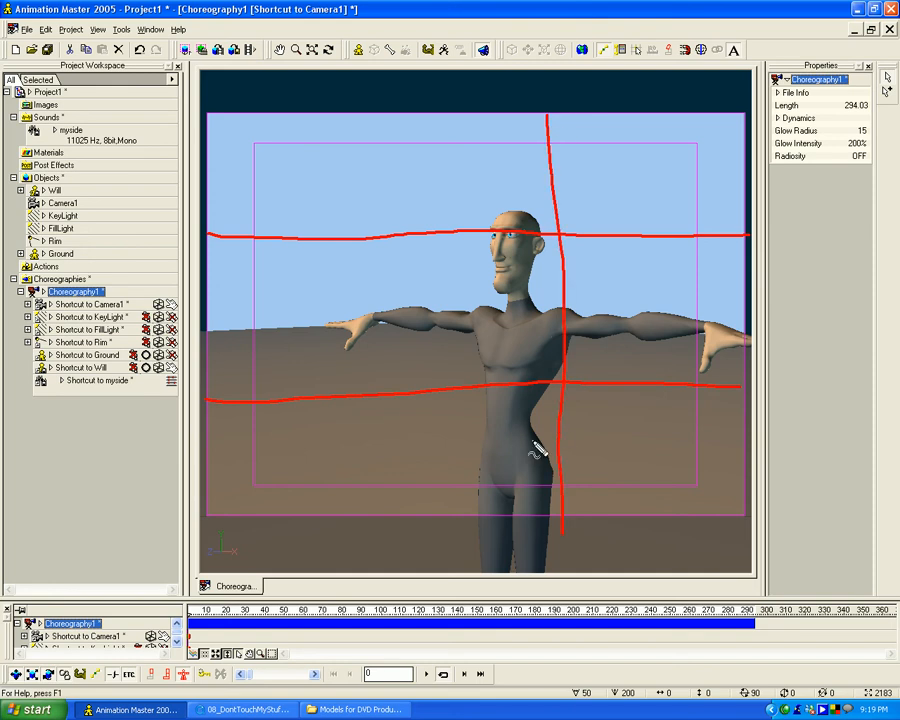
pyautogui.moveTo(373, 117); pyautogui.dragTo(377, 514)
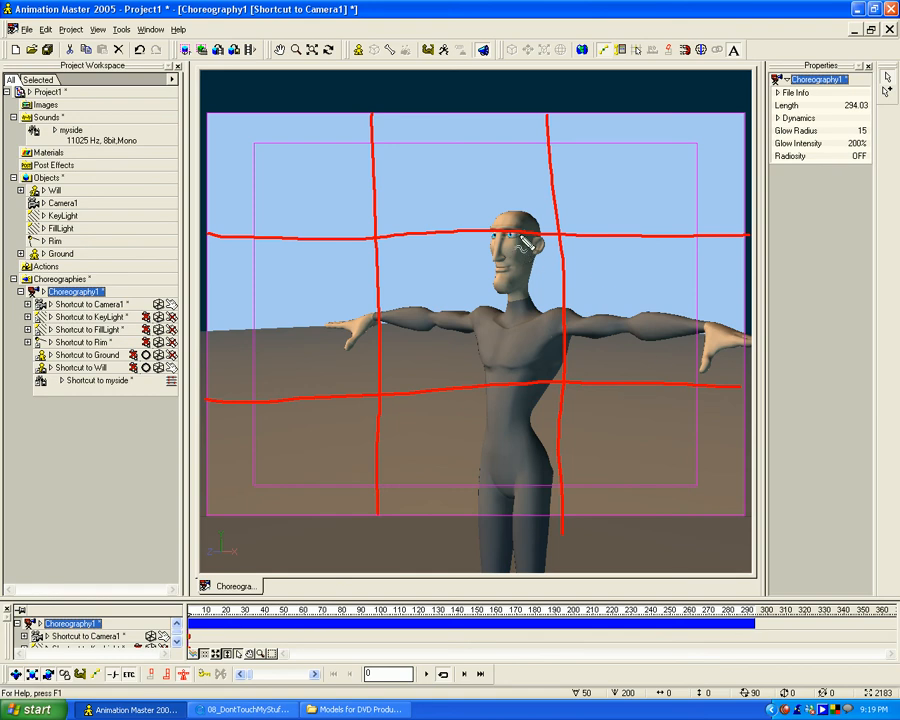
pyautogui.press('Escape')
# Turn the camera around Will until he faces it more directly and stands near the right-hand third of the frame.
pyautogui.press('t')
pyautogui.moveTo(539, 257); pyautogui.dragTo(539, 262)
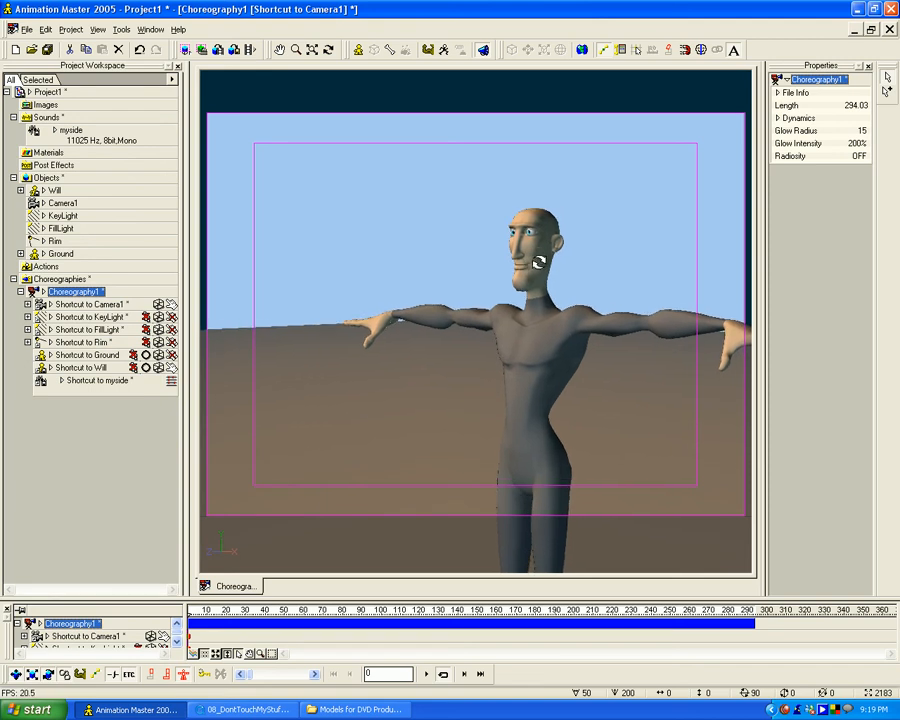
pyautogui.press('Escape')
pyautogui.press('t')
pyautogui.moveTo(554, 313)
pyautogui.mouseDown()
pyautogui.moveTo(605, 319)
pyautogui.moveTo(530, 321)
pyautogui.moveTo(541, 313)
pyautogui.moveTo(537, 262)
pyautogui.moveTo(538, 315)
pyautogui.mouseUp()
pyautogui.press('m')
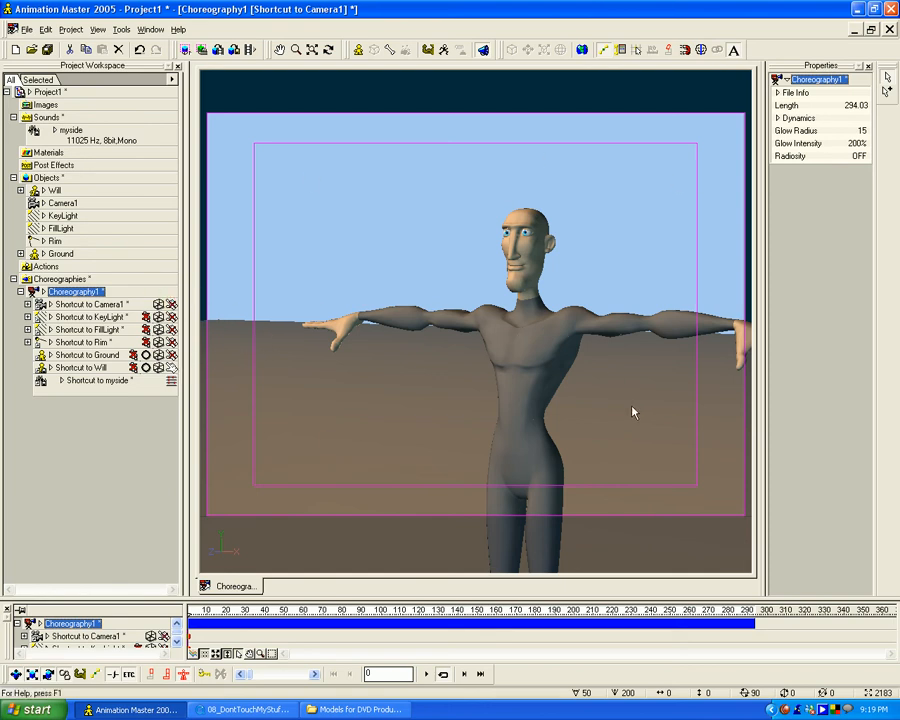
pyautogui.press('t')
pyautogui.moveTo(463, 456)
pyautogui.mouseDown()
pyautogui.moveTo(466, 448)
pyautogui.moveTo(463, 455)
pyautogui.mouseUp()
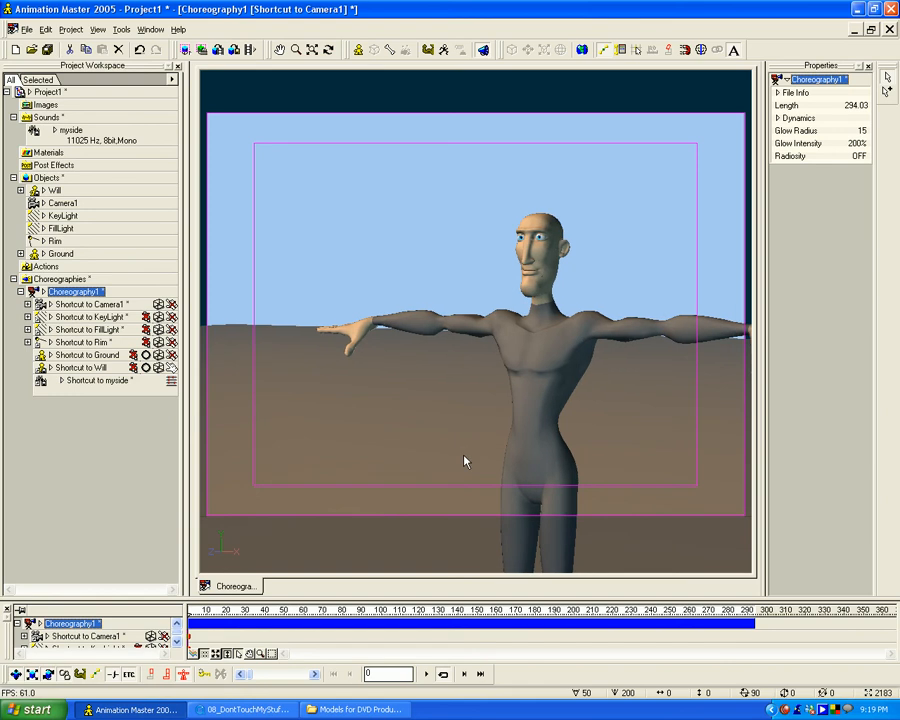
# Locate the camera in the top view and return to the view through the camera.
pyautogui.press('5')
pyautogui.click(517, 348)
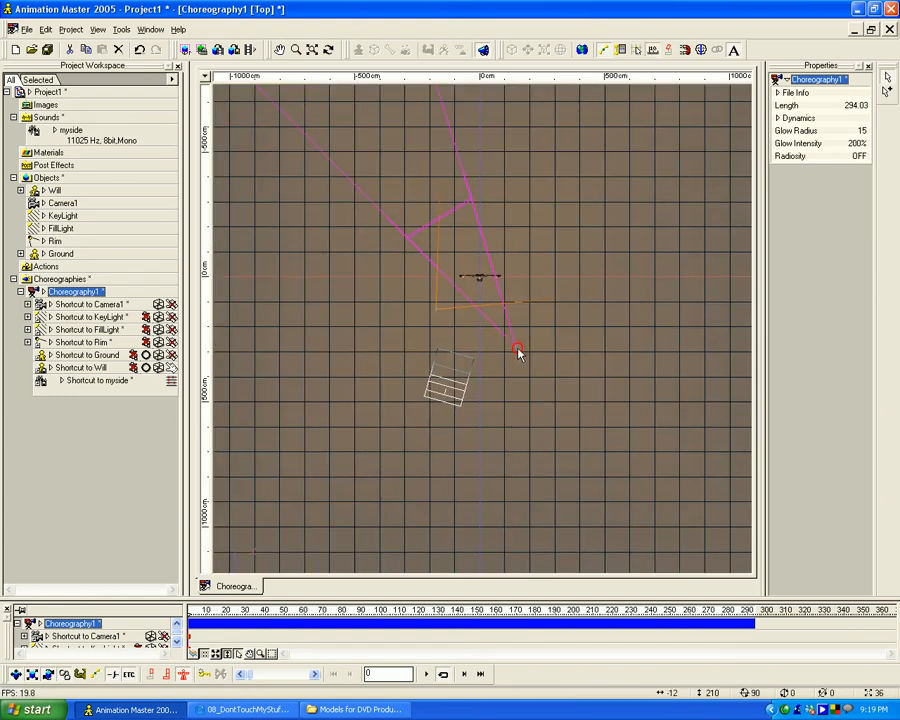
pyautogui.press('0')
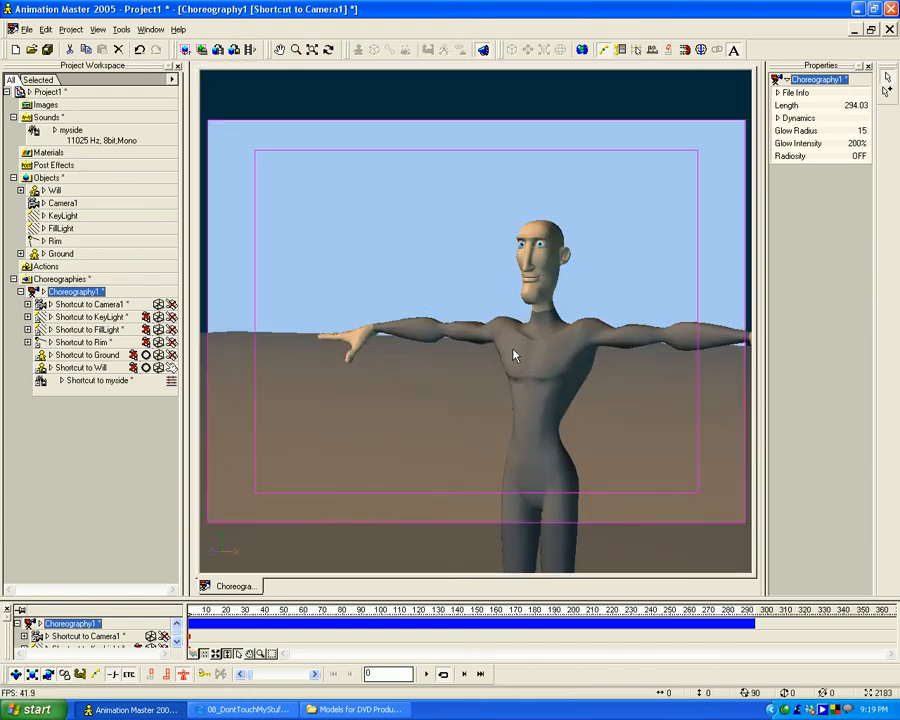
# Examine the camera's position, height and view cone relative to Will in the front view.
pyautogui.press('1')
pyautogui.scroll(-5, 514, 355)
pyautogui.press('t')
pyautogui.moveTo(518, 273); pyautogui.dragTo(529, 306)
pyautogui.press('m')
pyautogui.press('2')
pyautogui.click(692, 118)
pyautogui.moveTo(682, 104); pyautogui.dragTo(722, 161)
pyautogui.click(723, 160)
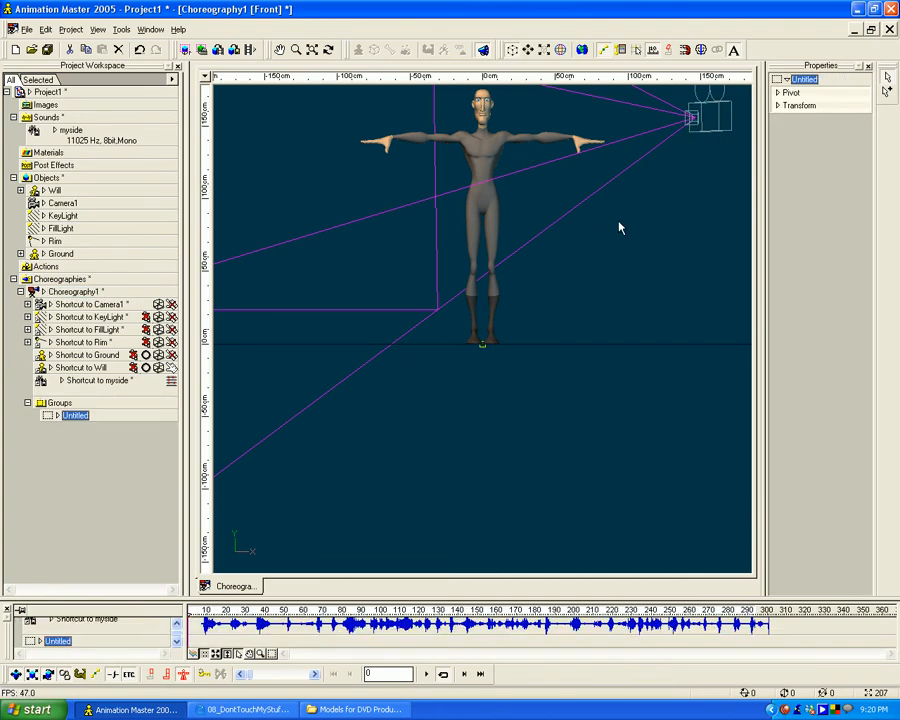
pyautogui.press('m')
pyautogui.moveTo(619, 222); pyautogui.dragTo(614, 352)
pyautogui.click(721, 264)
pyautogui.moveTo(721, 262); pyautogui.dragTo(704, 235)
pyautogui.click(537, 411)
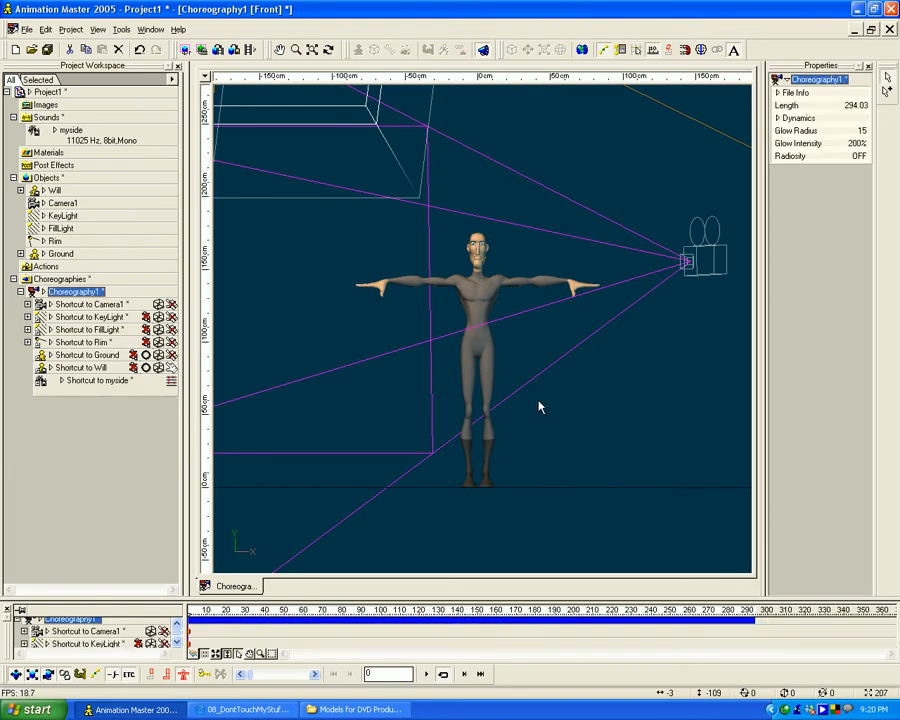
# Compare the choreography through the camera, front, Rim light, left, top, right and bird's-eye views, ending at the camera view.
pyautogui.press('0')
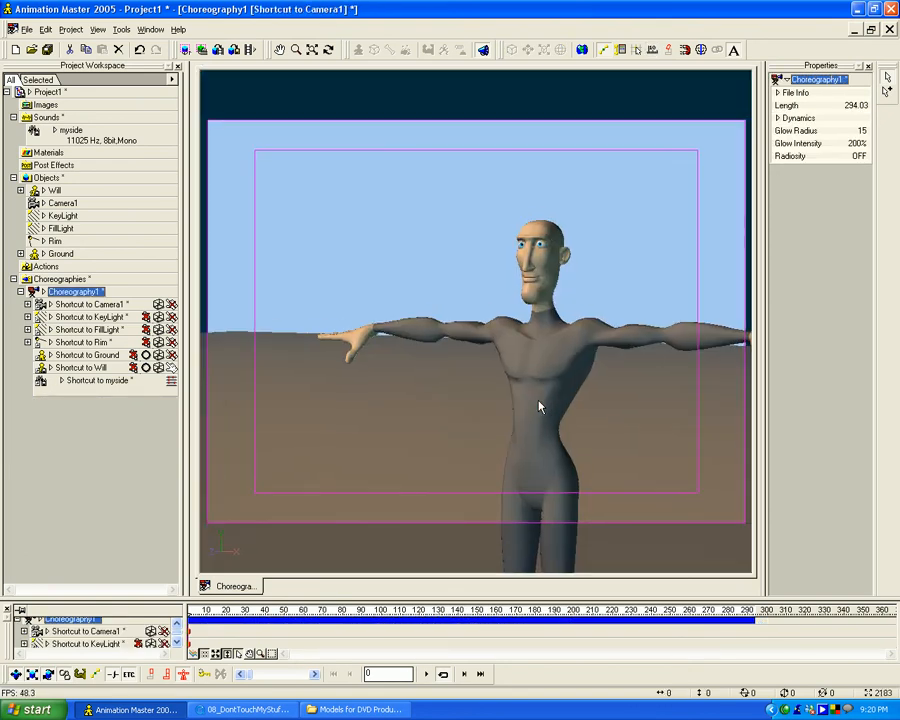
pyautogui.press('1')
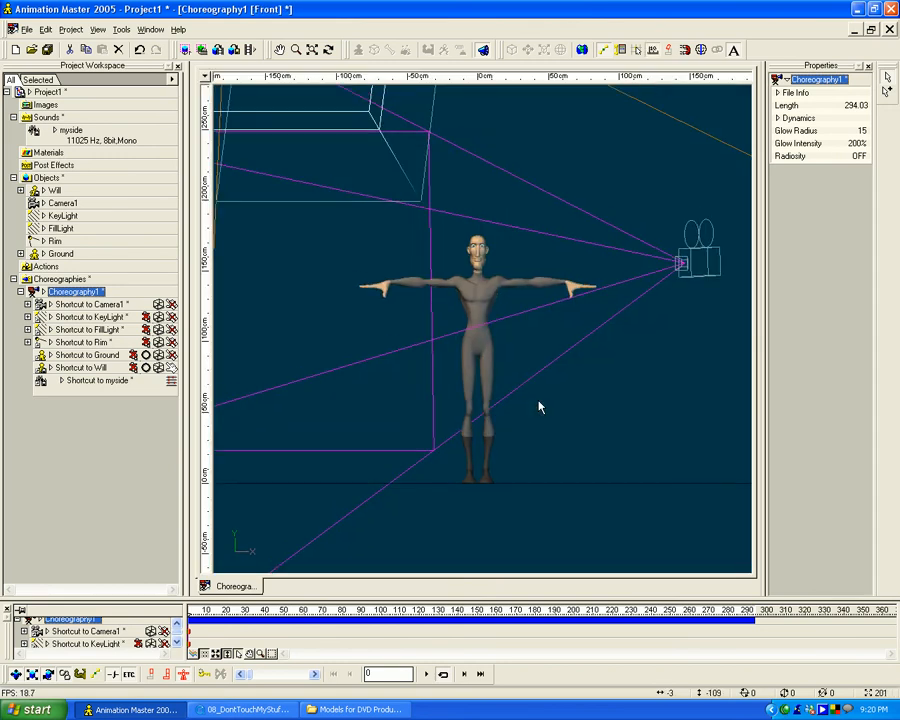
pyautogui.press('8')
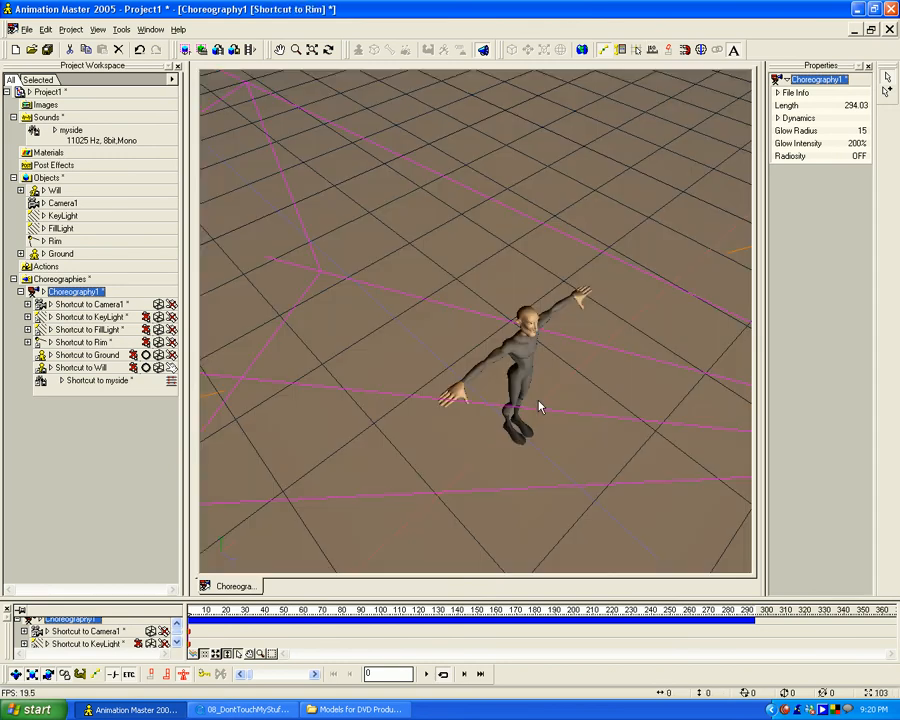
pyautogui.press('3')
pyautogui.press('3')
pyautogui.press('3')
pyautogui.press('3')
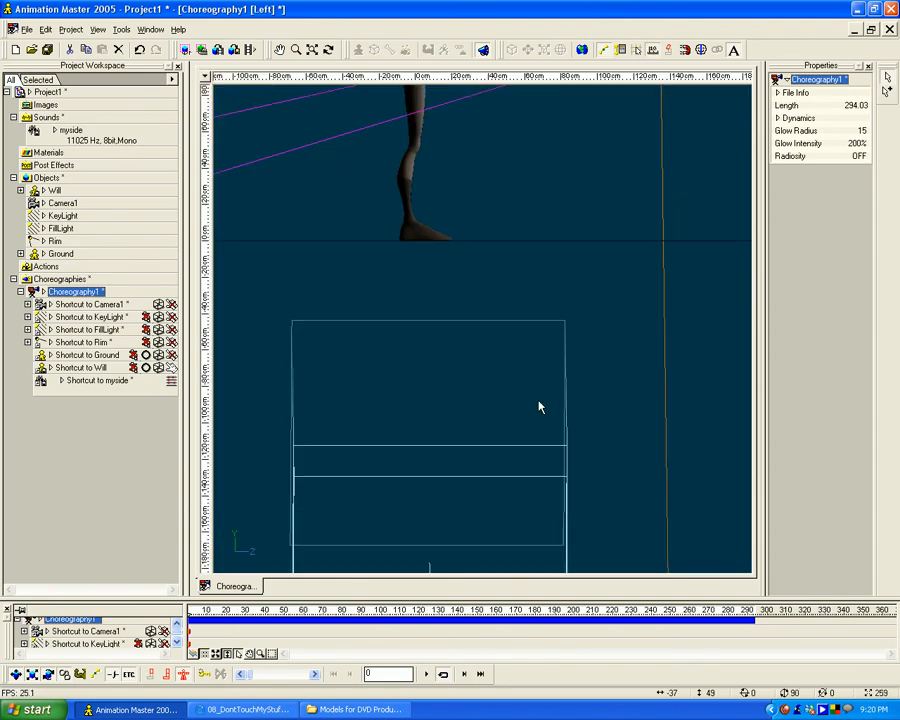
pyautogui.press('5')
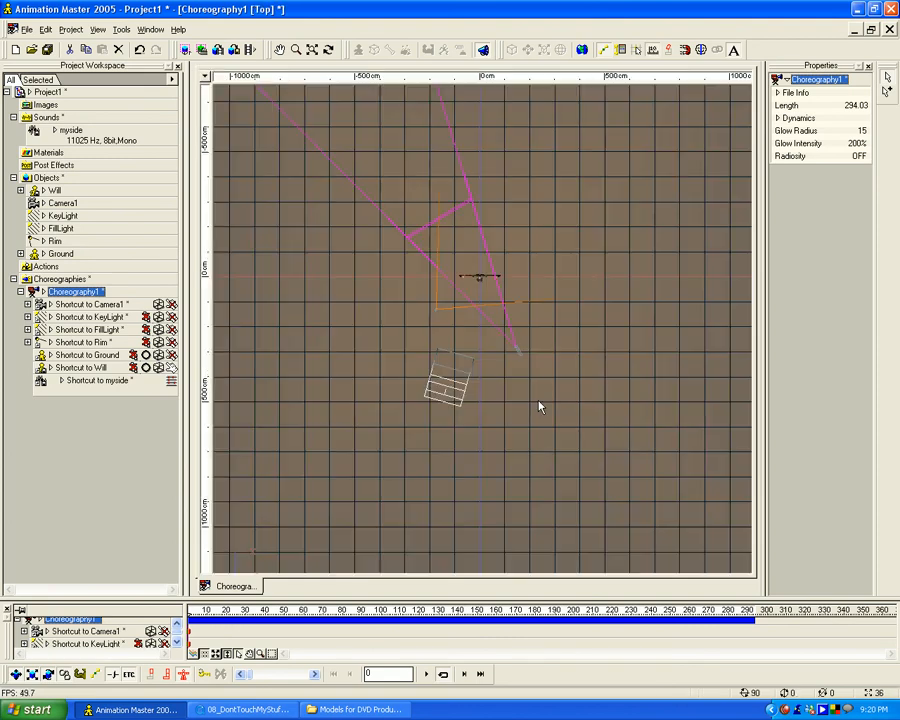
pyautogui.press('4')
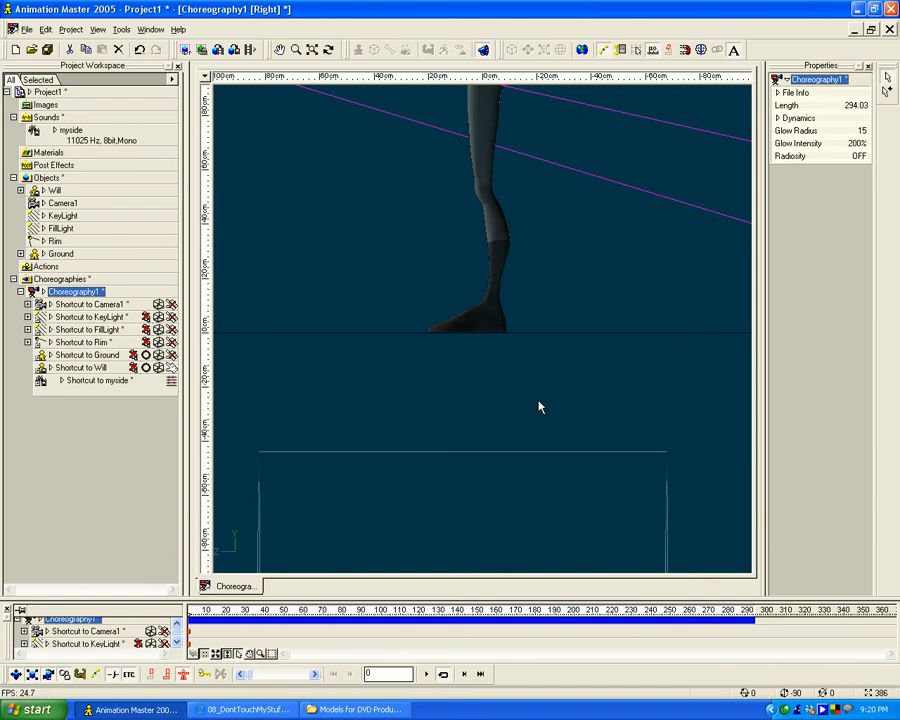
pyautogui.press('7')
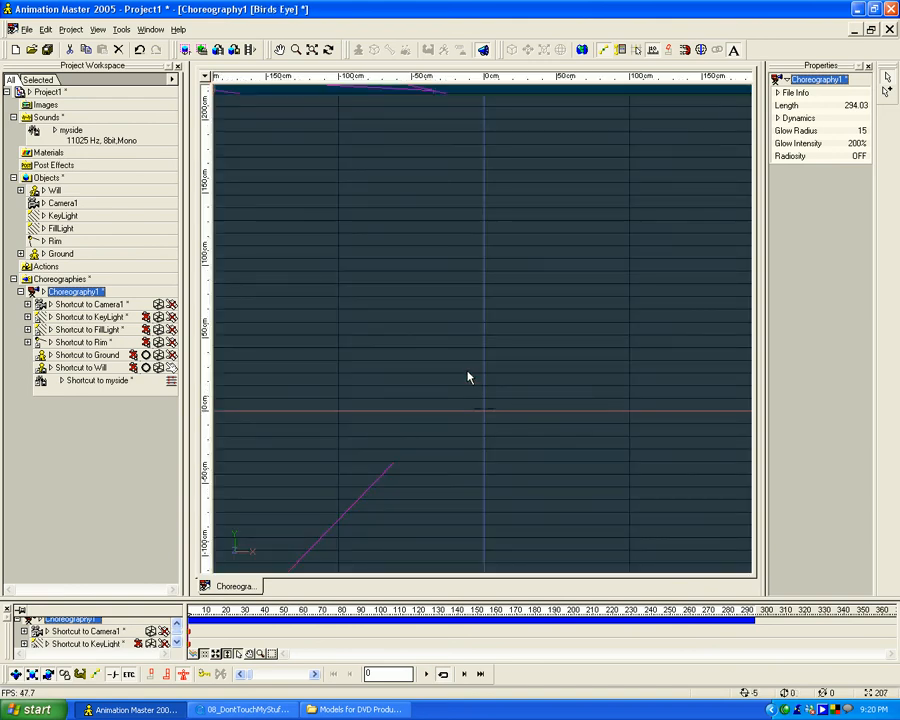
pyautogui.press('0')
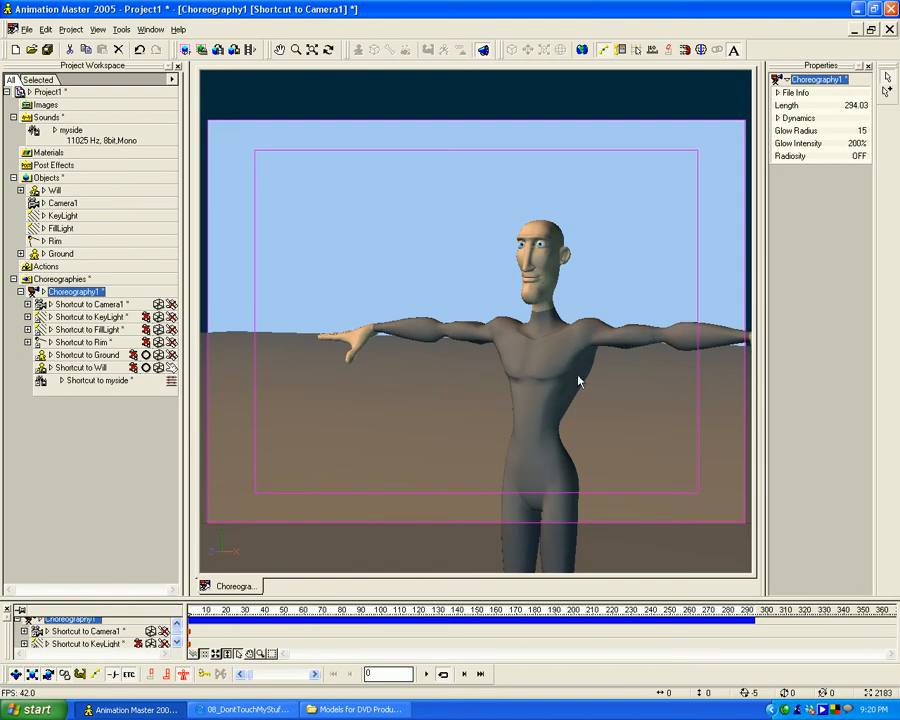
# Look at Will from free bird's-eye angles, from close on his feet to his full figure, and return to the camera view.
pyautogui.press('t')
pyautogui.moveTo(574, 356)
pyautogui.mouseDown()
pyautogui.moveTo(528, 357)
pyautogui.moveTo(574, 355)
pyautogui.mouseUp()
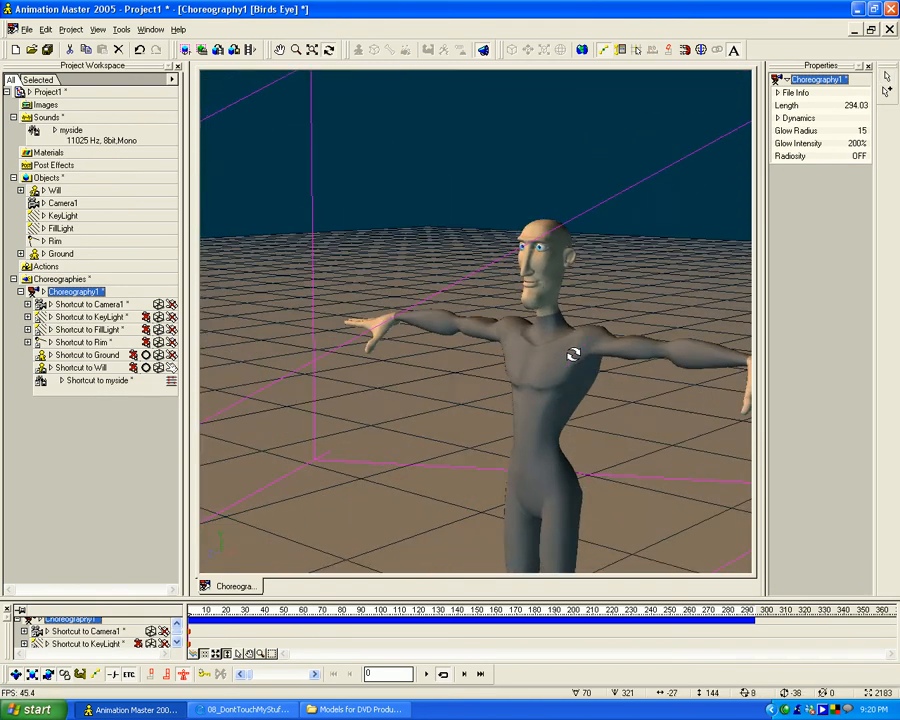
pyautogui.scroll(4, 588, 351)
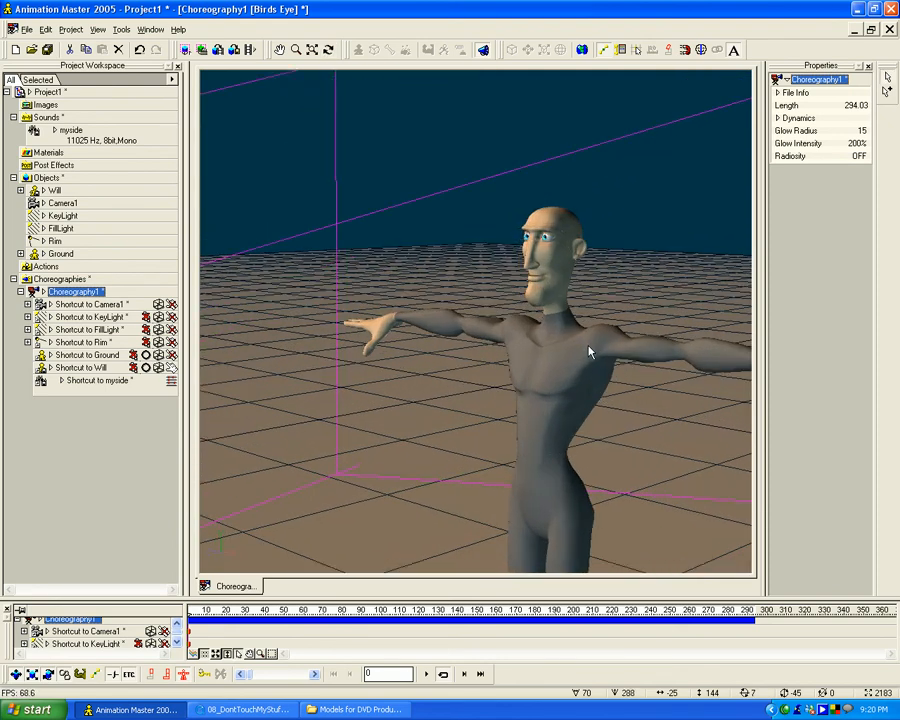
pyautogui.press('0')
pyautogui.press('3')
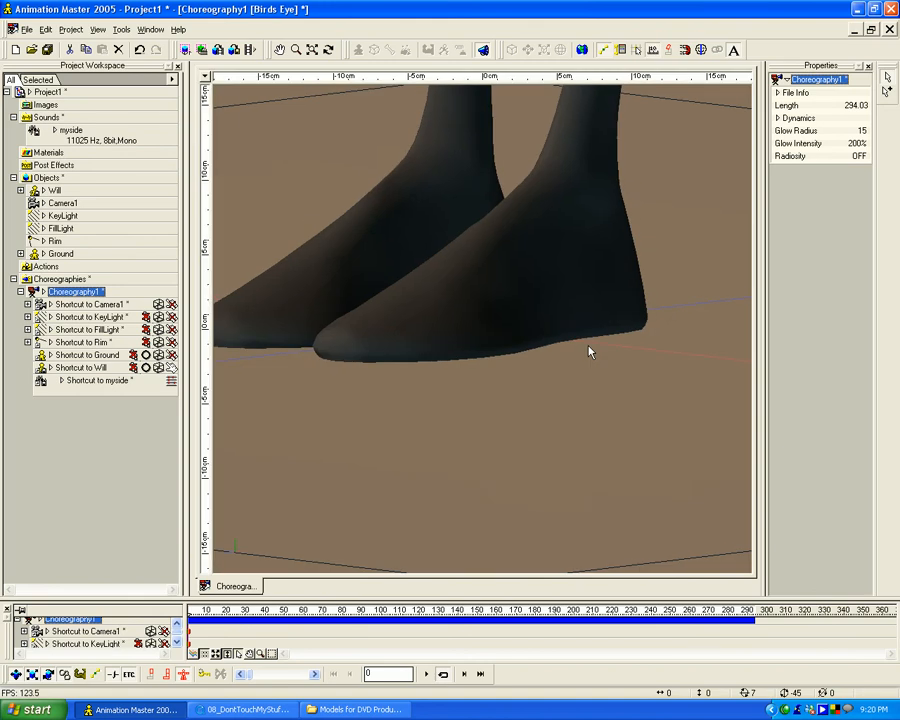
pyautogui.scroll(-8, 570, 338)
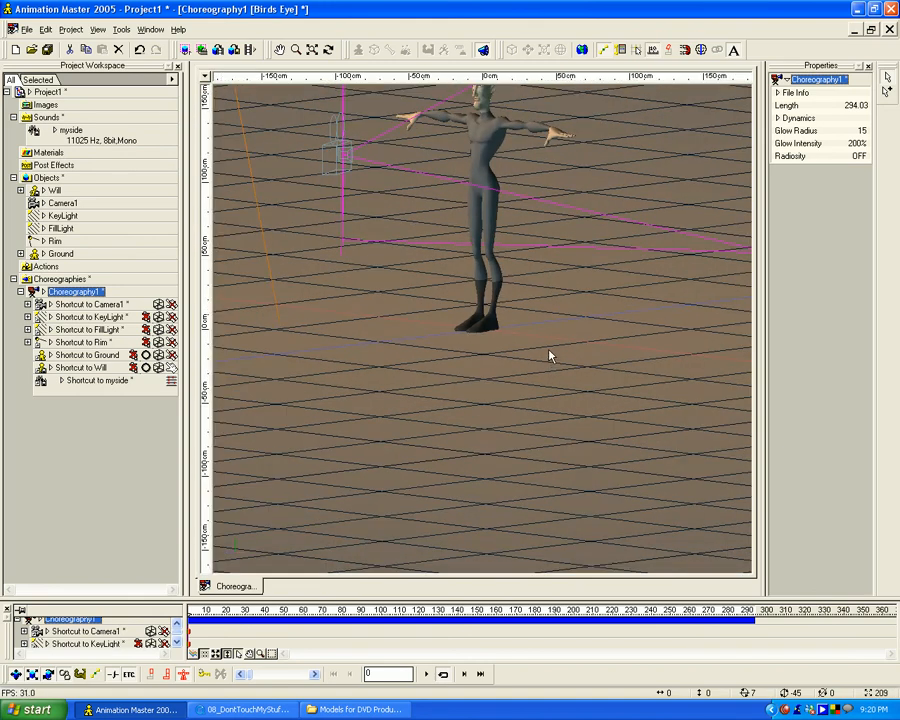
pyautogui.press('0')
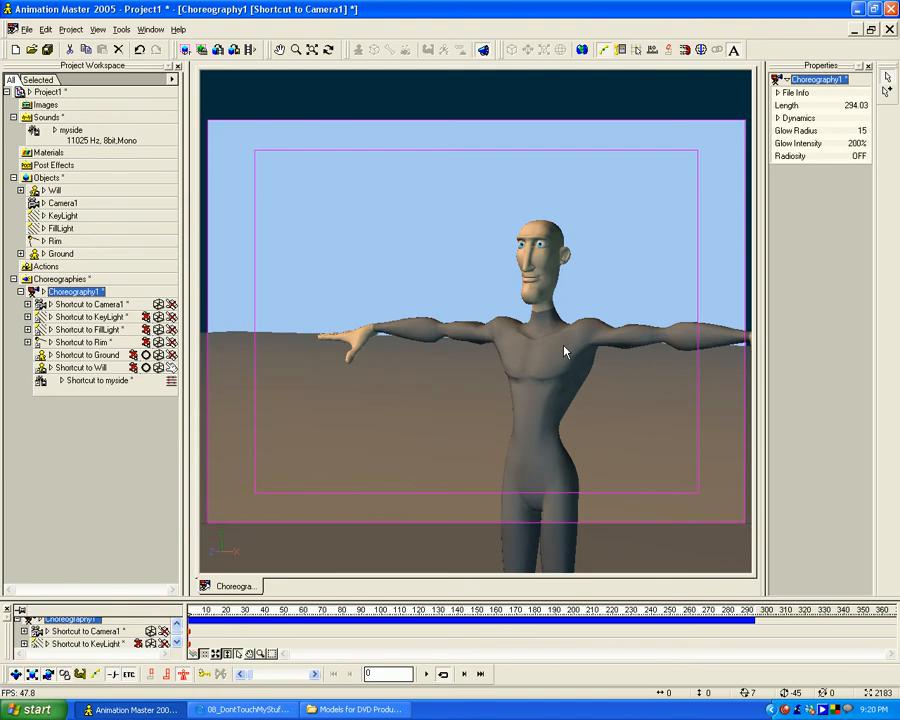
# View Will's whole figure from behind and return to the camera view.
pyautogui.press('2')
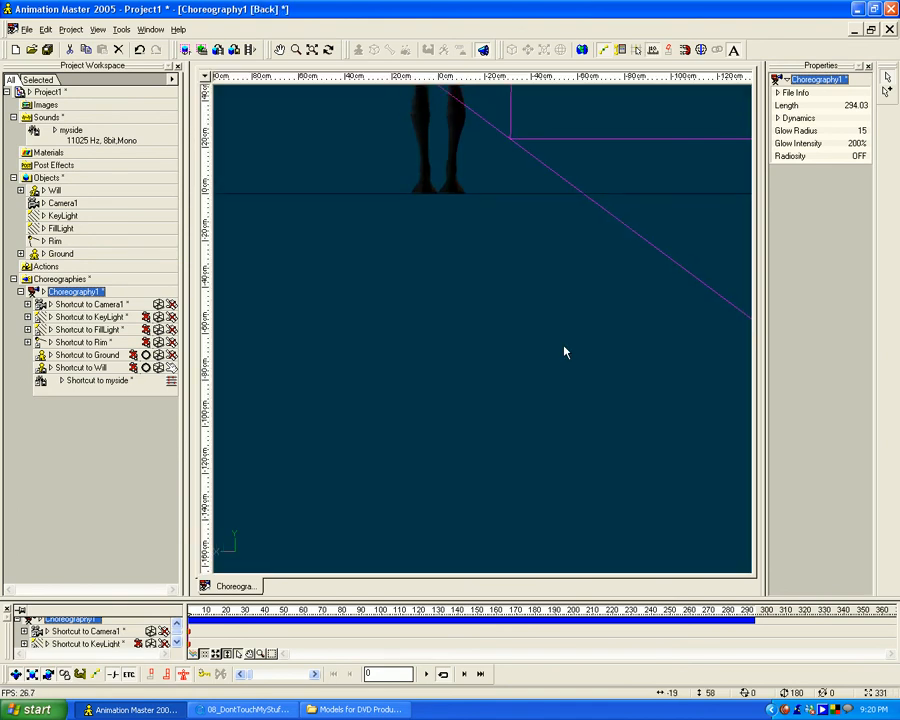
pyautogui.hotkey('shift', 'z')
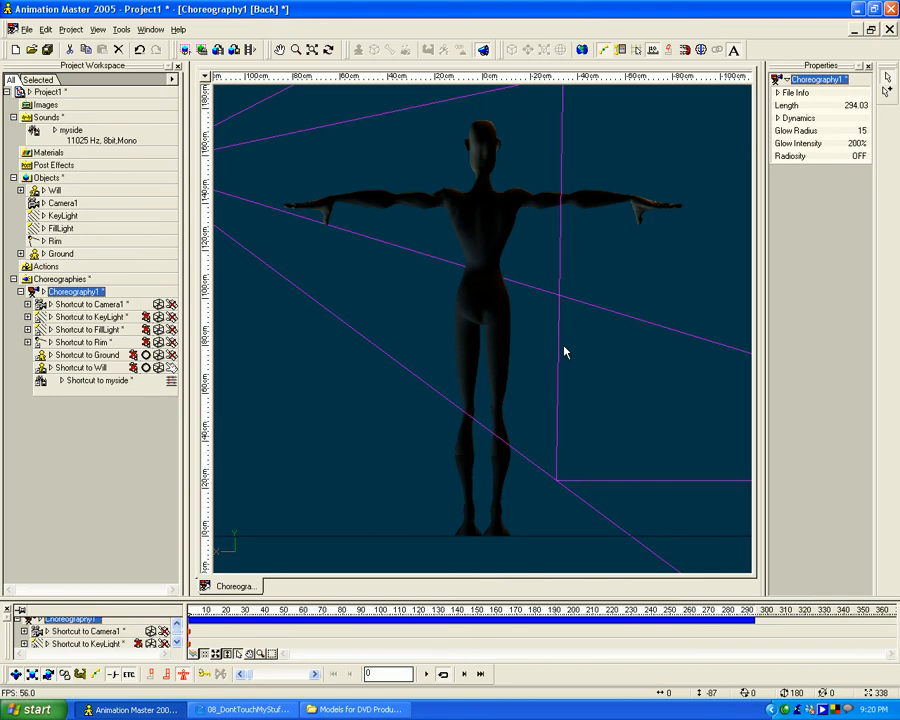
pyautogui.press('0')
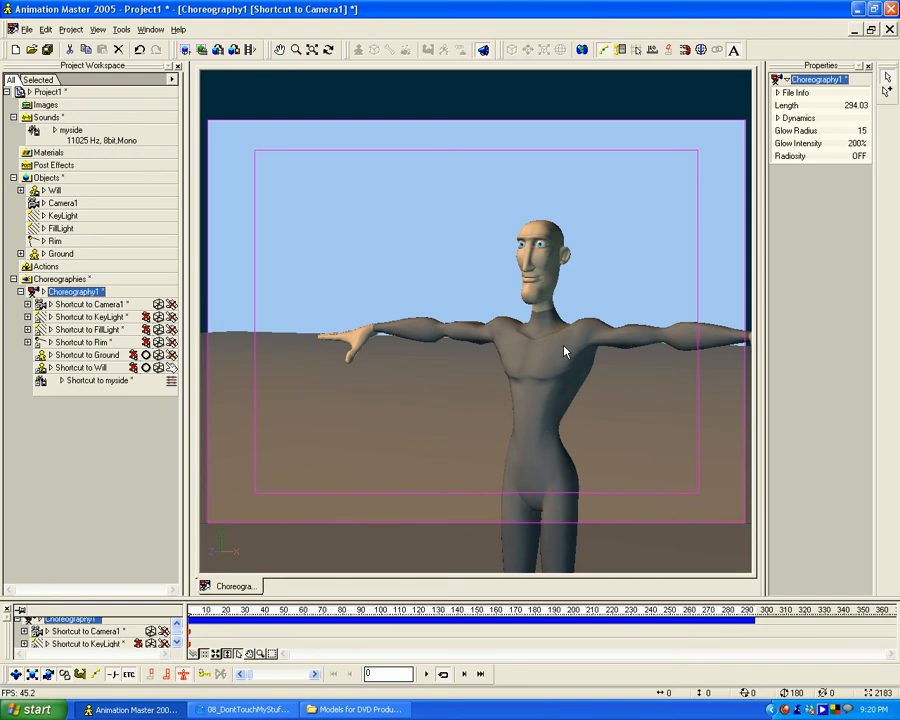
# Show Will's whole figure in the front view and select his model in the choreography.
pyautogui.press('1')
pyautogui.hotkey('shift', 'z')
pyautogui.scroll(-1, 522, 388)
pyautogui.moveTo(521, 397); pyautogui.dragTo(519, 377, button='middle')
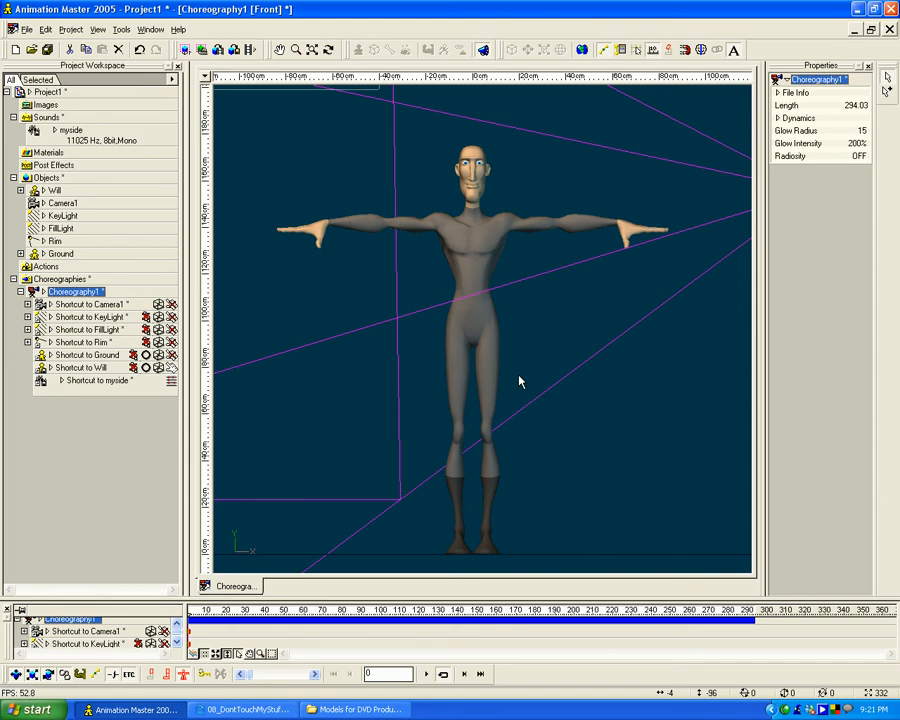
pyautogui.click(488, 199)
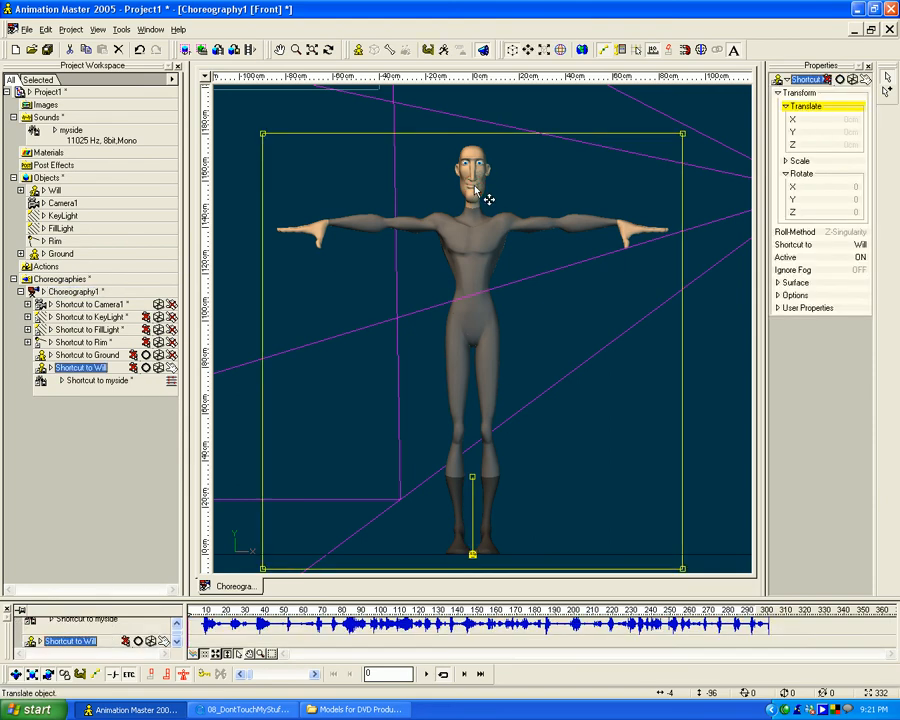
# Switch to skeletal mode and add a new choreography action to Will in the choreography.
pyautogui.click(444, 49)
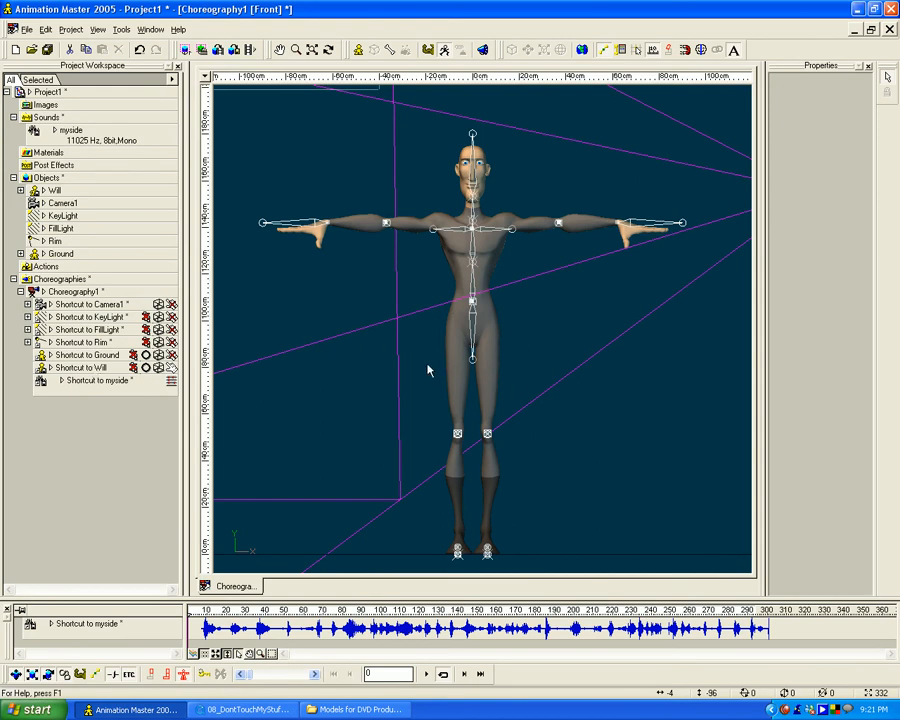
pyautogui.click(97, 369)
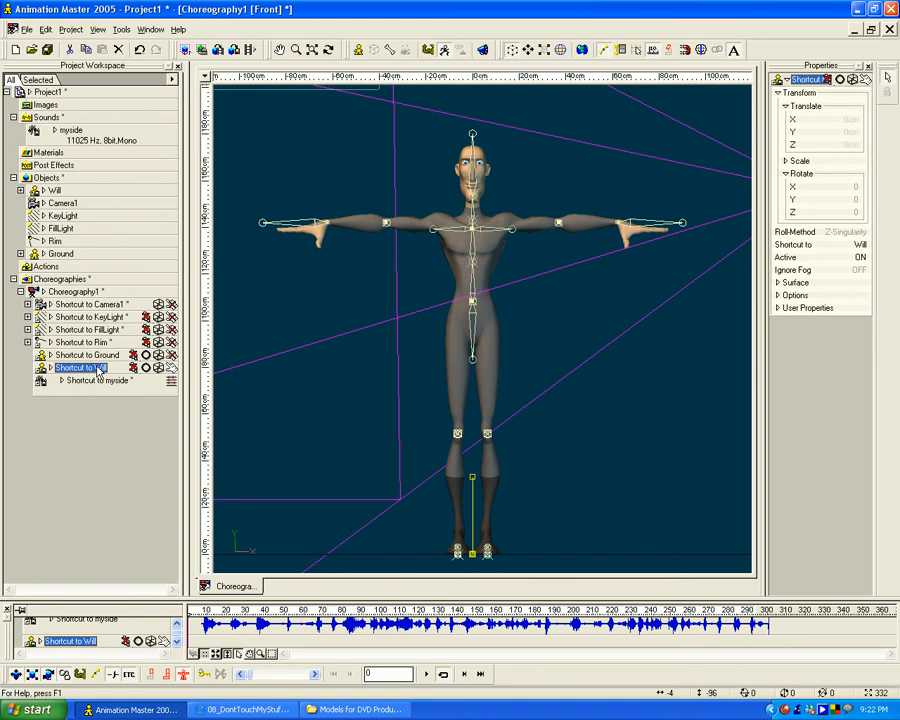
pyautogui.rightClick(97, 369)
pyautogui.moveTo(125, 429)
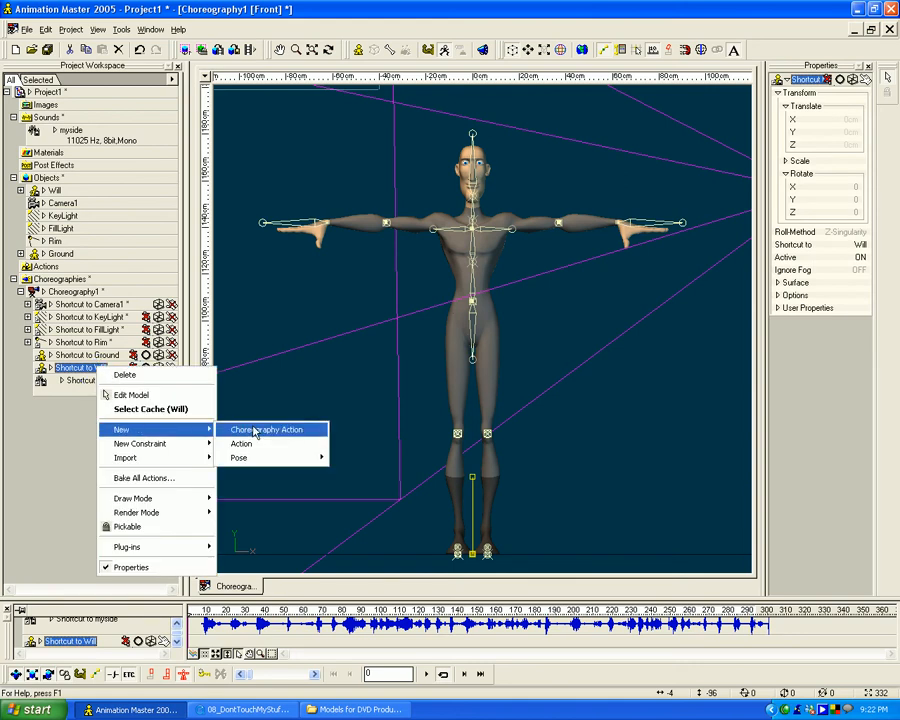
pyautogui.click(262, 430)
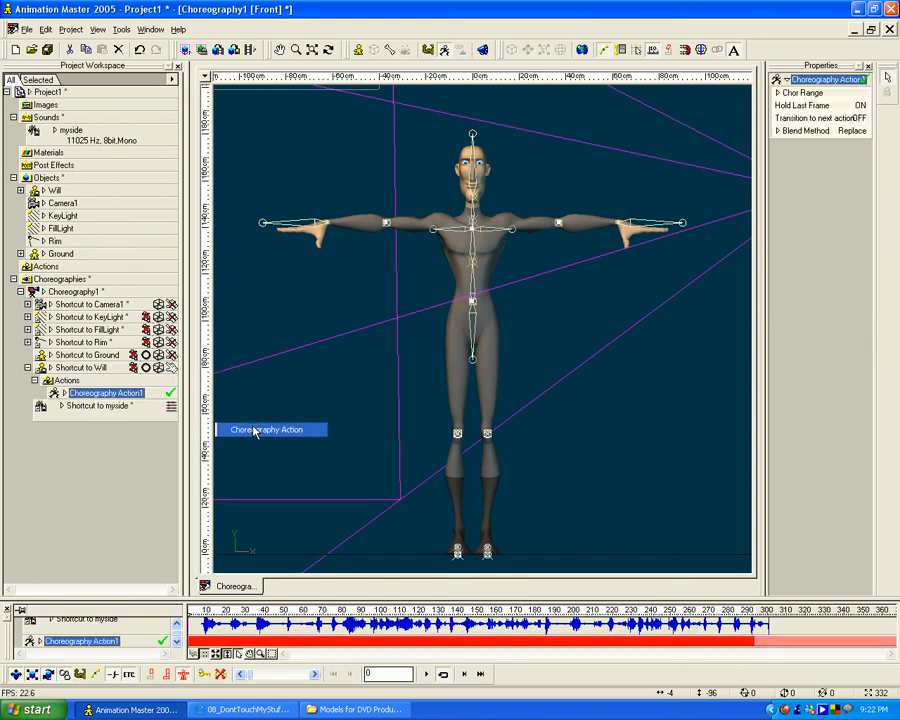
# Rename Will's new choreography action to Skeletal Animation.
pyautogui.rightClick(127, 399)
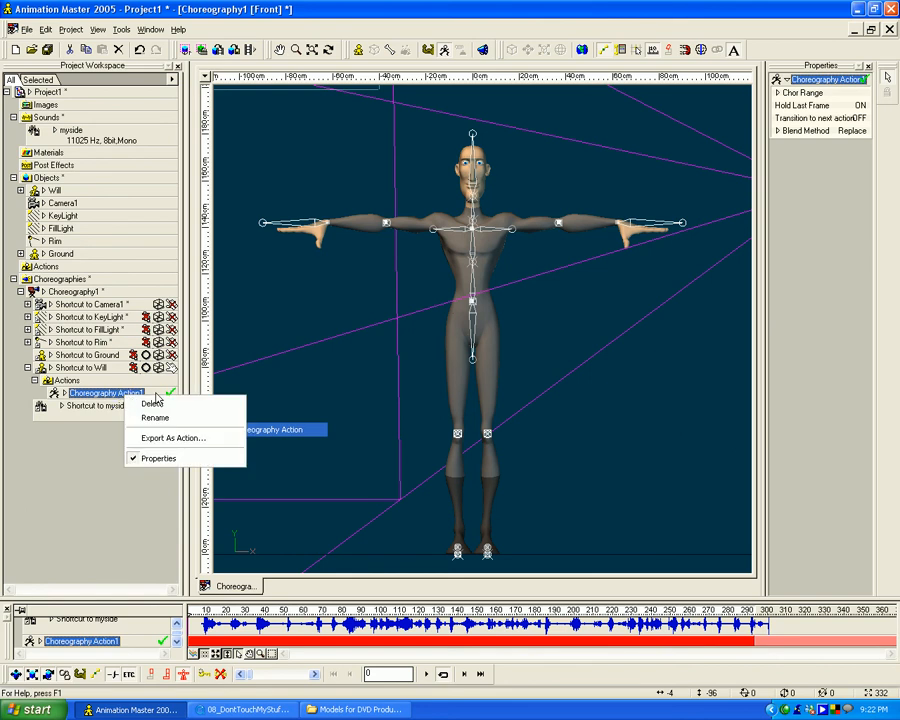
pyautogui.click(152, 419)
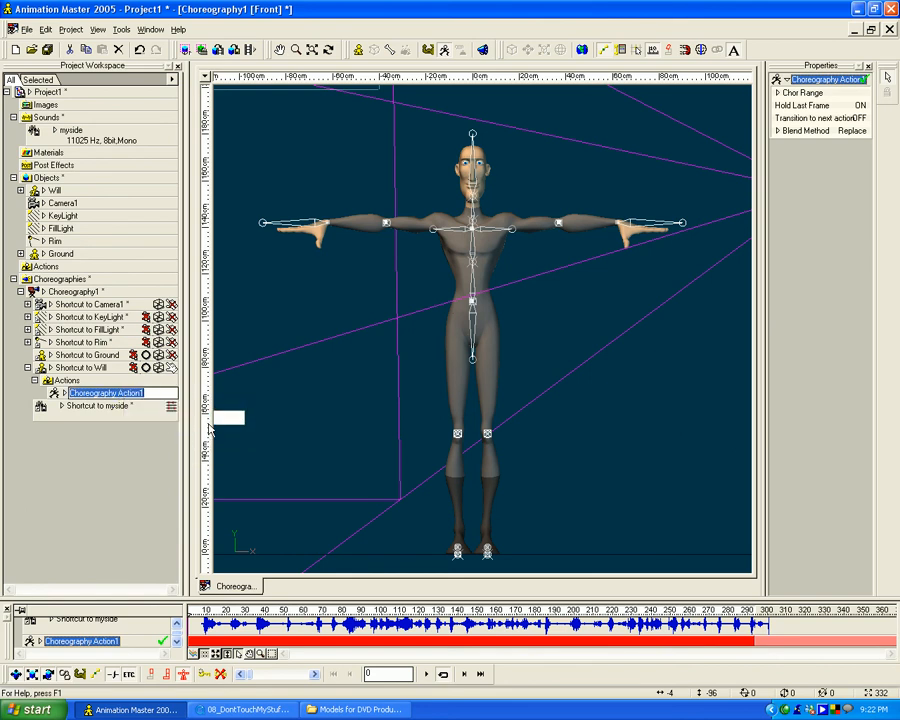
pyautogui.write('Skeletal')
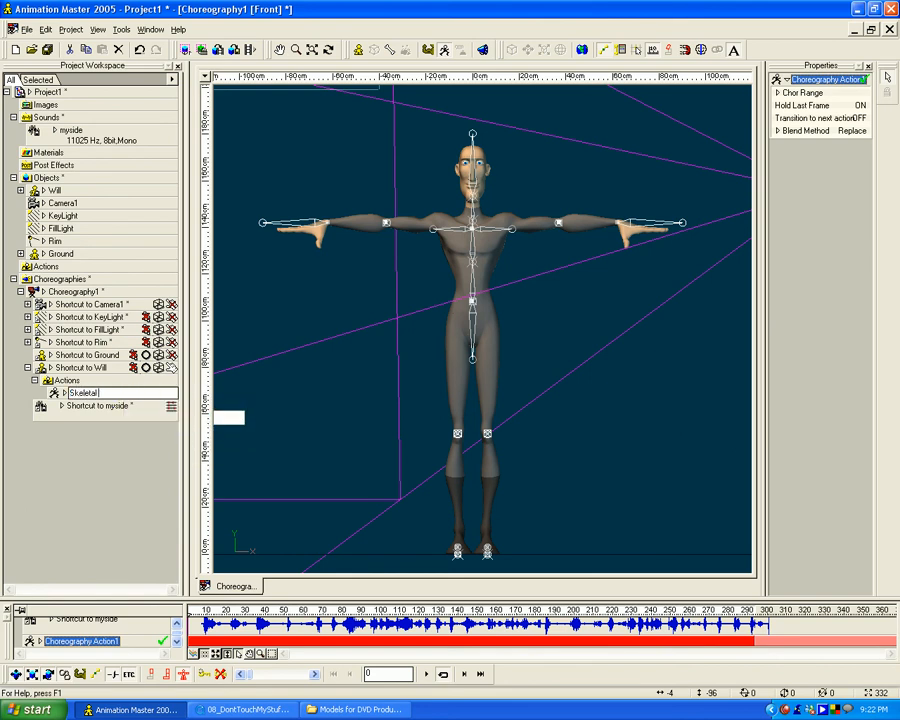
pyautogui.write(' Animation')
pyautogui.press('Return')
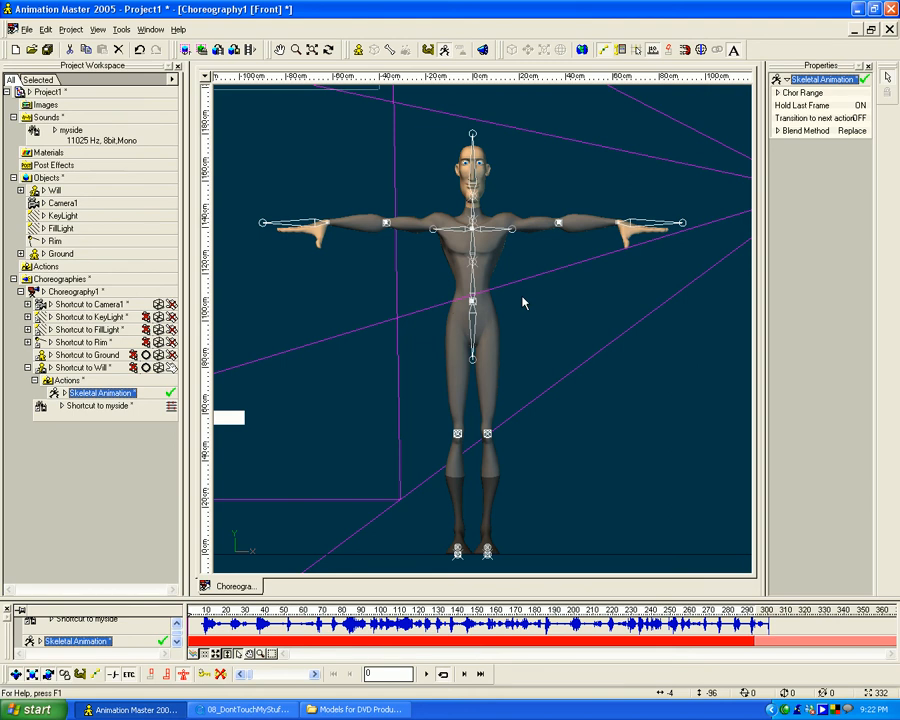
# Adjust the left foot control bone and rotate the left toes control bone slightly at frame 0, working close on Will's feet.
pyautogui.press('7')
pyautogui.press('0')
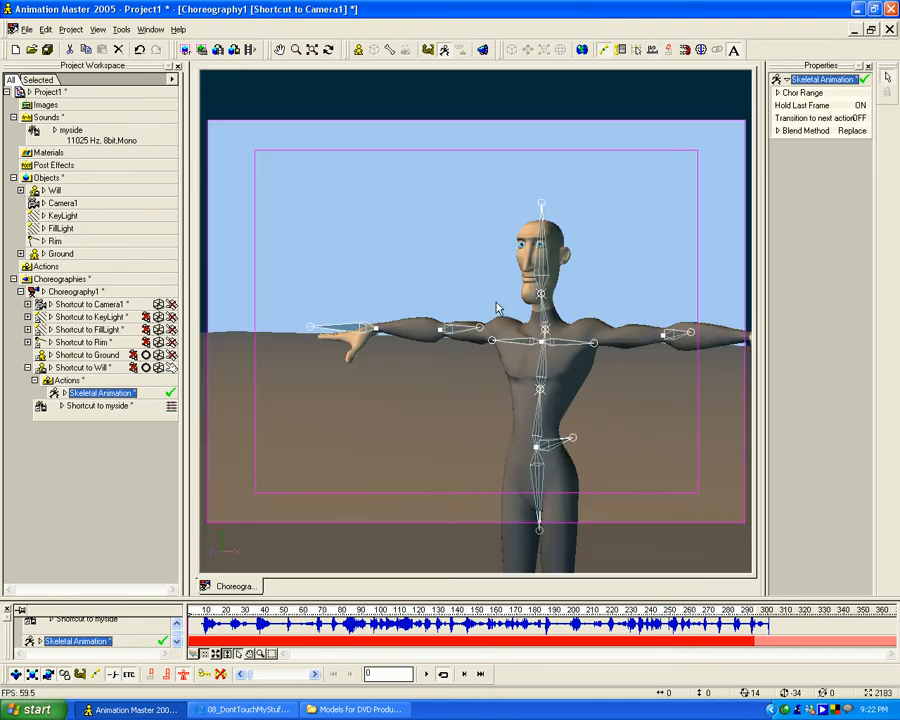
pyautogui.press('7')
pyautogui.press('t')
pyautogui.moveTo(546, 311); pyautogui.dragTo(511, 256)
pyautogui.press('z')
pyautogui.press('m')
pyautogui.moveTo(518, 331); pyautogui.dragTo(530, 196)
pyautogui.press('z')
pyautogui.moveTo(530, 196); pyautogui.dragTo(527, 241)
pyautogui.press('m')
pyautogui.moveTo(502, 400); pyautogui.dragTo(524, 234)
pyautogui.moveTo(524, 341); pyautogui.dragTo(537, 372)
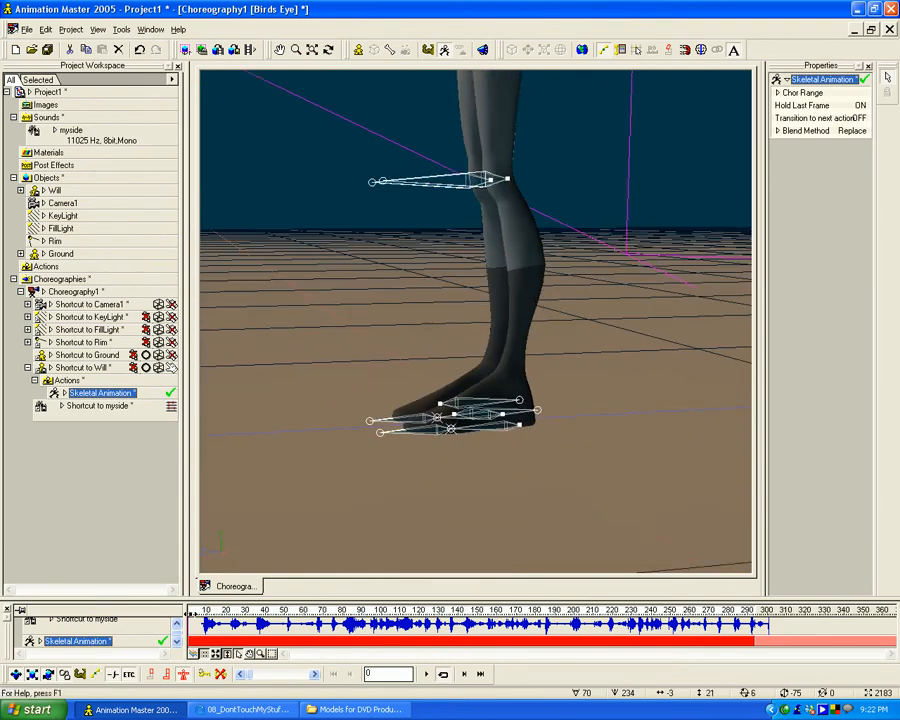
pyautogui.click(519, 428)
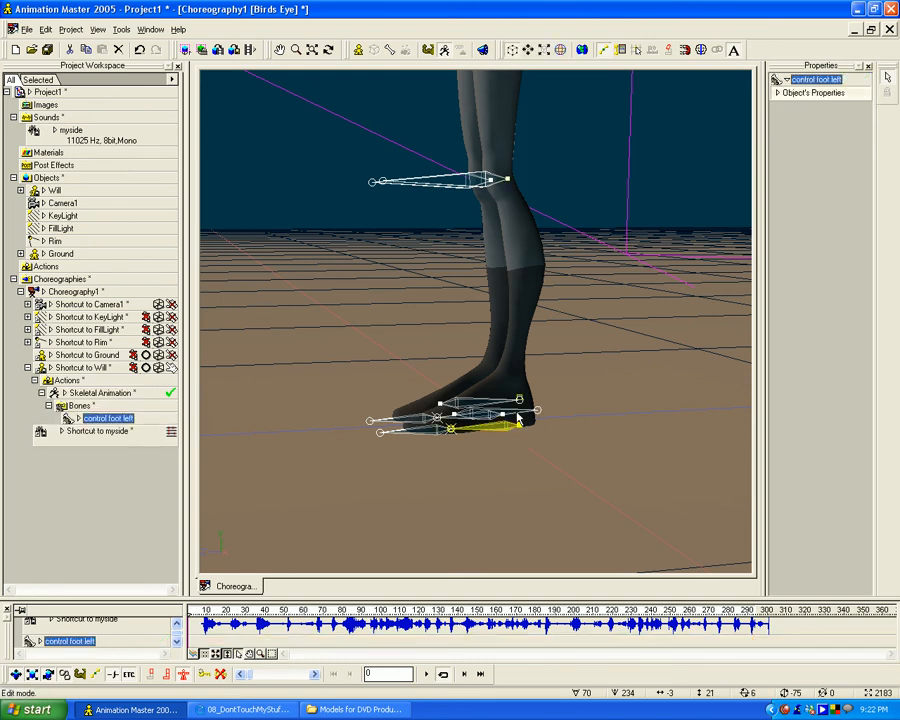
pyautogui.click(438, 429)
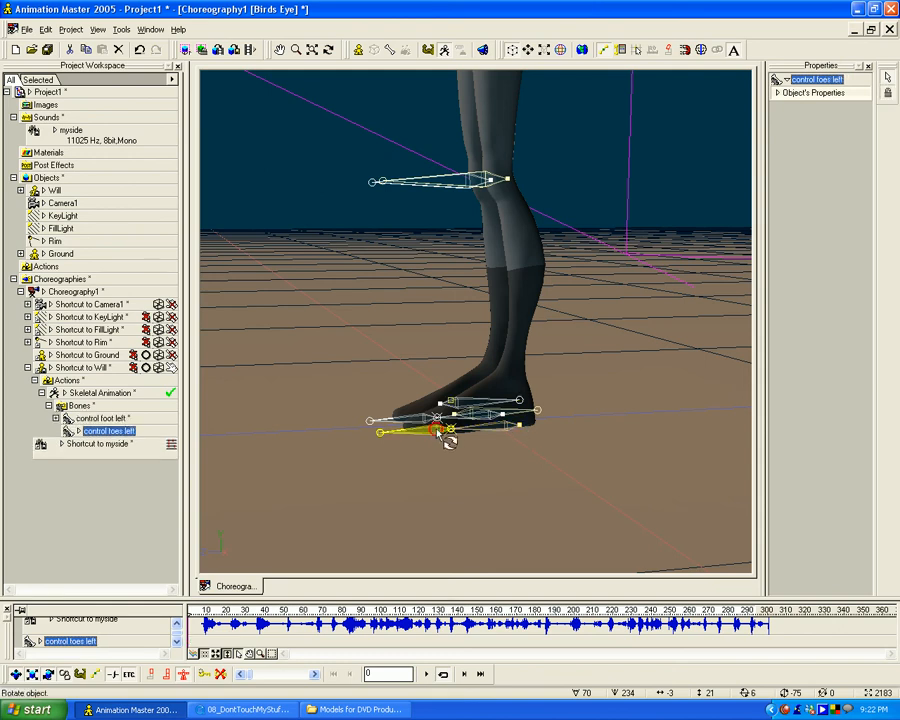
pyautogui.moveTo(381, 432); pyautogui.dragTo(380, 430)
# Rotate the right toes control bone by about -4° in X, try rotating the right heel control and undo the last two changes.
pyautogui.click(372, 420)
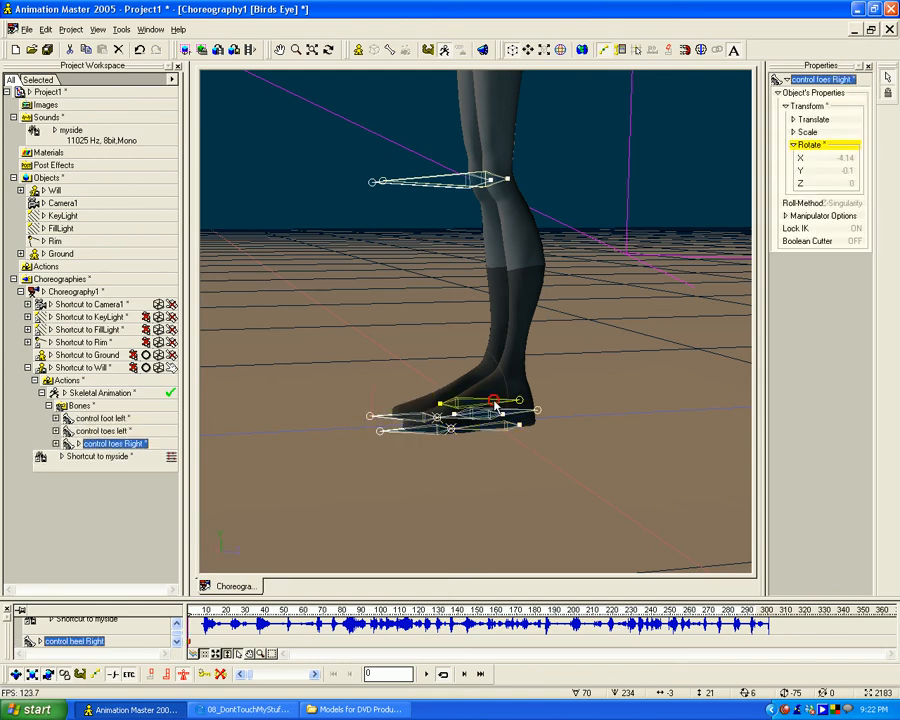
pyautogui.click(521, 402)
pyautogui.click(519, 386)
pyautogui.click(519, 397)
pyautogui.moveTo(520, 402)
pyautogui.mouseDown()
pyautogui.moveTo(517, 384)
pyautogui.moveTo(537, 402)
pyautogui.moveTo(533, 393)
pyautogui.mouseUp()
pyautogui.hotkey('ctrl', 'z')
pyautogui.hotkey('ctrl', 'z')
# Nudge the foot, heel and toes control bones of both feet slightly at frame 0, then deselect them.
pyautogui.click(490, 431)
pyautogui.moveTo(453, 429); pyautogui.dragTo(449, 423)
pyautogui.click(441, 419)
pyautogui.click(440, 418)
pyautogui.click(446, 422)
pyautogui.click(416, 419)
pyautogui.click(429, 411)
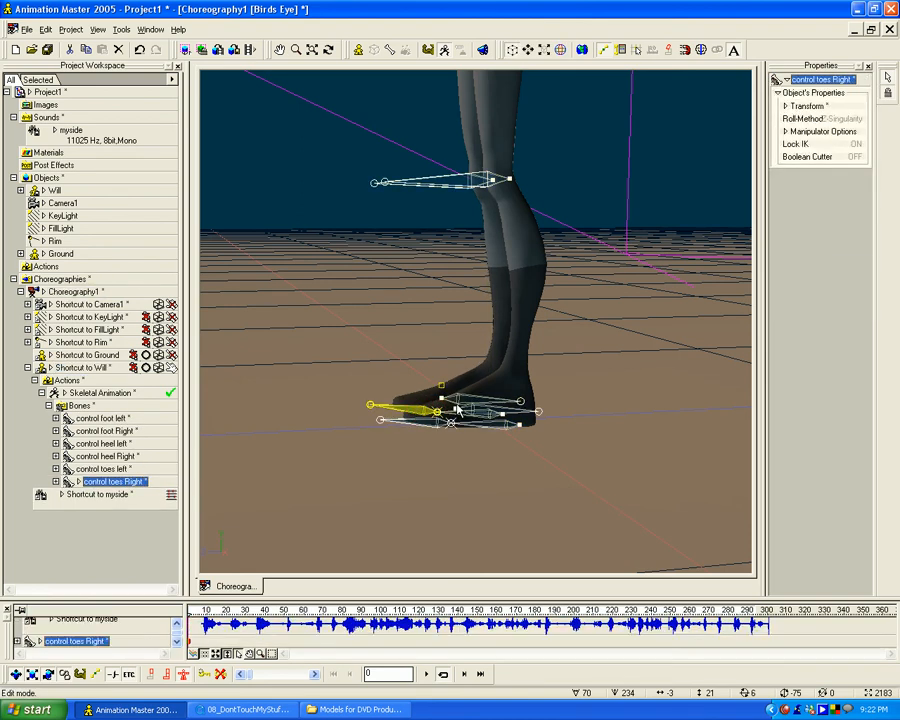
pyautogui.click(462, 399)
pyautogui.click(473, 411)
pyautogui.click(546, 447)
# Rotate the left knee control bone about 5° and the right knee control bone about 10° around Y.
pyautogui.press('m')
pyautogui.moveTo(486, 241); pyautogui.dragTo(488, 395)
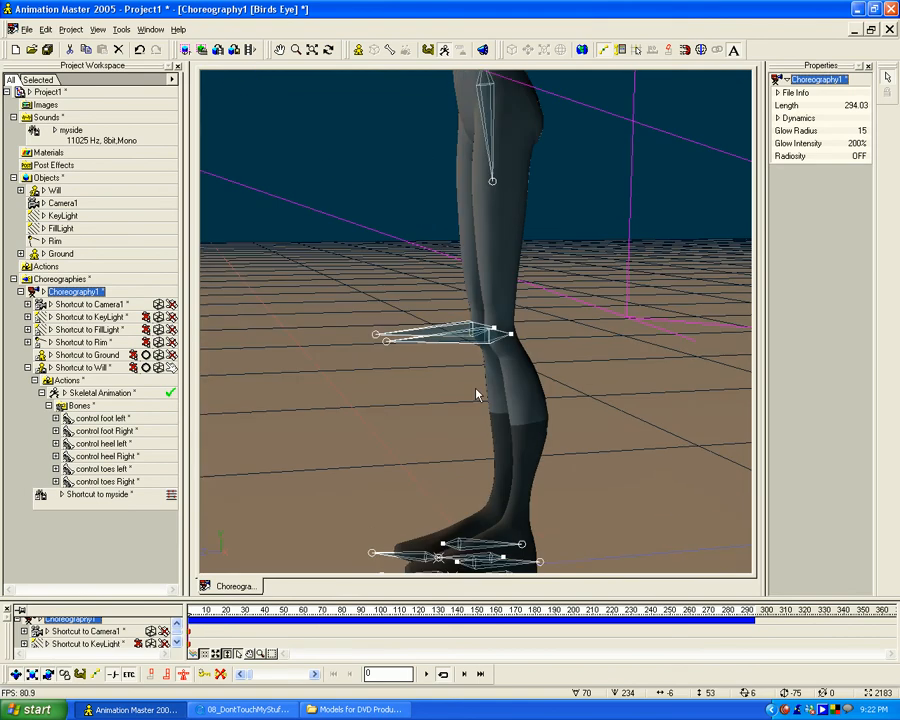
pyautogui.click(468, 340)
pyautogui.press('t')
pyautogui.moveTo(477, 352); pyautogui.dragTo(410, 383)
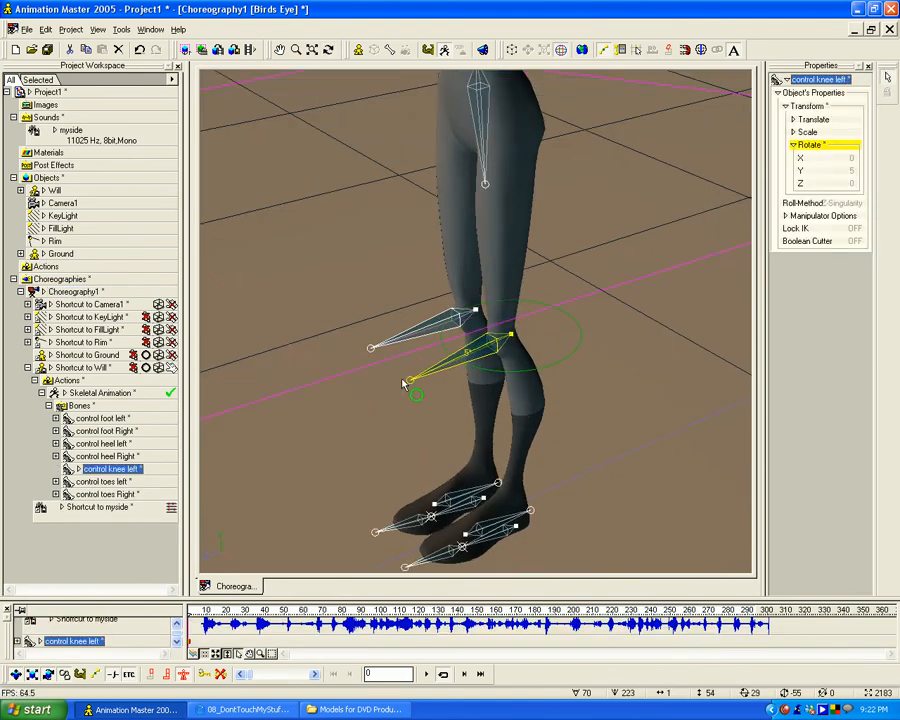
pyautogui.click(423, 318)
pyautogui.click(435, 322)
pyautogui.press('r')
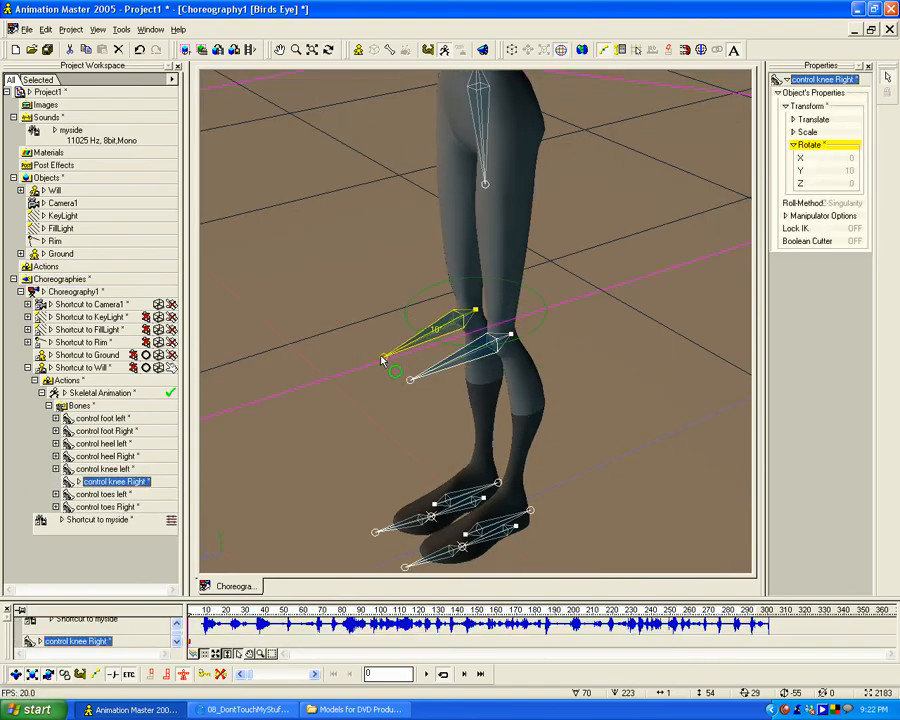
# Rotate the pelvis control bone about 2.5° in X and slightly rotate the back 1 and back 2 control bones.
pyautogui.press('m')
pyautogui.moveTo(502, 236); pyautogui.dragTo(432, 365)
pyautogui.click(425, 283)
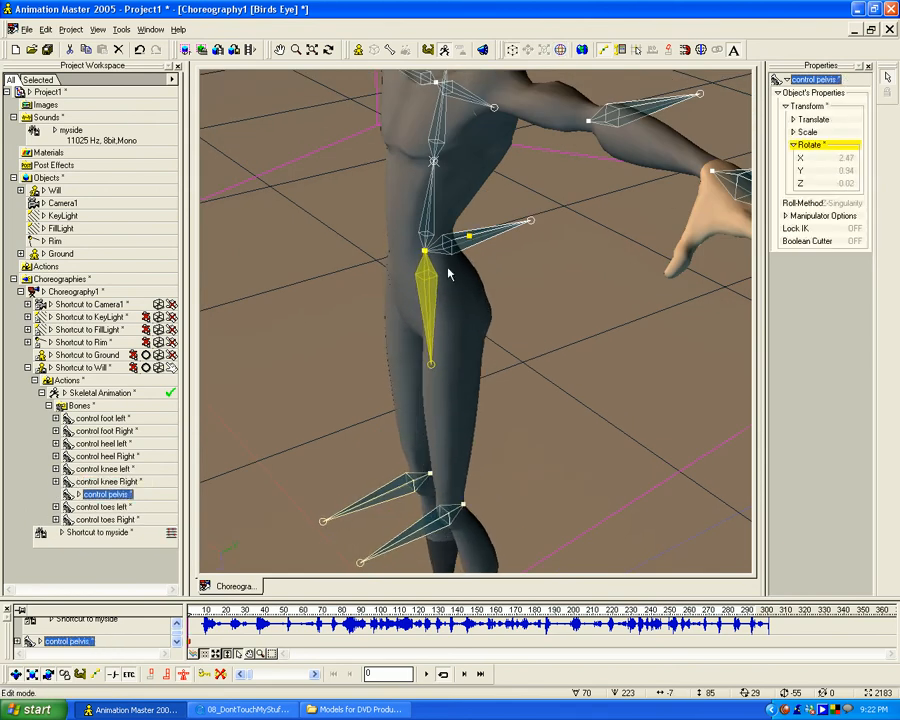
pyautogui.click(429, 222)
pyautogui.press('m')
pyautogui.moveTo(466, 218); pyautogui.dragTo(465, 352)
pyautogui.moveTo(436, 303); pyautogui.dragTo(434, 299)
pyautogui.click(433, 269)
pyautogui.moveTo(443, 206); pyautogui.dragTo(439, 205)
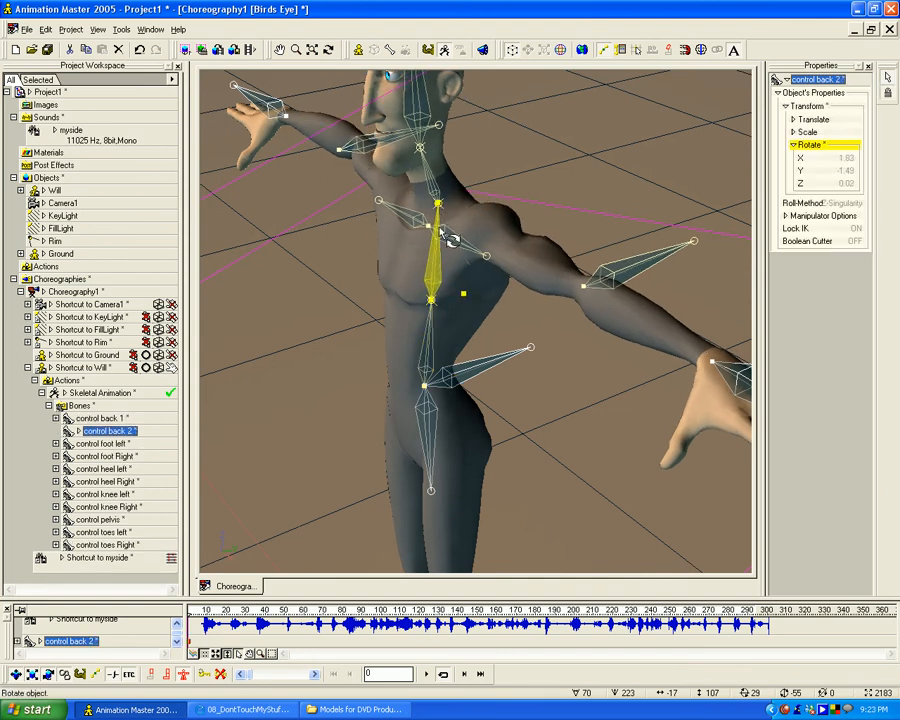
# Rotate the left and right clavicle control bones slightly at frame 0.
pyautogui.click(457, 241)
pyautogui.moveTo(485, 262)
pyautogui.mouseDown()
pyautogui.moveTo(452, 251)
pyautogui.moveTo(484, 259)
pyautogui.mouseUp()
pyautogui.click(380, 205)
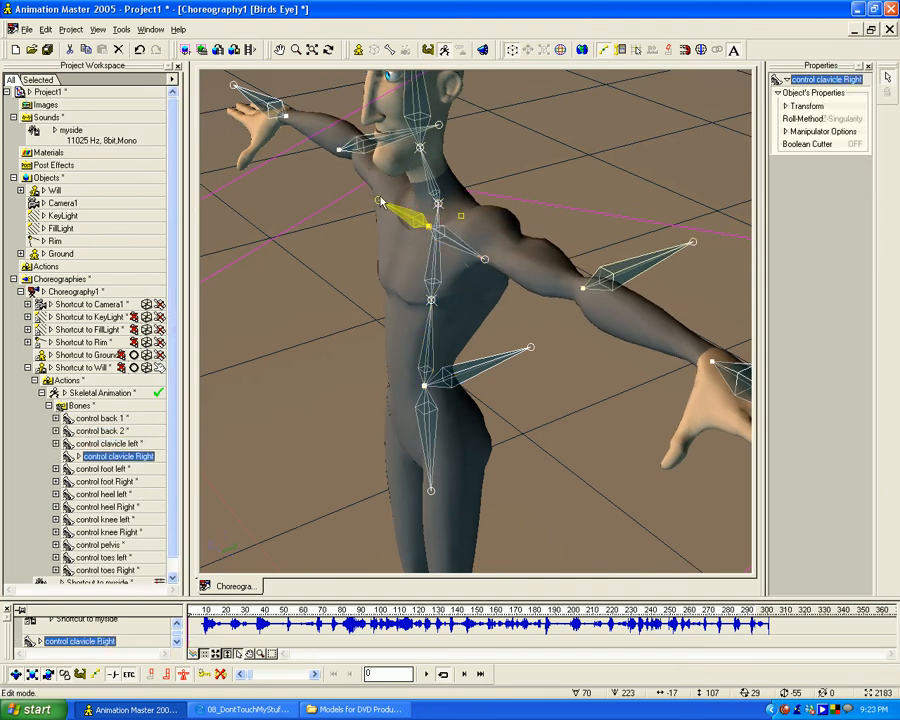
pyautogui.moveTo(378, 202); pyautogui.dragTo(430, 210)
# Rotate the neck and head control bones slightly at frame 0.
pyautogui.press('m')
pyautogui.click(434, 173)
pyautogui.press('m')
pyautogui.moveTo(452, 133); pyautogui.dragTo(453, 236)
pyautogui.moveTo(439, 154)
pyautogui.mouseDown()
pyautogui.moveTo(424, 158)
pyautogui.moveTo(434, 158)
pyautogui.mouseUp()
# Rotate the right elbow control bone about -5° around Y and adjust the left elbow control bone slightly.
pyautogui.press('t')
pyautogui.moveTo(380, 236); pyautogui.dragTo(404, 226)
pyautogui.click(312, 332)
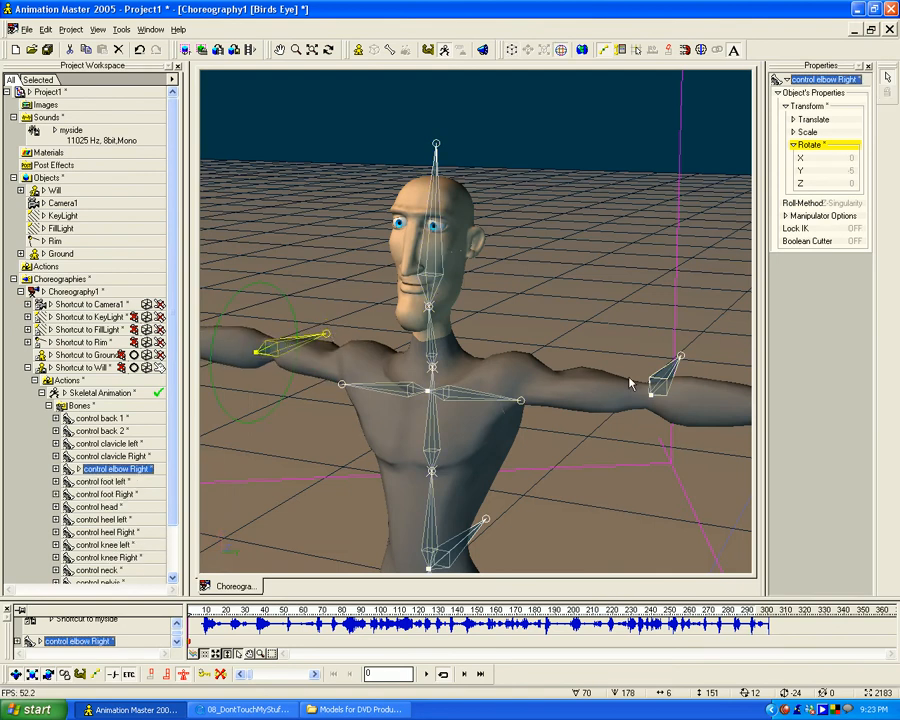
pyautogui.click(681, 360)
# Move the left hand control about 1.7, -5.5 and -11.8 cm in X, Y and Z, and tilt the hand downward.
pyautogui.press('m')
pyautogui.scroll(-6, 404, 378)
pyautogui.moveTo(430, 372); pyautogui.dragTo(447, 343)
pyautogui.scroll(-3, 445, 338)
pyautogui.click(621, 342)
pyautogui.moveTo(607, 340); pyautogui.dragTo(575, 344)
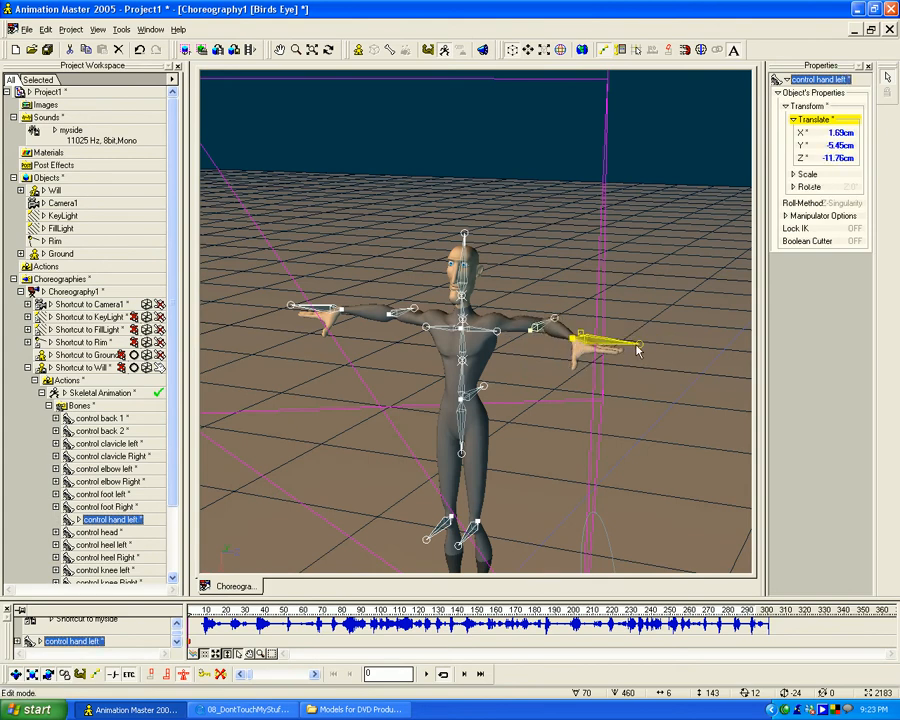
pyautogui.moveTo(640, 346); pyautogui.dragTo(632, 366)
# Move the right hand control about -3.5, 1.2 and -4.4 cm in X, Y and Z, and rotate it about -20° around Y.
pyautogui.click(340, 312)
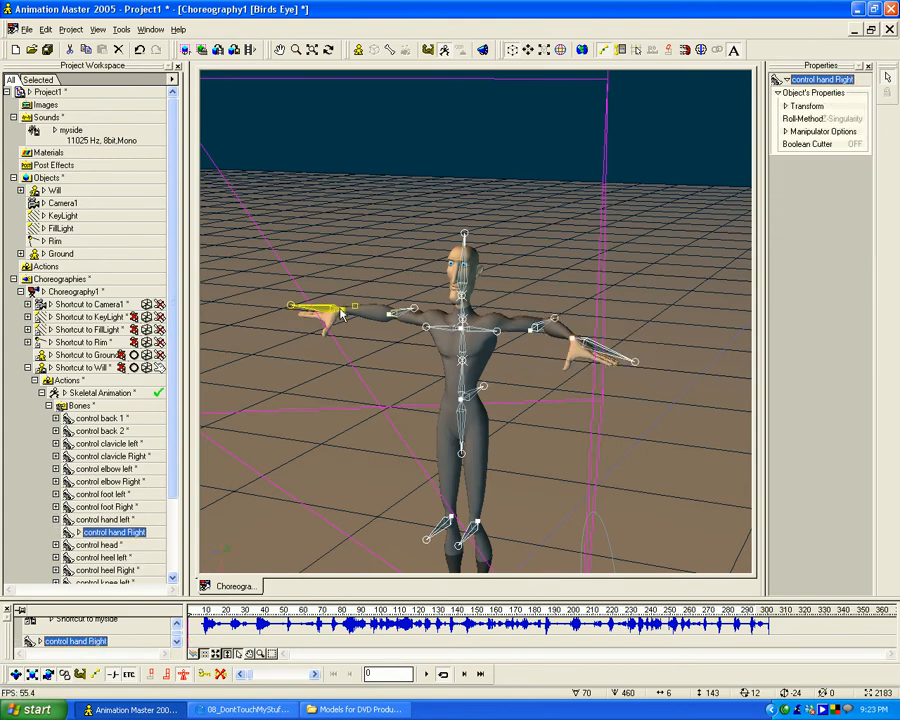
pyautogui.moveTo(352, 322)
pyautogui.mouseDown()
pyautogui.moveTo(352, 272)
pyautogui.moveTo(352, 326)
pyautogui.mouseUp()
pyautogui.moveTo(298, 316); pyautogui.dragTo(307, 335)
# Examine Will's pose from several bird's-eye angles and review the keyed control bones in the Skeletal Animation action.
pyautogui.press('t')
pyautogui.moveTo(446, 336); pyautogui.dragTo(418, 304)
pyautogui.press('m')
pyautogui.press('t')
pyautogui.moveTo(330, 322); pyautogui.dragTo(410, 344)
pyautogui.press('m')
pyautogui.scroll(2, 410, 344)
pyautogui.press('m')
pyautogui.moveTo(405, 289); pyautogui.dragTo(394, 346)
pyautogui.press('t')
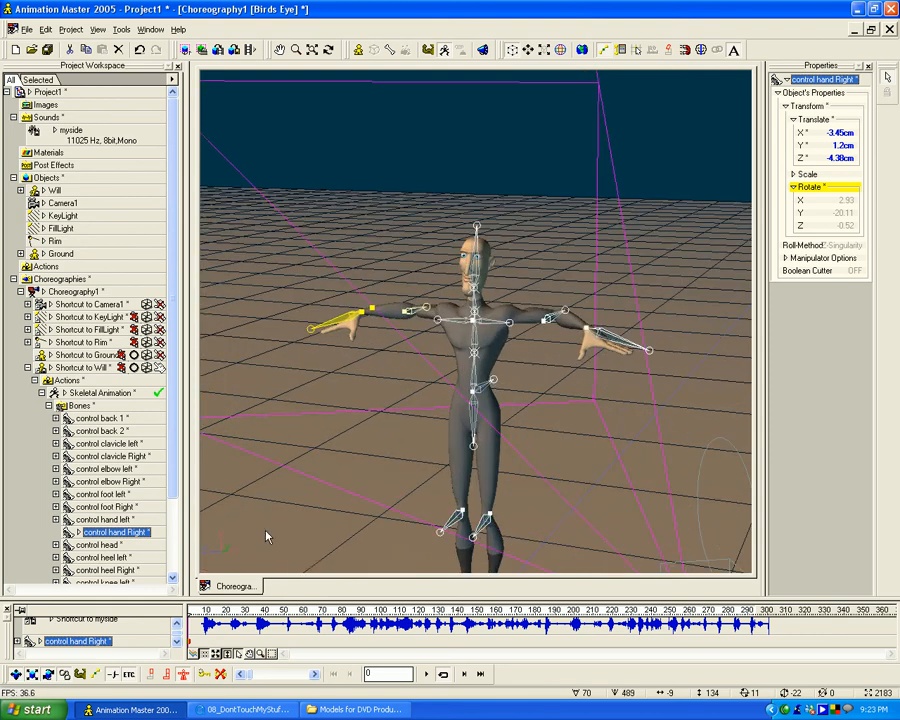
pyautogui.scroll(4, 534, 400)
pyautogui.moveTo(532, 384); pyautogui.dragTo(600, 370, button='middle')
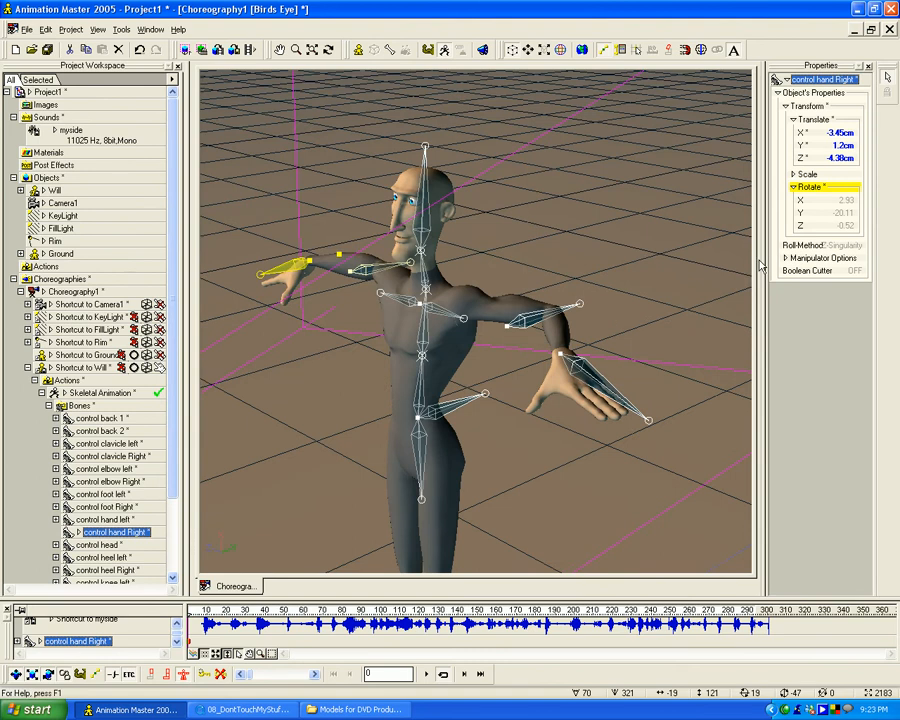
pyautogui.moveTo(756, 266); pyautogui.dragTo(704, 283)
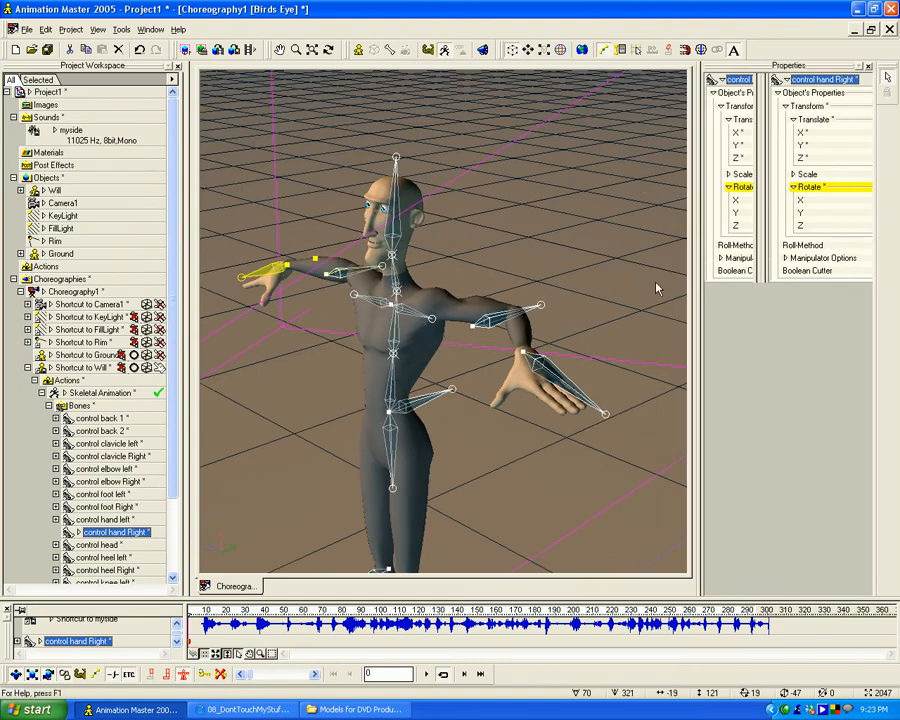
pyautogui.moveTo(174, 374); pyautogui.dragTo(175, 458)
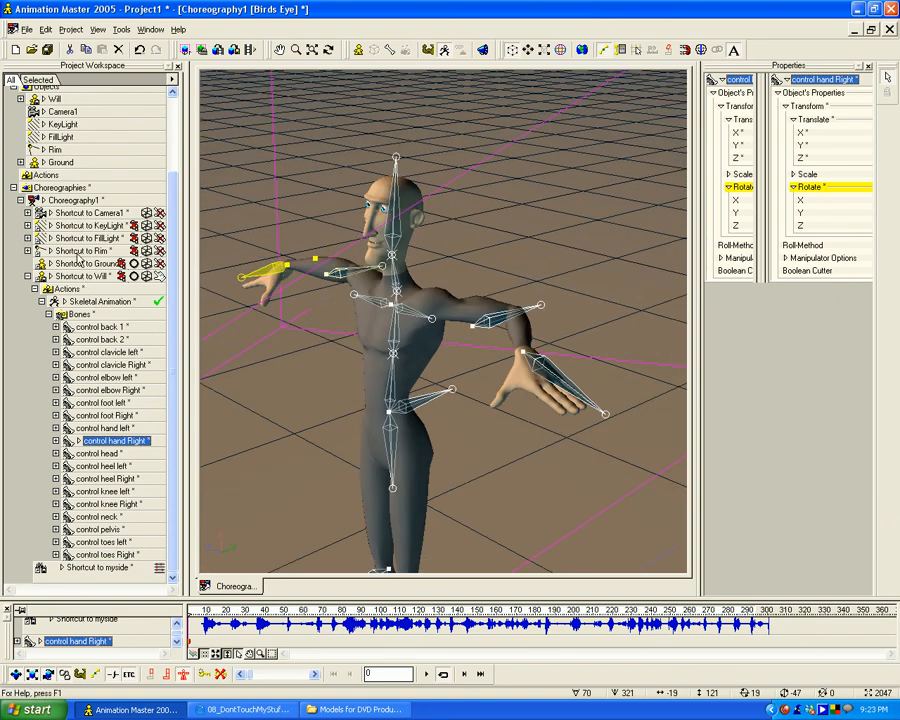
# Turn on Show Finger Bones in the user properties of Will's choreography shortcut.
pyautogui.click(48, 277)
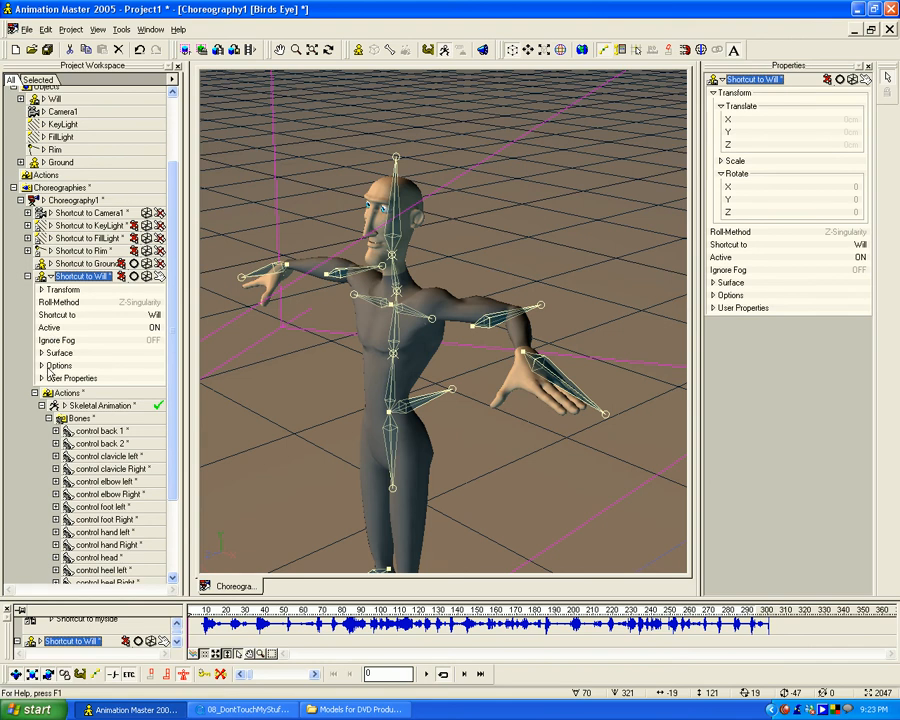
pyautogui.click(42, 378)
pyautogui.scroll(-2, 44, 380)
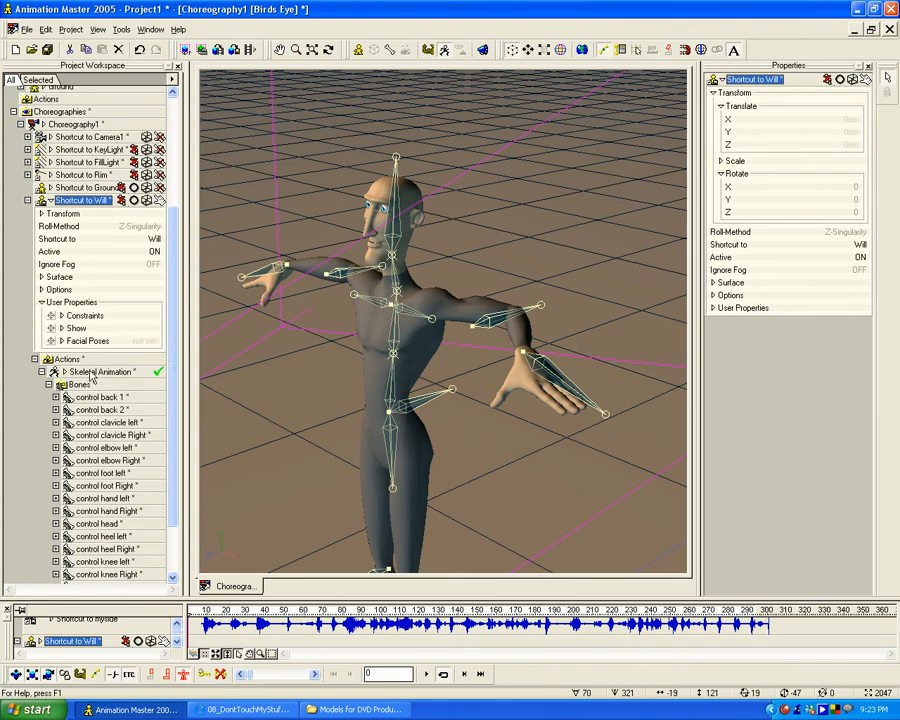
pyautogui.click(62, 328)
pyautogui.scroll(-2, 88, 335)
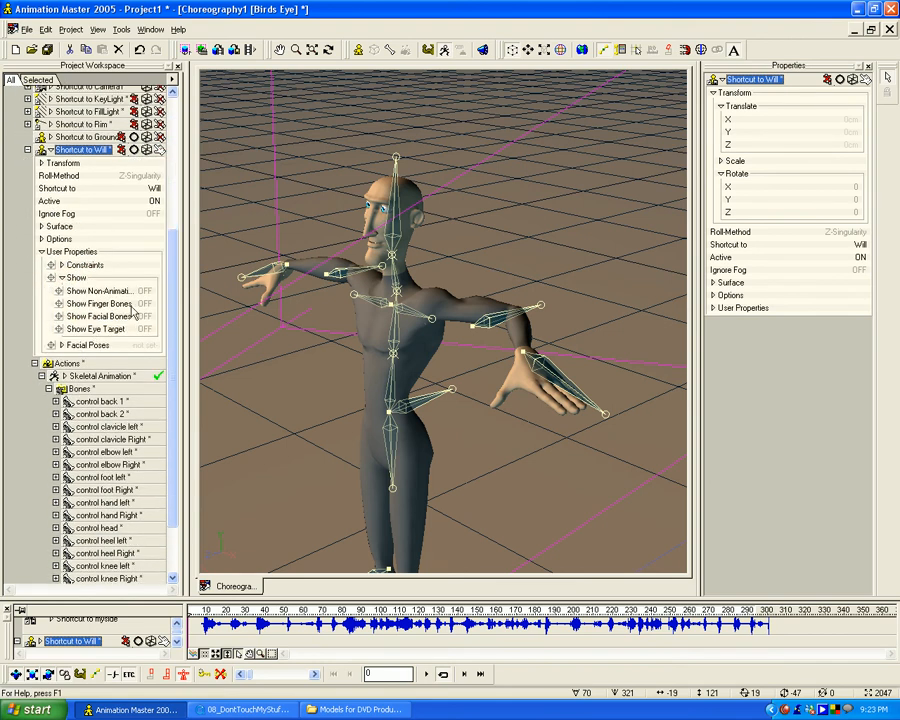
pyautogui.click(146, 303)
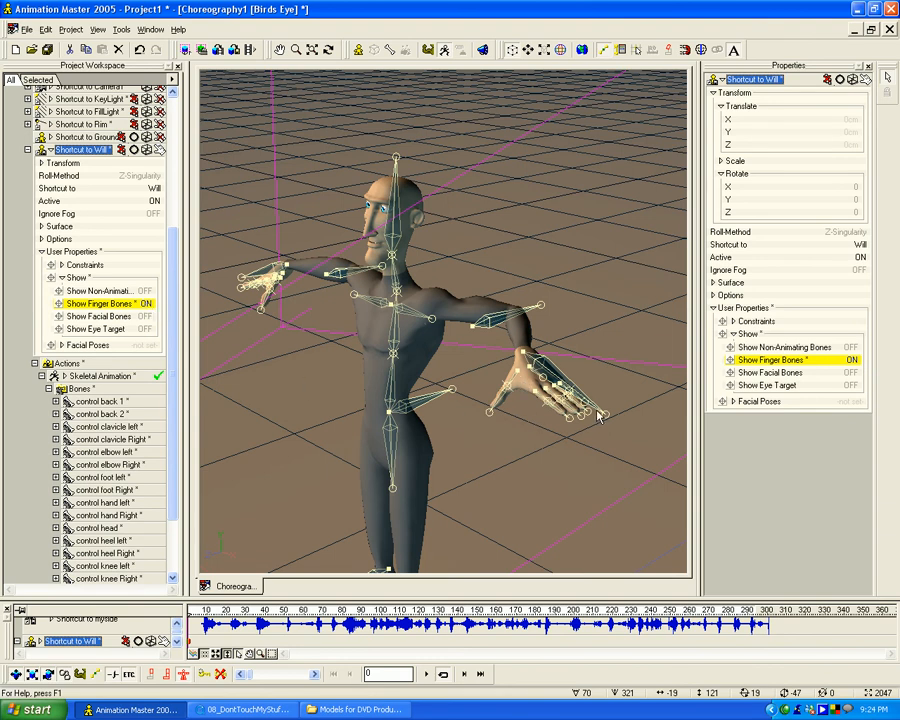
# Delete the User Properties entry from Will's Skeletal Animation action and confirm its removal.
pyautogui.scroll(-2, 135, 420)
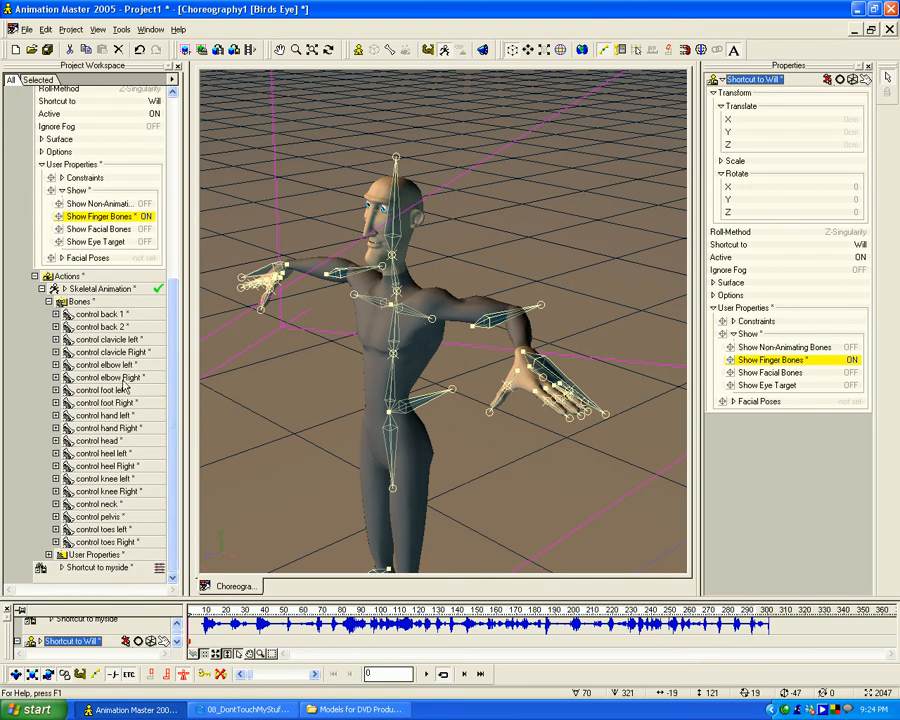
pyautogui.click(84, 555)
pyautogui.press('Delete')
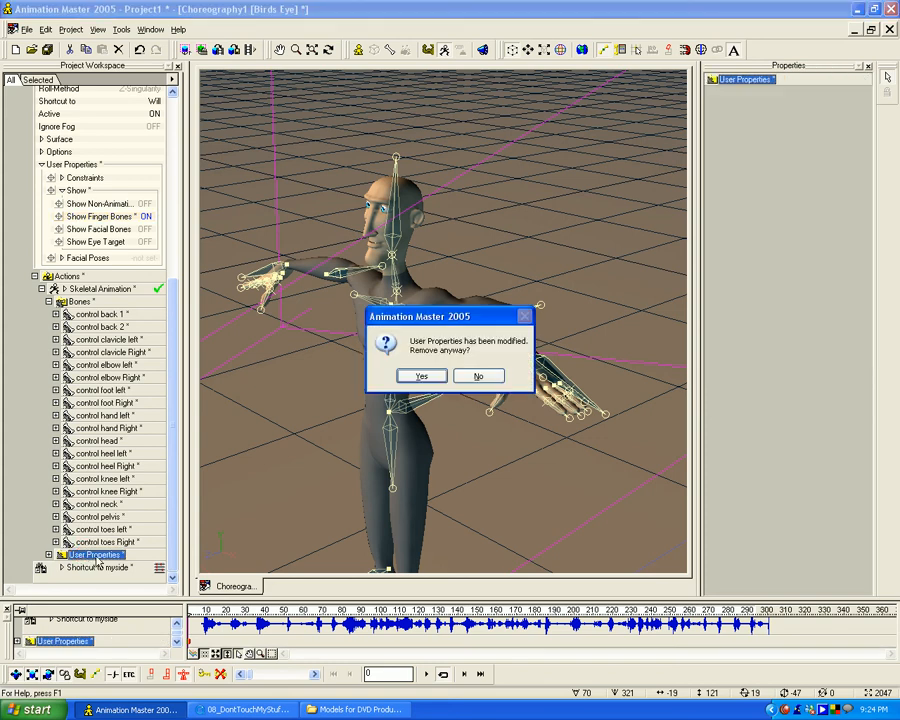
pyautogui.click(421, 376)
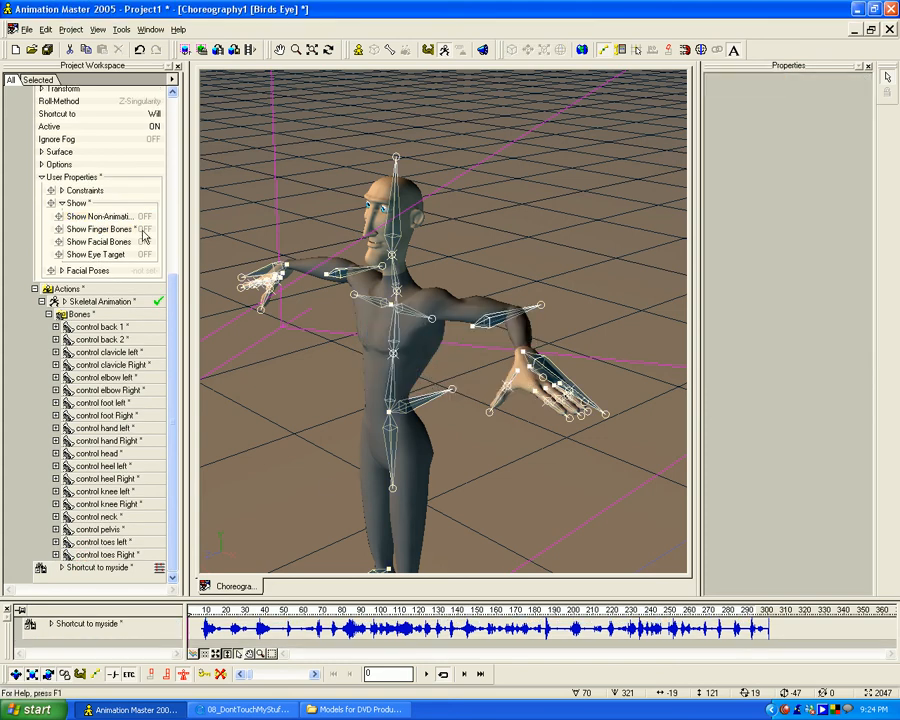
pyautogui.click(312, 355)
pyautogui.press('t')
pyautogui.moveTo(313, 370); pyautogui.dragTo(220, 264)
pyautogui.scroll(2, 170, 298)
pyautogui.scroll(2, 170, 298)
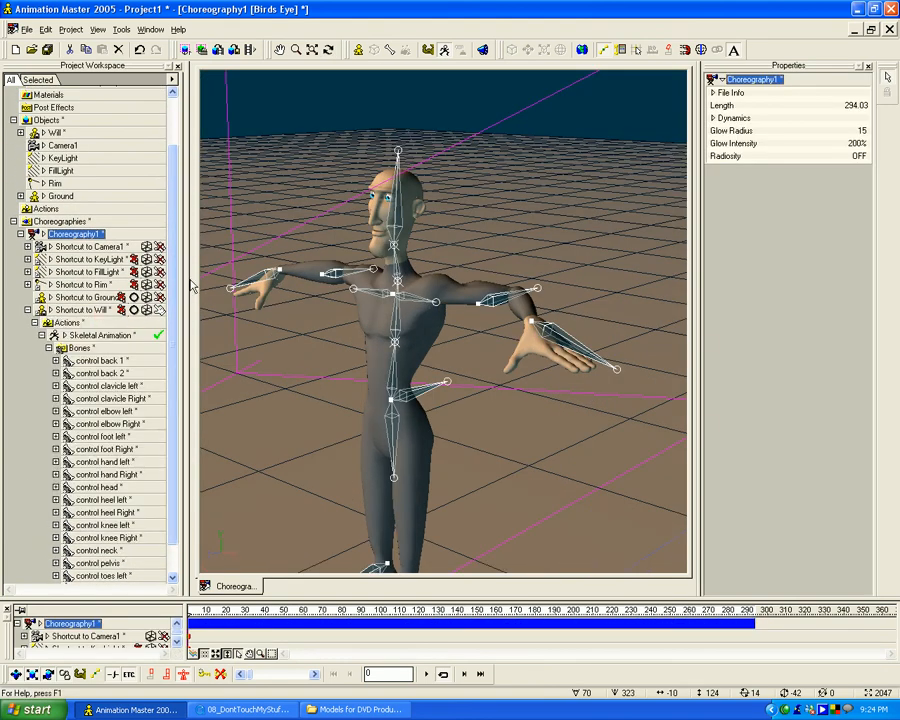
# Turn on Show Finger Bones in the user properties of the Will model object.
pyautogui.scroll(2, 175, 250)
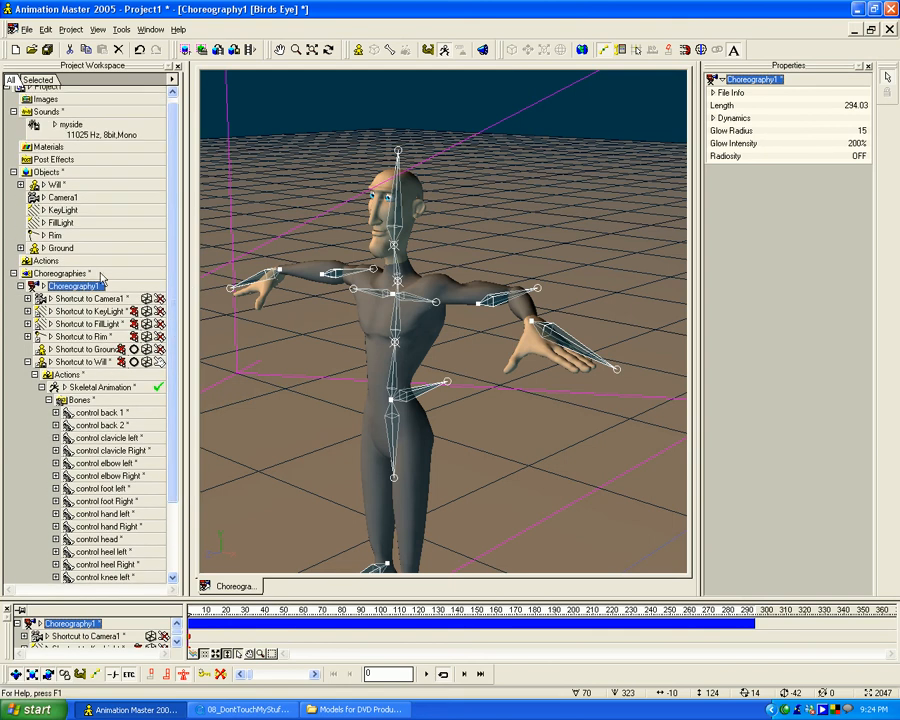
pyautogui.click(44, 186)
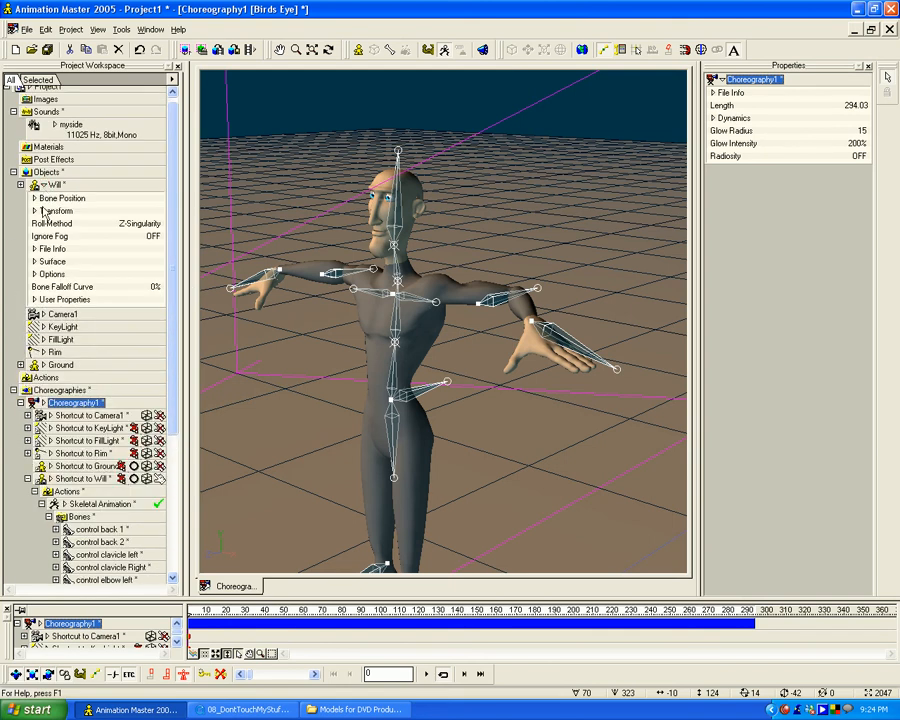
pyautogui.click(36, 299)
pyautogui.click(54, 325)
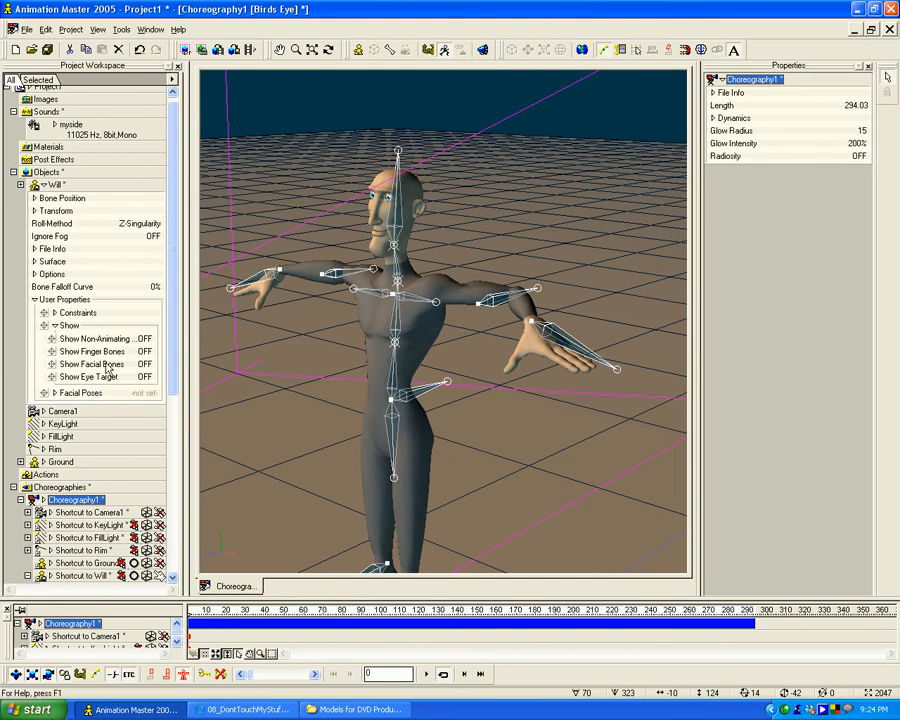
pyautogui.click(145, 351)
pyautogui.click(560, 272)
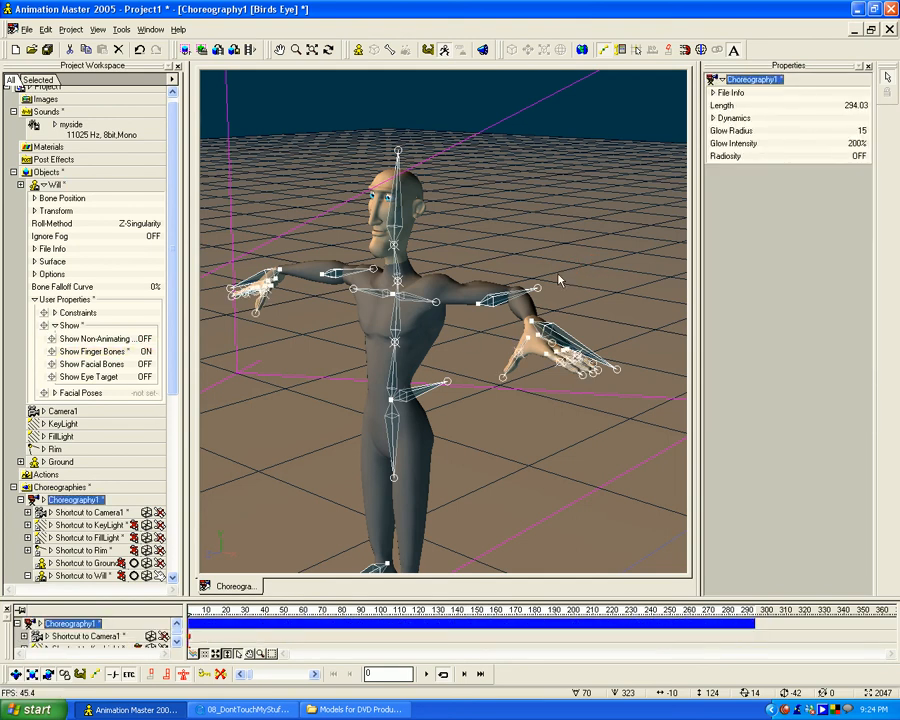
# Examine Will's finger bones and full figure from several raised bird's-eye angles.
pyautogui.moveTo(174, 350); pyautogui.dragTo(181, 517)
pyautogui.press('t')
pyautogui.moveTo(345, 352); pyautogui.dragTo(325, 370)
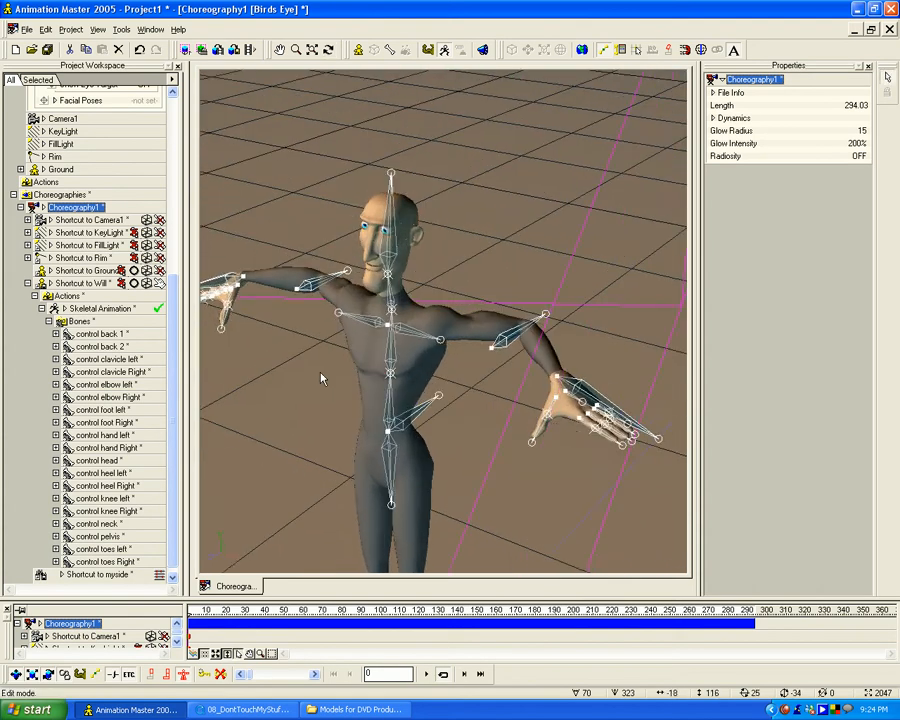
pyautogui.scroll(-2, 325, 372)
pyautogui.moveTo(325, 372); pyautogui.dragTo(364, 348, button='middle')
pyautogui.scroll(-1, 366, 348)
pyautogui.press('t')
pyautogui.moveTo(420, 346); pyautogui.dragTo(411, 346)
pyautogui.scroll(-1, 411, 346)
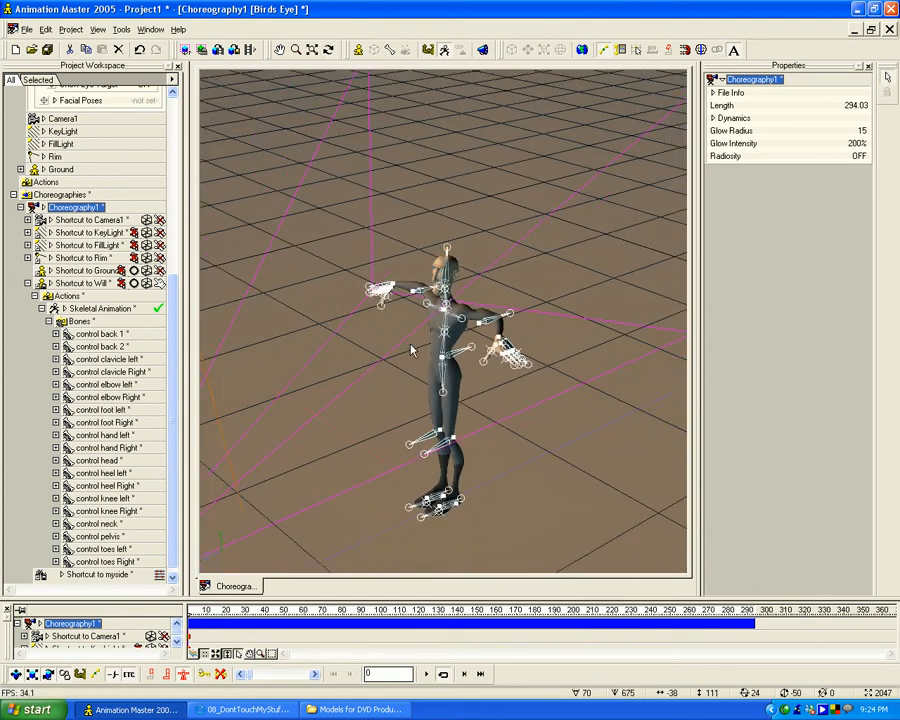
pyautogui.moveTo(417, 495); pyautogui.dragTo(408, 436, button='middle')
pyautogui.press('t')
pyautogui.moveTo(402, 440); pyautogui.dragTo(404, 446)
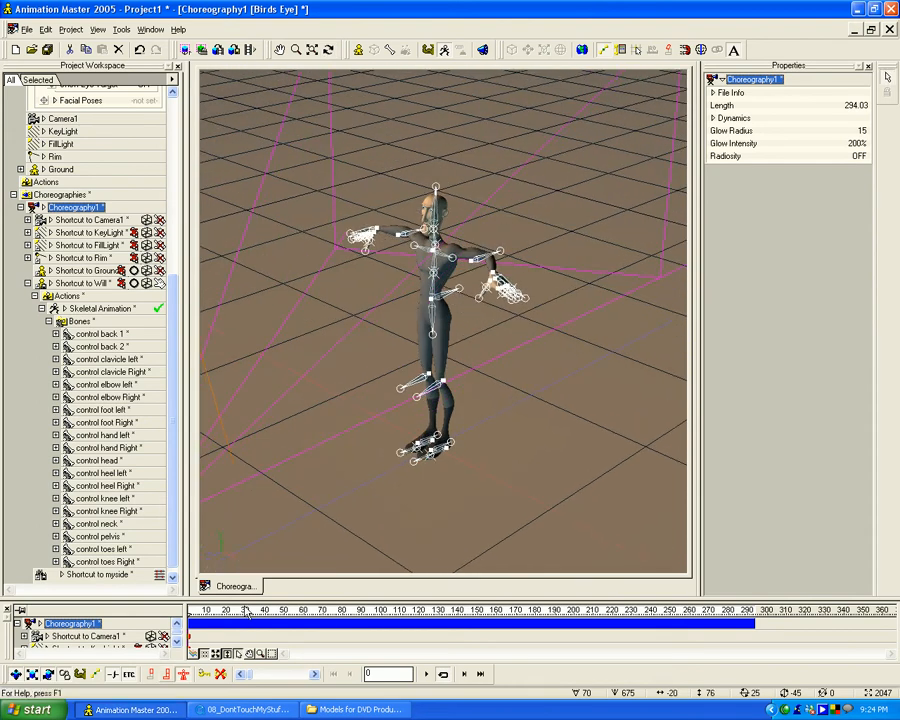
# Delete Will's keyed pose at frame 0 and move the timeline to frame 10.
pyautogui.click(221, 678)
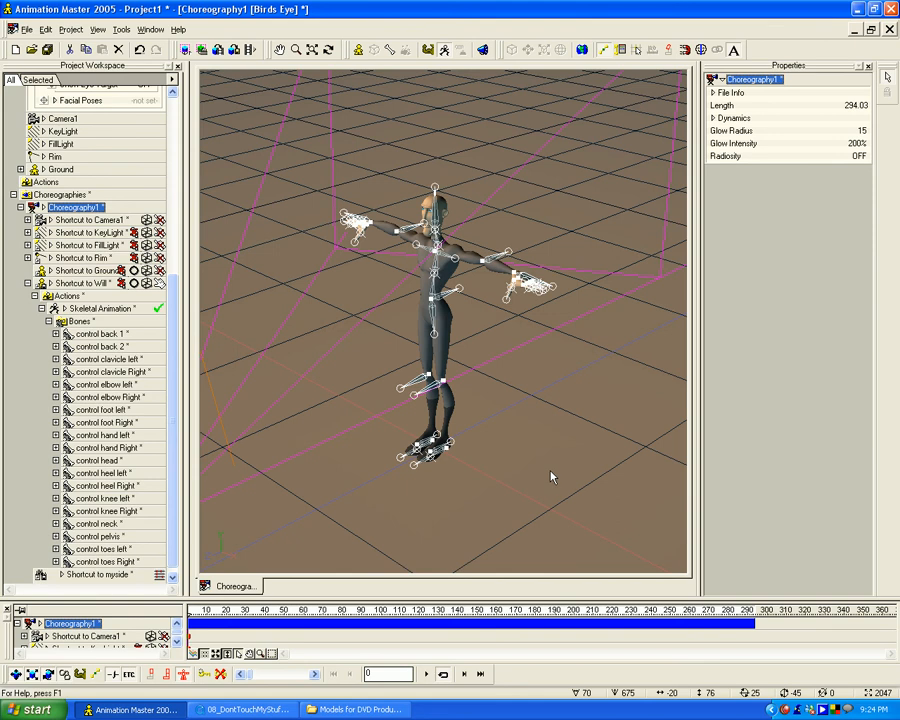
pyautogui.moveTo(190, 614); pyautogui.dragTo(194, 614)
pyautogui.scroll(2, 220, 611)
pyautogui.scroll(4, 361, 521)
pyautogui.scroll(-4, 386, 513)
pyautogui.click(205, 617)
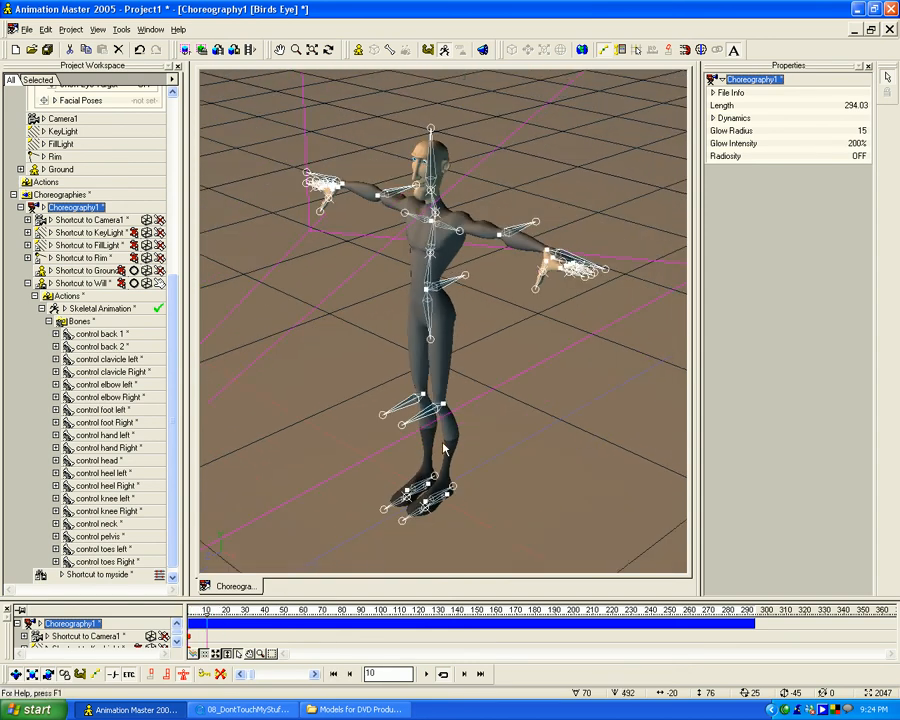
pyautogui.scroll(2, 487, 467)
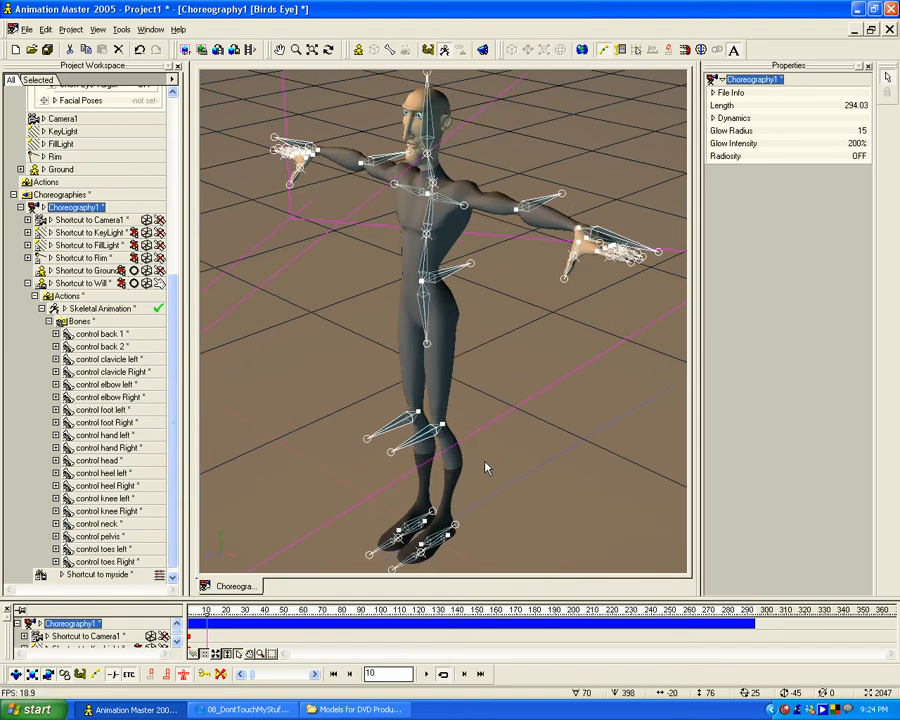
pyautogui.moveTo(491, 312); pyautogui.dragTo(495, 350, button='middle')
pyautogui.scroll(-3, 522, 352)
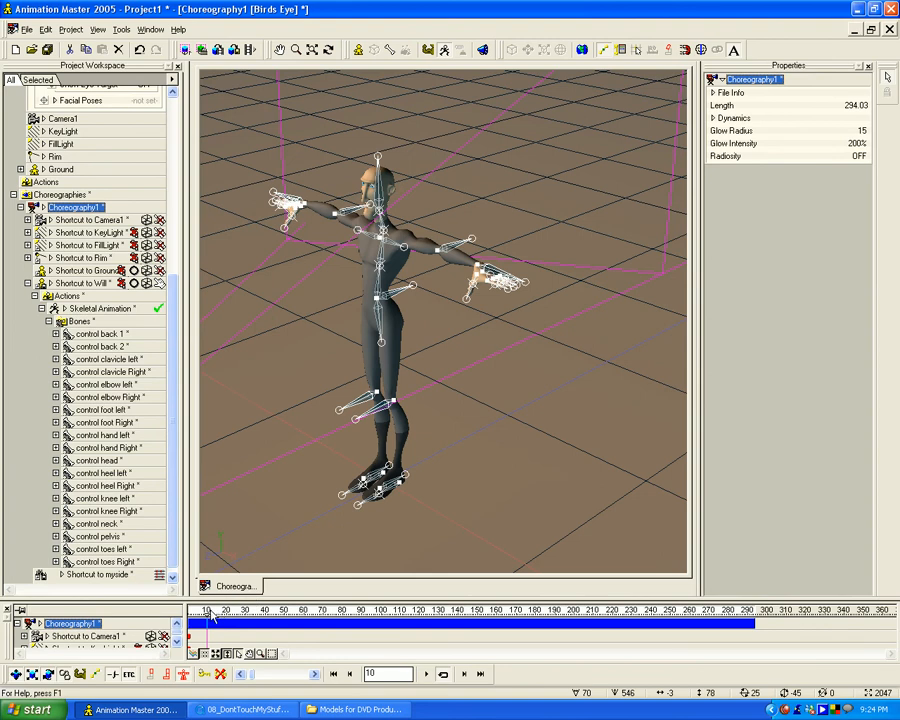
pyautogui.moveTo(209, 613)
pyautogui.mouseDown()
pyautogui.moveTo(171, 613)
pyautogui.moveTo(205, 611)
pyautogui.mouseUp()
pyautogui.moveTo(489, 452); pyautogui.dragTo(464, 492, button='middle')
pyautogui.scroll(6, 502, 470)
pyautogui.scroll(-4, 502, 470)
pyautogui.moveTo(361, 497); pyautogui.dragTo(440, 432, button='middle')
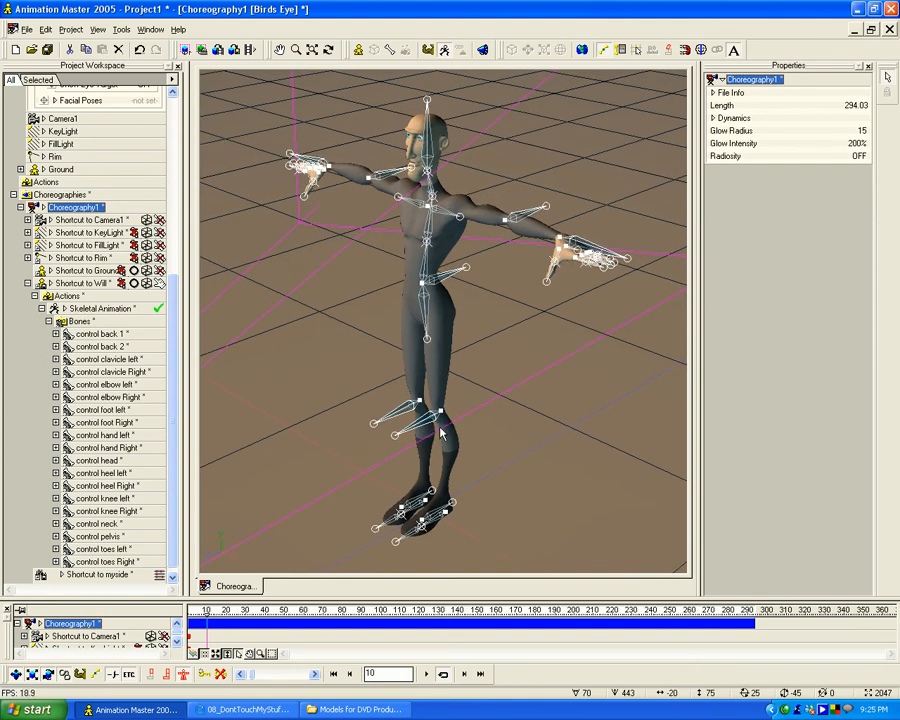
# Move the left foot control about -1.65, 5.03 and -1.65 cm in X, Y and Z, and rotate both toes controls.
pyautogui.scroll(3, 457, 505)
pyautogui.scroll(-1, 458, 490)
pyautogui.click(457, 478)
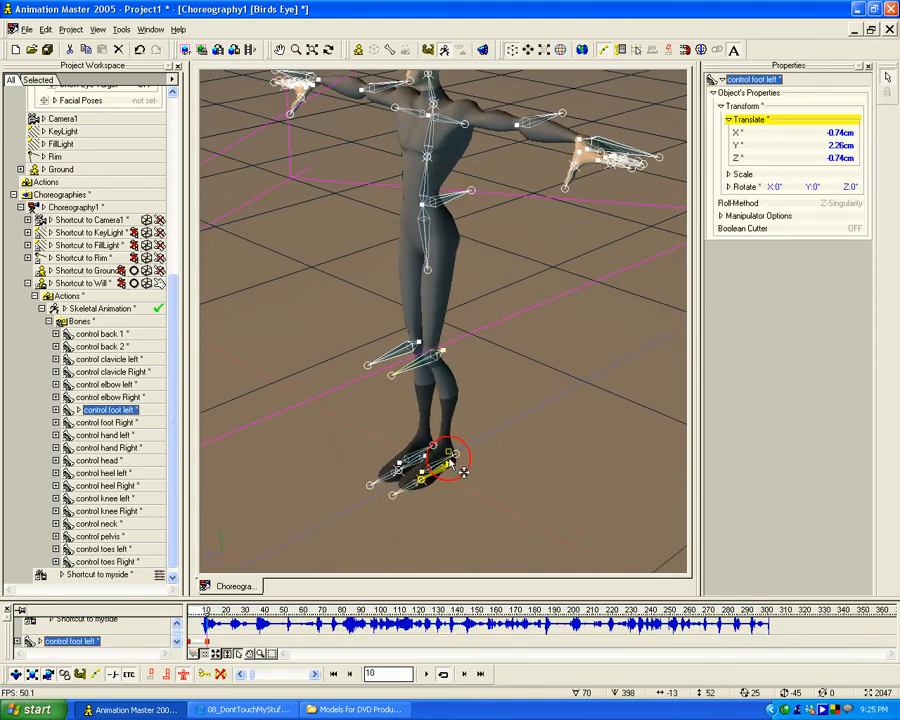
pyautogui.moveTo(450, 472); pyautogui.dragTo(423, 481)
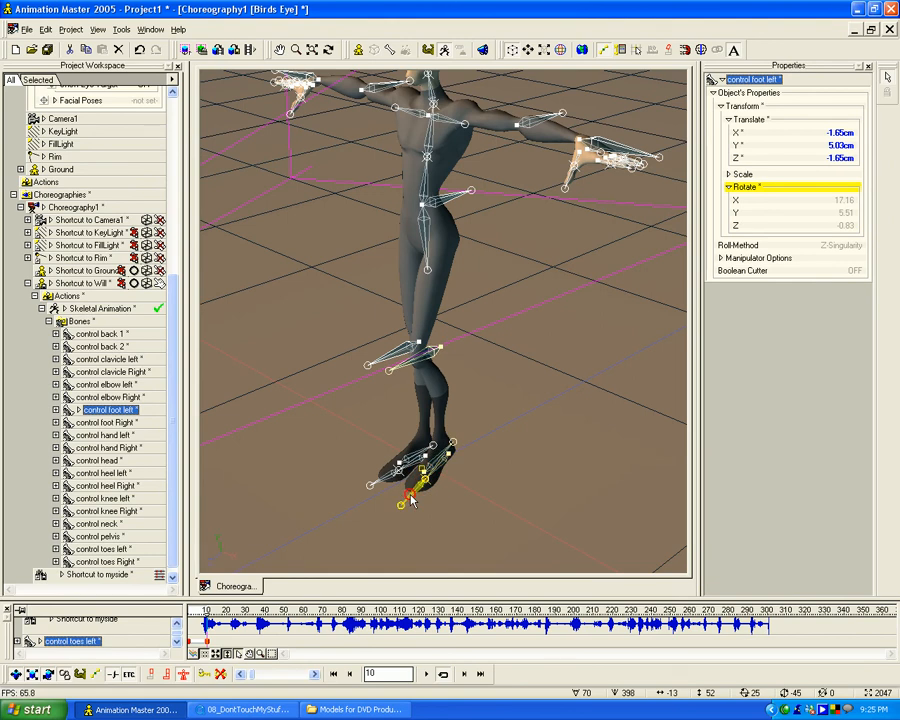
pyautogui.click(399, 503)
pyautogui.click(368, 482)
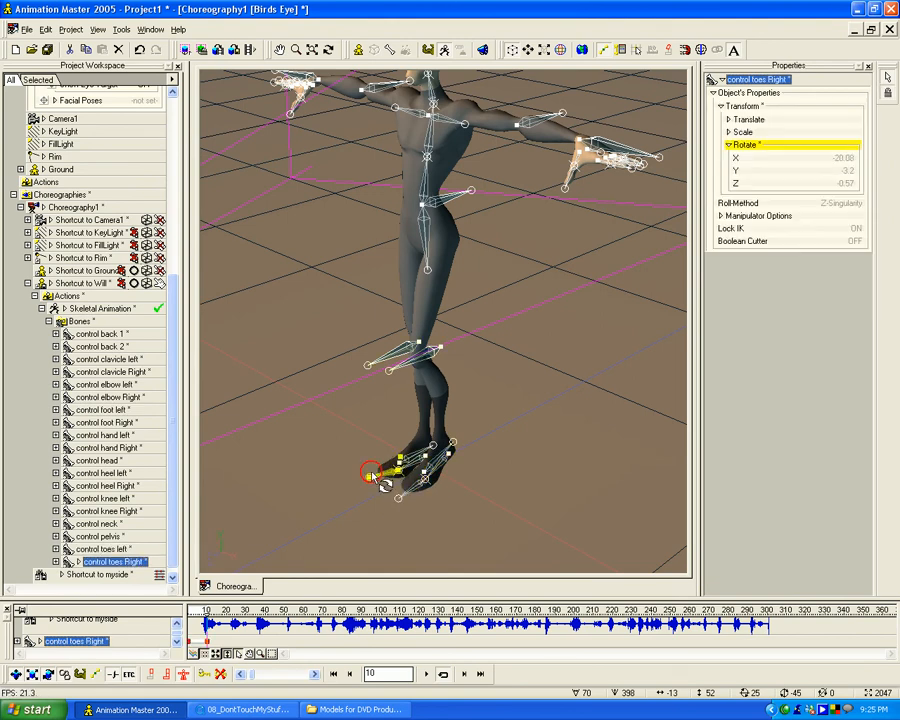
# Reposition the right foot control and swing both knee controls at frame 10.
pyautogui.click(421, 464)
pyautogui.moveTo(428, 459); pyautogui.dragTo(408, 430)
pyautogui.moveTo(389, 371); pyautogui.dragTo(405, 376)
pyautogui.moveTo(355, 350); pyautogui.dragTo(369, 357)
# Rotate the pelvis control slightly, and shift and rotate the body control.
pyautogui.click(425, 234)
pyautogui.moveTo(428, 270); pyautogui.dragTo(421, 267)
pyautogui.press('m')
pyautogui.moveTo(467, 243); pyautogui.dragTo(446, 364)
pyautogui.click(432, 321)
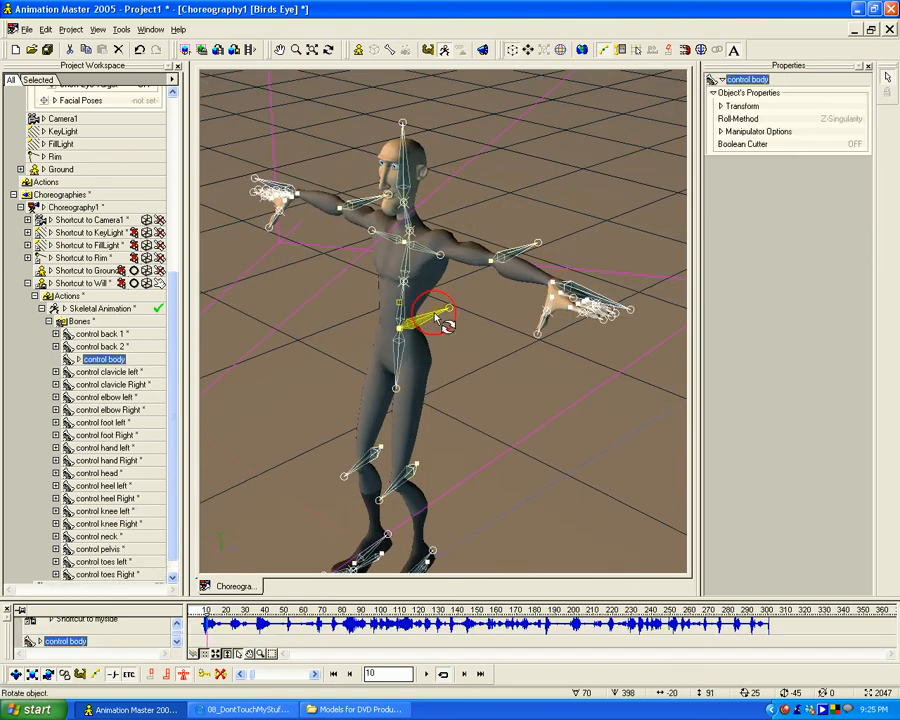
pyautogui.moveTo(400, 330); pyautogui.dragTo(398, 338)
pyautogui.moveTo(446, 316)
pyautogui.mouseDown()
pyautogui.moveTo(432, 302)
pyautogui.moveTo(449, 322)
pyautogui.mouseUp()
# Rotate the two back controls, the neck control and the head control to bend Will's upper body.
pyautogui.click(403, 298)
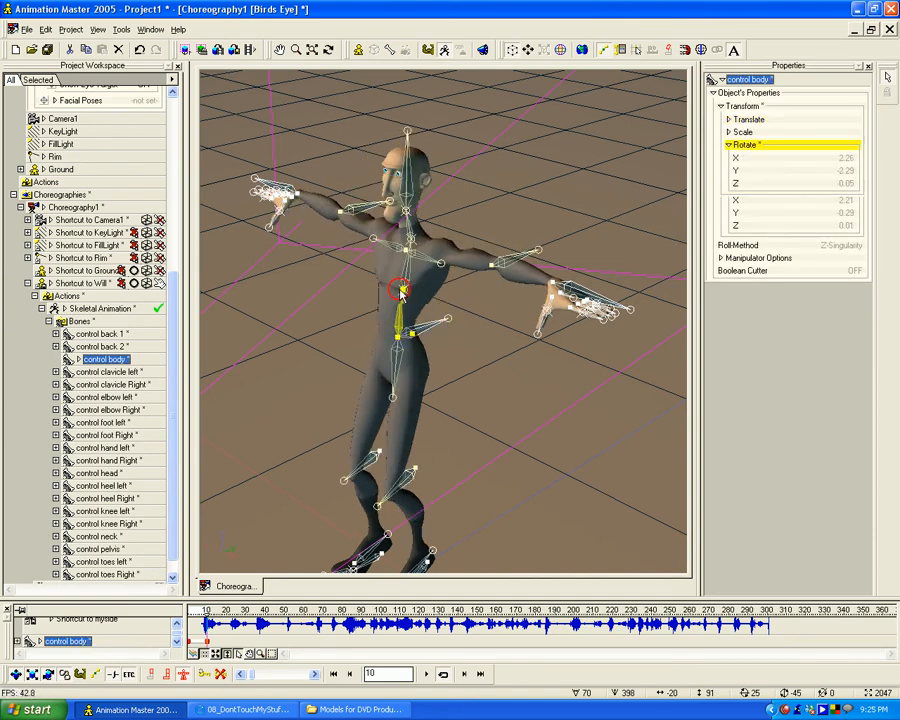
pyautogui.moveTo(402, 290); pyautogui.dragTo(390, 291)
pyautogui.click(381, 243)
pyautogui.moveTo(381, 243); pyautogui.dragTo(395, 208)
pyautogui.moveTo(420, 127); pyautogui.dragTo(399, 130)
# Rotate both clavicle controls and both elbow controls, turning the right elbow about -20° around Y.
pyautogui.click(421, 259)
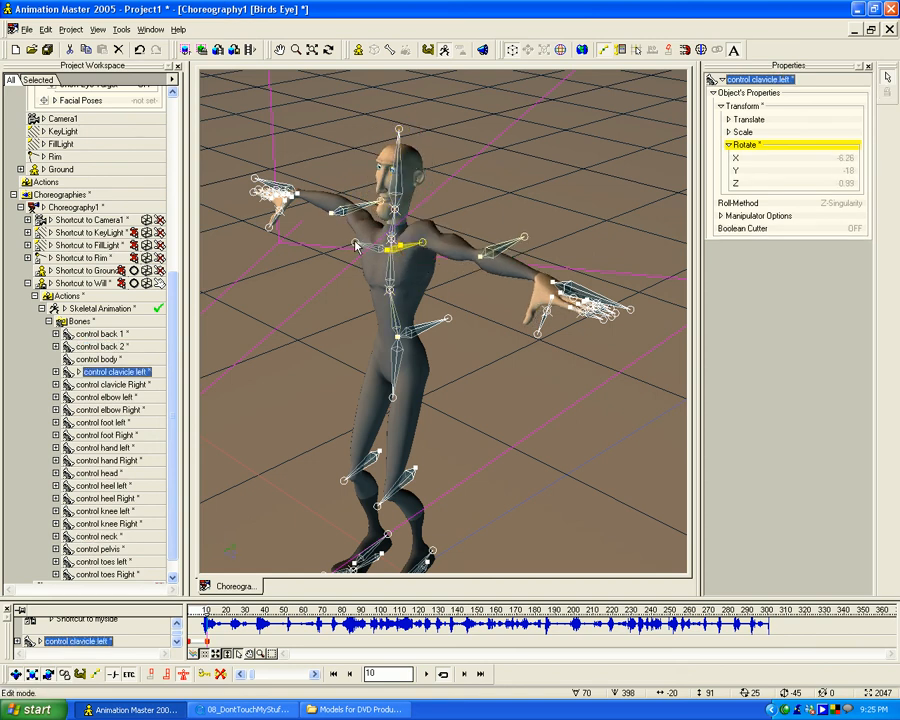
pyautogui.click(357, 245)
pyautogui.click(374, 210)
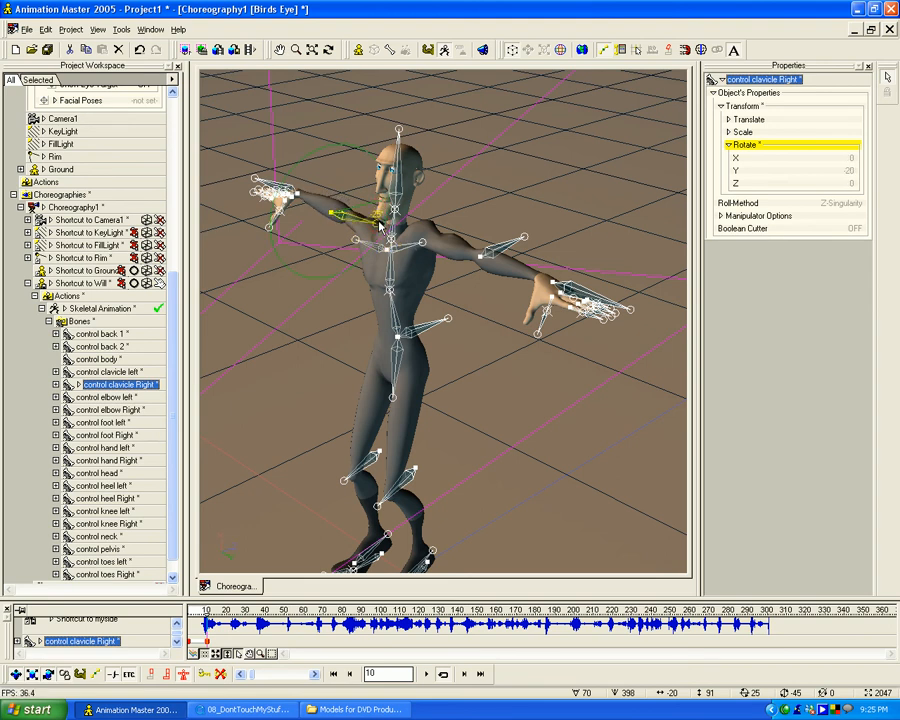
pyautogui.click(525, 239)
# Reposition the left and right hand controls in the frame 10 pose.
pyautogui.click(567, 287)
pyautogui.moveTo(554, 285); pyautogui.dragTo(505, 287)
pyautogui.click(292, 193)
pyautogui.moveTo(310, 206); pyautogui.dragTo(326, 258)
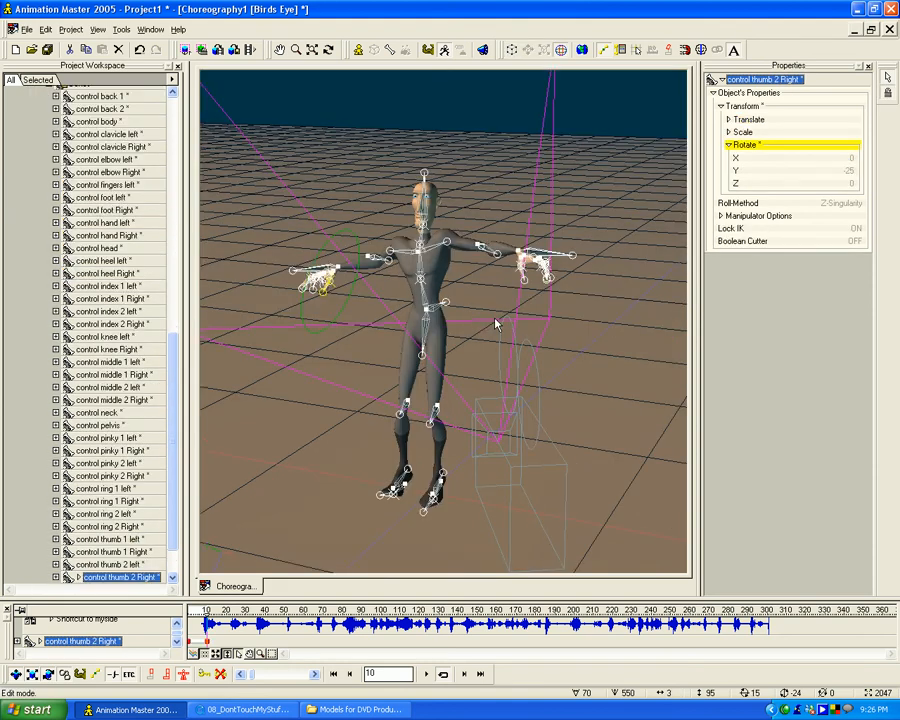
# Adjust Will's body control slightly from a front view.
pyautogui.moveTo(463, 299)
pyautogui.mouseDown(button='middle')
pyautogui.moveTo(482, 301)
pyautogui.moveTo(488, 317)
pyautogui.moveTo(510, 311)
pyautogui.moveTo(474, 313)
pyautogui.moveTo(478, 303)
pyautogui.moveTo(464, 298)
pyautogui.moveTo(478, 300)
pyautogui.mouseUp(button='middle')
pyautogui.scroll(3, 482, 301)
pyautogui.scroll(-2, 482, 301)
pyautogui.scroll(3, 474, 298)
pyautogui.scroll(-2, 476, 312)
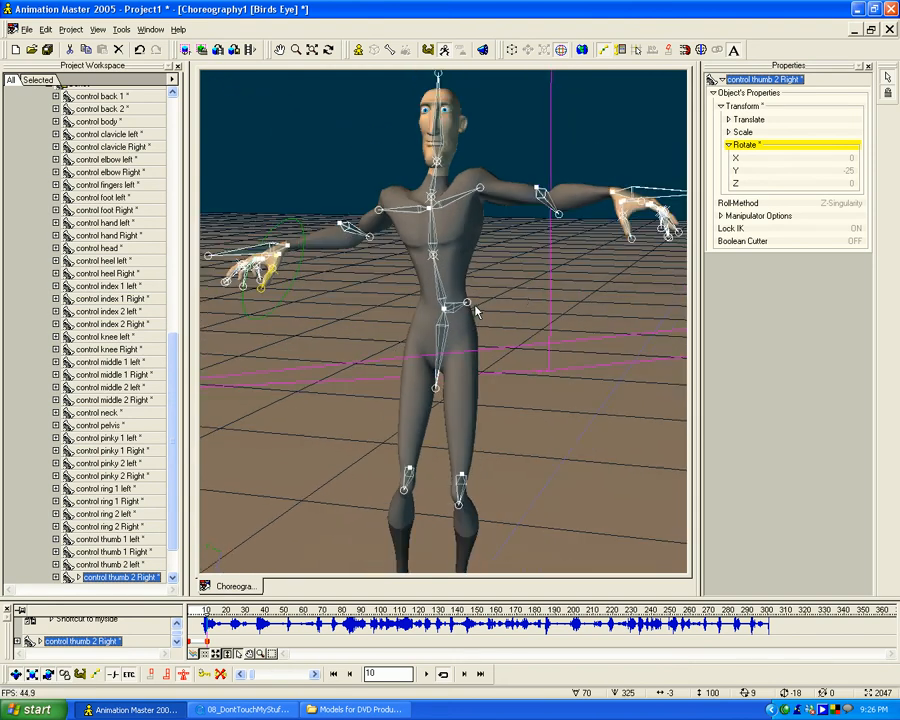
pyautogui.click(465, 318)
pyautogui.moveTo(460, 310)
pyautogui.mouseDown()
pyautogui.moveTo(455, 303)
pyautogui.moveTo(460, 323)
pyautogui.moveTo(470, 315)
pyautogui.mouseUp()
# Move the left hand control about 12.1, -16.5 and -12.8 cm in X, Y and Z, and rotate it.
pyautogui.click(614, 211)
pyautogui.moveTo(614, 211); pyautogui.dragTo(572, 271)
pyautogui.scroll(5, 572, 280)
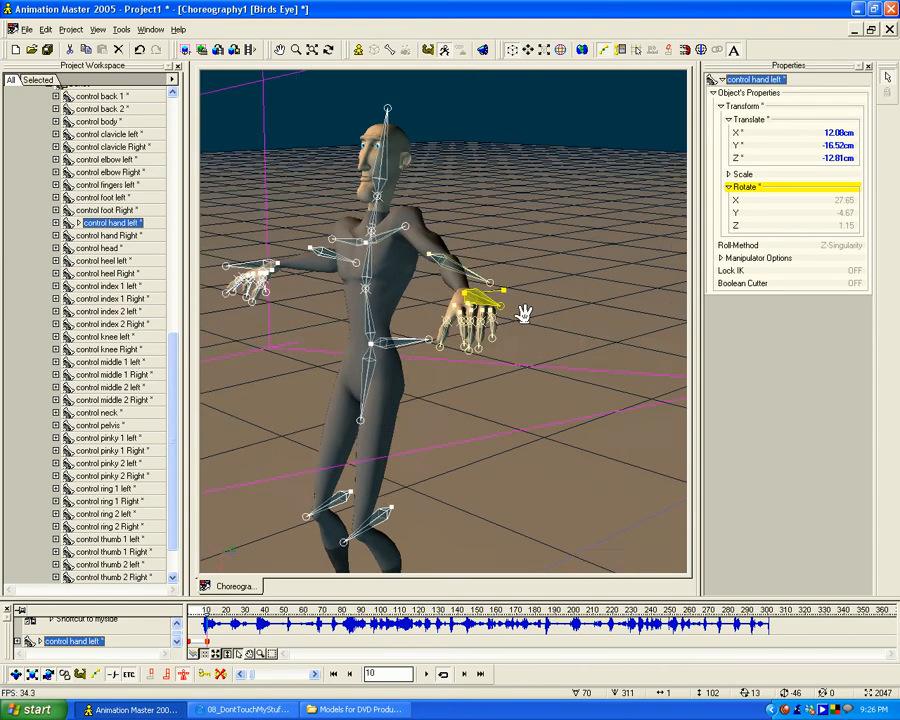
# Examine the left hand's finger controls up close and compare them with Will's whole pose.
pyautogui.moveTo(548, 314); pyautogui.dragTo(548, 328)
pyautogui.press('m')
pyautogui.moveTo(548, 326); pyautogui.dragTo(490, 292)
pyautogui.click(538, 279)
pyautogui.press('t')
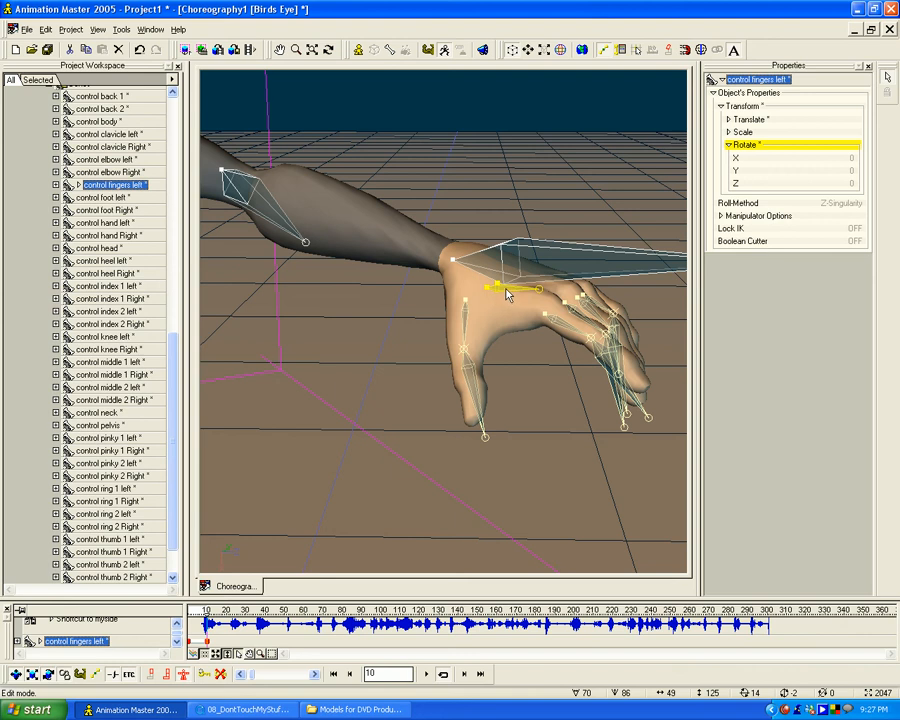
pyautogui.click(531, 345)
pyautogui.scroll(-7, 530, 342)
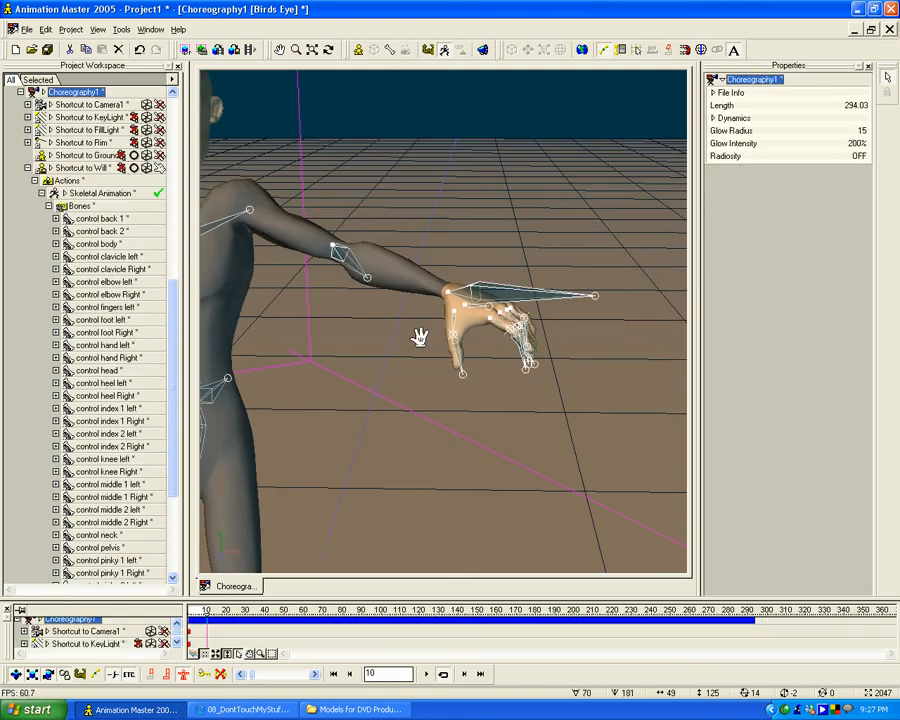
pyautogui.moveTo(432, 342); pyautogui.dragTo(557, 334, button='middle')
pyautogui.scroll(-5, 557, 335)
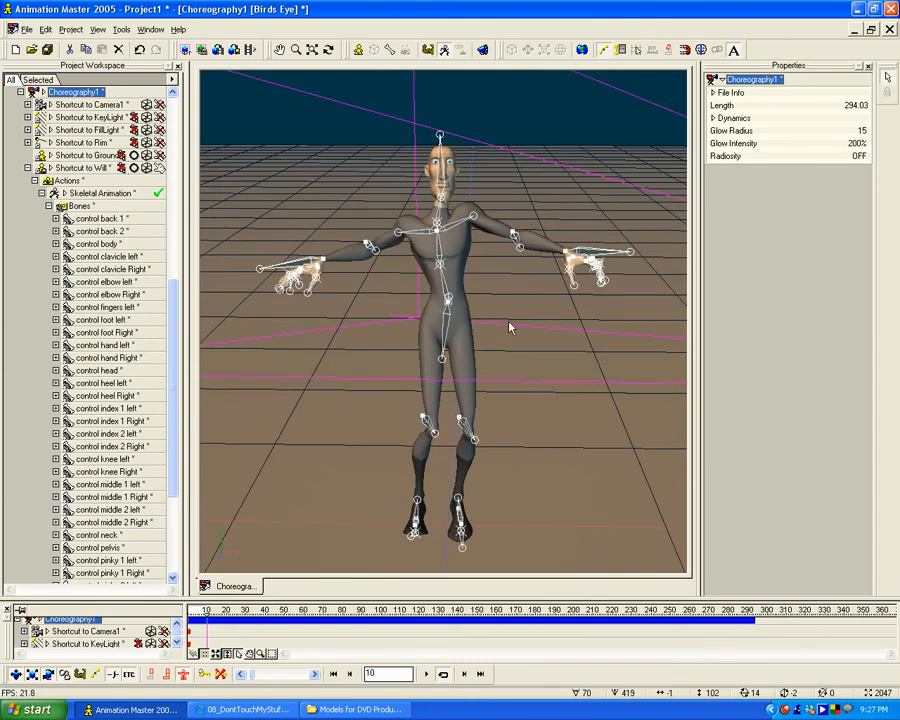
pyautogui.scroll(3, 590, 312)
pyautogui.moveTo(610, 302); pyautogui.dragTo(478, 345, button='middle')
pyautogui.scroll(3, 585, 305)
pyautogui.scroll(5, 500, 348)
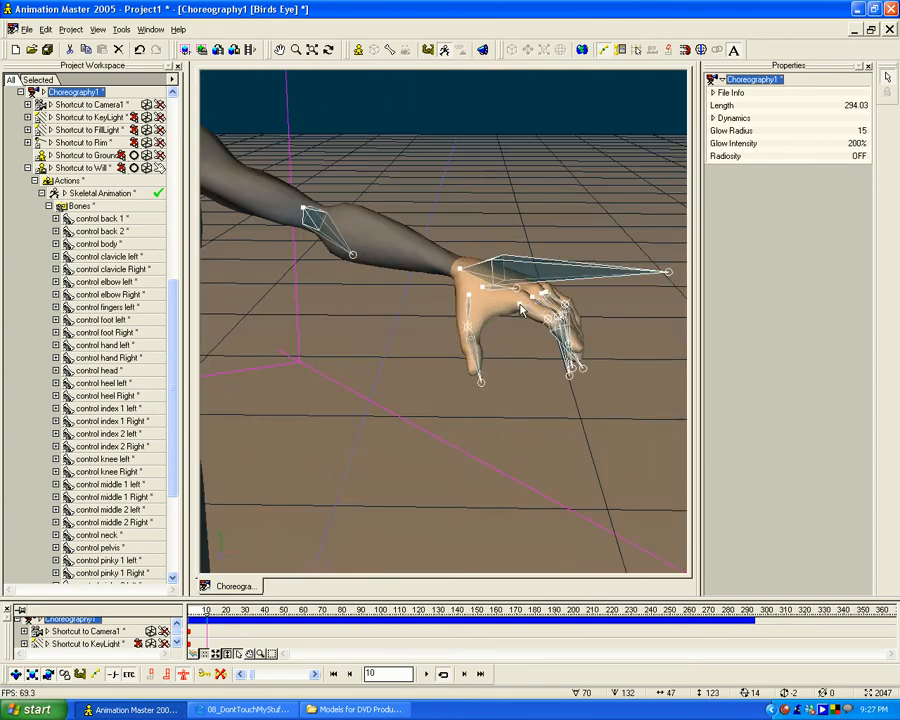
pyautogui.scroll(-3, 462, 367)
# Create a new action that uses the Will model.
pyautogui.moveTo(174, 342); pyautogui.dragTo(177, 240)
pyautogui.rightClick(49, 290)
pyautogui.click(146, 300)
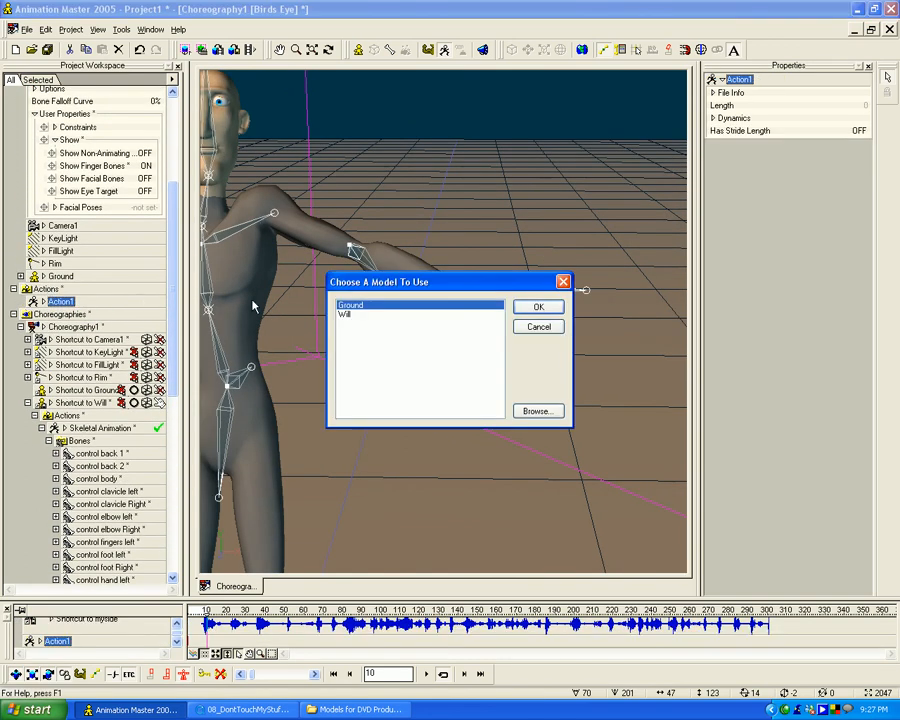
pyautogui.click(380, 317)
pyautogui.click(538, 306)
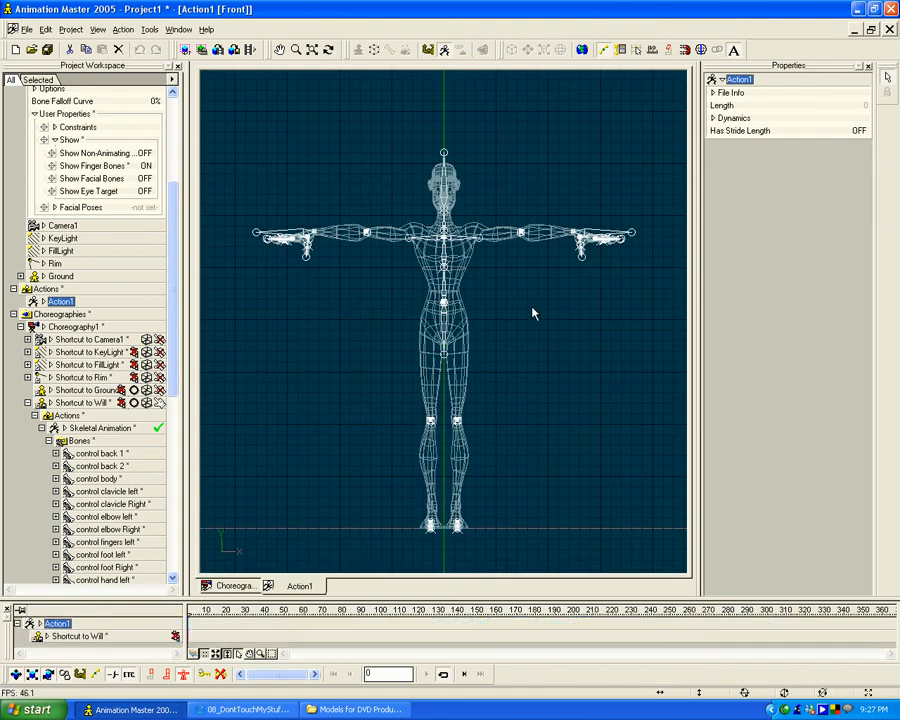
# Bend the left thumb inward with its thumb 1 and thumb 2 controls at frame 0 of the action.
pyautogui.scroll(6, 443, 357)
pyautogui.scroll(3, 466, 351)
pyautogui.moveTo(561, 312); pyautogui.dragTo(468, 341, button='middle')
pyautogui.scroll(1, 468, 341)
pyautogui.moveTo(190, 616); pyautogui.dragTo(188, 615)
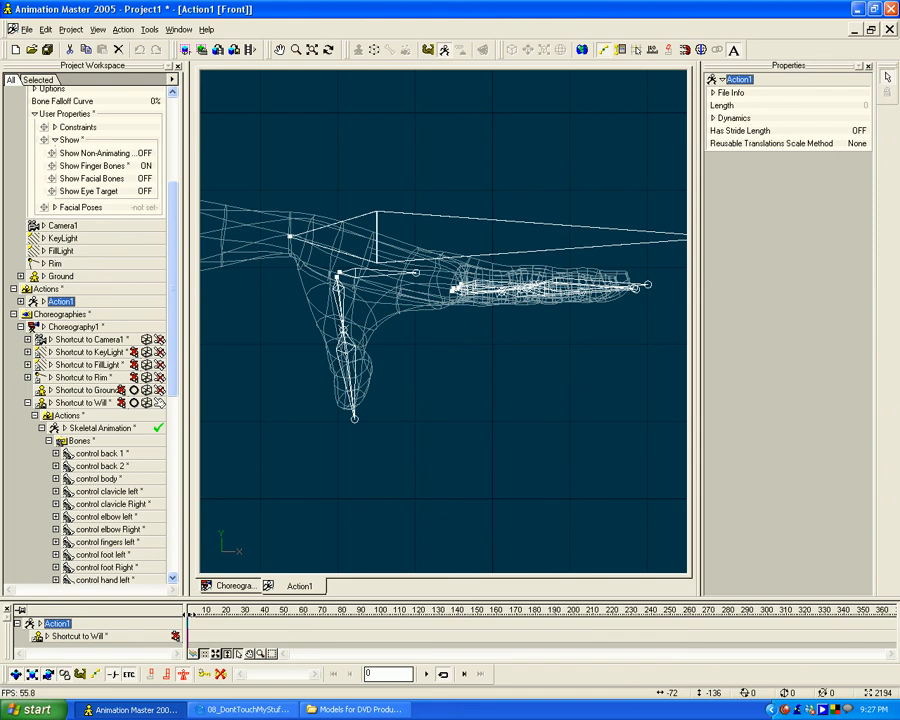
pyautogui.scroll(1, 390, 413)
pyautogui.moveTo(399, 399); pyautogui.dragTo(381, 432, button='middle')
pyautogui.click(315, 366)
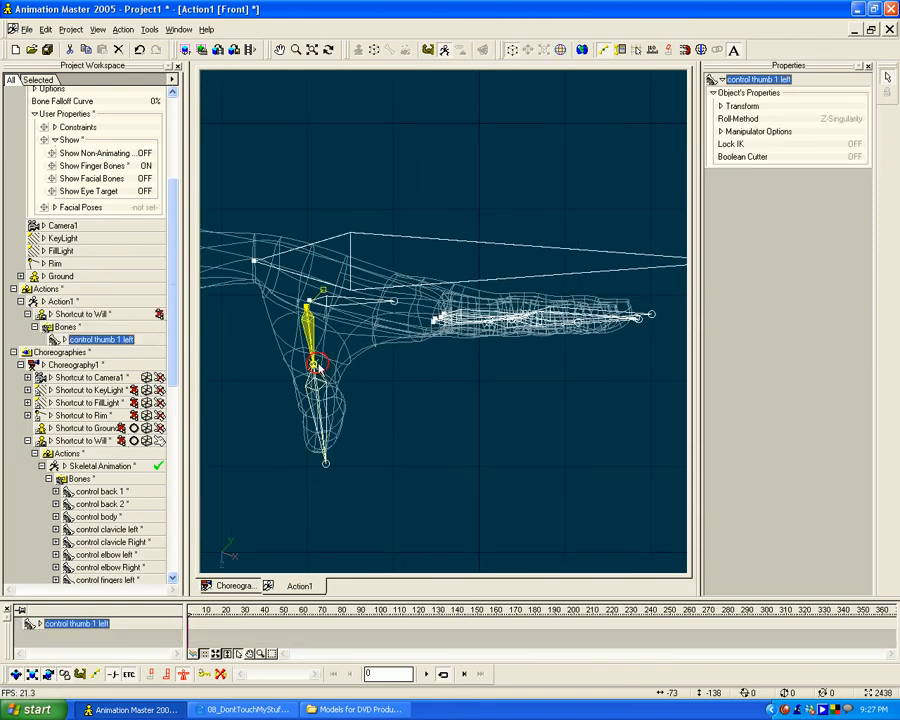
pyautogui.keyDown('ctrl'); pyautogui.moveTo(341, 361); pyautogui.dragTo(280, 374, button='middle'); pyautogui.keyUp('ctrl')
pyautogui.moveTo(280, 376); pyautogui.dragTo(348, 482)
pyautogui.keyDown('ctrl'); pyautogui.moveTo(350, 480); pyautogui.dragTo(392, 434, button='middle'); pyautogui.keyUp('ctrl')
# Curl the left index finger downward with its index 1 and index 2 controls.
pyautogui.click(480, 327)
pyautogui.click(474, 333)
pyautogui.press('t')
pyautogui.moveTo(470, 336); pyautogui.dragTo(471, 488)
# Curl the left middle finger with its two controls, rotating middle 2 about 55° around Y.
pyautogui.click(508, 335)
pyautogui.press('Escape')
pyautogui.moveTo(506, 337); pyautogui.dragTo(494, 381)
pyautogui.moveTo(598, 453); pyautogui.dragTo(495, 488)
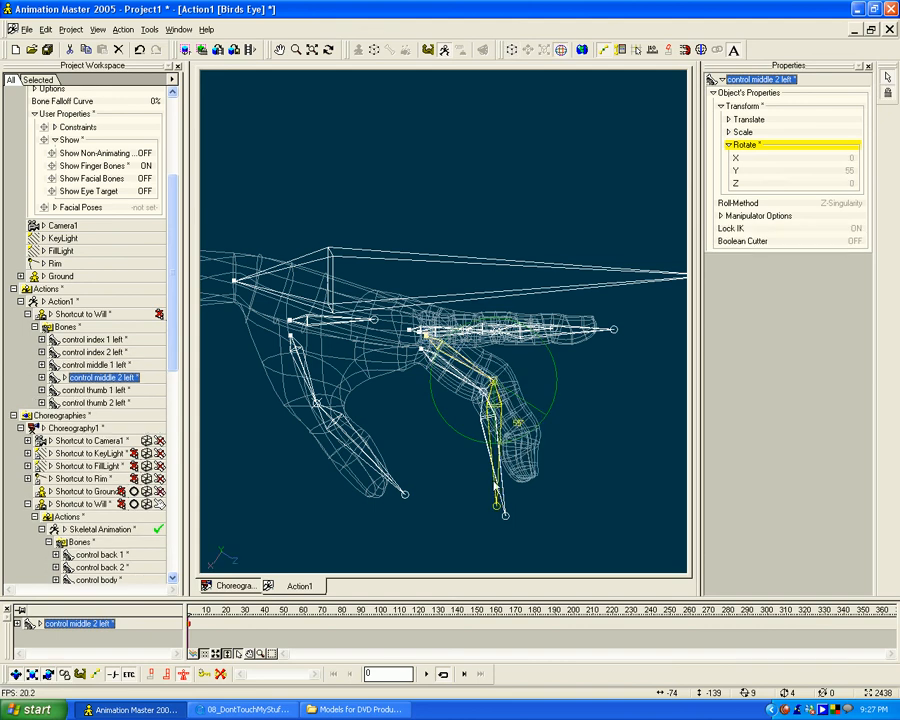
pyautogui.moveTo(505, 397); pyautogui.dragTo(462, 418)
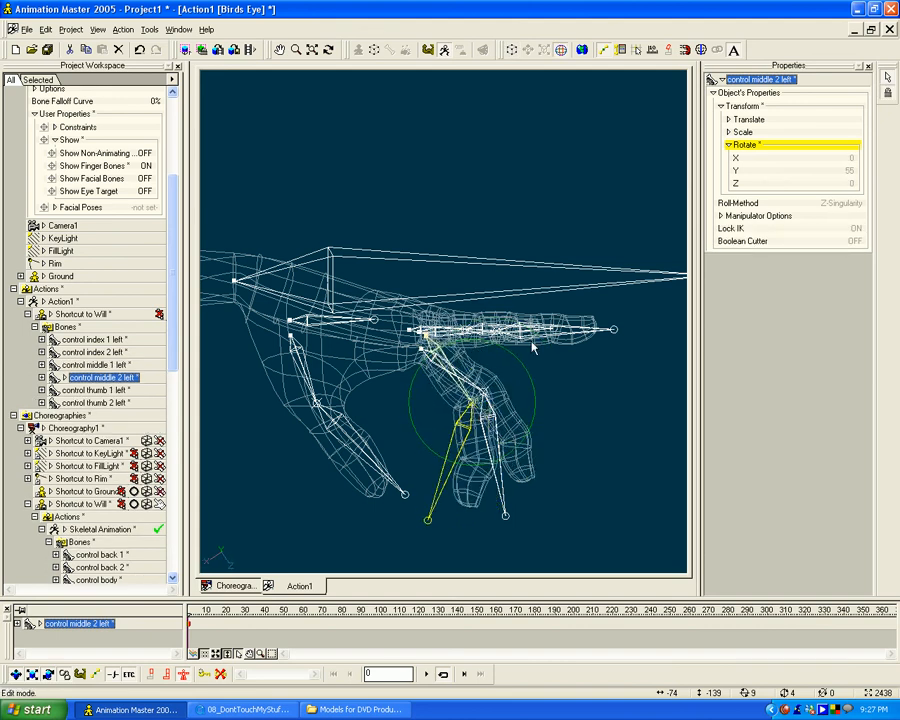
# Curl the left ring and pinky fingers, rotating ring 2 about 70°, pinky 1 about 73° and pinky 2 about 30° around Y.
pyautogui.moveTo(496, 332); pyautogui.dragTo(453, 395)
pyautogui.moveTo(444, 511); pyautogui.dragTo(362, 507)
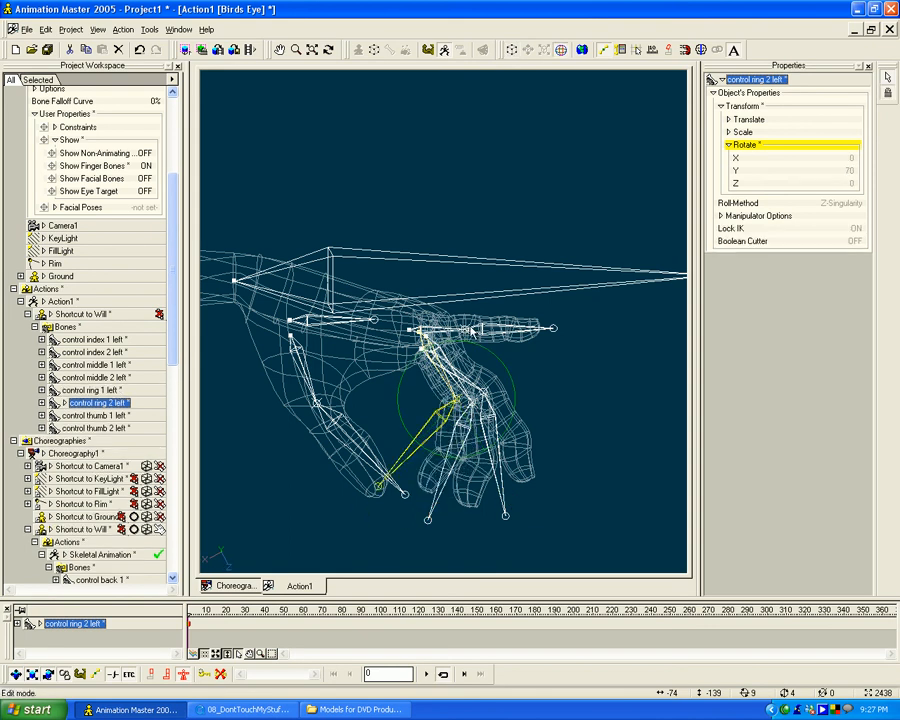
pyautogui.moveTo(463, 332); pyautogui.dragTo(428, 392)
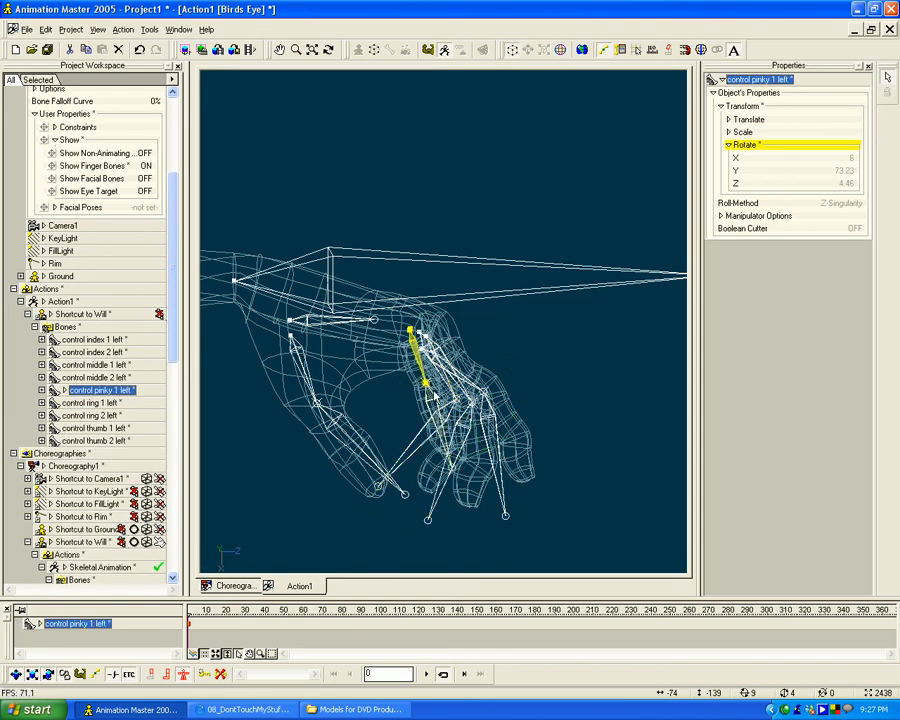
pyautogui.moveTo(453, 468)
pyautogui.mouseDown()
pyautogui.moveTo(405, 470)
pyautogui.moveTo(426, 438)
pyautogui.moveTo(389, 437)
pyautogui.moveTo(400, 420)
pyautogui.moveTo(376, 376)
pyautogui.moveTo(449, 374)
pyautogui.moveTo(447, 356)
pyautogui.mouseUp()
pyautogui.press('t')
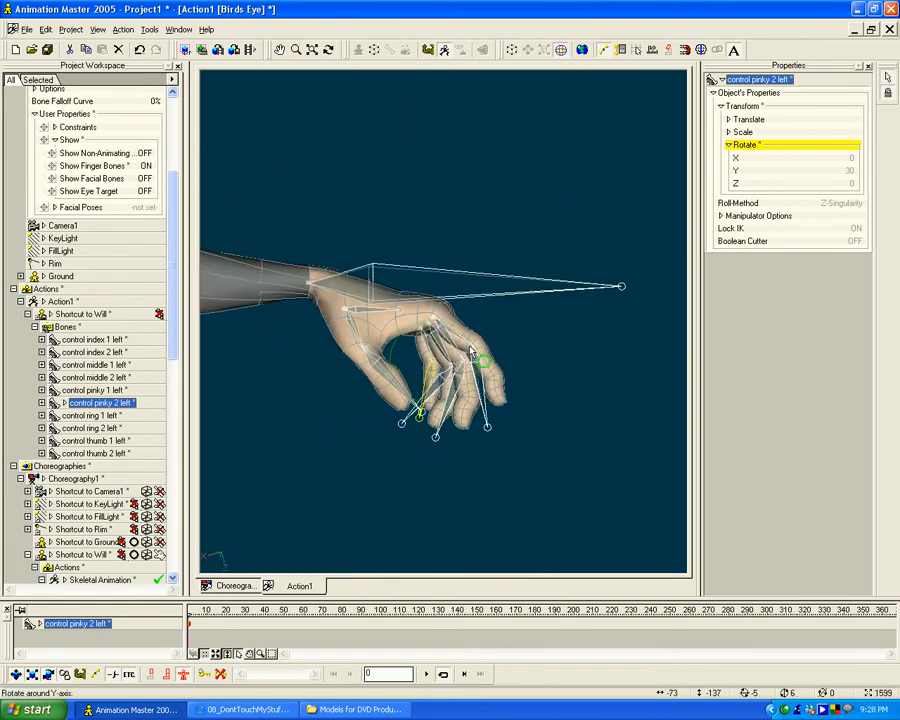
# Raise the left index, middle and ring fingers at their base controls, rotating ring 1 about 44° around Y.
pyautogui.press('1')
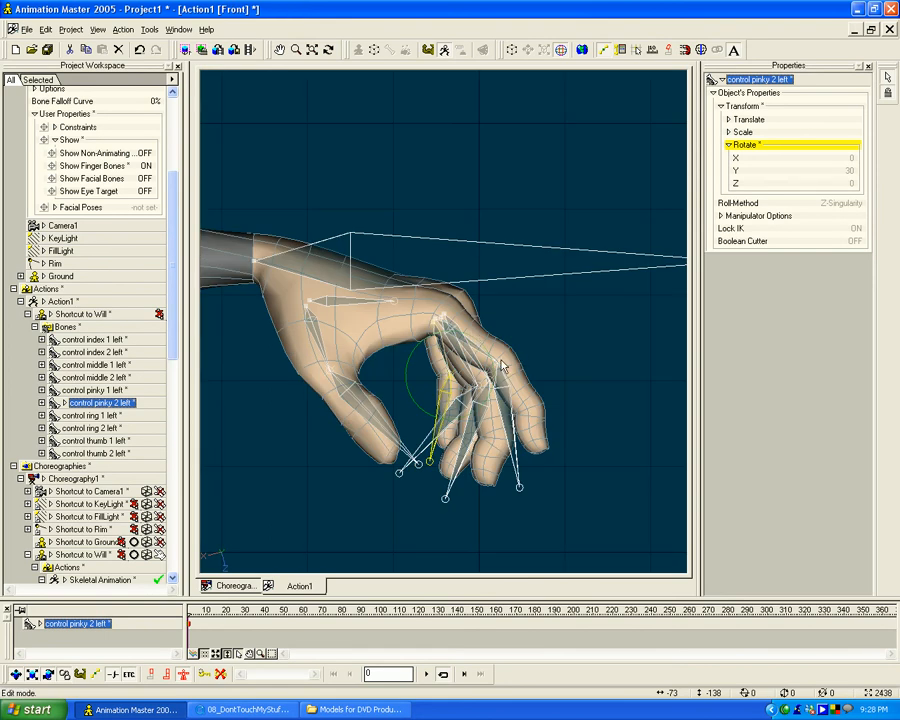
pyautogui.click(500, 361)
pyautogui.click(498, 366)
pyautogui.moveTo(501, 366)
pyautogui.mouseDown()
pyautogui.moveTo(517, 346)
pyautogui.moveTo(522, 375)
pyautogui.moveTo(486, 392)
pyautogui.moveTo(509, 382)
pyautogui.mouseUp()
pyautogui.click(497, 385)
pyautogui.click(488, 373)
pyautogui.click(480, 400)
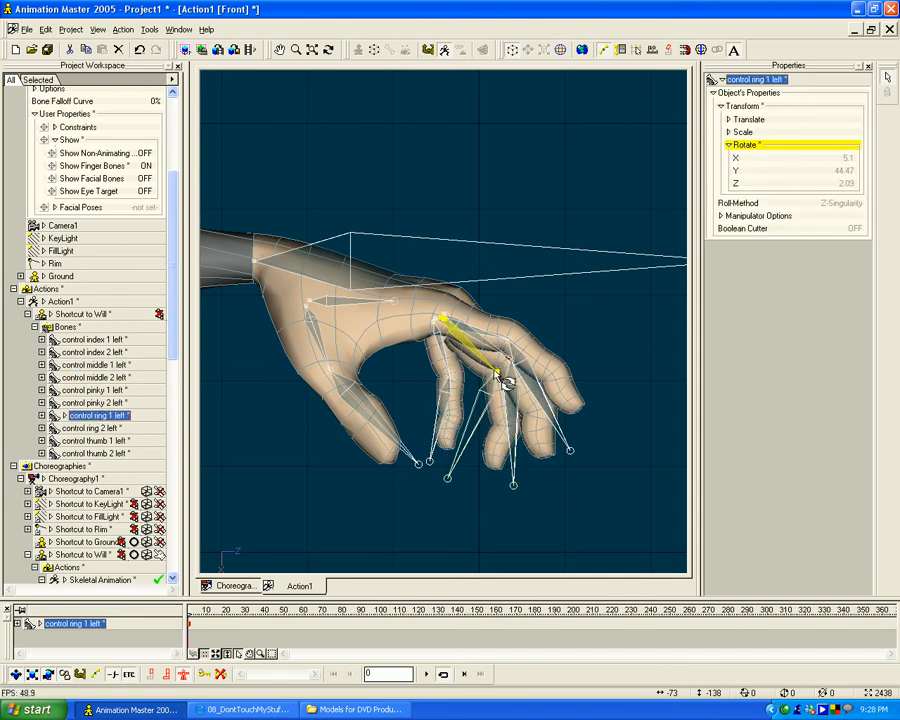
# Raise the left pinky slightly to match the loosened fingers and adjust the bend of the left thumb.
pyautogui.click(452, 381)
pyautogui.moveTo(455, 376)
pyautogui.mouseDown()
pyautogui.moveTo(474, 373)
pyautogui.moveTo(466, 373)
pyautogui.mouseUp()
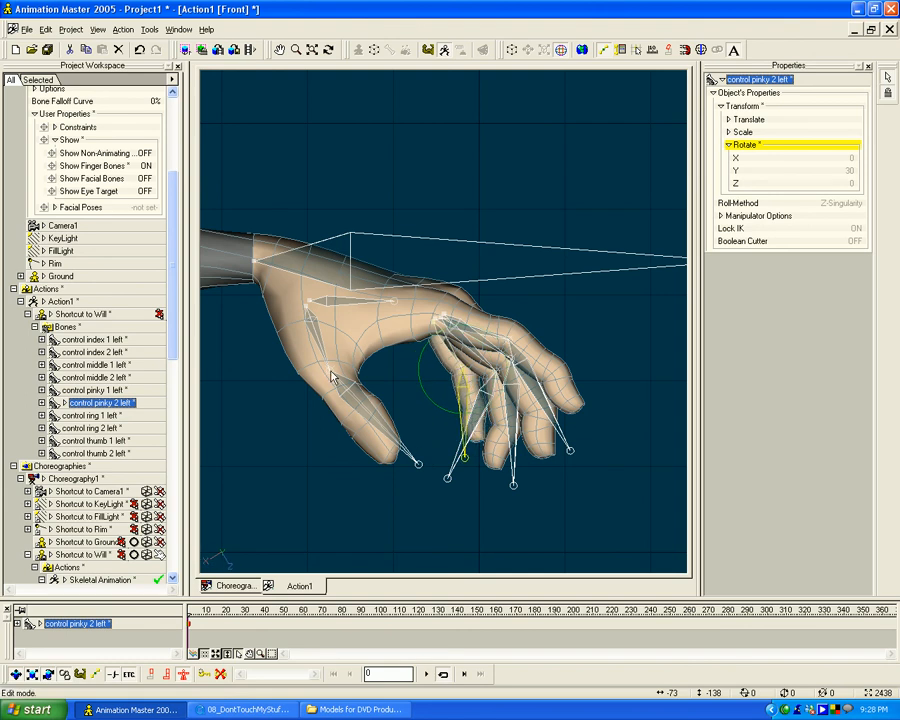
pyautogui.moveTo(328, 380); pyautogui.dragTo(376, 378)
# Paste the left hand's finger pose mirrored onto the right hand, working from the right fingers control.
pyautogui.press('t')
pyautogui.moveTo(506, 352); pyautogui.dragTo(437, 371)
pyautogui.click(437, 371)
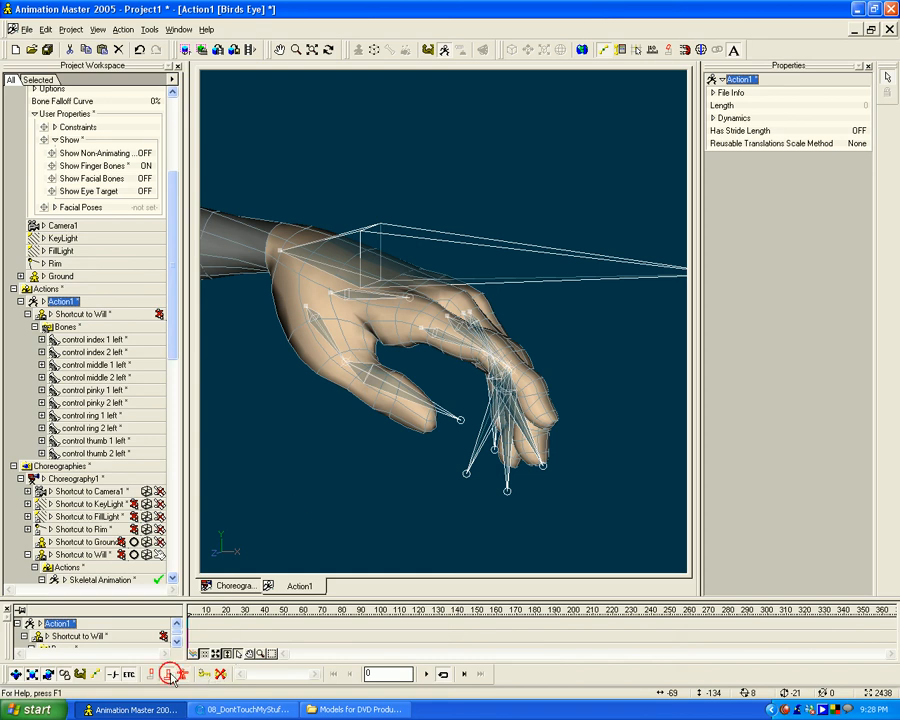
pyautogui.moveTo(274, 461); pyautogui.dragTo(345, 436)
pyautogui.click(372, 422)
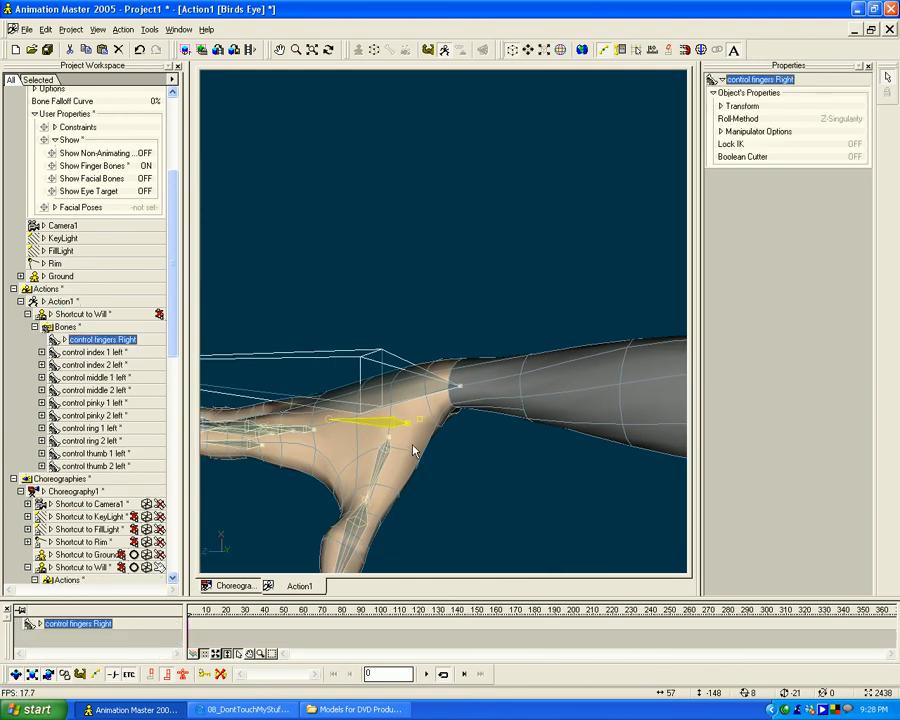
pyautogui.click(45, 29)
pyautogui.click(79, 121)
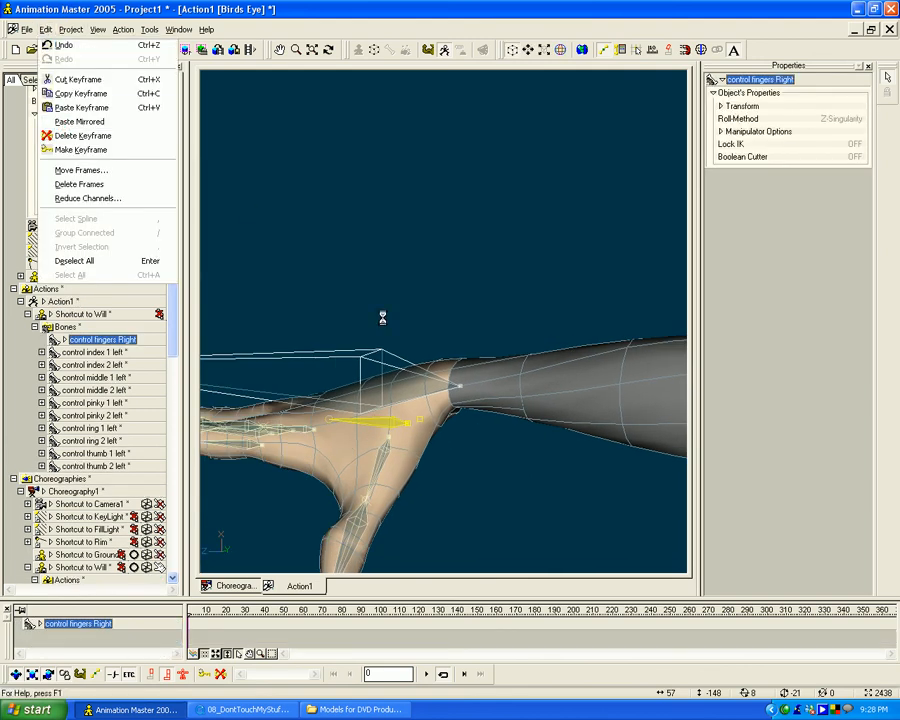
# Examine Will's full figure in the action to compare the finger poses of both hands.
pyautogui.scroll(-9, 436, 424)
pyautogui.moveTo(455, 404); pyautogui.dragTo(283, 342, button='middle')
pyautogui.moveTo(508, 338); pyautogui.dragTo(450, 330, button='middle')
pyautogui.scroll(-10, 462, 332)
pyautogui.scroll(3, 446, 337)
pyautogui.scroll(-3, 446, 337)
pyautogui.press('t')
pyautogui.moveTo(436, 345); pyautogui.dragTo(420, 344)
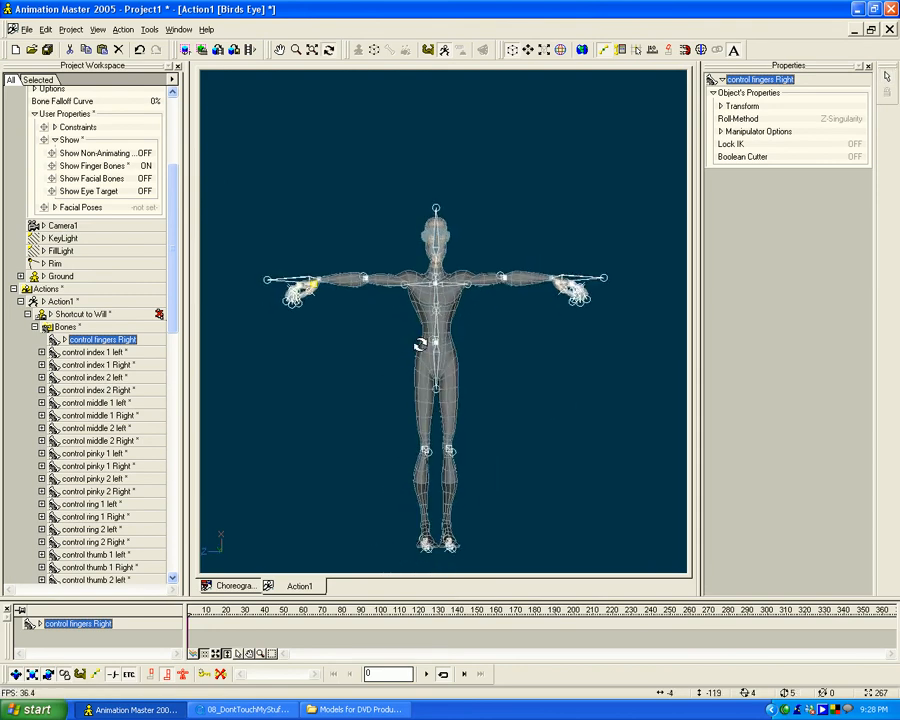
# Save the finger-pose action under the file name "hands".
pyautogui.click(341, 144)
pyautogui.rightClick(347, 196)
pyautogui.click(345, 205)
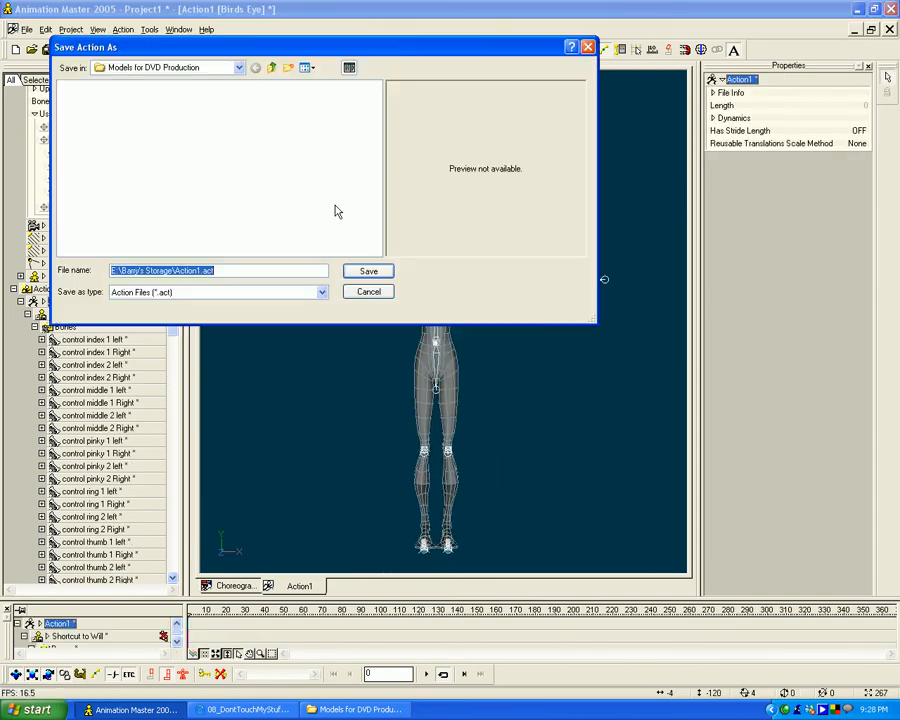
pyautogui.click(200, 270)
pyautogui.moveTo(200, 270); pyautogui.dragTo(97, 280)
pyautogui.write('hands')
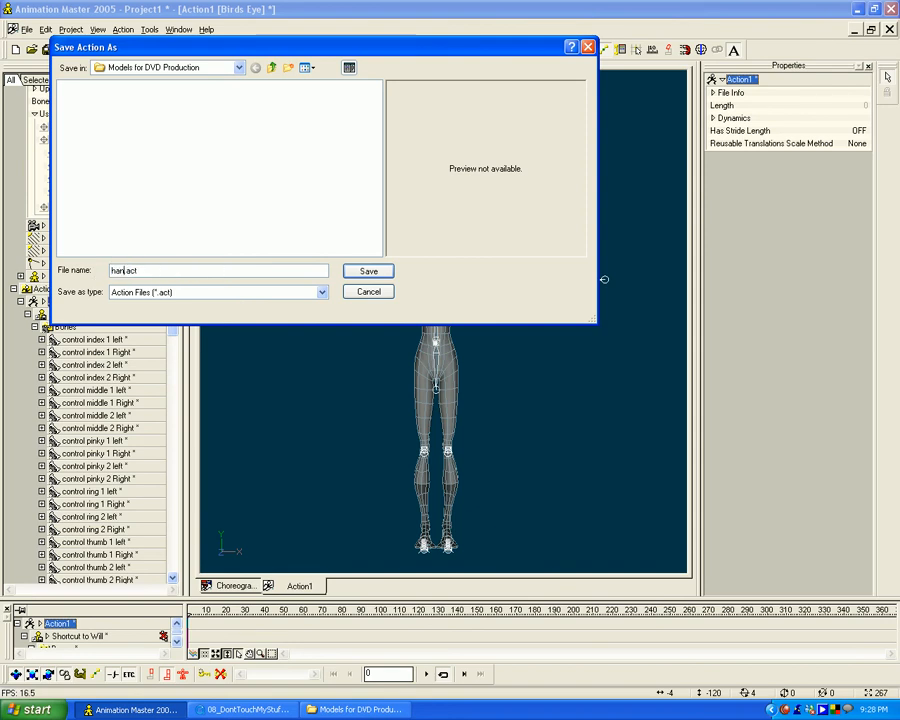
pyautogui.press('Return')
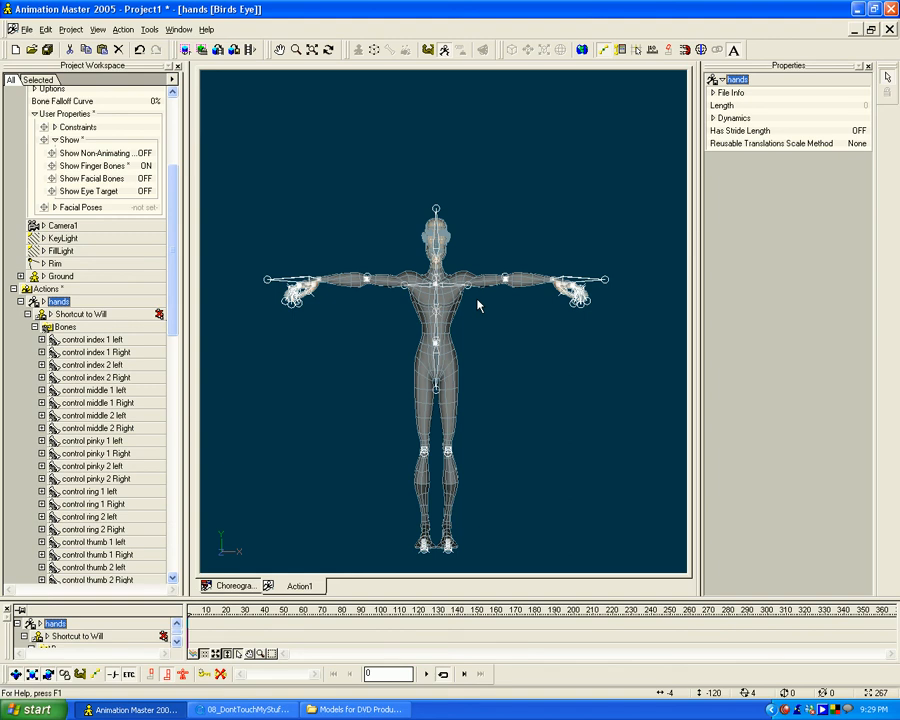
# Paste the copied hand pose onto Will's left fingers control at frame 10 of the choreography and compare it with the hands action.
pyautogui.moveTo(574, 307); pyautogui.dragTo(457, 354, button='middle')
pyautogui.scroll(6, 457, 355)
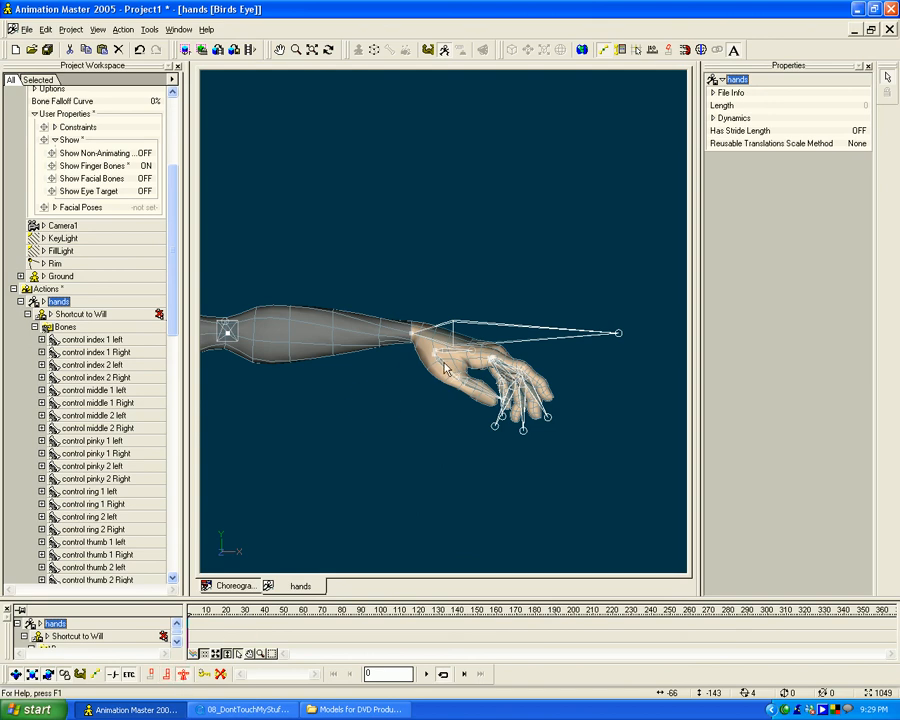
pyautogui.click(233, 585)
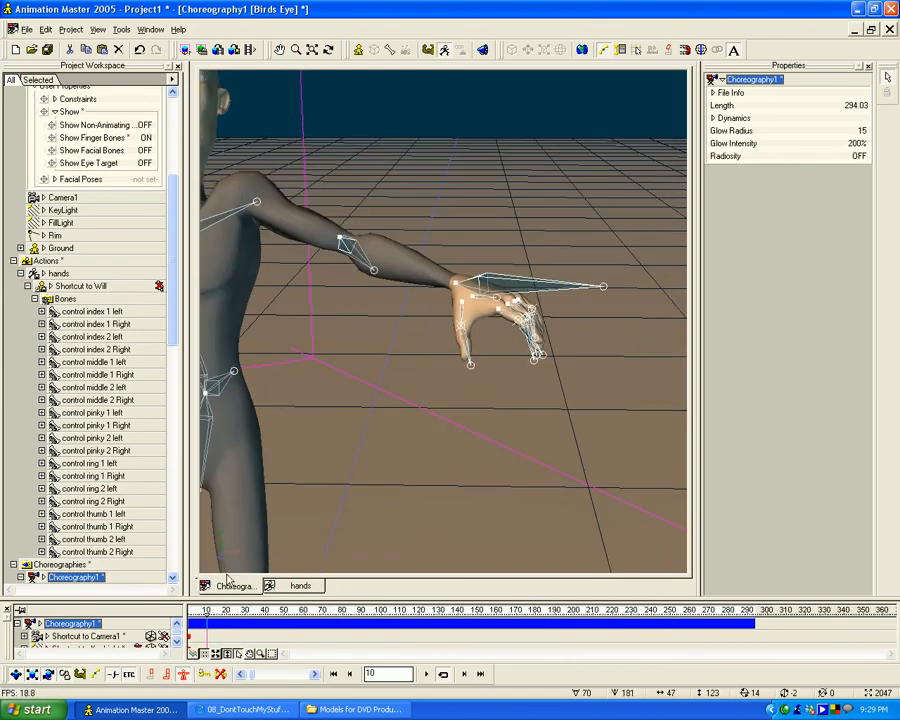
pyautogui.click(480, 302)
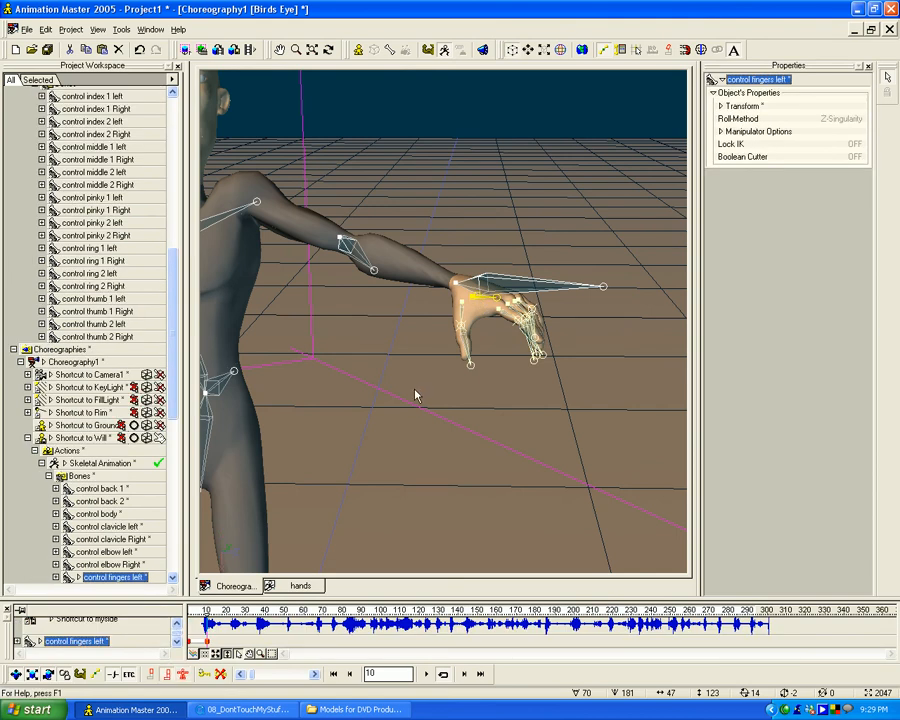
pyautogui.hotkey('ctrl', 'v')
pyautogui.press('t')
pyautogui.moveTo(529, 364); pyautogui.dragTo(483, 366)
pyautogui.click(300, 586)
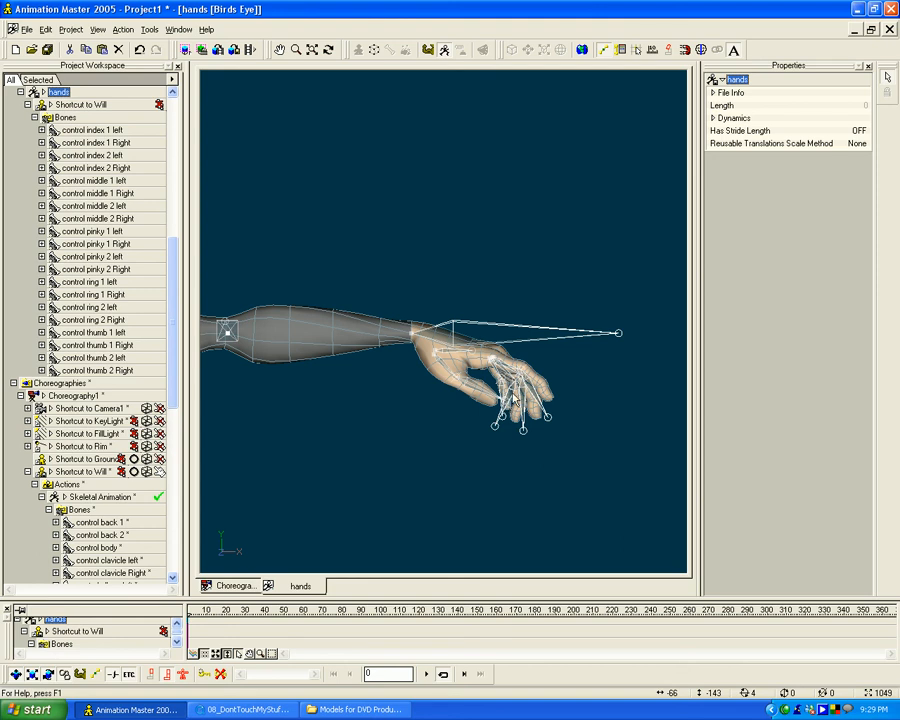
pyautogui.click(238, 586)
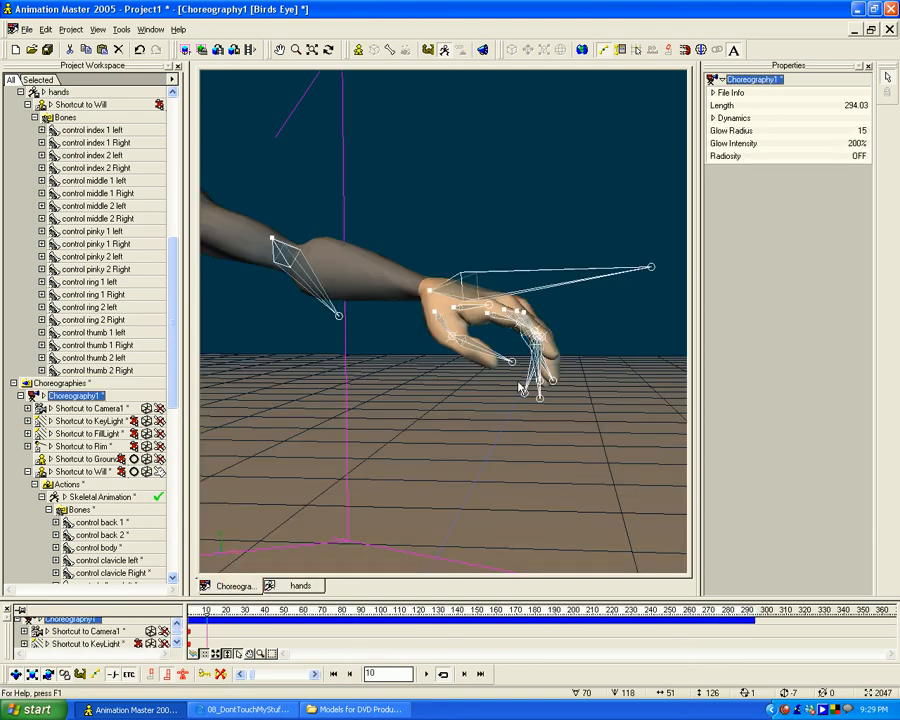
# Inspect the right hand's finger pose and Will's whole figure in the choreography at frame 10.
pyautogui.scroll(-6, 519, 388)
pyautogui.moveTo(350, 408); pyautogui.dragTo(549, 414, button='middle')
pyautogui.scroll(3, 549, 414)
pyautogui.moveTo(263, 418); pyautogui.dragTo(321, 419, button='middle')
pyautogui.scroll(3, 321, 419)
pyautogui.click(360, 353)
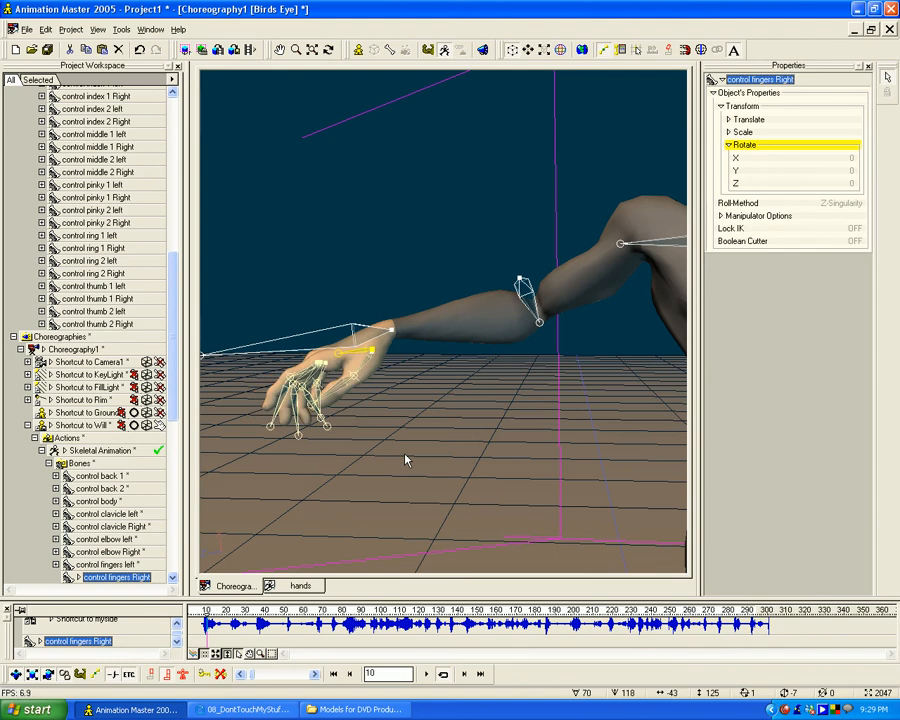
pyautogui.scroll(-4, 405, 460)
pyautogui.scroll(5, 458, 391)
pyautogui.moveTo(554, 384); pyautogui.dragTo(479, 380, button='middle')
pyautogui.scroll(-2, 477, 387)
pyautogui.scroll(-2, 479, 386)
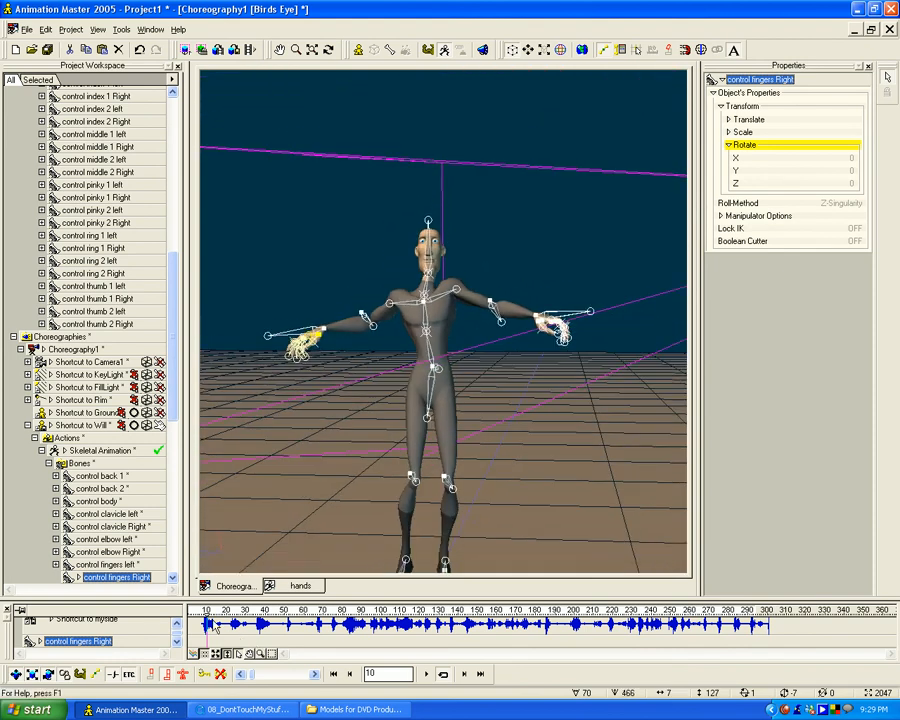
# Enlarge the timeline area and collapse the hands action in the project tree.
pyautogui.moveTo(277, 598); pyautogui.dragTo(267, 476)
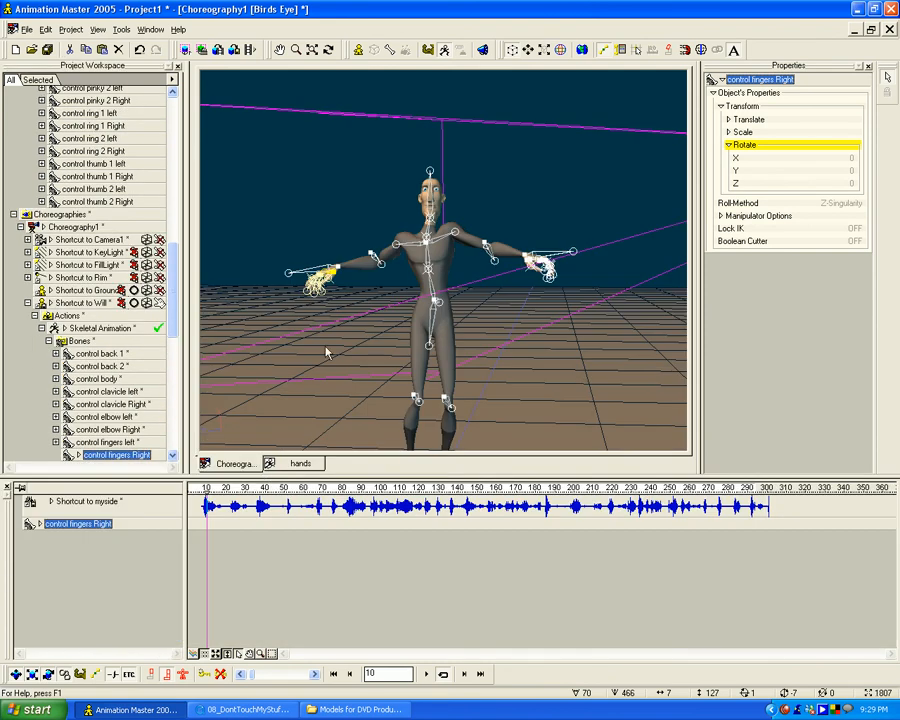
pyautogui.moveTo(172, 261); pyautogui.dragTo(160, 178)
pyautogui.scroll(-4, 160, 178)
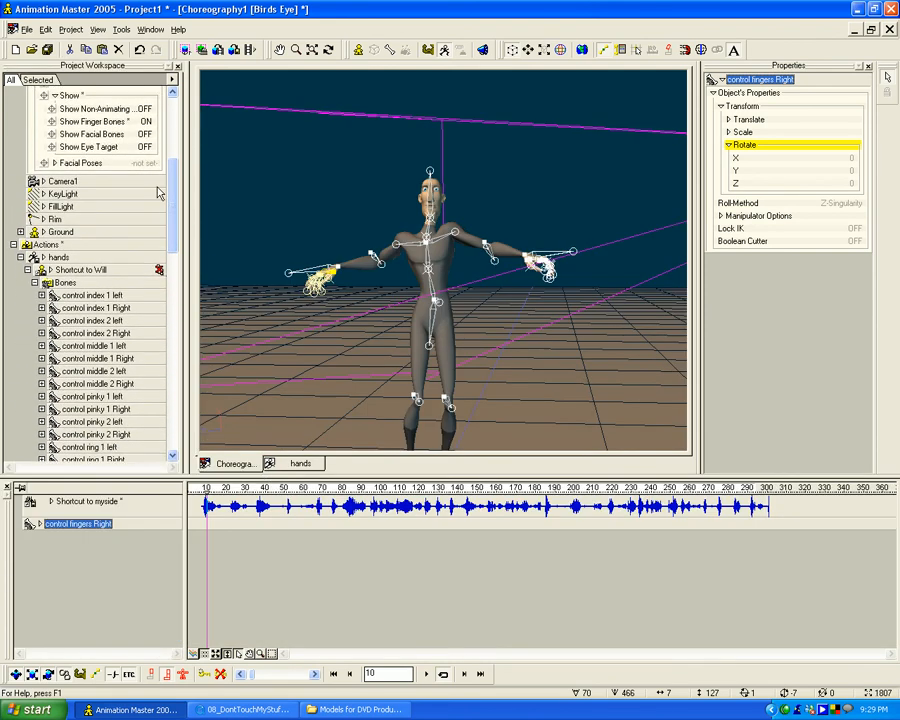
pyautogui.click(21, 256)
pyautogui.scroll(-3, 66, 228)
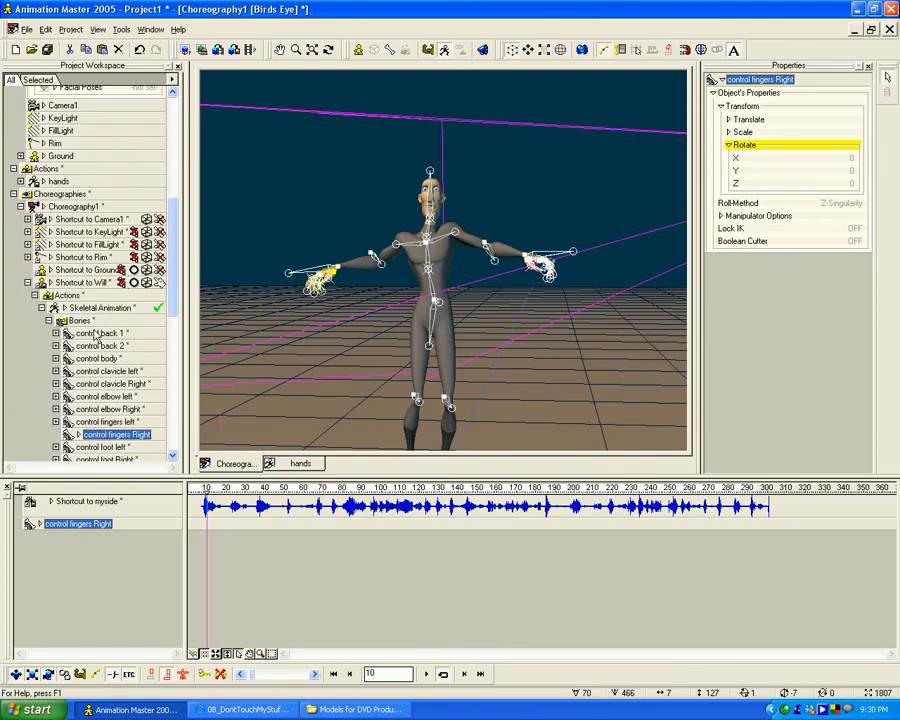
# Save the choreography as "Don't Touch My Stuff_01" in the Choreographies folder.
pyautogui.rightClick(86, 168)
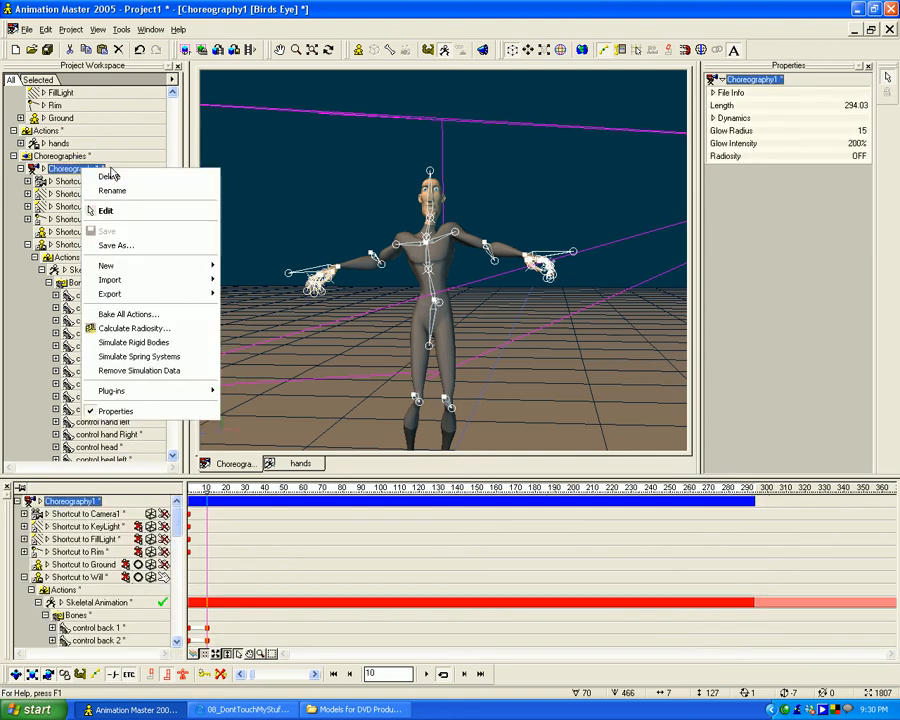
pyautogui.click(118, 245)
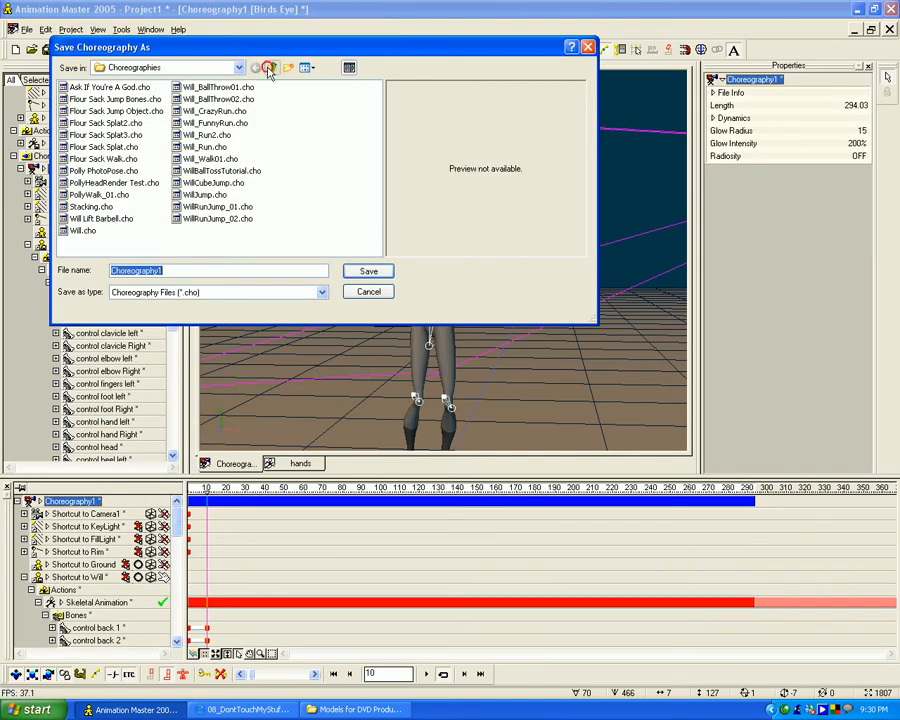
pyautogui.click(271, 67)
pyautogui.click(271, 67)
pyautogui.click(270, 68)
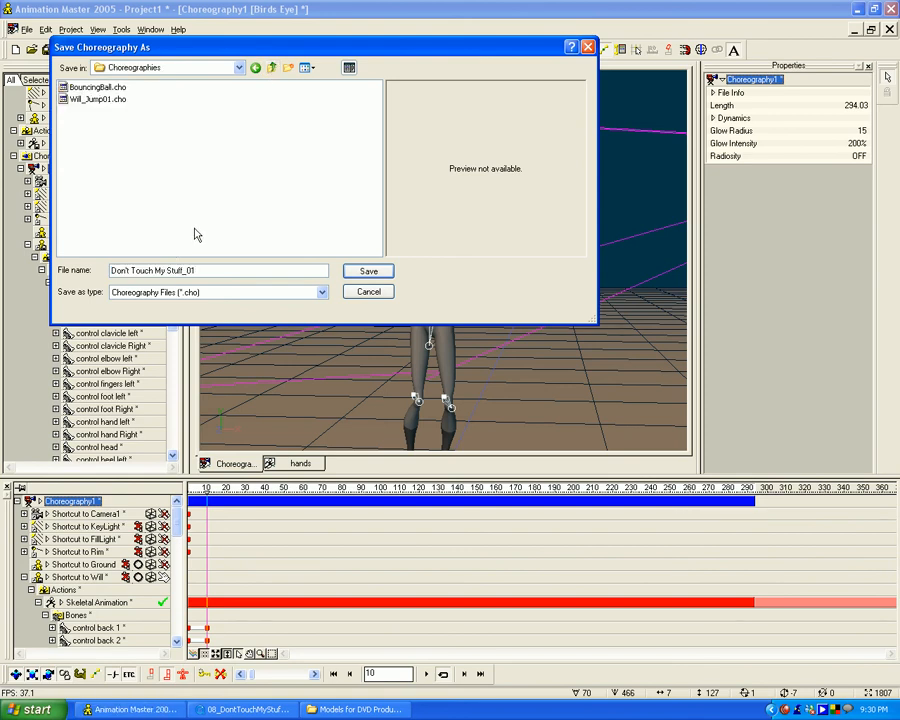
pyautogui.press('Return')
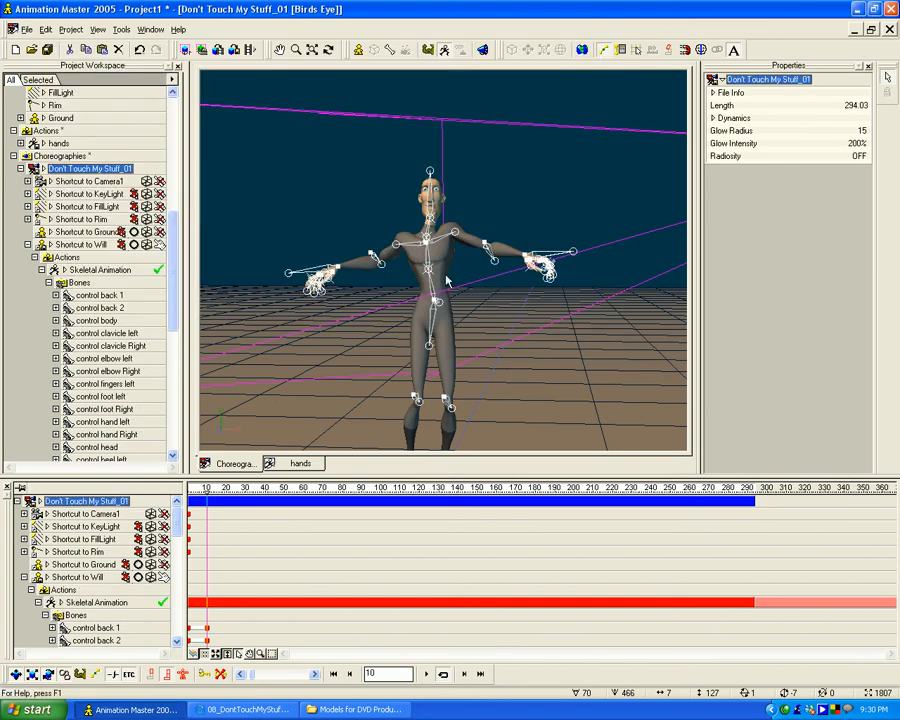
# Select the left heel control from the timeline's bone list and adjust it slightly at frame 10.
pyautogui.press('t')
pyautogui.moveTo(485, 266); pyautogui.dragTo(474, 270)
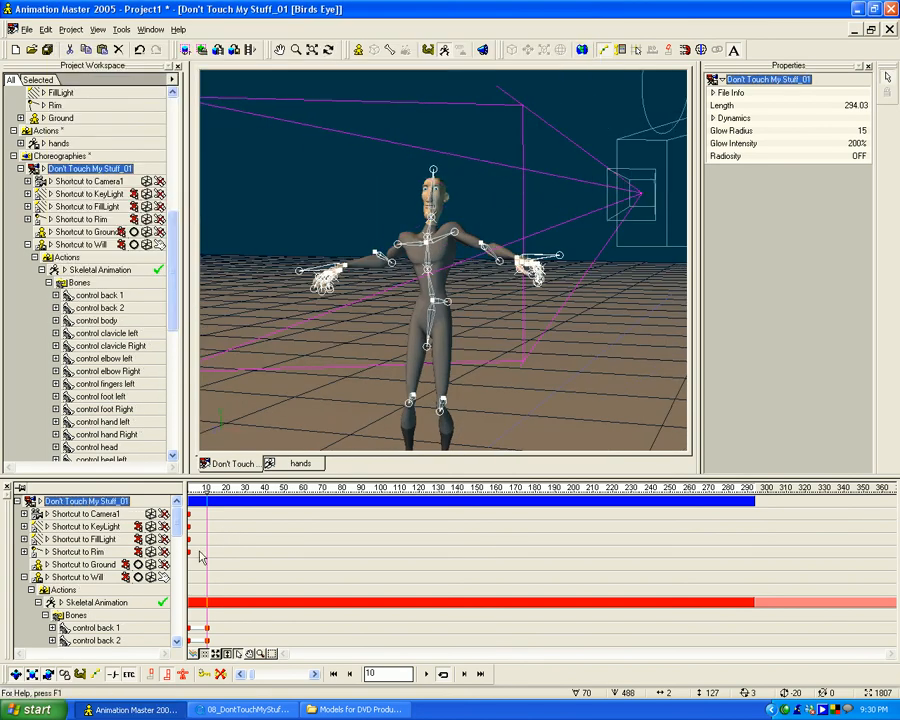
pyautogui.moveTo(207, 491)
pyautogui.mouseDown()
pyautogui.moveTo(188, 490)
pyautogui.moveTo(207, 491)
pyautogui.mouseUp()
pyautogui.moveTo(180, 500); pyautogui.dragTo(181, 572)
pyautogui.click(105, 568)
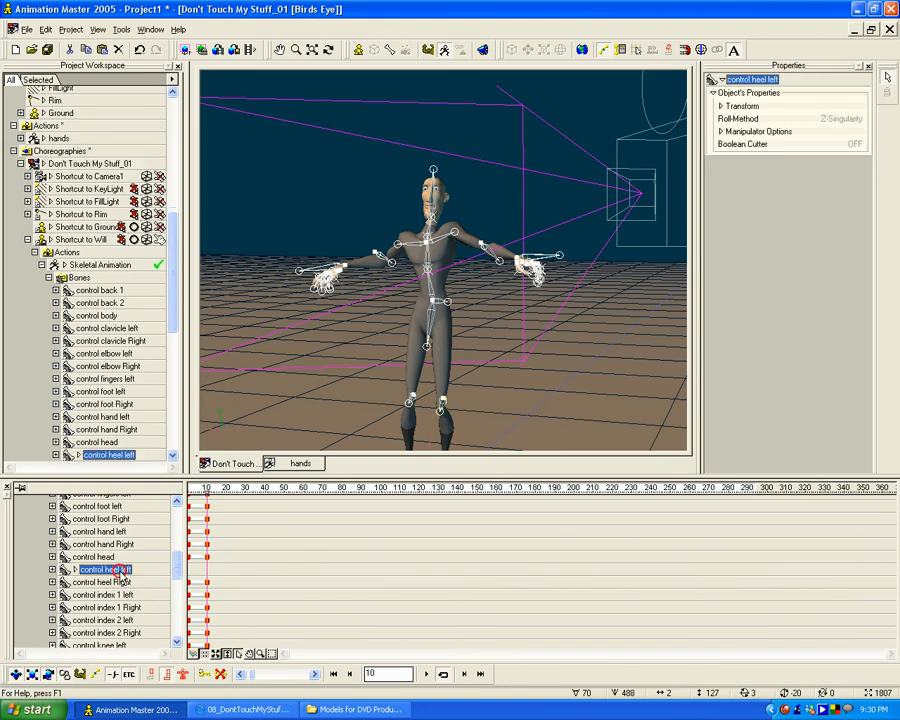
pyautogui.moveTo(484, 382); pyautogui.dragTo(482, 237, button='middle')
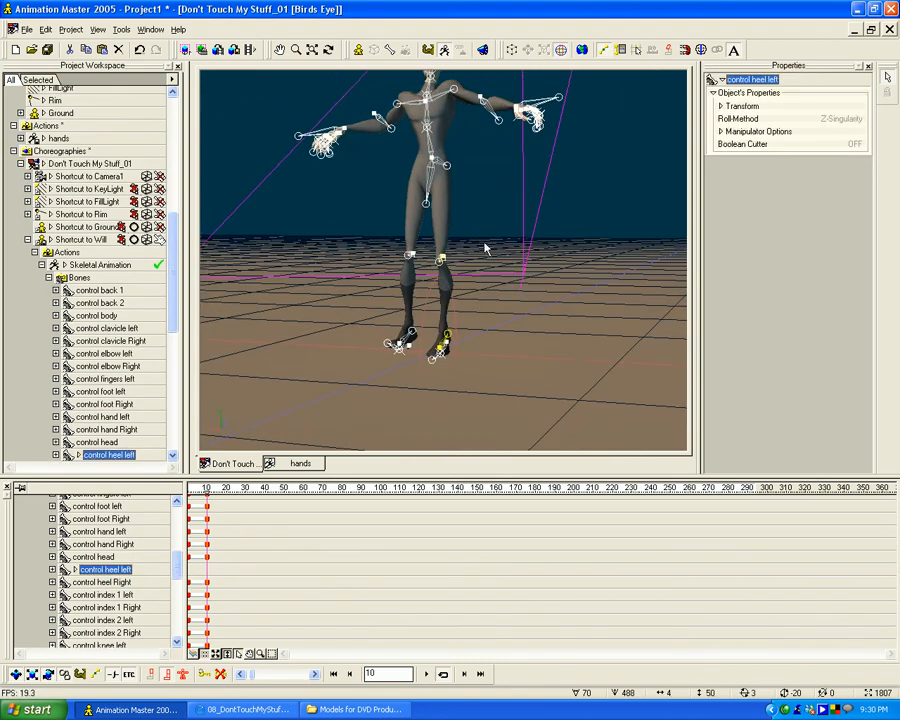
pyautogui.scroll(4, 482, 237)
pyautogui.moveTo(450, 373)
pyautogui.mouseDown()
pyautogui.moveTo(445, 354)
pyautogui.moveTo(449, 376)
pyautogui.mouseUp()
pyautogui.click(314, 352)
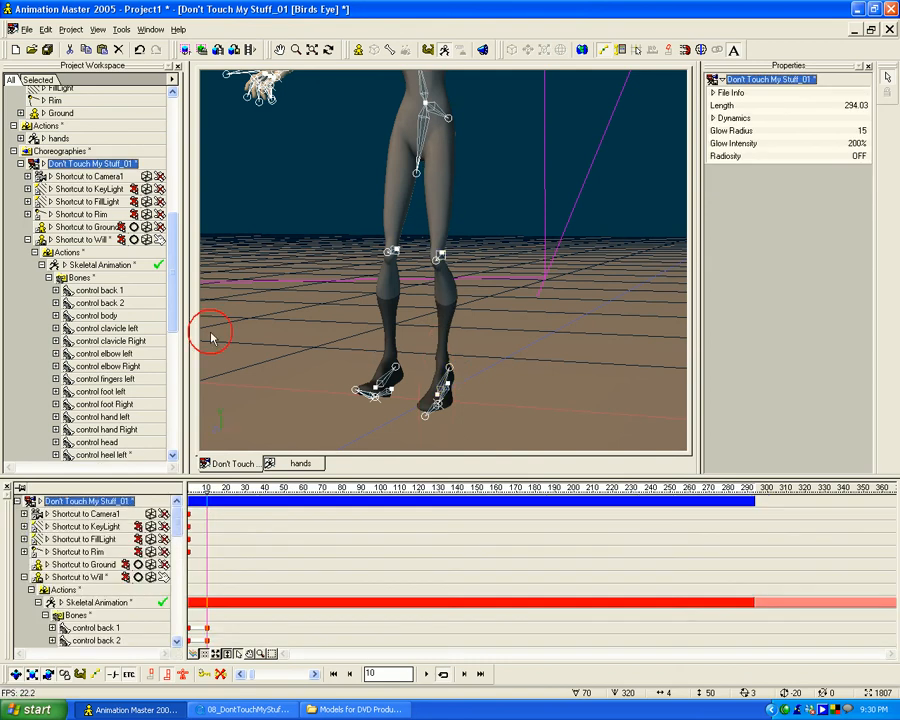
# Display the keyframes of all Will's animated bones in the timeline and view the whole figure at frame 0.
pyautogui.scroll(-1, 155, 303)
pyautogui.click(80, 229)
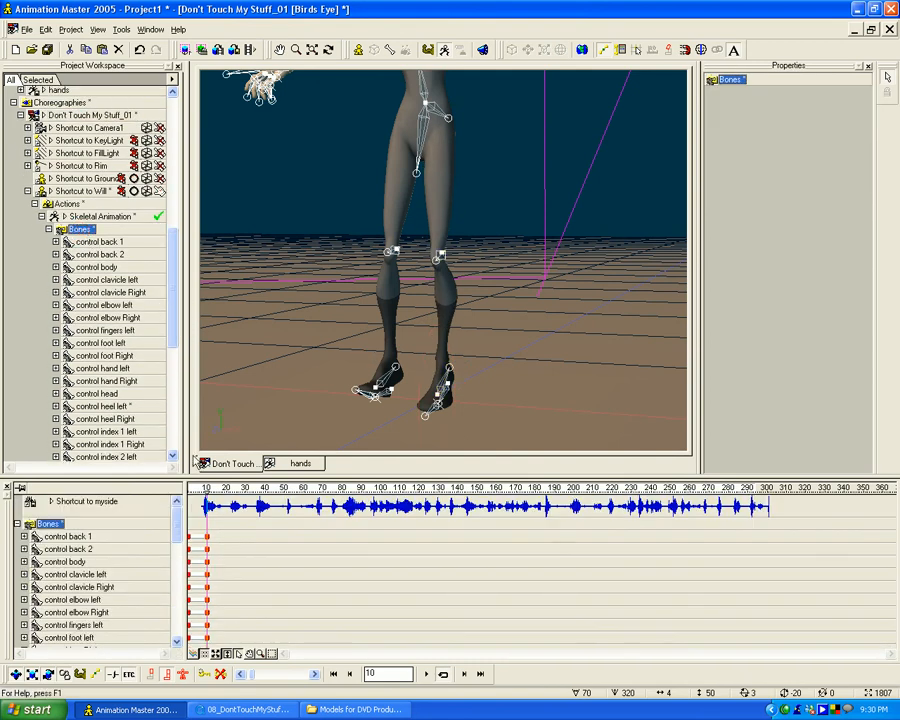
pyautogui.click(178, 524)
pyautogui.moveTo(178, 524); pyautogui.dragTo(179, 493)
pyautogui.moveTo(356, 295); pyautogui.dragTo(370, 362, button='middle')
pyautogui.scroll(-5, 378, 358)
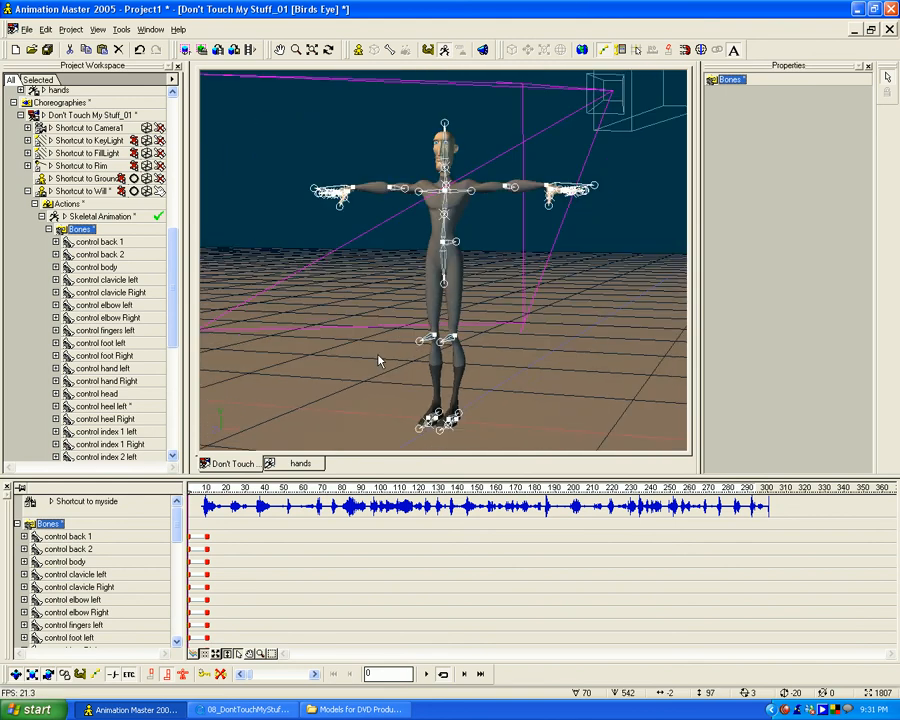
pyautogui.moveTo(414, 324); pyautogui.dragTo(411, 312, button='middle')
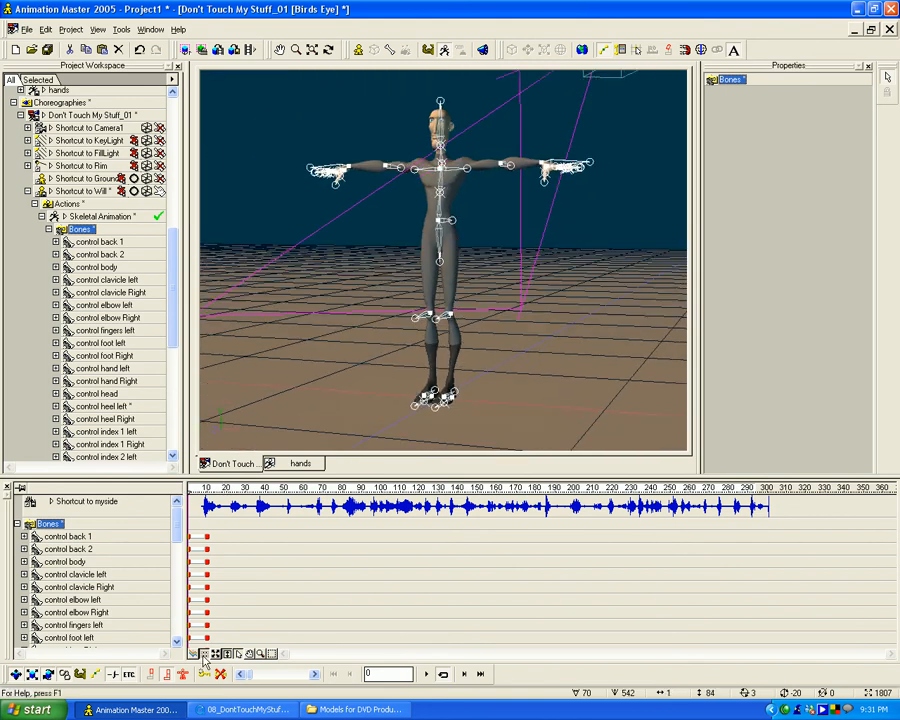
# Force a keyframe for every bone of the Will model at frame 0 and scrub ahead to frame 8.
pyautogui.moveTo(188, 490); pyautogui.dragTo(185, 490)
pyautogui.click(185, 676)
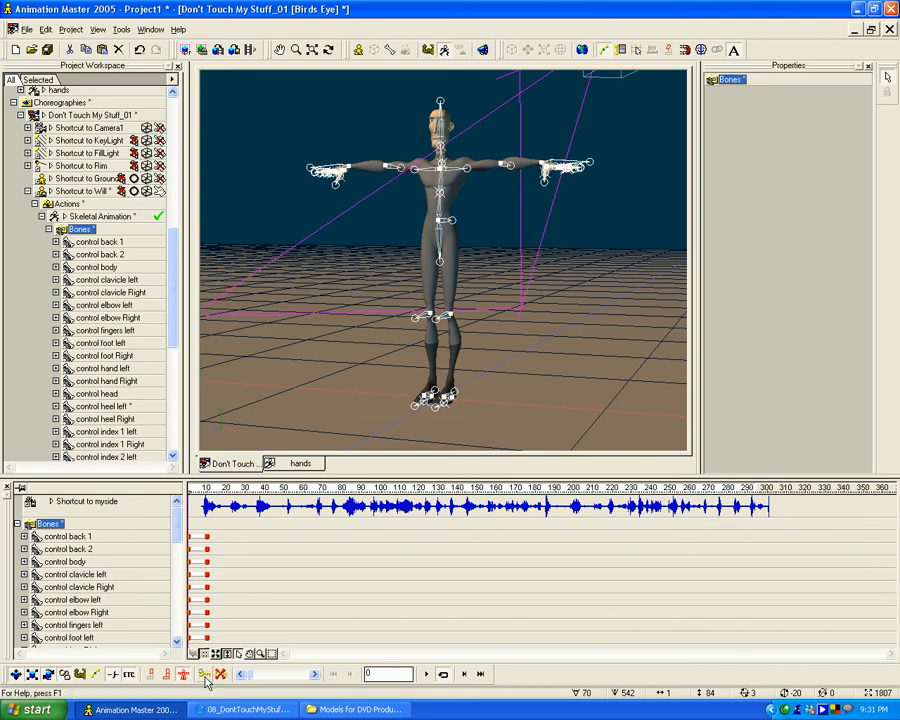
pyautogui.click(205, 676)
pyautogui.moveTo(209, 490)
pyautogui.mouseDown()
pyautogui.moveTo(159, 490)
pyautogui.moveTo(213, 489)
pyautogui.moveTo(194, 489)
pyautogui.moveTo(203, 489)
pyautogui.mouseUp()
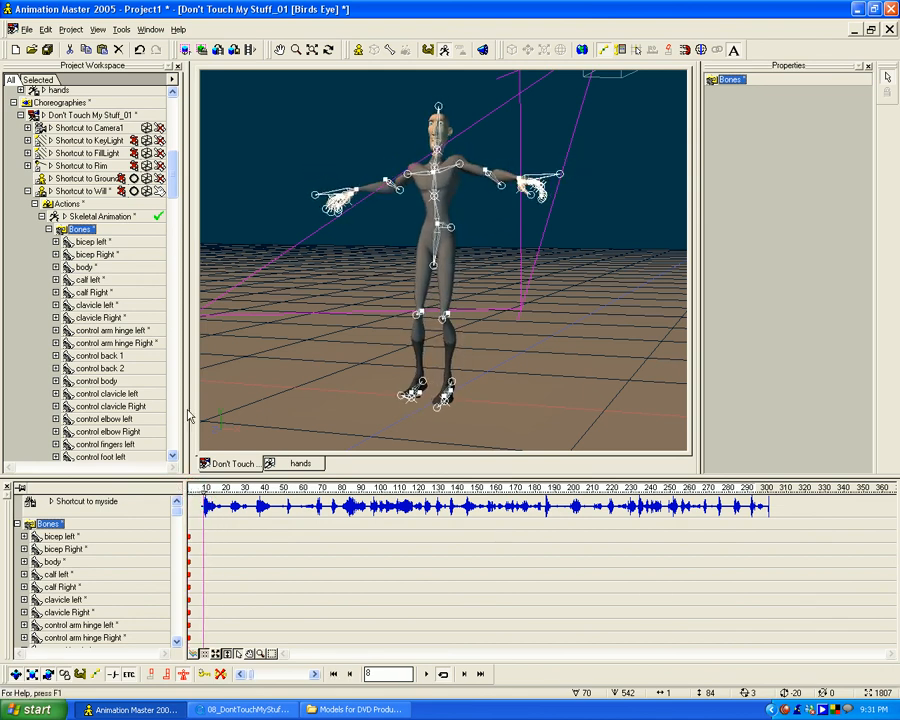
# Collapse Will's bones folder in the project tree and delete the bones' keyframes at frame 10.
pyautogui.moveTo(176, 180)
pyautogui.mouseDown()
pyautogui.moveTo(176, 440)
pyautogui.moveTo(176, 177)
pyautogui.mouseUp()
pyautogui.click(49, 268)
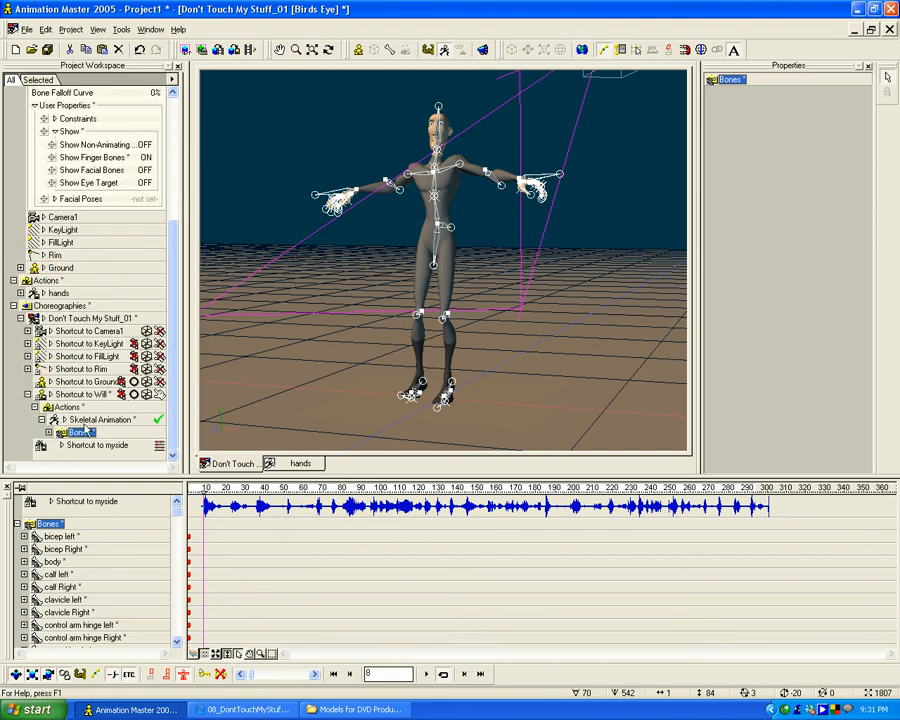
pyautogui.moveTo(176, 504)
pyautogui.mouseDown()
pyautogui.moveTo(177, 532)
pyautogui.moveTo(207, 491)
pyautogui.moveTo(178, 491)
pyautogui.moveTo(212, 490)
pyautogui.moveTo(183, 488)
pyautogui.moveTo(391, 489)
pyautogui.moveTo(168, 501)
pyautogui.mouseUp()
pyautogui.click(221, 675)
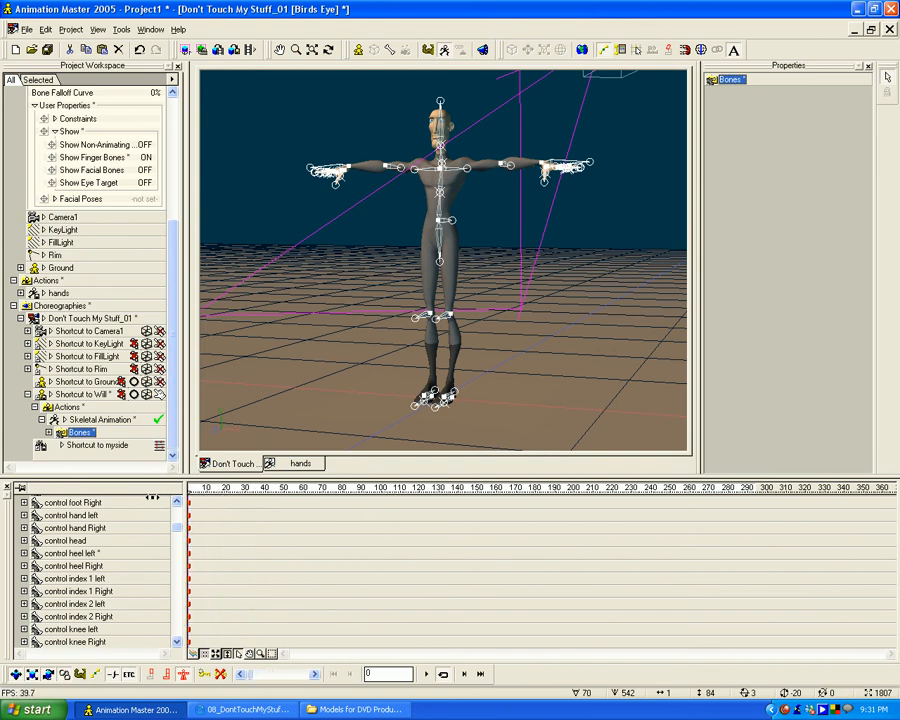
# Turn off the Show Finger Bones option in Will's user properties.
pyautogui.moveTo(189, 490)
pyautogui.mouseDown()
pyautogui.moveTo(212, 490)
pyautogui.moveTo(180, 491)
pyautogui.mouseUp()
pyautogui.scroll(1, 425, 277)
pyautogui.moveTo(425, 277)
pyautogui.mouseDown(button='middle')
pyautogui.moveTo(427, 303)
pyautogui.moveTo(427, 290)
pyautogui.mouseUp(button='middle')
pyautogui.scroll(2, 427, 290)
pyautogui.scroll(-3, 427, 290)
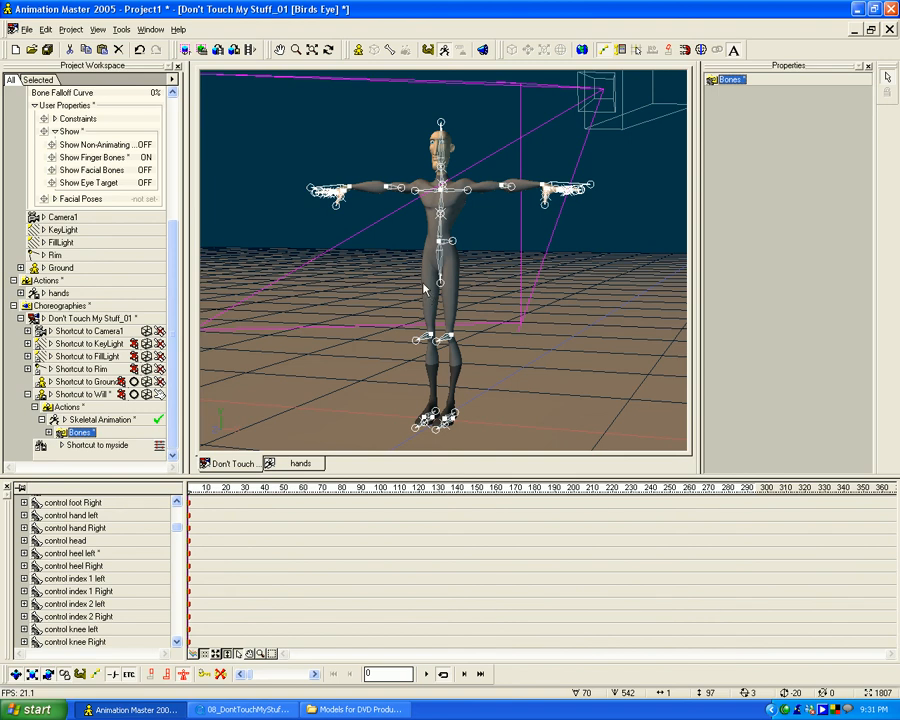
pyautogui.moveTo(191, 490); pyautogui.dragTo(141, 488)
pyautogui.moveTo(172, 256); pyautogui.dragTo(177, 213)
pyautogui.click(145, 224)
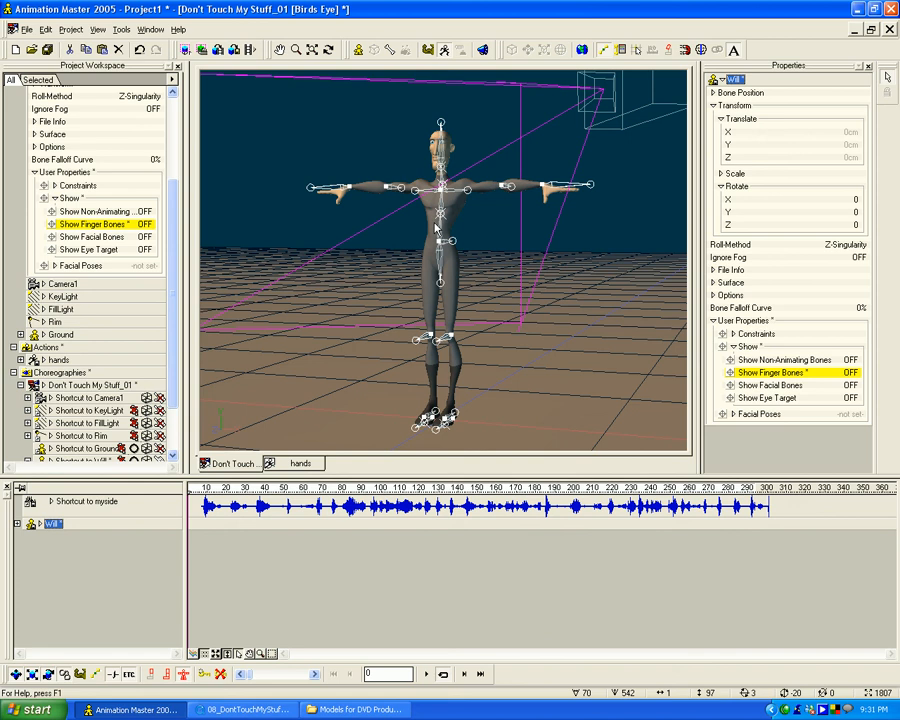
# Switch to the 08_DontTouchMyStuff_Reference.mov player, scrub through the opening poses and return to Animation Master.
pyautogui.click(256, 711)
pyautogui.moveTo(405, 180); pyautogui.dragTo(422, 157)
pyautogui.moveTo(274, 512); pyautogui.dragTo(221, 517)
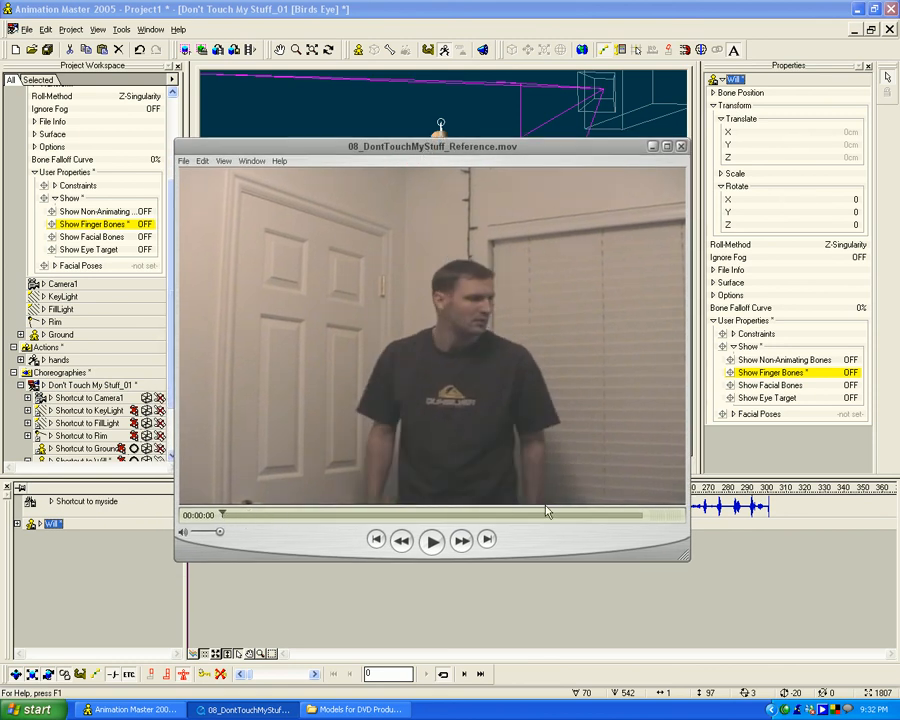
pyautogui.moveTo(224, 517); pyautogui.dragTo(272, 515)
pyautogui.click(564, 10)
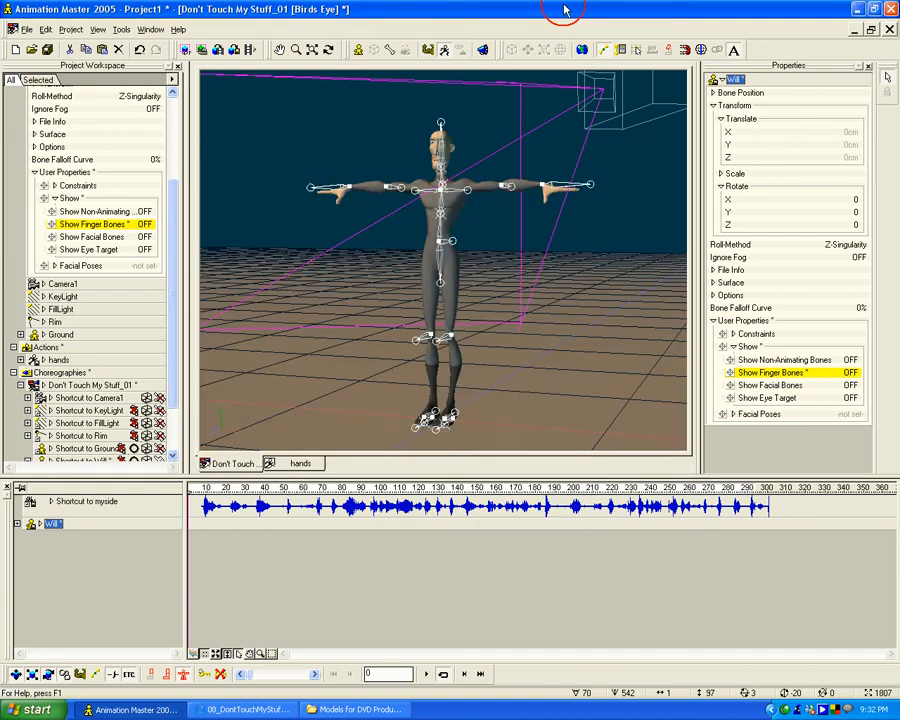
# In the Camera1 view, raise the body control slightly, lower the right hand to about X -34, Y 9, Z -17 cm and rotate it downward.
pyautogui.press('1')
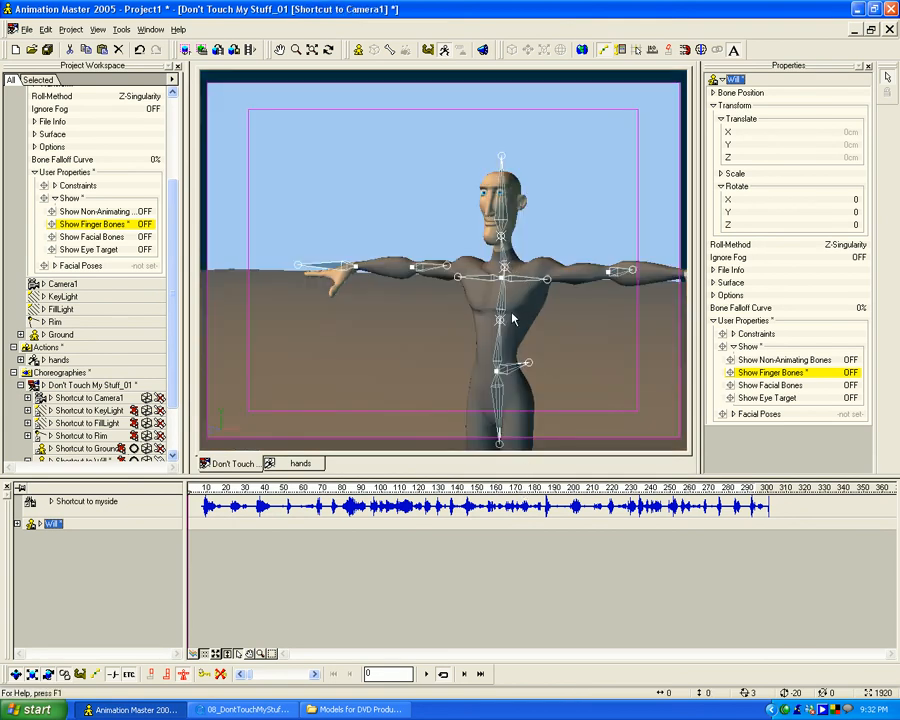
pyautogui.click(508, 370)
pyautogui.moveTo(498, 372); pyautogui.dragTo(498, 368)
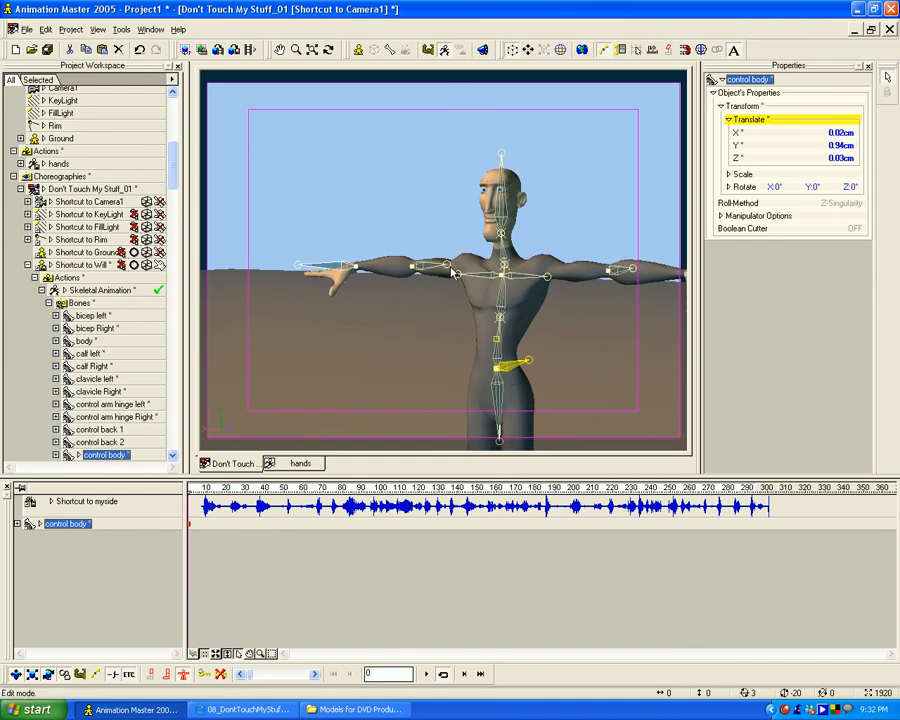
pyautogui.click(347, 270)
pyautogui.moveTo(368, 277); pyautogui.dragTo(425, 371)
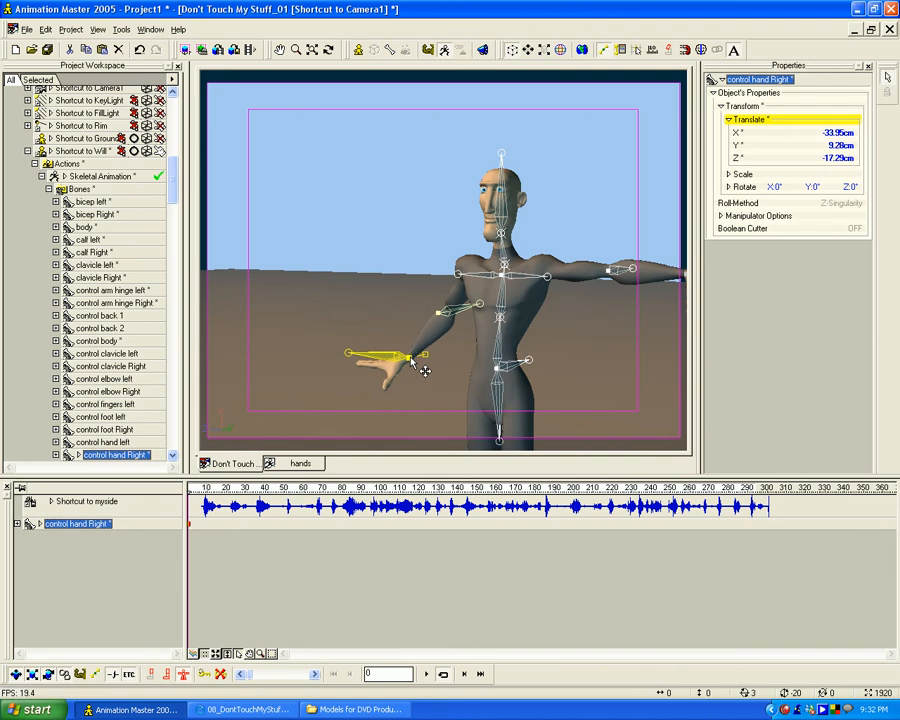
pyautogui.moveTo(350, 354); pyautogui.dragTo(383, 418)
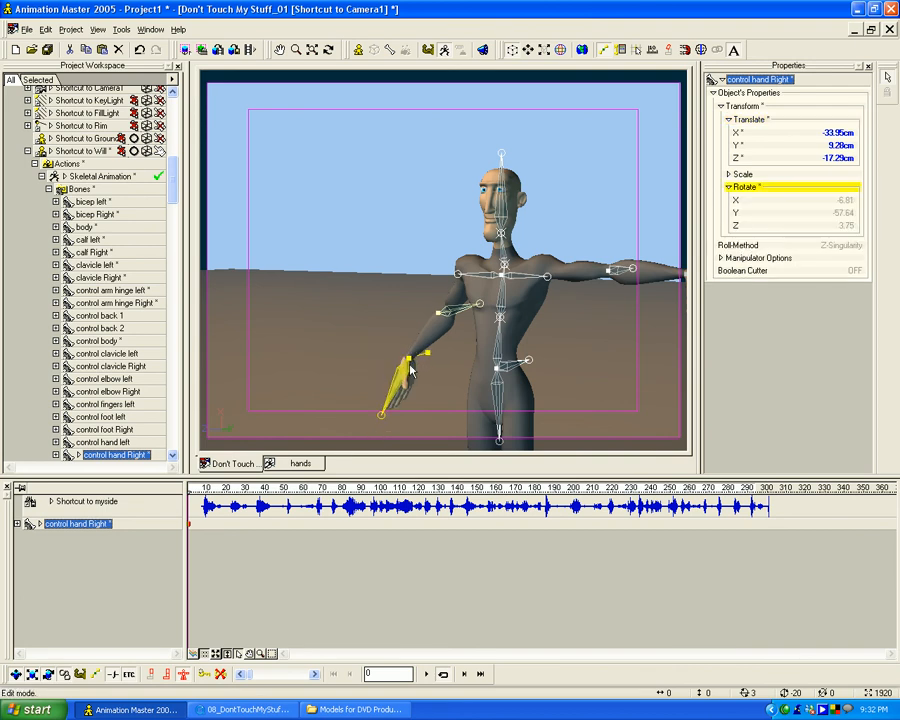
# Check the actor's starting pose in the reference movie and minimize the player.
pyautogui.click(245, 709)
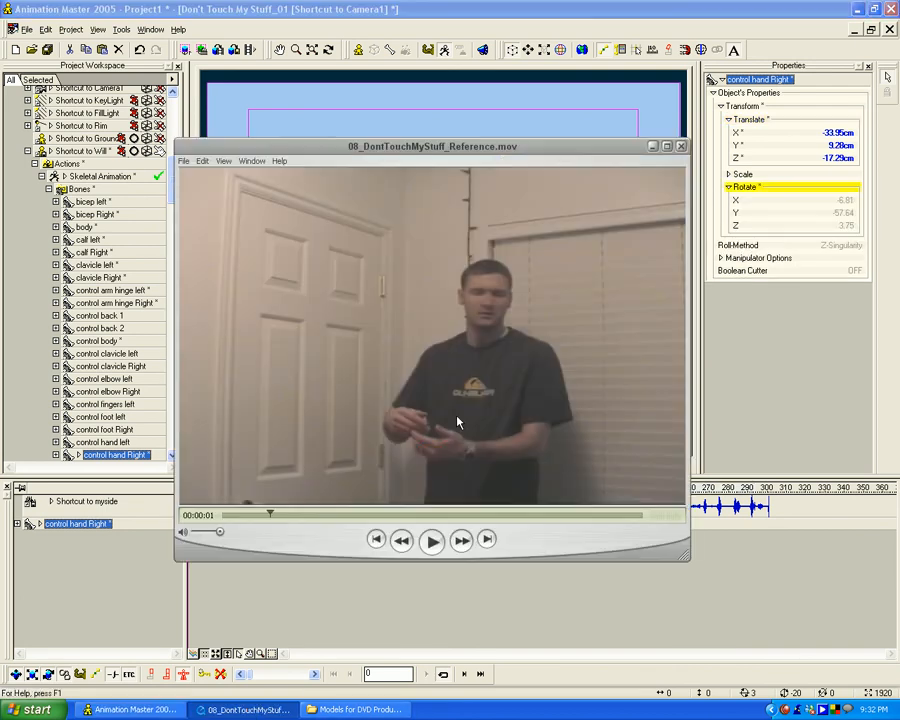
pyautogui.moveTo(270, 513); pyautogui.dragTo(231, 517)
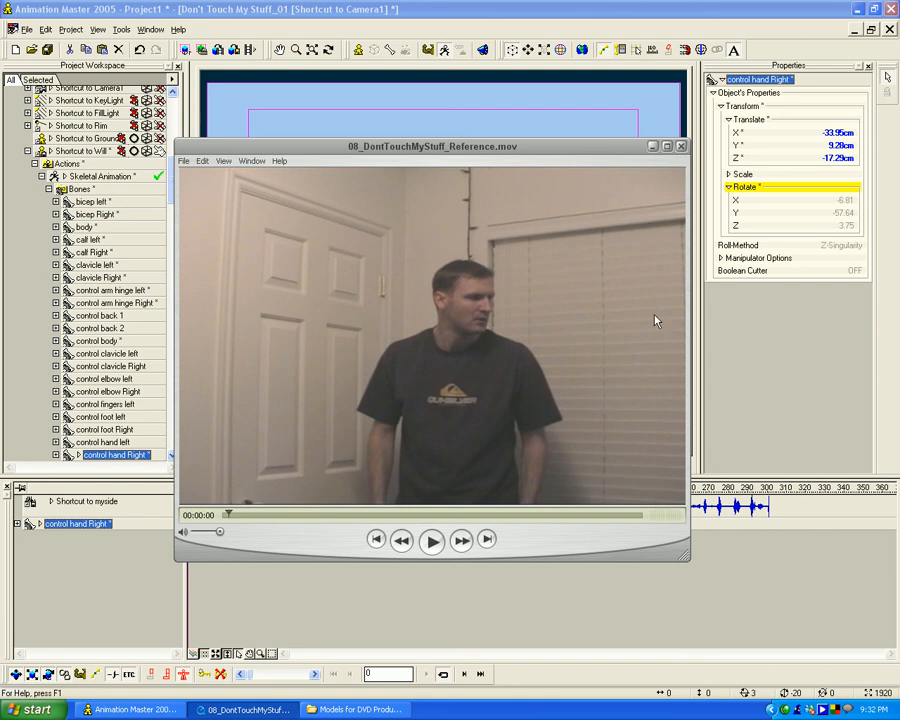
pyautogui.click(653, 145)
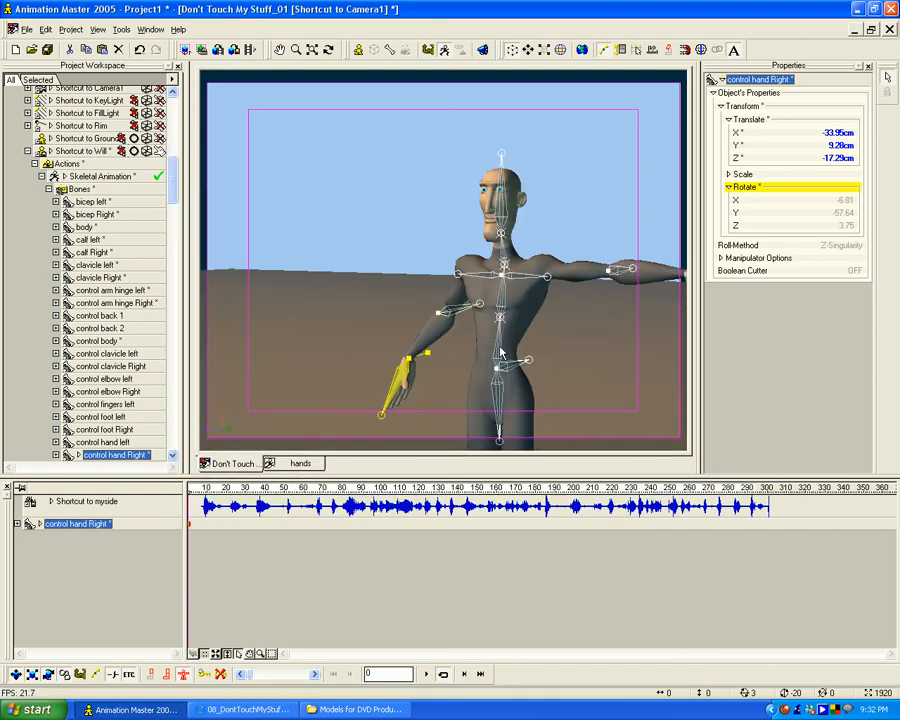
# Rotate the lower back and right elbow controls, and lower the right hand to about X -46, Y -6, Z -42 cm.
pyautogui.click(499, 322)
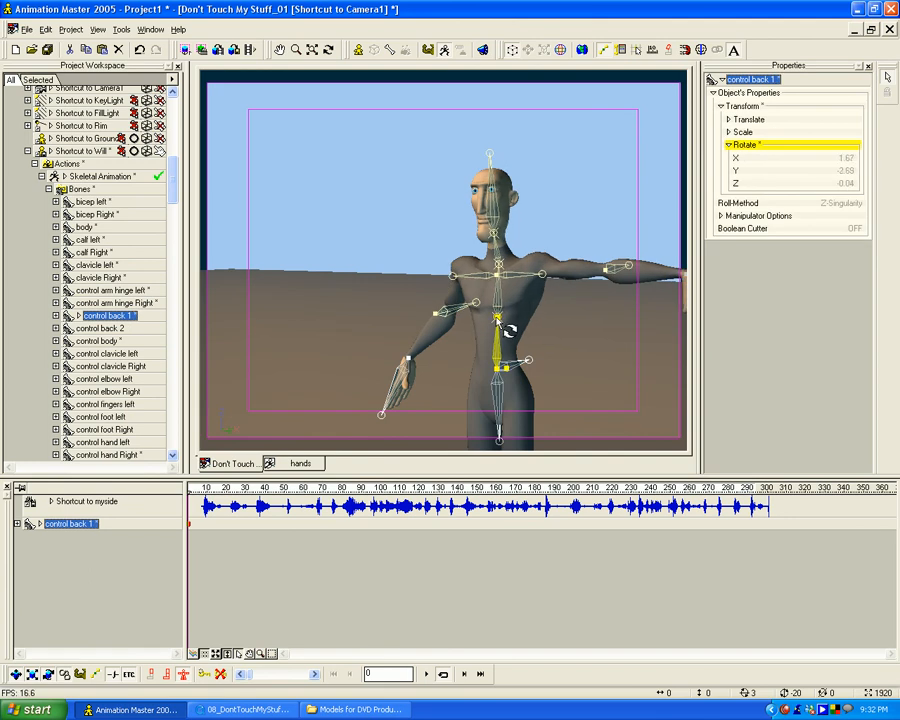
pyautogui.click(478, 307)
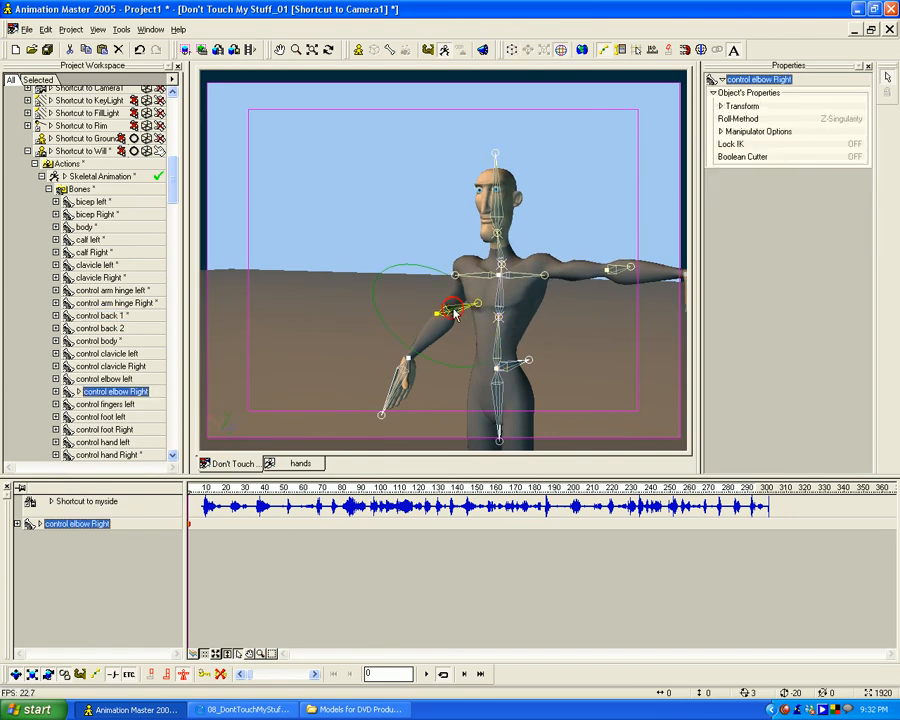
pyautogui.click(418, 384)
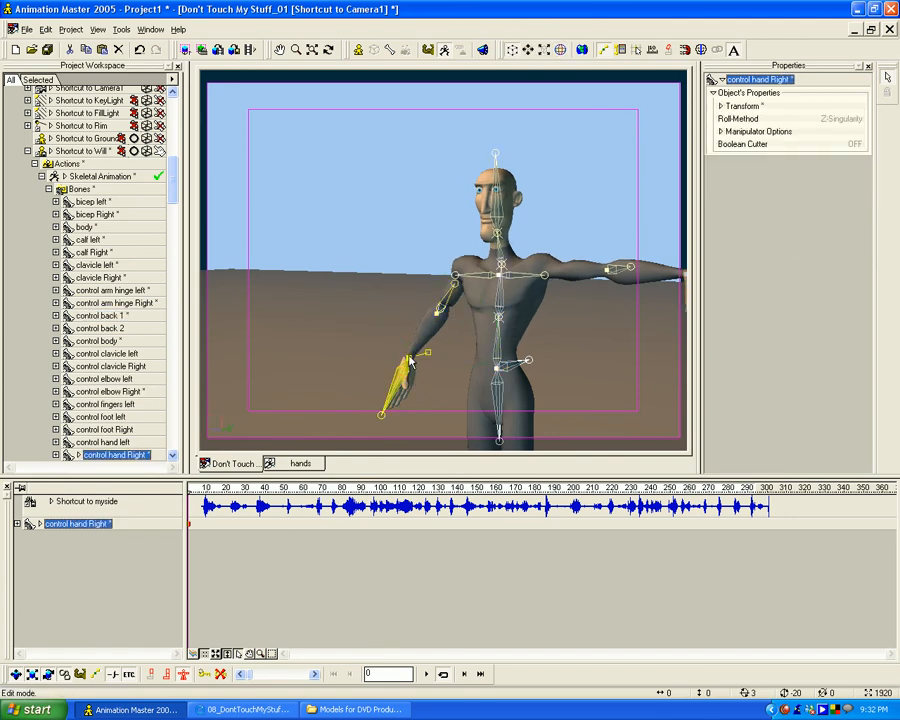
pyautogui.moveTo(411, 359); pyautogui.dragTo(465, 341)
pyautogui.press('t')
pyautogui.press('0')
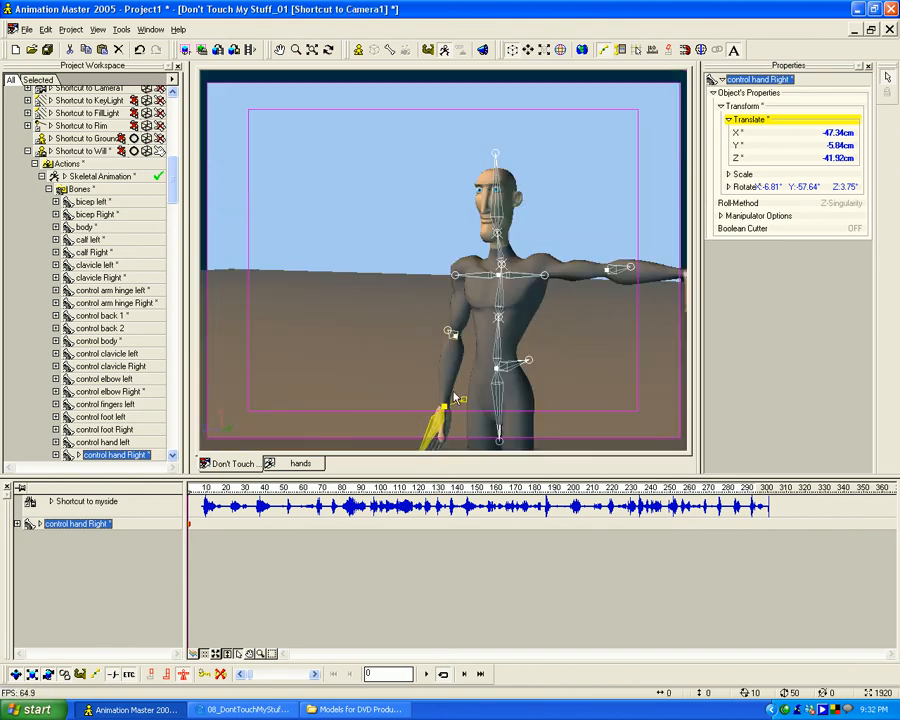
pyautogui.moveTo(459, 419); pyautogui.dragTo(459, 416)
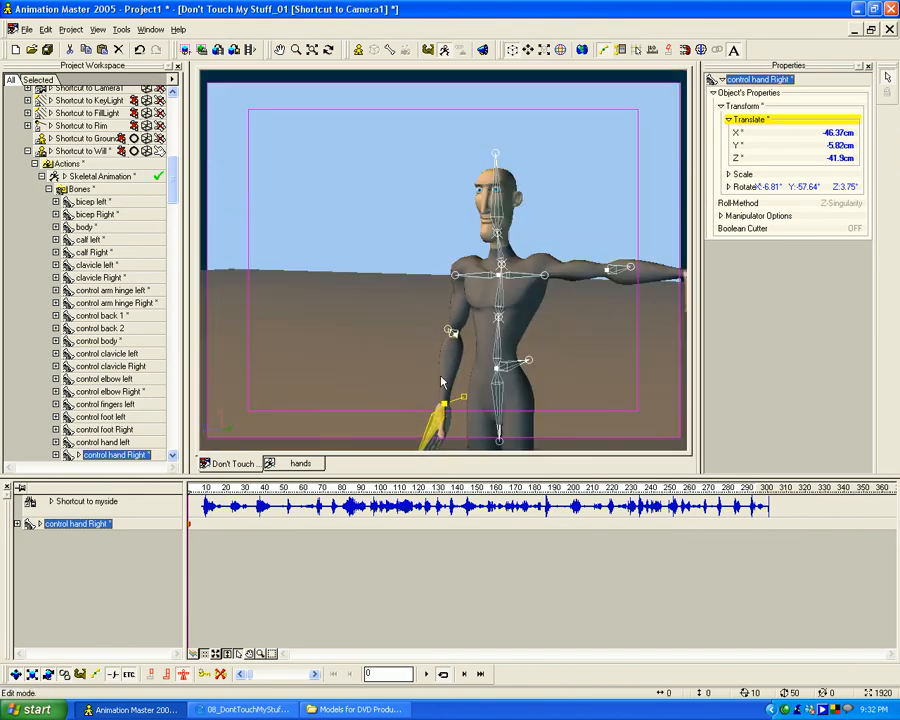
# Rotate the right hand control to about X 22, Y -82, Z -19 degrees while checking it from several angles.
pyautogui.press('t')
pyautogui.moveTo(370, 267)
pyautogui.mouseDown()
pyautogui.moveTo(488, 250)
pyautogui.moveTo(478, 181)
pyautogui.mouseUp()
pyautogui.press('m')
pyautogui.moveTo(484, 260); pyautogui.dragTo(484, 228)
pyautogui.scroll(2, 484, 228)
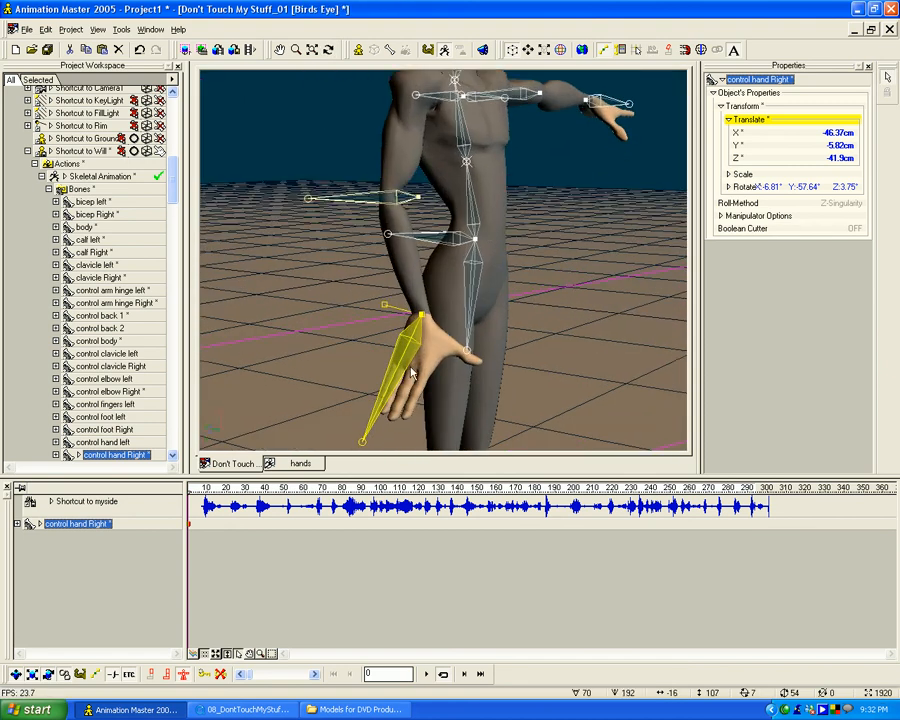
pyautogui.scroll(-2, 423, 362)
pyautogui.moveTo(392, 380); pyautogui.dragTo(450, 341)
pyautogui.press('t')
pyautogui.press('Escape')
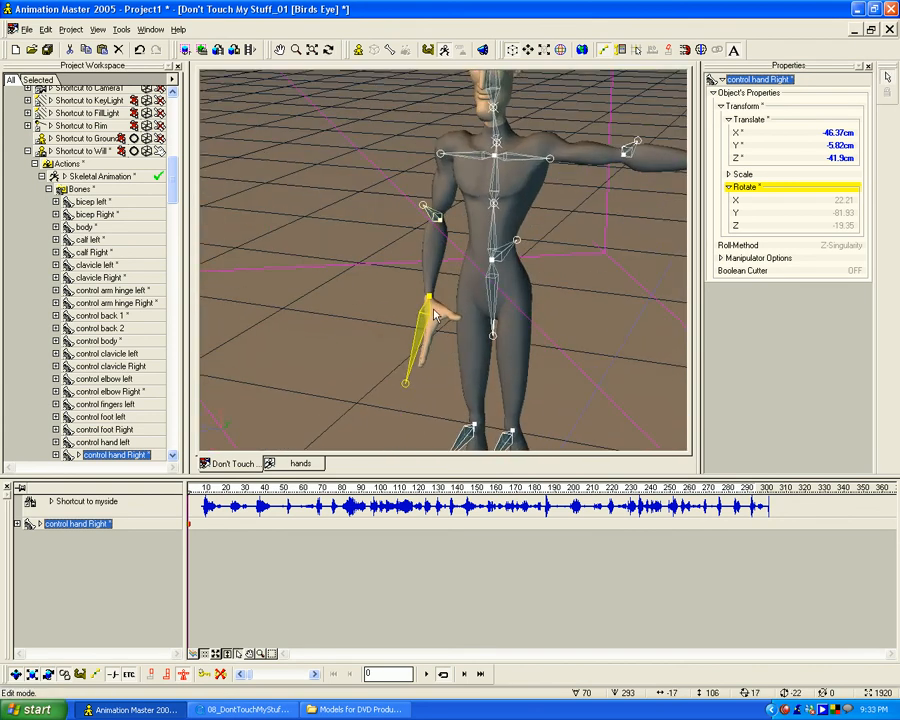
# Reposition the right hand beside Will's body, adjusting it from the camera and side views.
pyautogui.press('1')
pyautogui.moveTo(457, 413); pyautogui.dragTo(396, 408)
pyautogui.press('7')
pyautogui.press('t')
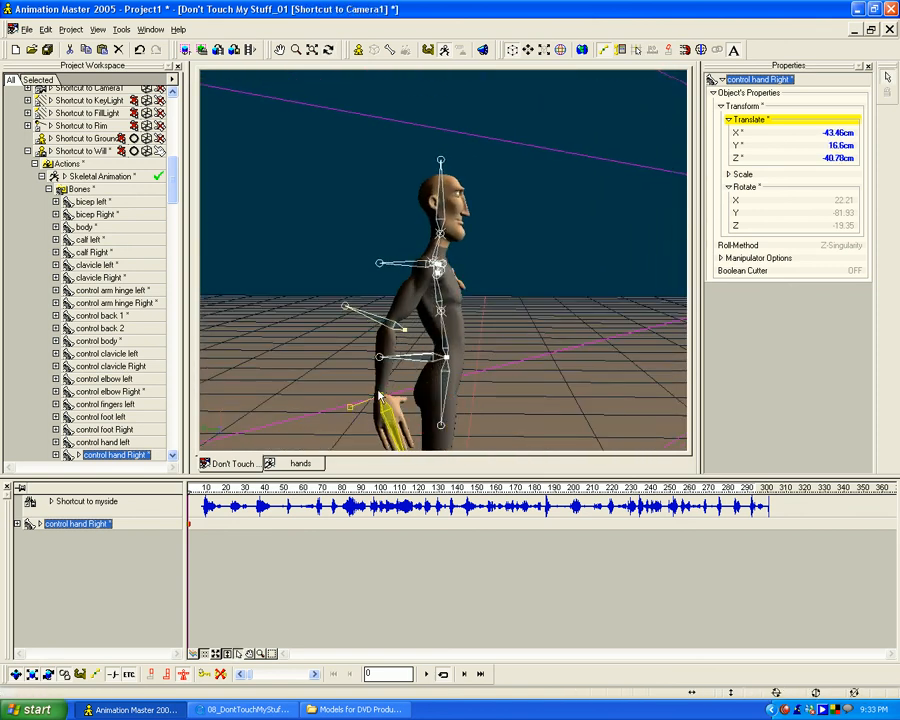
pyautogui.press('0')
pyautogui.moveTo(487, 399); pyautogui.dragTo(526, 380)
pyautogui.press('7')
pyautogui.press('t')
pyautogui.press('Escape')
pyautogui.moveTo(450, 390); pyautogui.dragTo(440, 368)
pyautogui.press('0')
# Rotate the right elbow control, starting with 45 degrees about Y, and move the right hand to about X -46, Y -9, Z -41 cm.
pyautogui.click(473, 287)
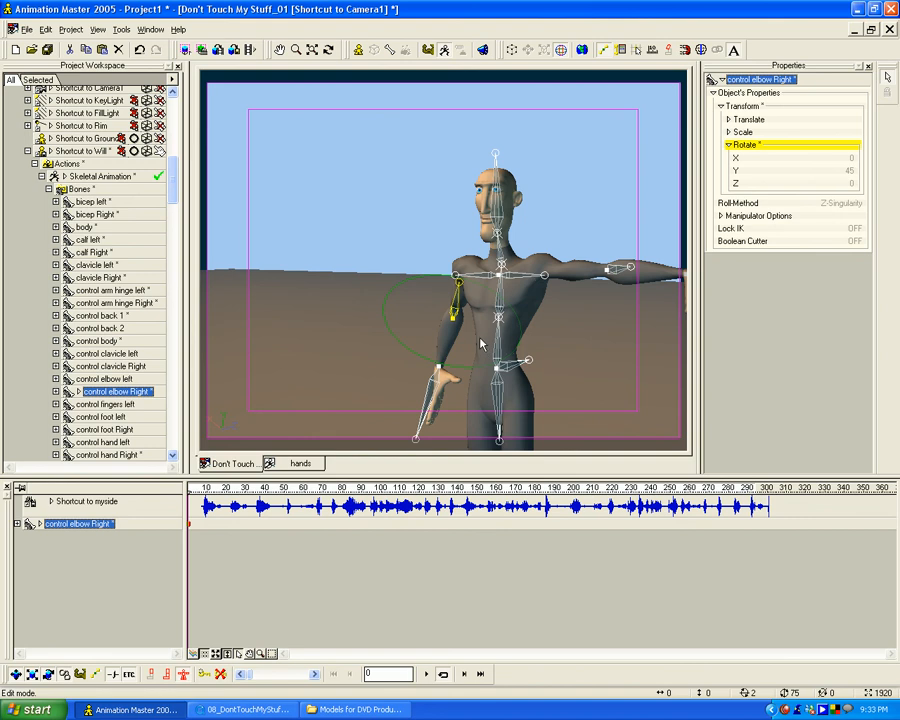
pyautogui.press('t')
pyautogui.moveTo(443, 344); pyautogui.dragTo(518, 340)
pyautogui.moveTo(421, 380); pyautogui.dragTo(580, 377)
pyautogui.moveTo(507, 382); pyautogui.dragTo(482, 405)
pyautogui.press('t')
pyautogui.moveTo(455, 356); pyautogui.dragTo(395, 351)
pyautogui.moveTo(481, 403); pyautogui.dragTo(458, 316)
pyautogui.press('z')
pyautogui.press('t')
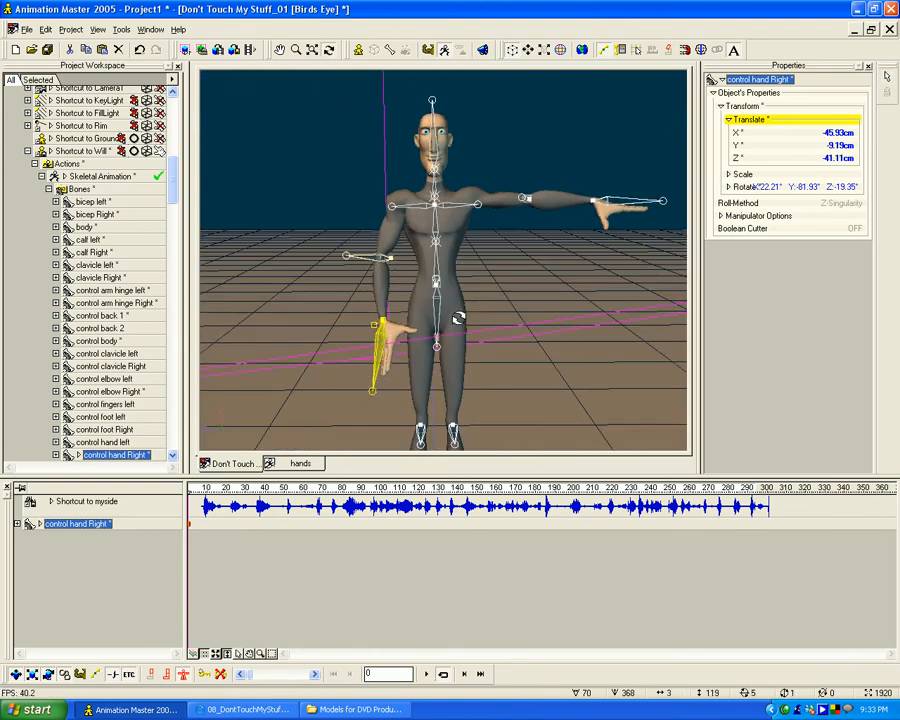
# View the hands action, return to the choreography and shift the right hand to about X -45, Y -9, Z -40 cm.
pyautogui.click(310, 461)
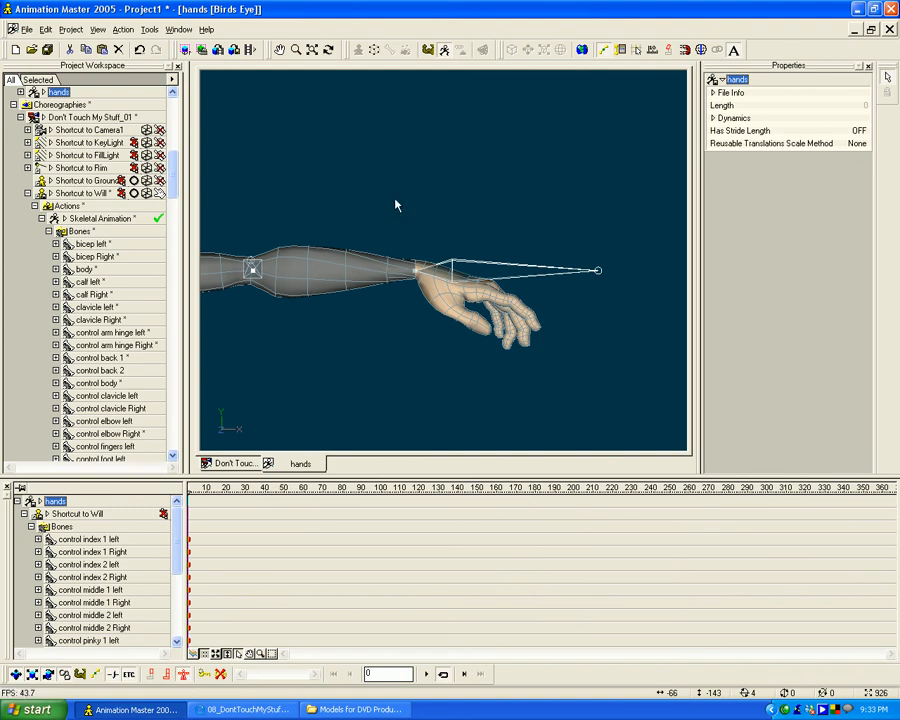
pyautogui.click(230, 463)
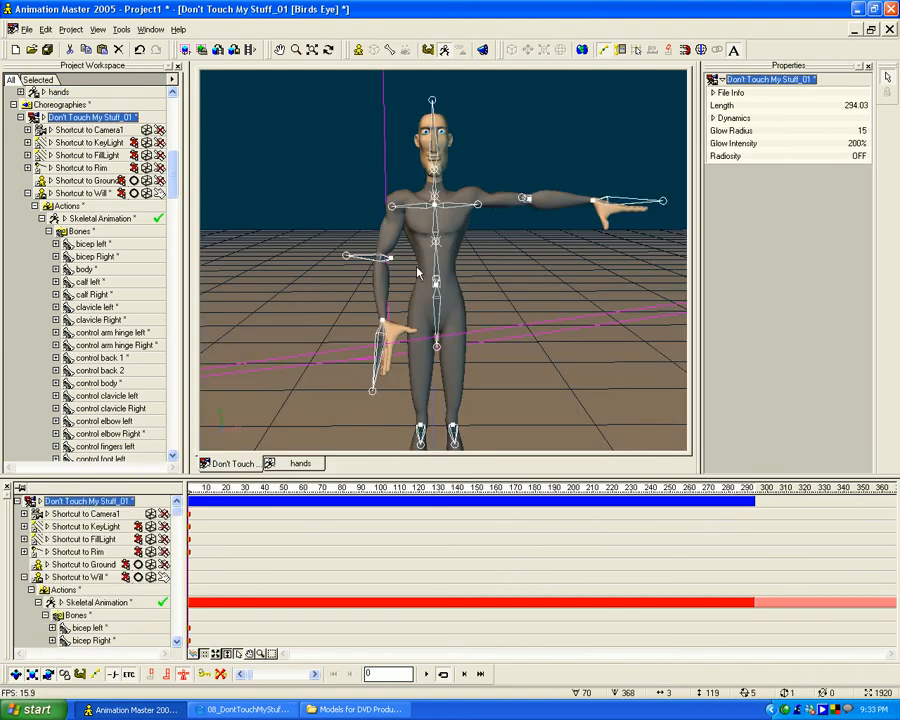
pyautogui.click(383, 355)
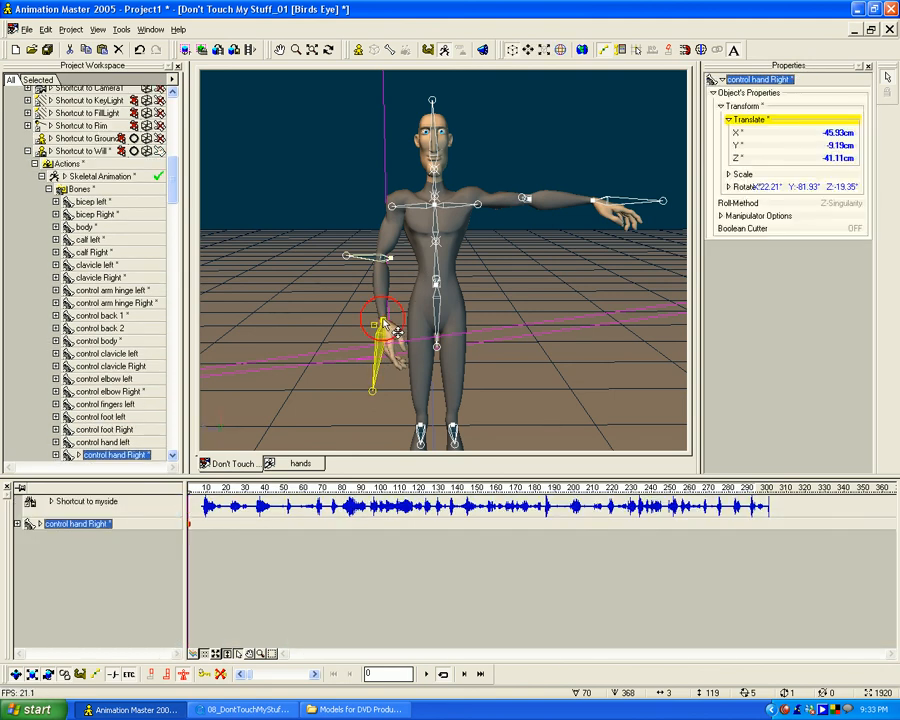
pyautogui.moveTo(400, 326)
pyautogui.mouseDown()
pyautogui.moveTo(440, 319)
pyautogui.moveTo(400, 324)
pyautogui.mouseUp()
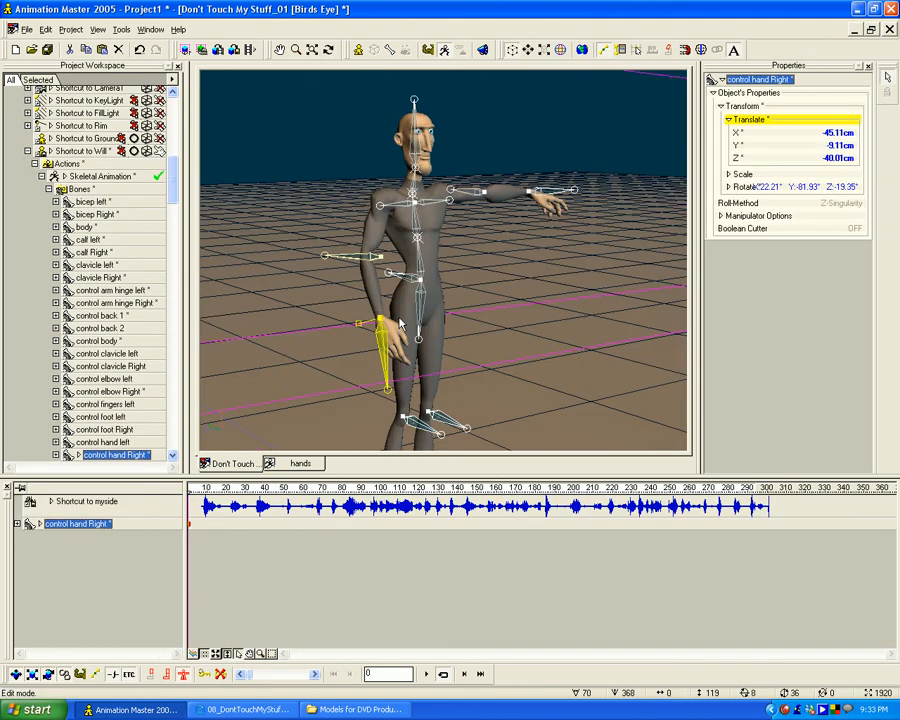
# Rotate the right clavicle control down by about 10 degrees and lower the left clavicle control slightly.
pyautogui.press('1')
pyautogui.moveTo(438, 405); pyautogui.dragTo(520, 396)
pyautogui.press('t')
pyautogui.moveTo(430, 271); pyautogui.dragTo(433, 281)
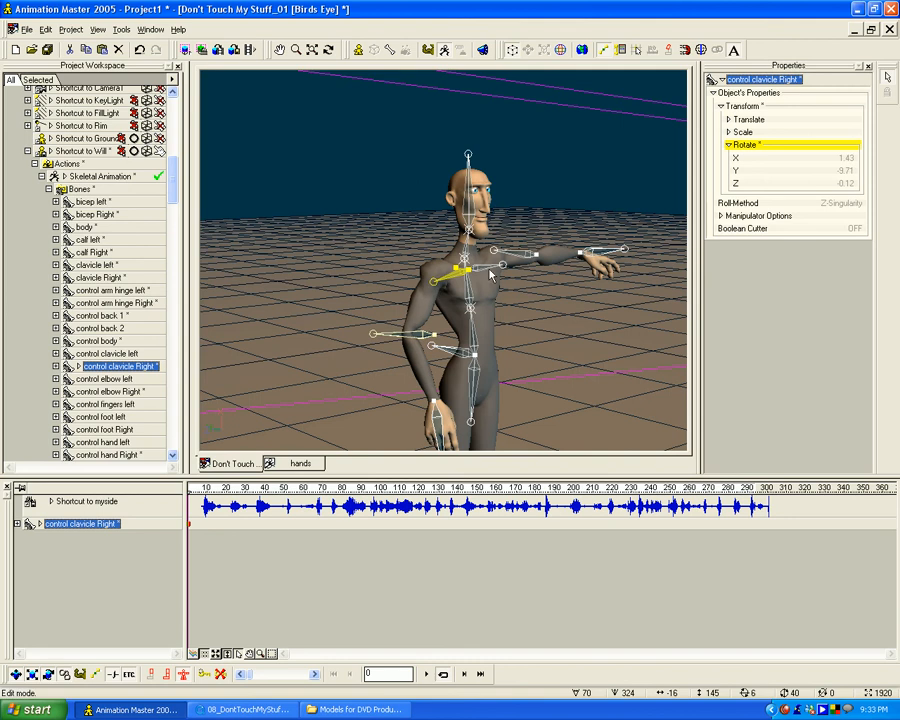
pyautogui.moveTo(503, 268); pyautogui.dragTo(507, 276)
pyautogui.press('t')
pyautogui.moveTo(569, 270); pyautogui.dragTo(516, 245)
pyautogui.press('m')
# Move the right hand to about X -49, Y -6, Z -44 cm and rotate it to about X 4, Y -80, Z -19 degrees.
pyautogui.moveTo(423, 328); pyautogui.dragTo(484, 333)
pyautogui.press('t')
pyautogui.moveTo(421, 311); pyautogui.dragTo(411, 323)
pyautogui.press('t')
pyautogui.moveTo(411, 323)
pyautogui.mouseDown()
pyautogui.moveTo(358, 317)
pyautogui.moveTo(415, 333)
pyautogui.moveTo(404, 318)
pyautogui.mouseUp()
pyautogui.press('t')
pyautogui.moveTo(388, 396); pyautogui.dragTo(438, 348)
pyautogui.press('t')
pyautogui.press('t')
pyautogui.moveTo(382, 317); pyautogui.dragTo(404, 320)
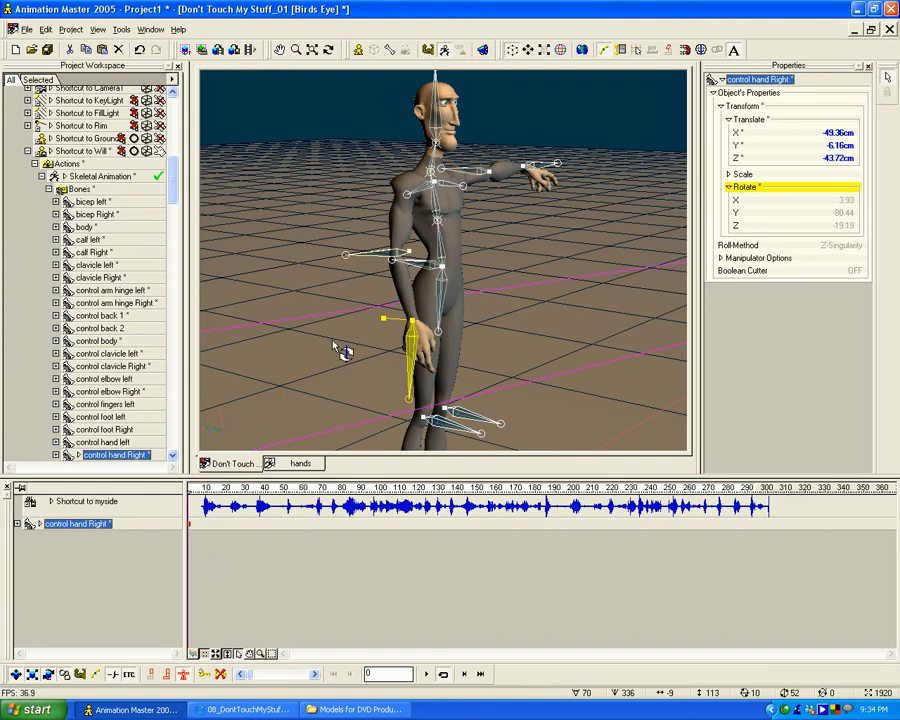
pyautogui.press('t')
pyautogui.moveTo(249, 380); pyautogui.dragTo(422, 336)
# Rotate the right elbow control to 15 degrees about Y.
pyautogui.click(414, 246)
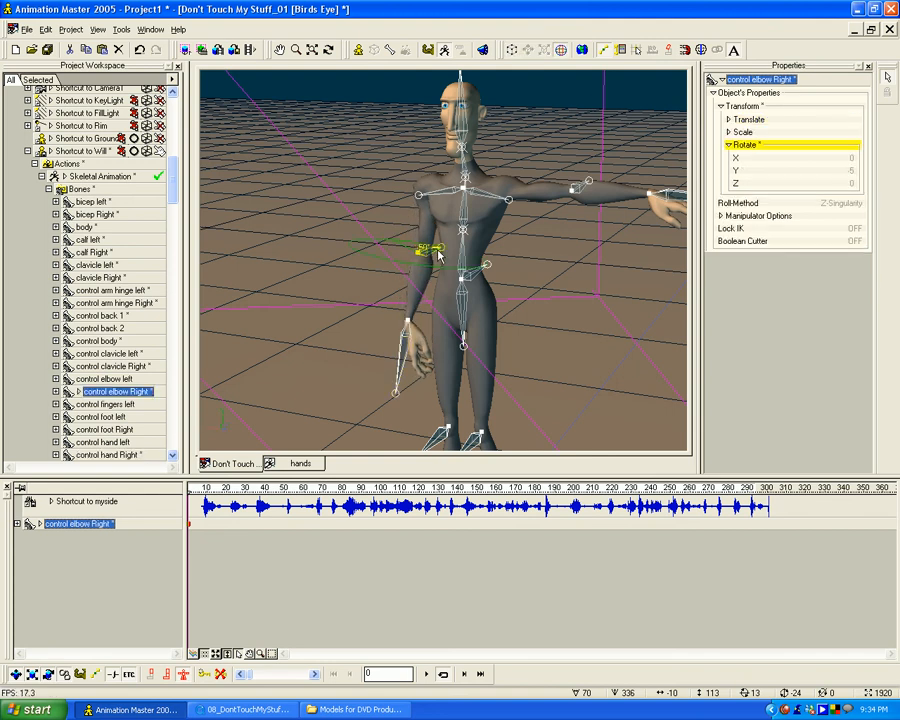
pyautogui.press('t')
pyautogui.moveTo(500, 258); pyautogui.dragTo(480, 260)
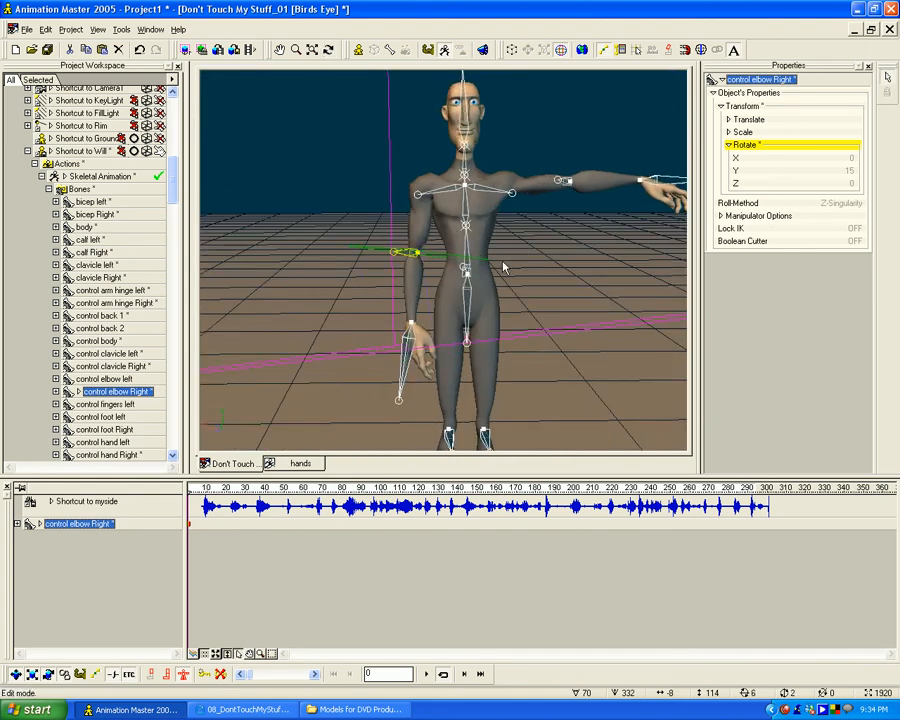
# Deselect the bones and switch the keyframe mode from the whole model to the selected bone only.
pyautogui.click(409, 347)
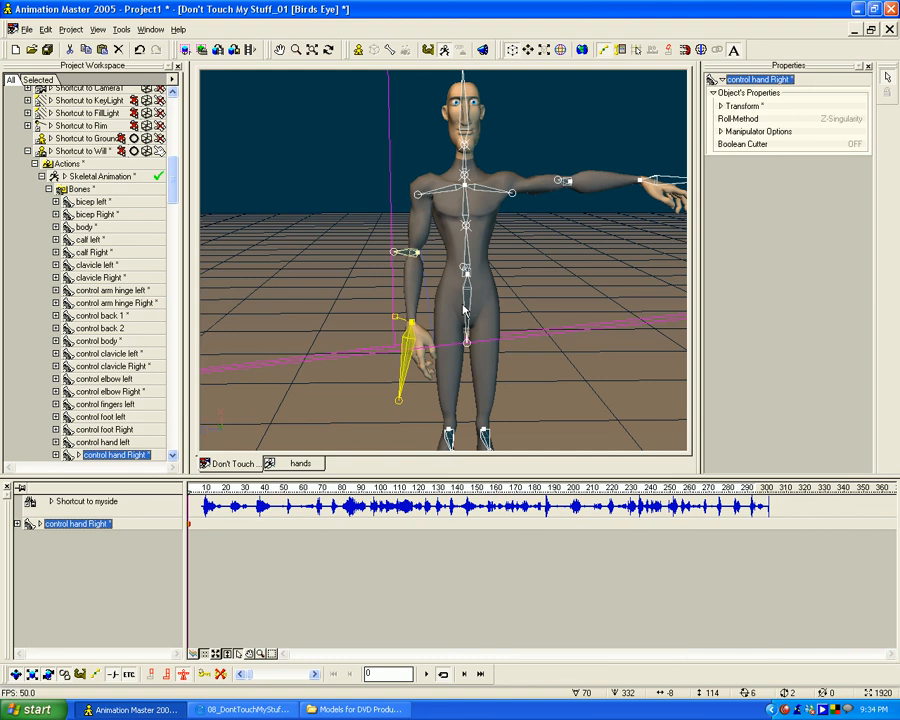
pyautogui.click(364, 158)
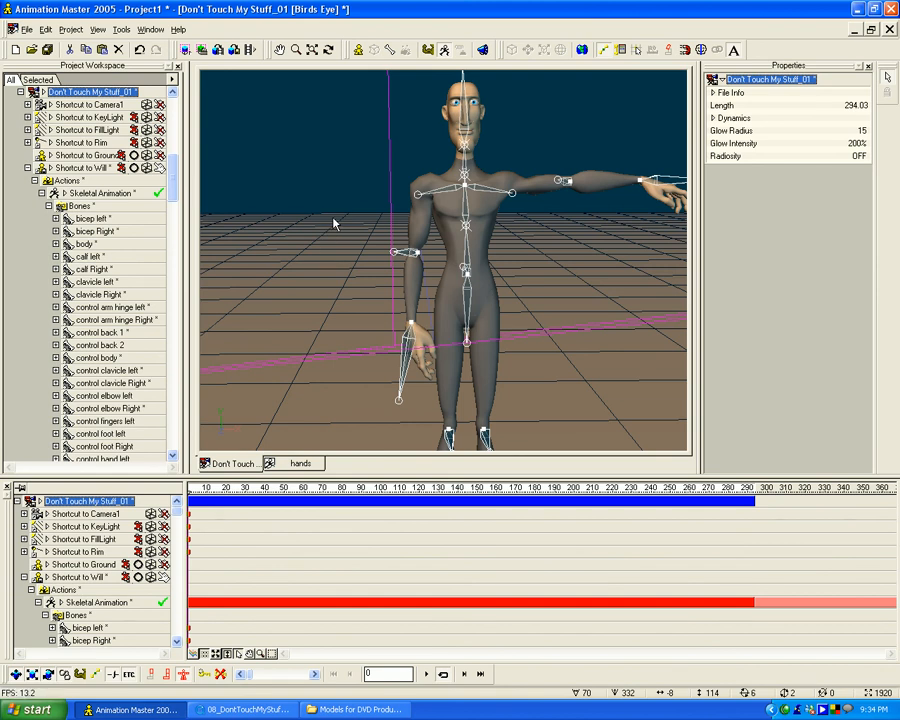
pyautogui.click(151, 677)
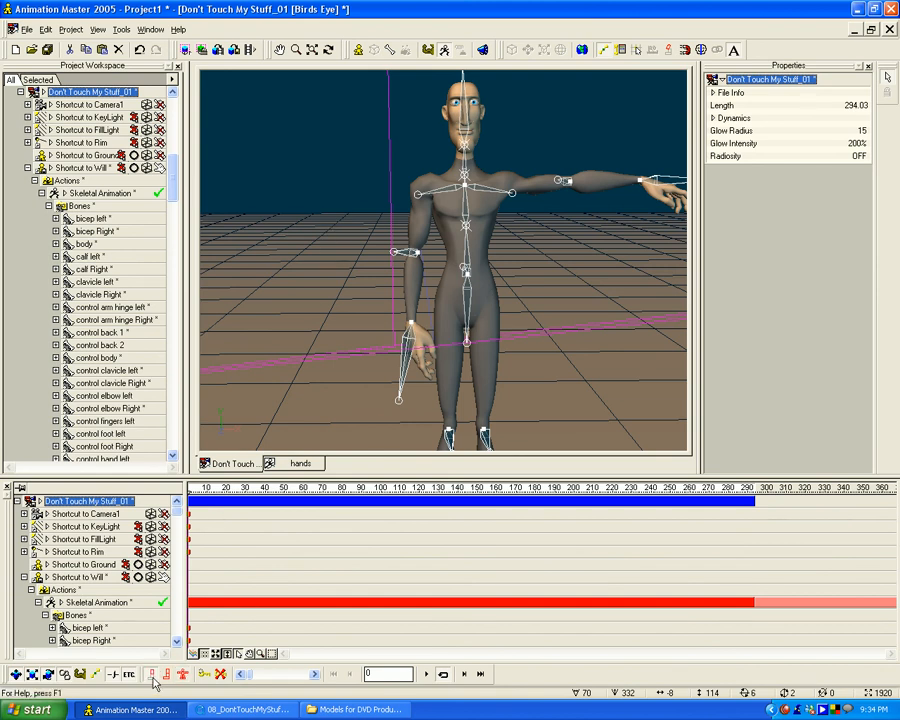
# Copy the right hand control's pose and paste it mirrored onto the left hand control.
pyautogui.click(412, 340)
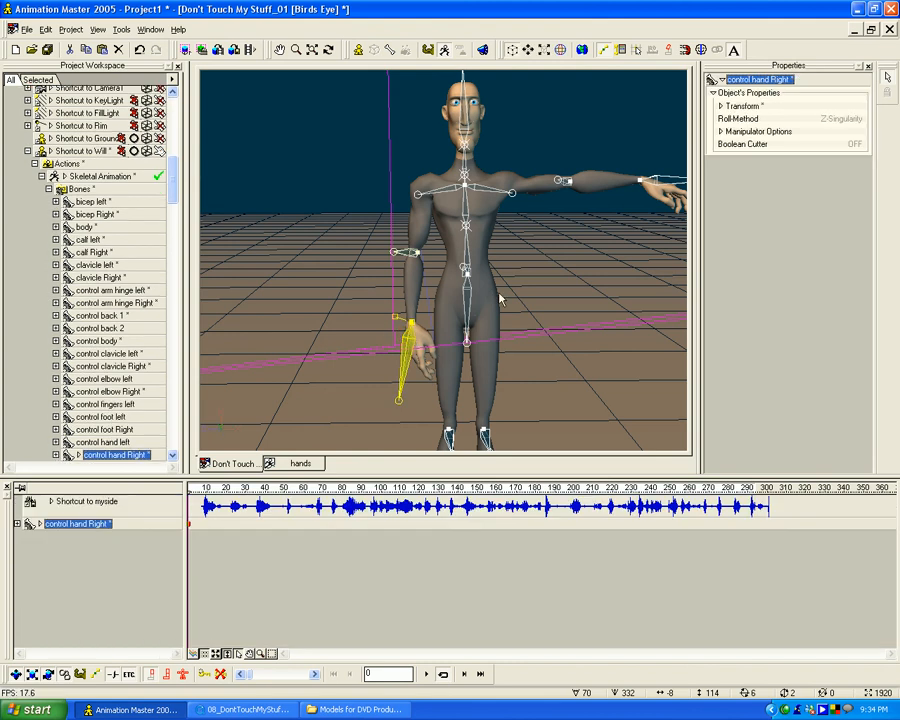
pyautogui.click(668, 187)
pyautogui.press('m')
pyautogui.moveTo(614, 240); pyautogui.dragTo(510, 265)
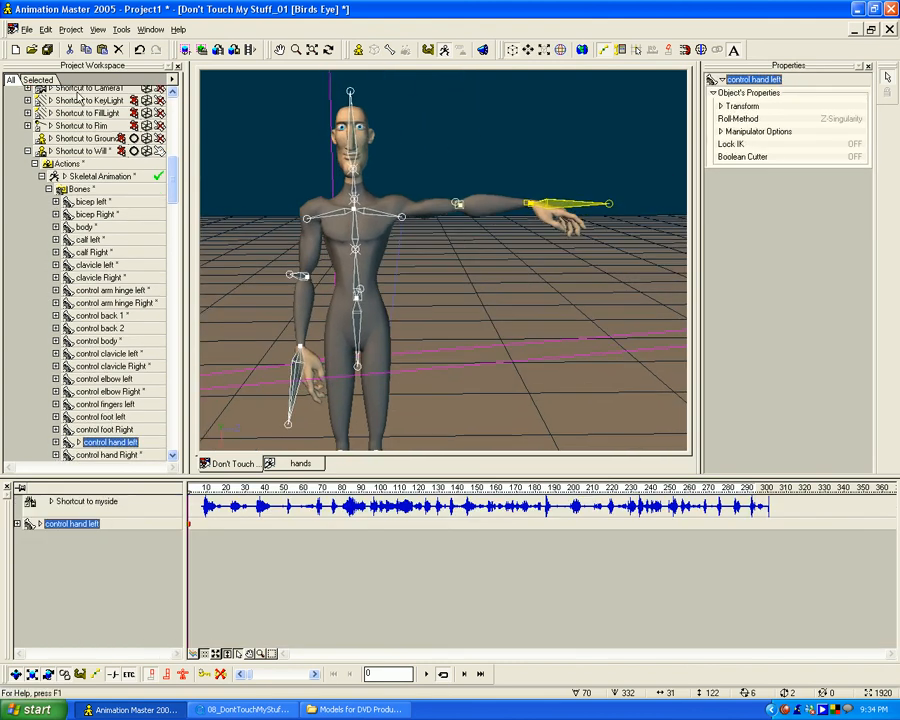
pyautogui.click(44, 29)
pyautogui.click(55, 87)
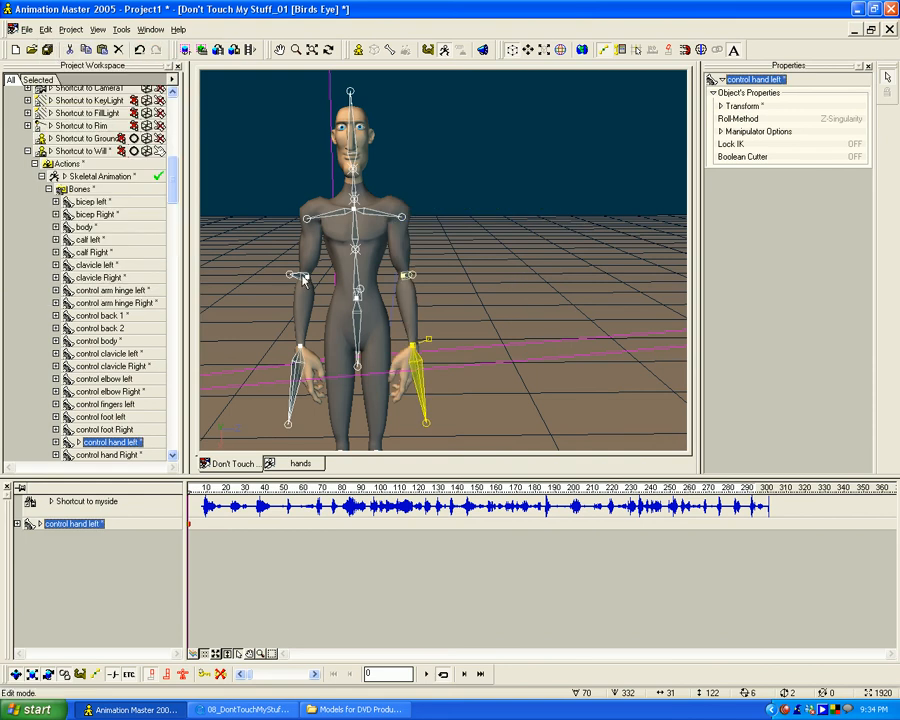
# Paste the right elbow control's pose mirrored onto the left elbow control.
pyautogui.click(407, 276)
pyautogui.press('r')
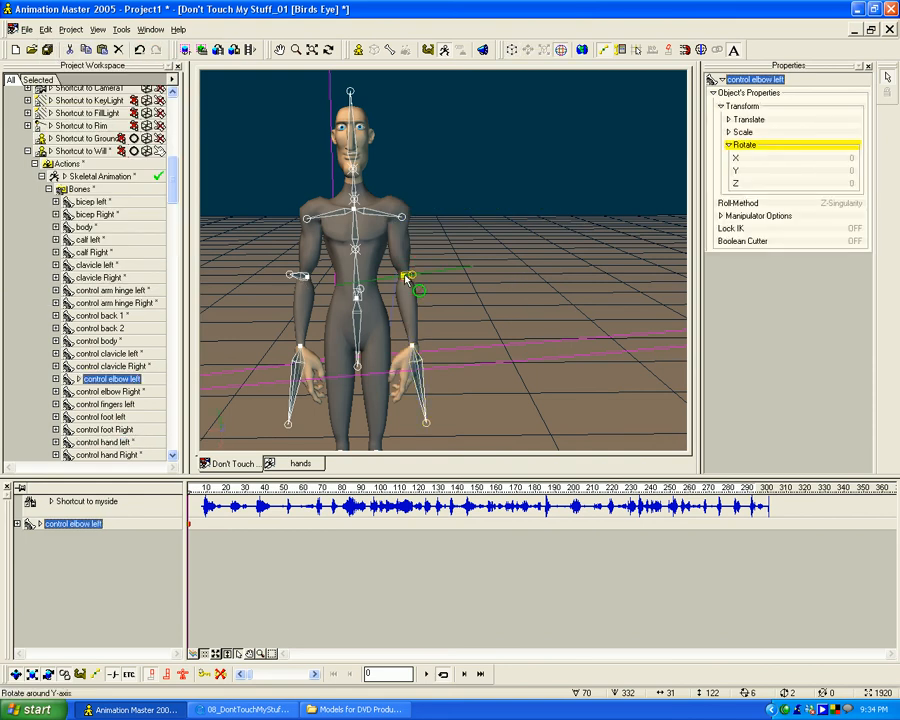
pyautogui.press('t')
pyautogui.moveTo(422, 278); pyautogui.dragTo(427, 288)
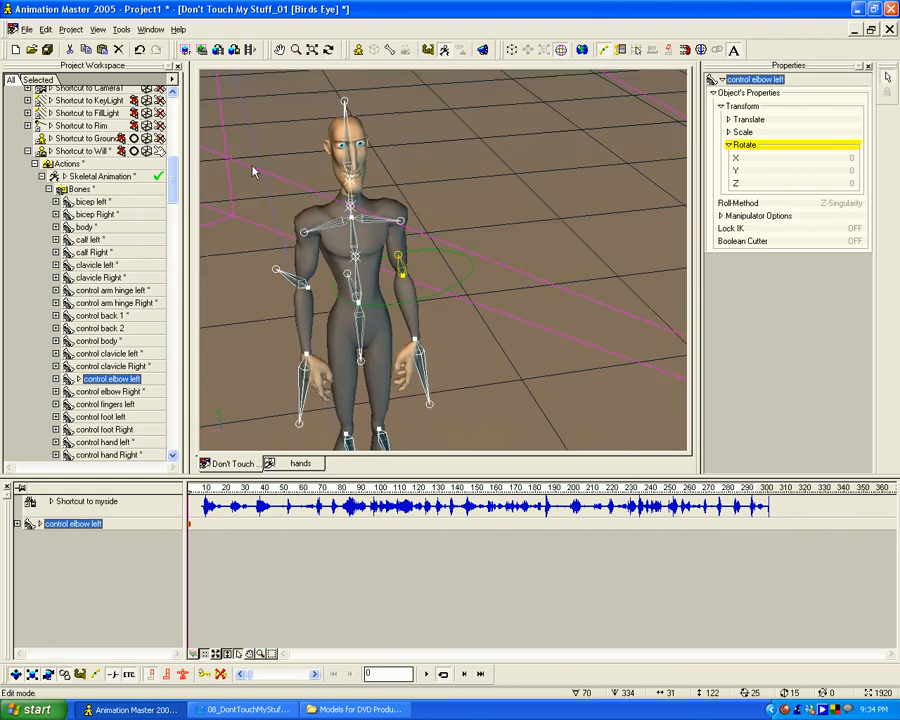
pyautogui.click(43, 29)
pyautogui.click(77, 124)
pyautogui.press('t')
pyautogui.moveTo(418, 292)
pyautogui.mouseDown()
pyautogui.moveTo(346, 290)
pyautogui.moveTo(440, 283)
pyautogui.moveTo(424, 287)
pyautogui.mouseUp()
# Paste the right clavicle control's pose mirrored onto the left clavicle control.
pyautogui.click(401, 218)
pyautogui.click(46, 30)
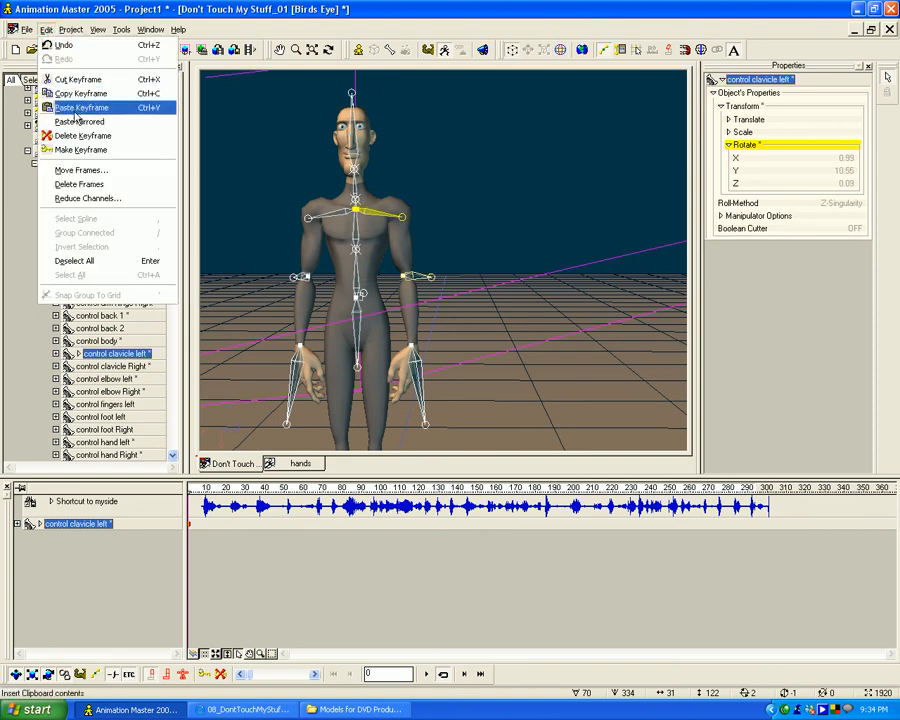
pyautogui.click(77, 121)
pyautogui.moveTo(460, 235)
pyautogui.mouseDown()
pyautogui.moveTo(367, 252)
pyautogui.moveTo(460, 243)
pyautogui.mouseUp()
# From the camera view, adjust the pelvis control slightly and move the body control to about X -2.8, Y 0.9, Z 1.7 cm.
pyautogui.press('1')
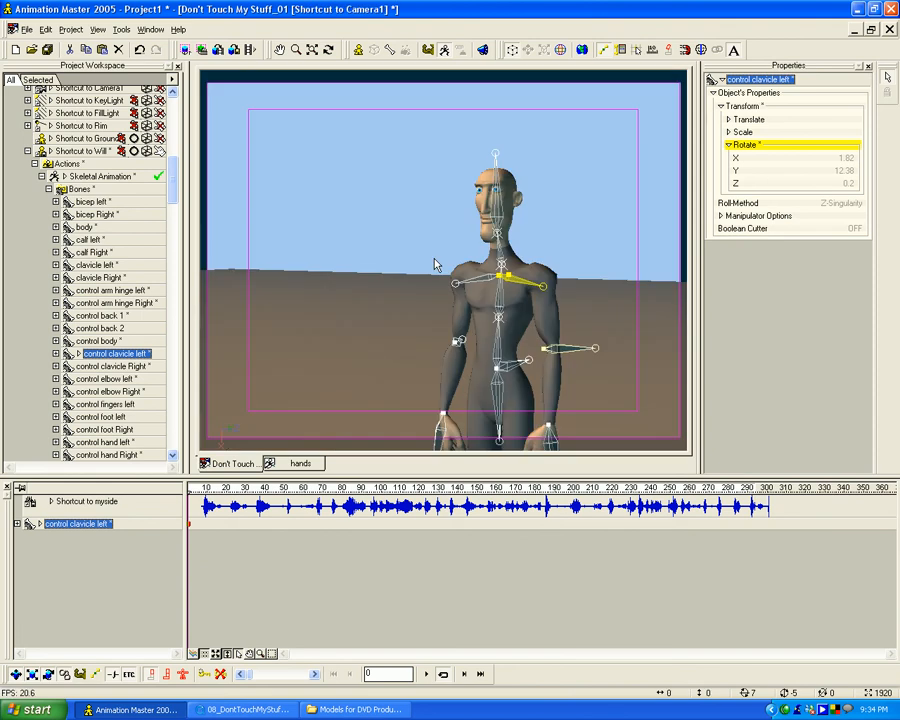
pyautogui.moveTo(562, 345); pyautogui.dragTo(509, 297)
pyautogui.moveTo(463, 308); pyautogui.dragTo(477, 325, button='middle')
pyautogui.scroll(2, 480, 328)
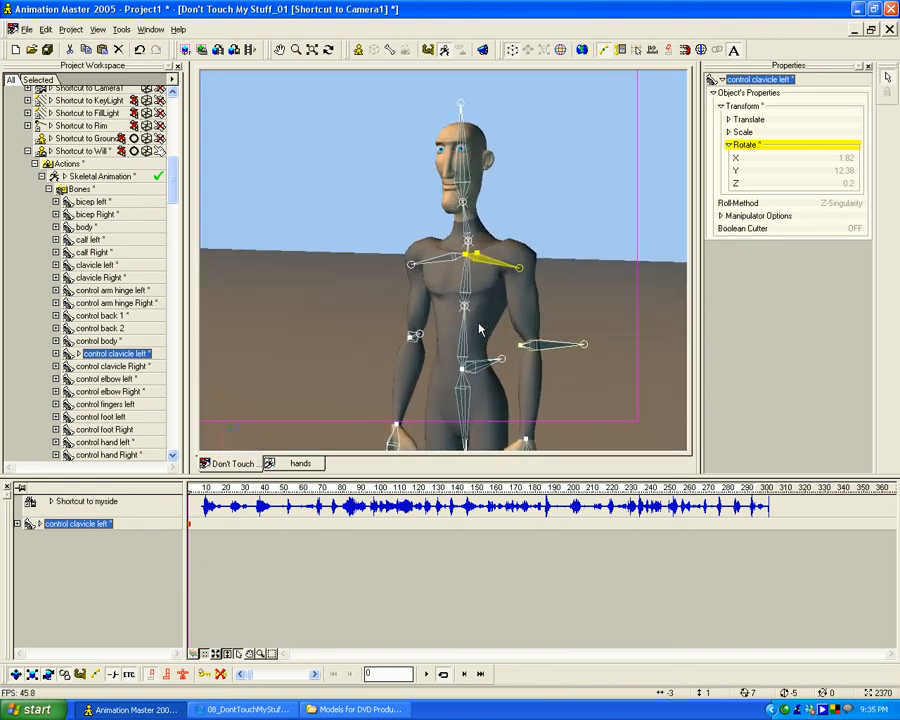
pyautogui.click(467, 408)
pyautogui.scroll(-2, 465, 432)
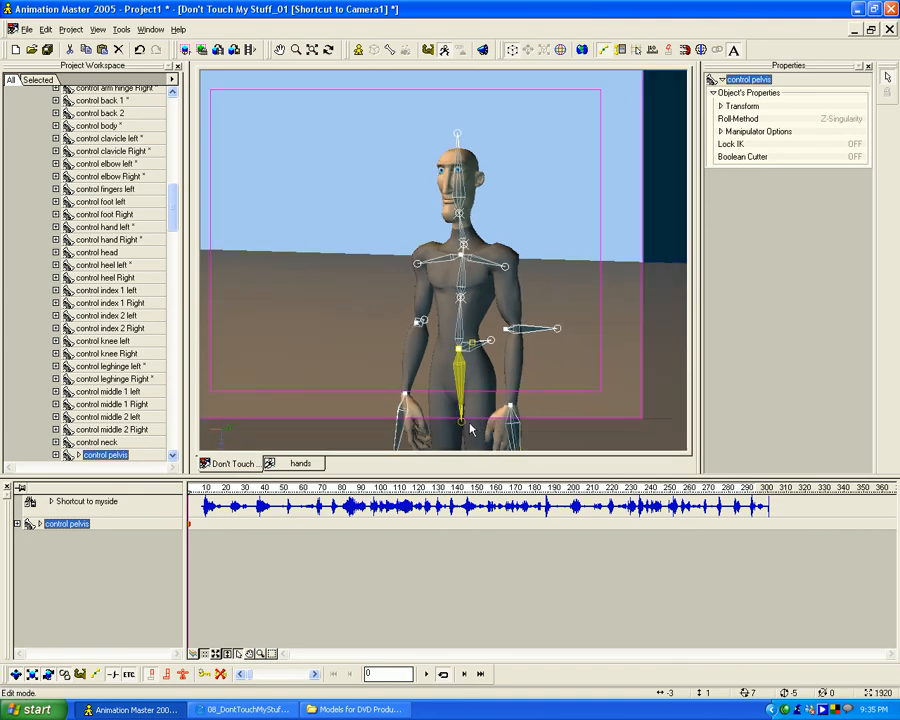
pyautogui.moveTo(463, 430); pyautogui.dragTo(455, 420)
pyautogui.click(463, 348)
pyautogui.moveTo(463, 348); pyautogui.dragTo(472, 348)
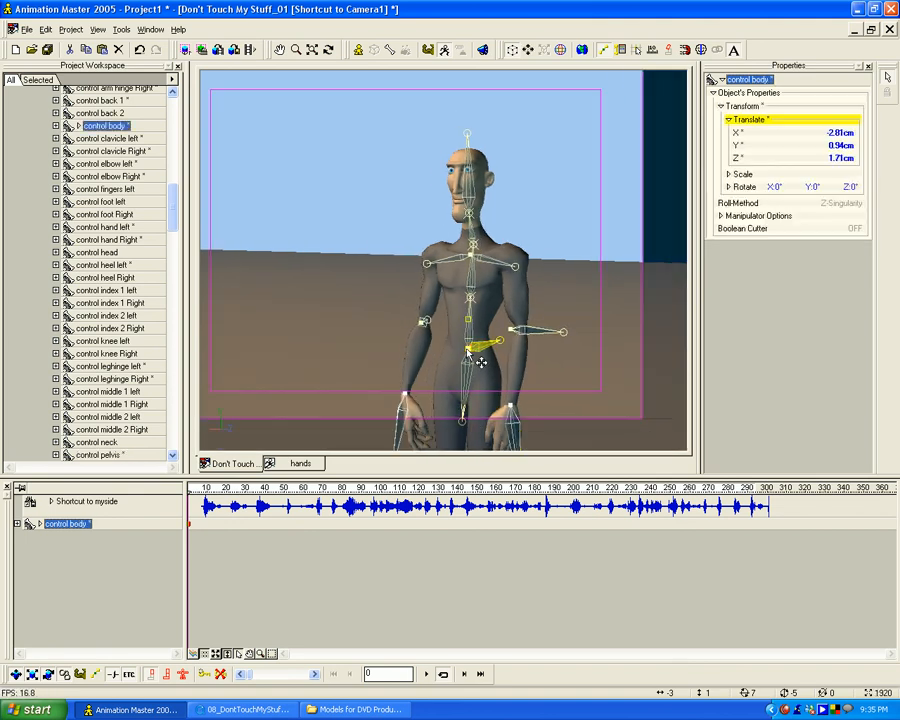
# Rotate the upper back control to about X 2, Y -4, Z 0 degrees and nudge the left hand slightly upward.
pyautogui.click(473, 271)
pyautogui.moveTo(475, 272); pyautogui.dragTo(482, 258)
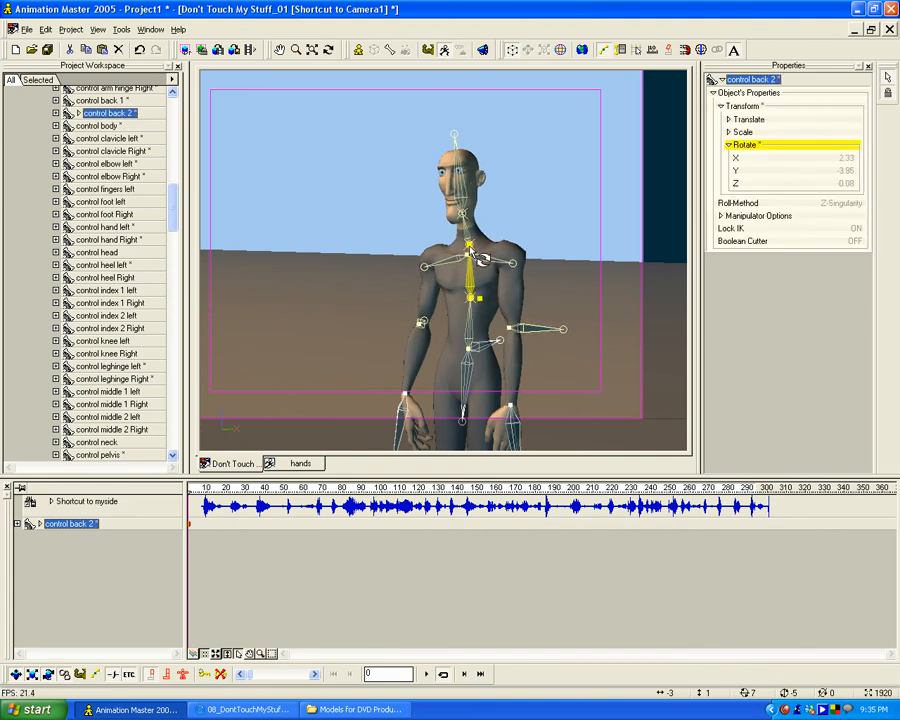
pyautogui.click(525, 415)
pyautogui.moveTo(525, 415); pyautogui.dragTo(524, 414)
# Rotate the neck control to about X -3, Y 5, Z 0 degrees and tilt the head control slightly.
pyautogui.click(464, 233)
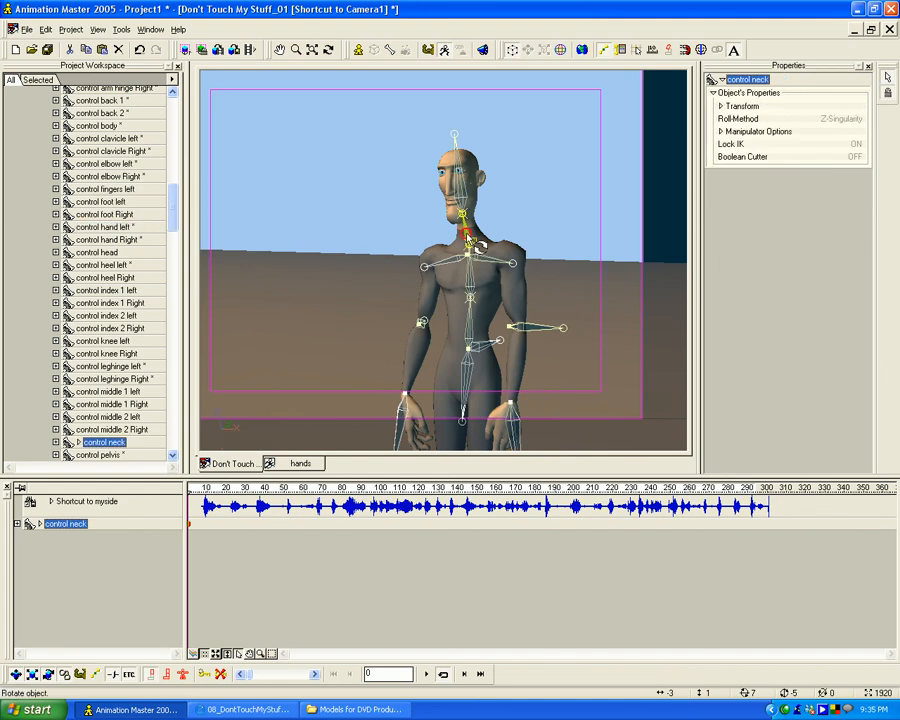
pyautogui.moveTo(464, 215); pyautogui.dragTo(473, 217)
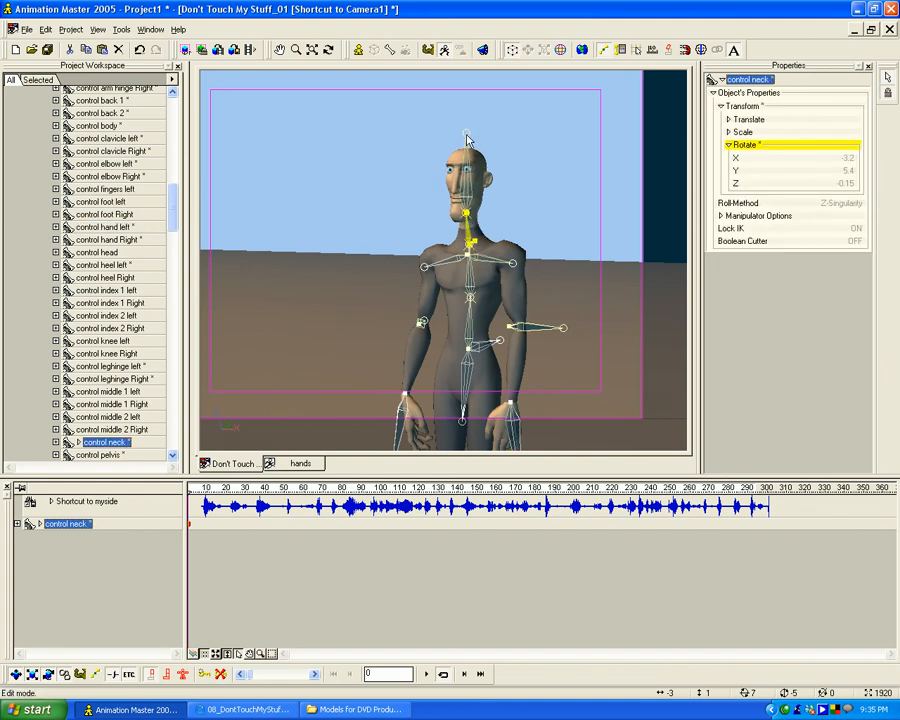
pyautogui.click(465, 134)
pyautogui.click(404, 405)
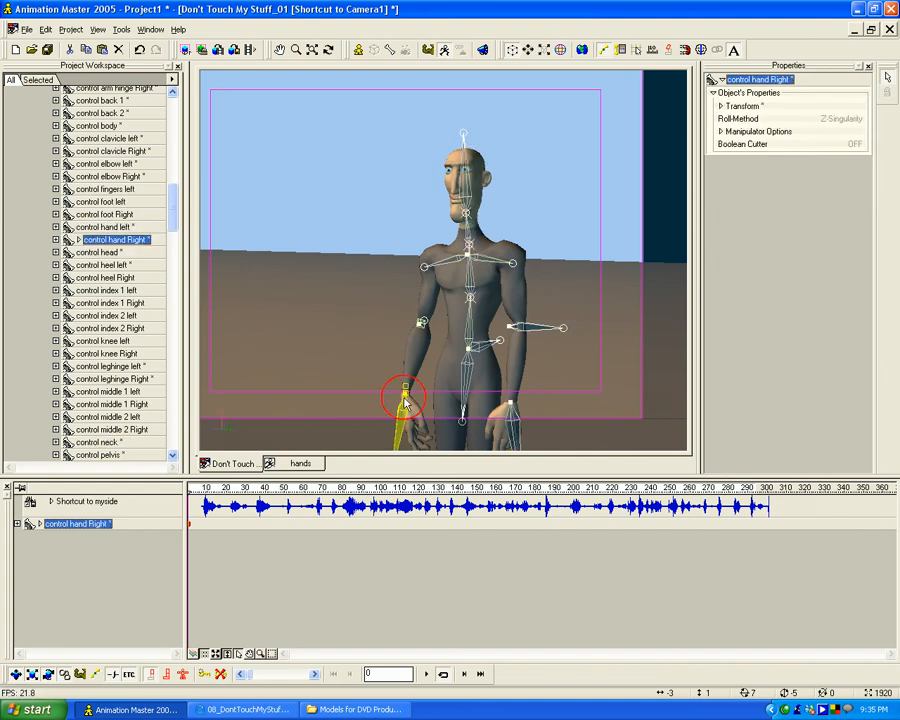
pyautogui.moveTo(443, 387); pyautogui.dragTo(440, 375)
pyautogui.press('0')
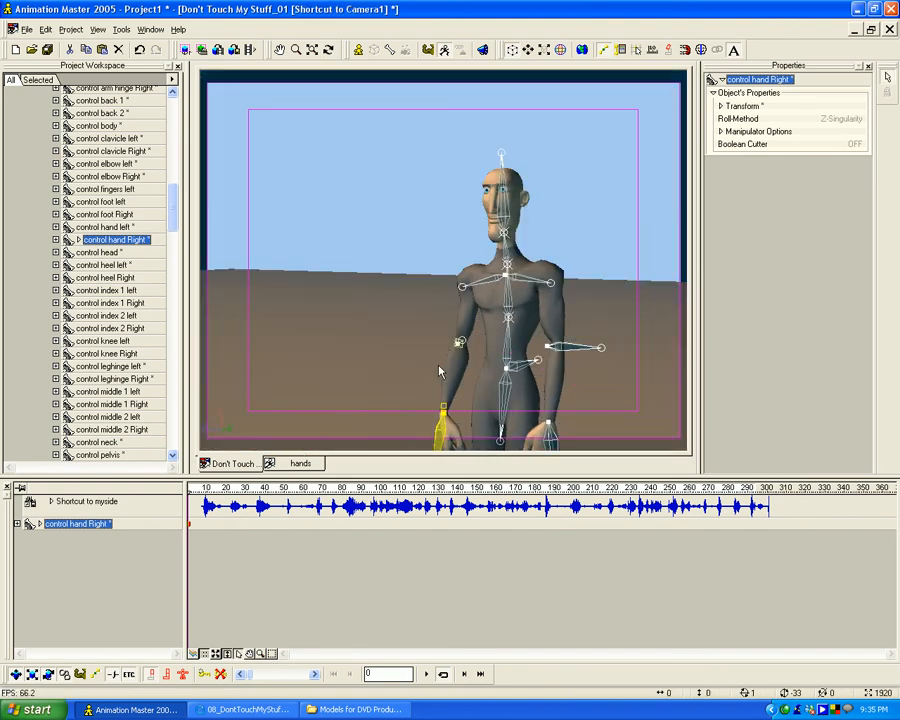
# Deselect the bones, switch the keyframe mode to the whole model and make a keyframe at frame 0.
pyautogui.click(409, 215)
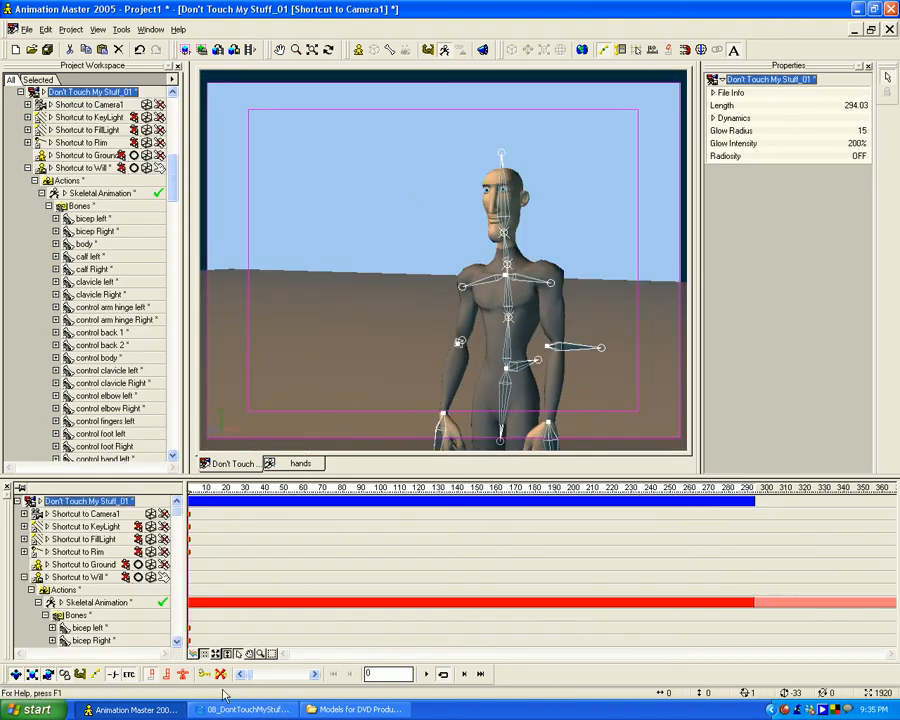
pyautogui.click(190, 675)
pyautogui.click(203, 676)
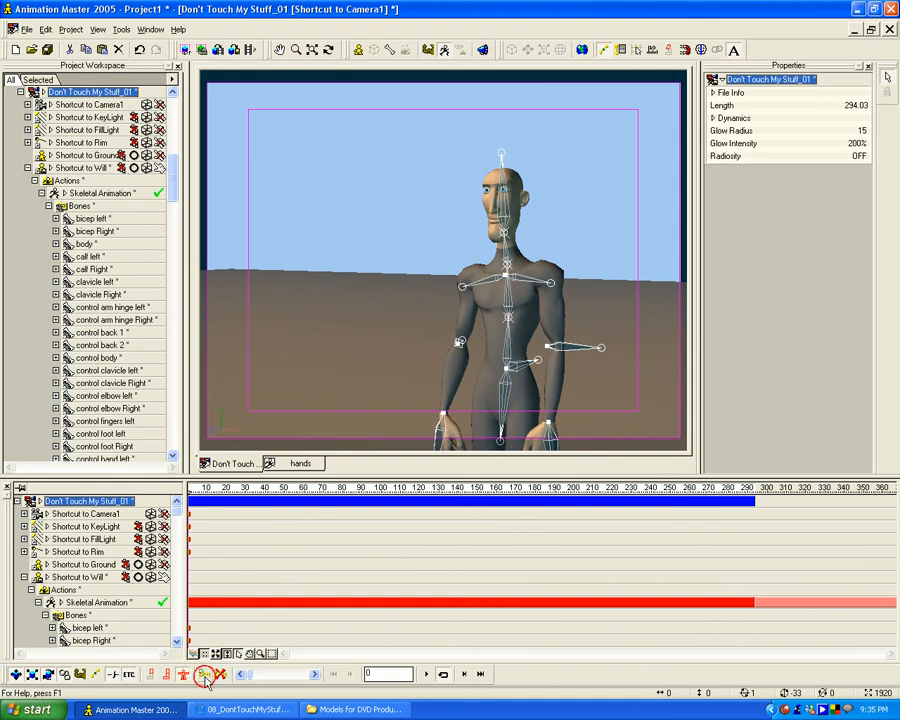
pyautogui.click(432, 216)
pyautogui.click(423, 243)
pyautogui.scroll(-5, 424, 243)
pyautogui.scroll(3, 424, 243)
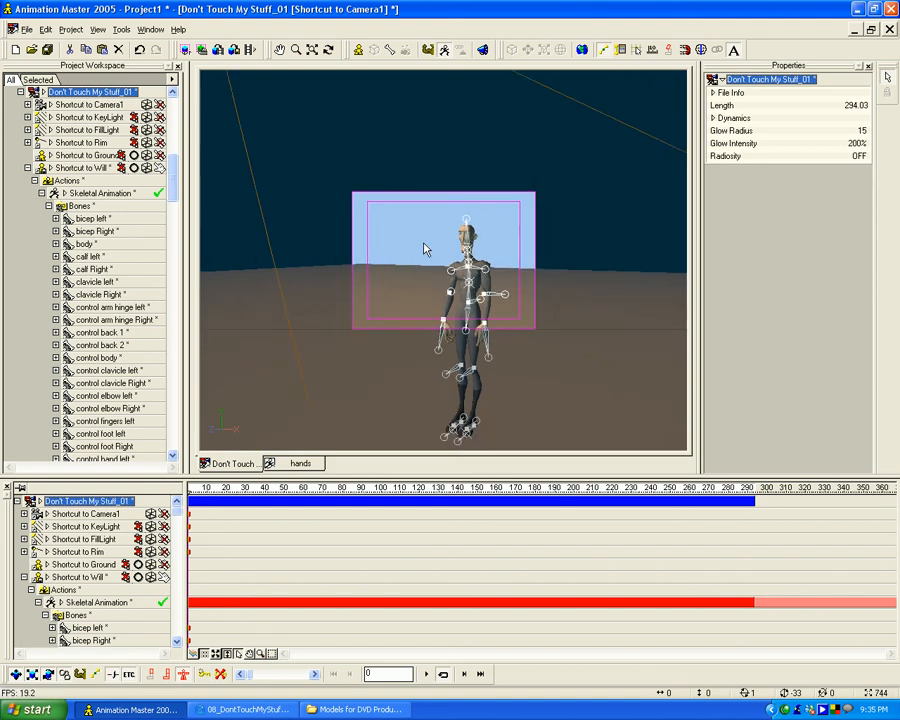
pyautogui.scroll(2, 424, 247)
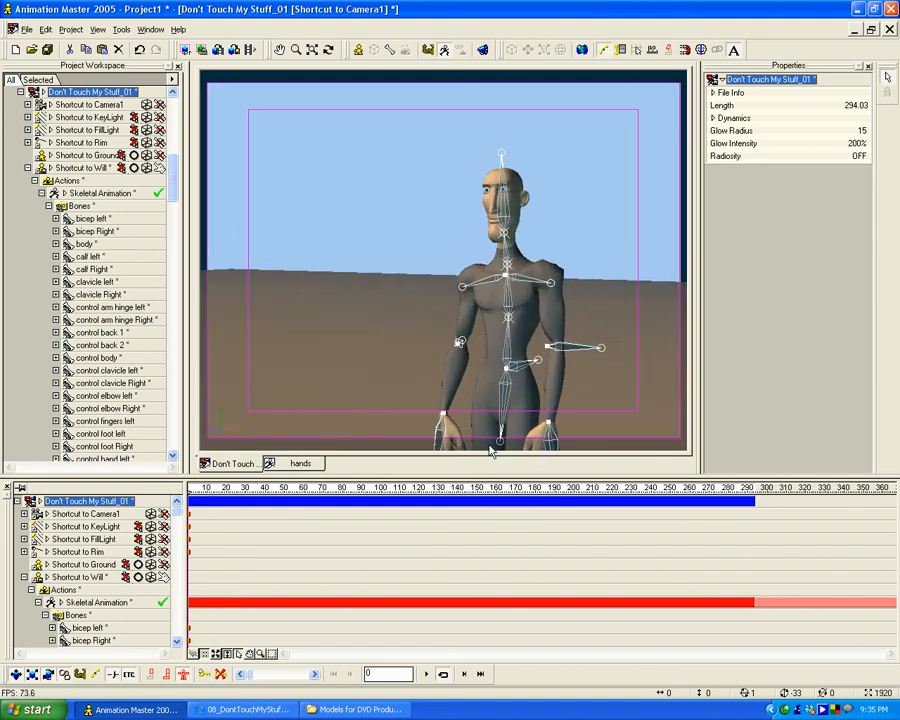
# Collapse Will's Bones folder in the project tree and the timeline, and narrow the timeline's name column.
pyautogui.moveTo(175, 193); pyautogui.dragTo(175, 184)
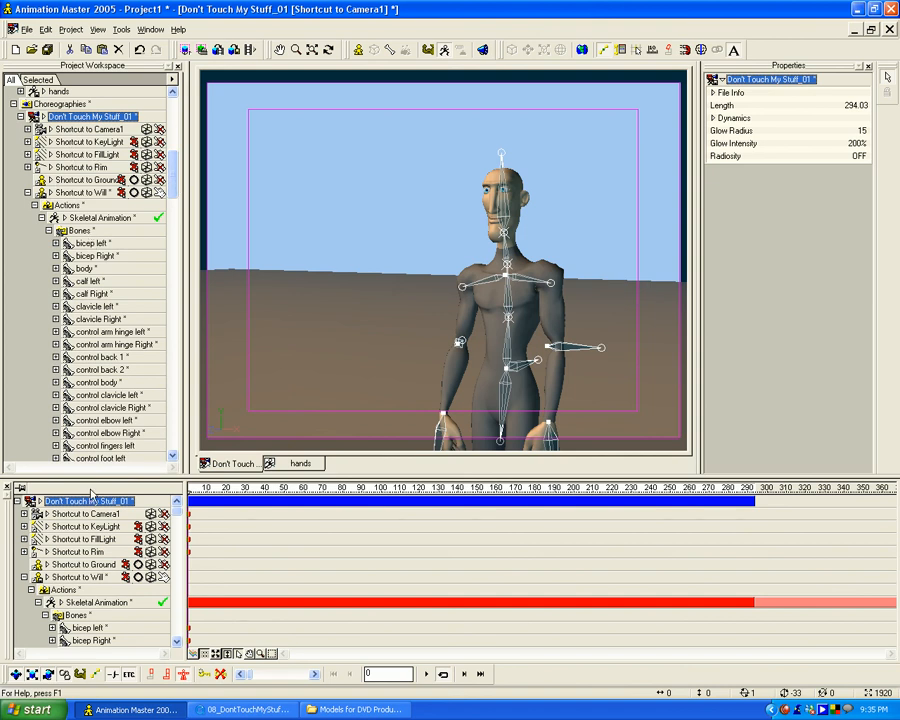
pyautogui.click(80, 230)
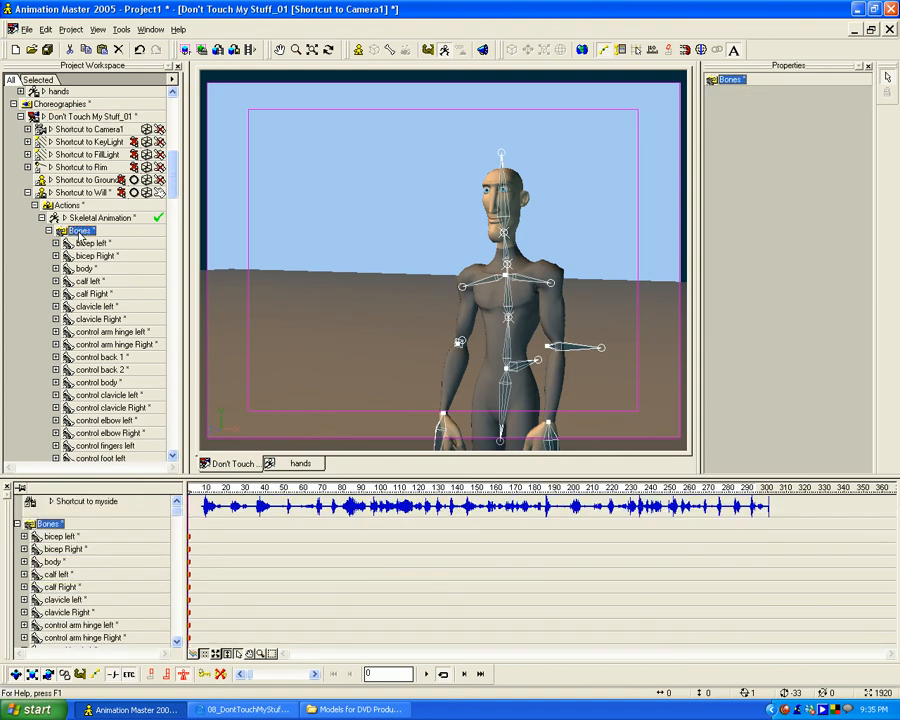
pyautogui.click(48, 230)
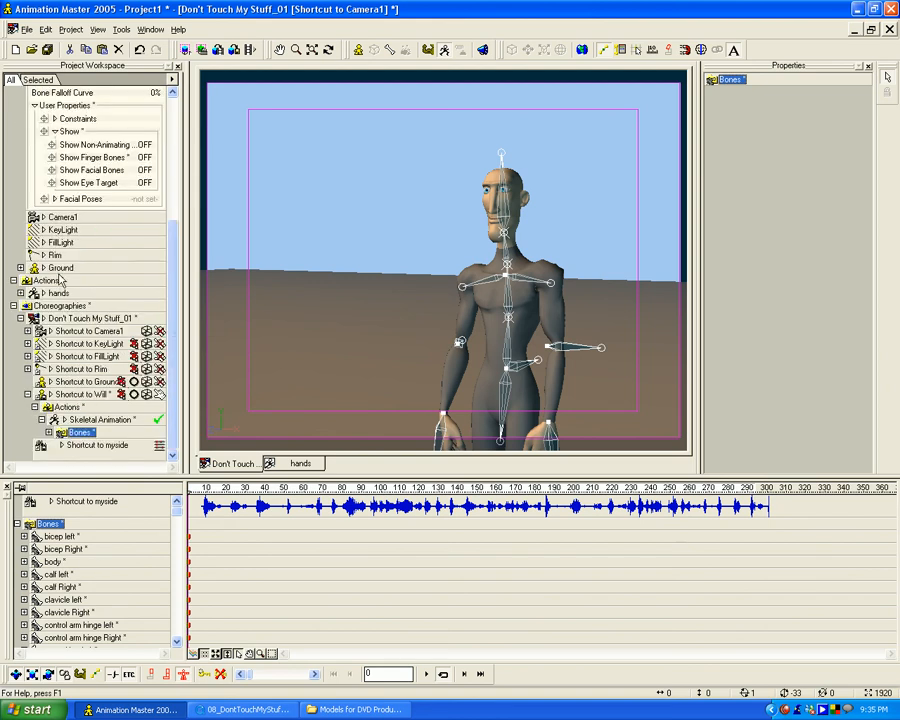
pyautogui.click(16, 523)
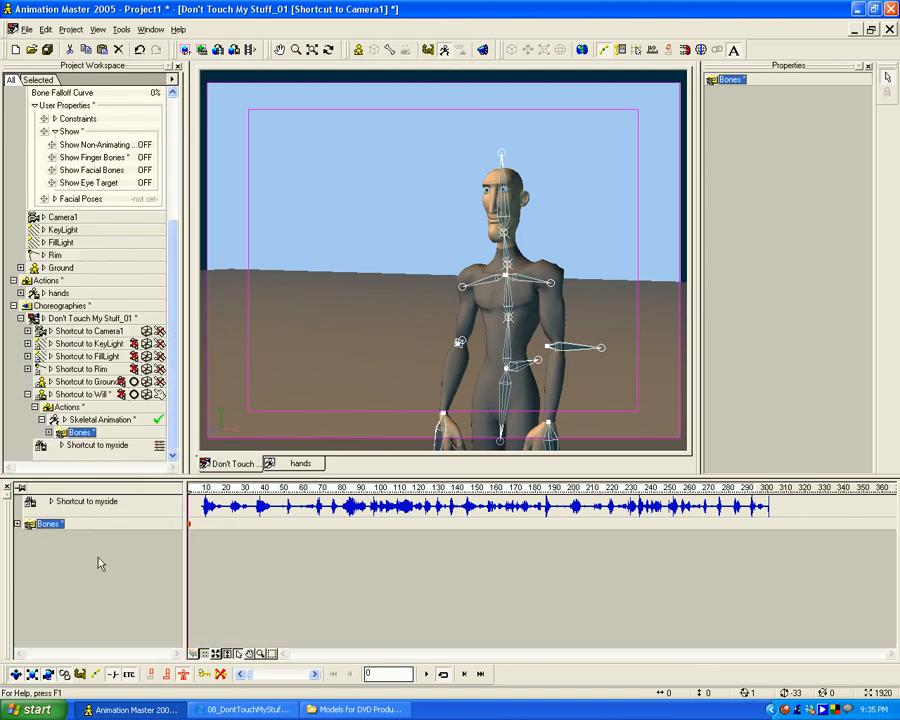
pyautogui.moveTo(186, 503); pyautogui.dragTo(131, 503)
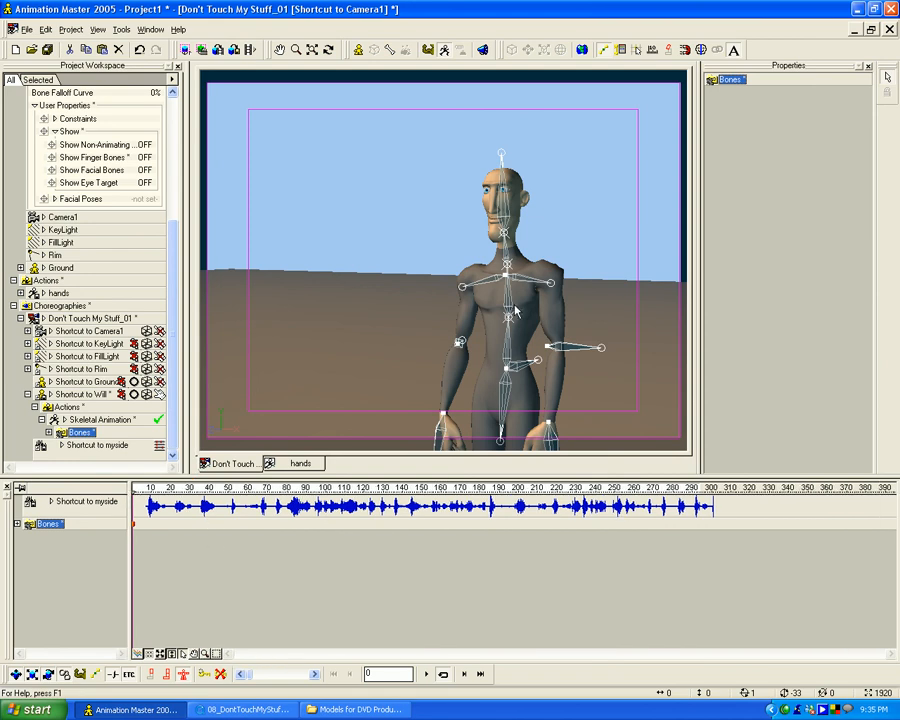
pyautogui.press('t')
pyautogui.moveTo(511, 293); pyautogui.dragTo(487, 286)
pyautogui.press('m')
pyautogui.press('1')
# Switch to the QuickTime movie 08_DontTouchMyStuff_Reference.mov and scrub from the start to about the 3-second mark.
pyautogui.click(281, 709)
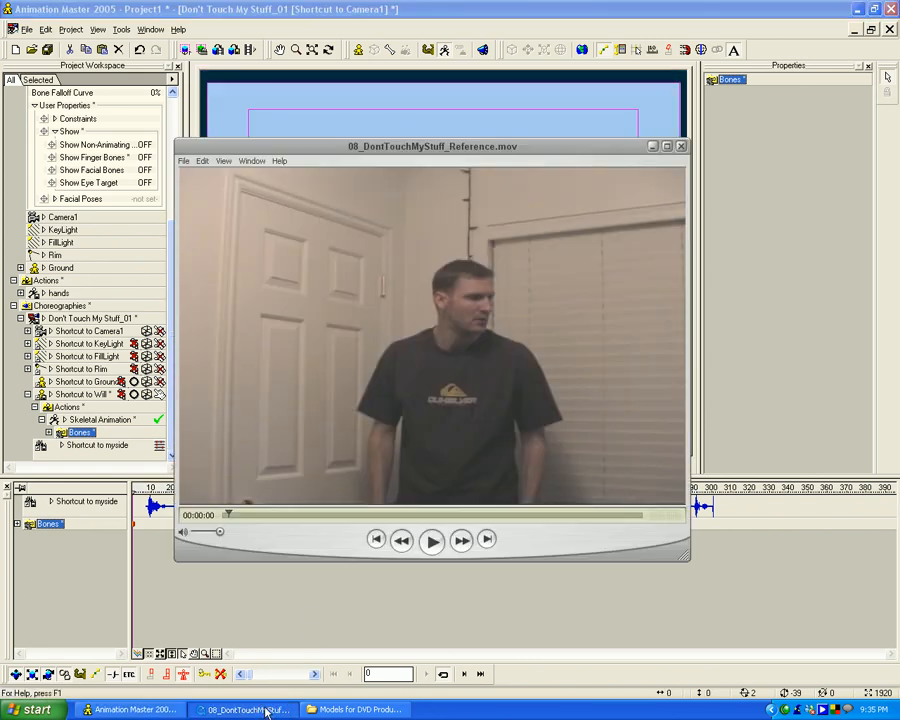
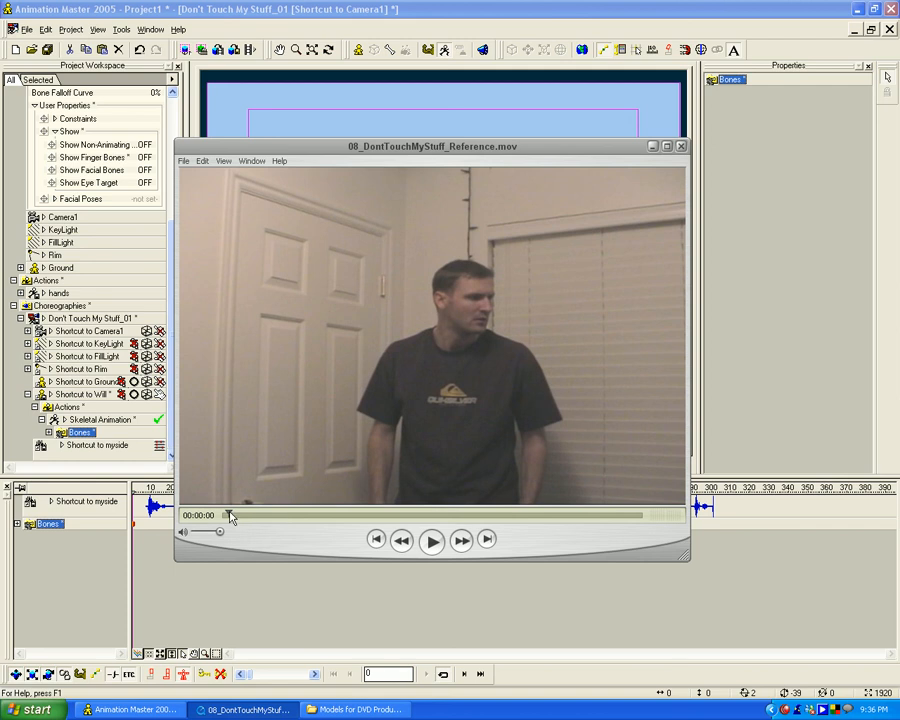
pyautogui.click(229, 516)
pyautogui.moveTo(223, 516); pyautogui.dragTo(316, 506)
pyautogui.press('Right')
pyautogui.press('Right')
pyautogui.press('Right')
pyautogui.press('Right')
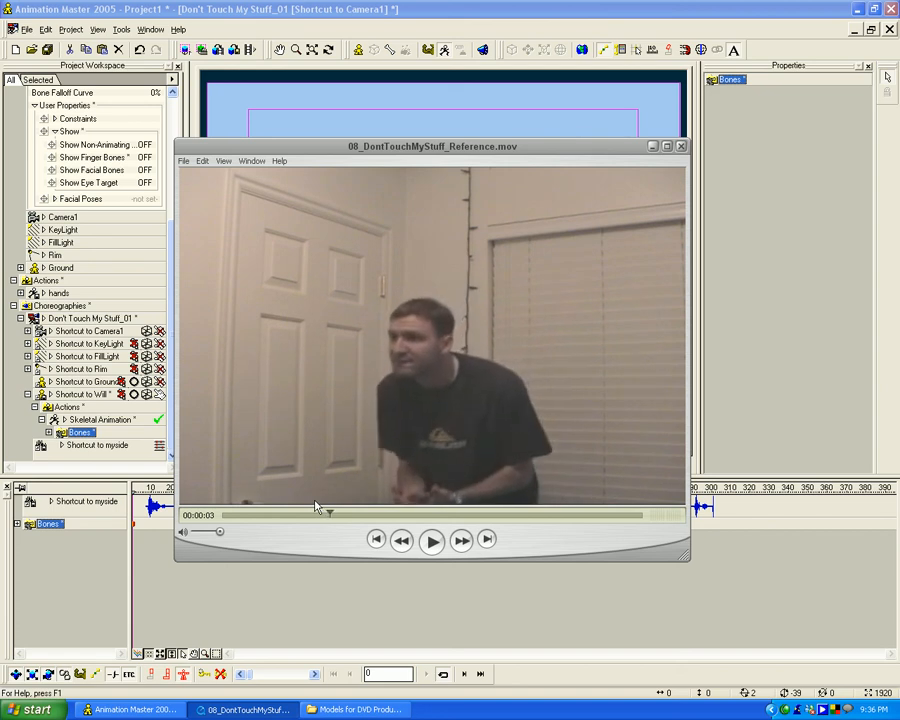
# Step frame by frame through the reference movie to about 4 seconds, examining the move from the crouch into the raised-hand gesture.
pyautogui.press('Right')
pyautogui.press('Right')
pyautogui.press('Right')
pyautogui.press('Right')
pyautogui.press('Right')
pyautogui.press('Right')
pyautogui.press('Right')
pyautogui.press('Right')
pyautogui.press('Right')
pyautogui.press('Right')
pyautogui.press('Right')
pyautogui.press('Right')
pyautogui.press('Right')
pyautogui.press('Right')
pyautogui.press('Right')
pyautogui.press('Right')
pyautogui.press('Right')
pyautogui.press('Right')
pyautogui.press('Right')
pyautogui.press('Right')
pyautogui.press('Left')
pyautogui.press('Left')
pyautogui.press('Left')
pyautogui.press('Left')
pyautogui.press('Left')
pyautogui.press('Right')
pyautogui.press('Right')
pyautogui.press('Right')
pyautogui.press('Right')
pyautogui.press('Right')
pyautogui.press('Right')
pyautogui.press('Right')
pyautogui.press('Right')
pyautogui.press('Right')
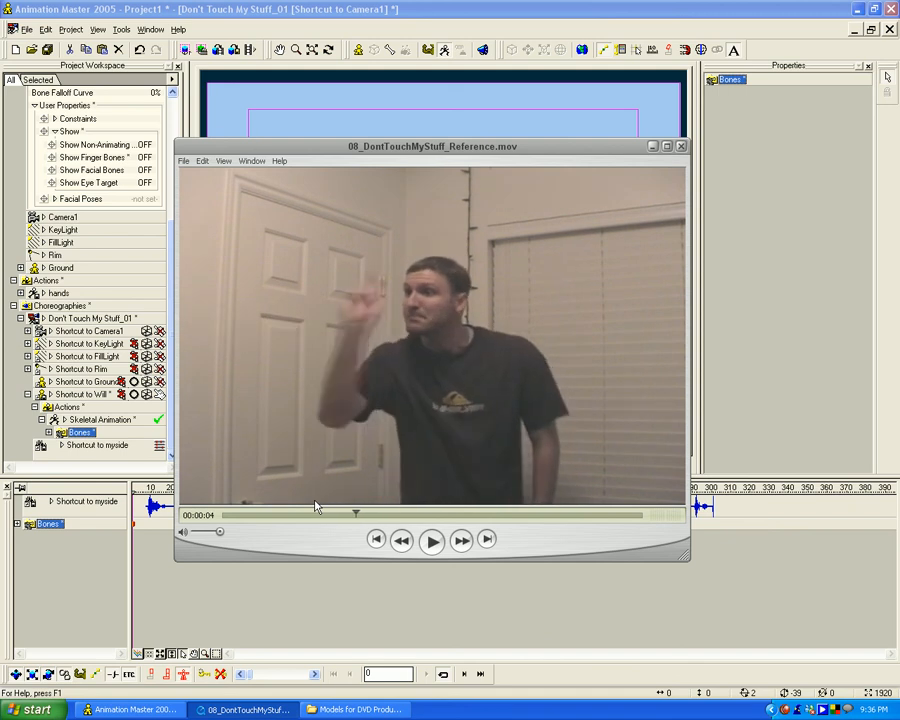
# Advance the reference movie frame by frame to about 5 seconds, studying how the raised hand drops into the forward lean.
pyautogui.press('Right')
pyautogui.press('Right')
pyautogui.press('Right')
pyautogui.press('Right')
pyautogui.press('Right')
pyautogui.press('Right')
pyautogui.press('Right')
pyautogui.press('Right')
pyautogui.press('Right')
pyautogui.press('Right')
pyautogui.press('Right')
pyautogui.press('Right')
pyautogui.press('Right')
pyautogui.press('Right')
pyautogui.press('Right')
pyautogui.press('Right')
pyautogui.press('Right')
pyautogui.press('Right')
pyautogui.press('Right')
pyautogui.press('Right')
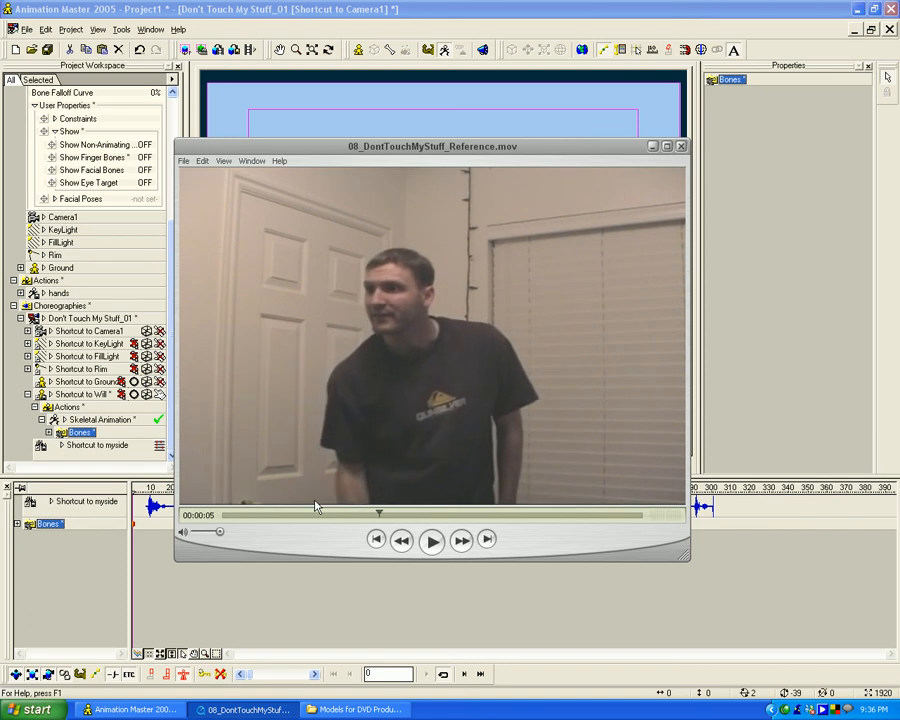
pyautogui.press('Right')
pyautogui.press('Right')
pyautogui.press('Right')
pyautogui.press('Right')
pyautogui.press('Right')
pyautogui.press('Right')
pyautogui.press('Right')
pyautogui.press('Right')
pyautogui.press('Right')
pyautogui.press('Right')
pyautogui.press('Right')
pyautogui.press('Right')
pyautogui.press('Right')
pyautogui.press('Right')
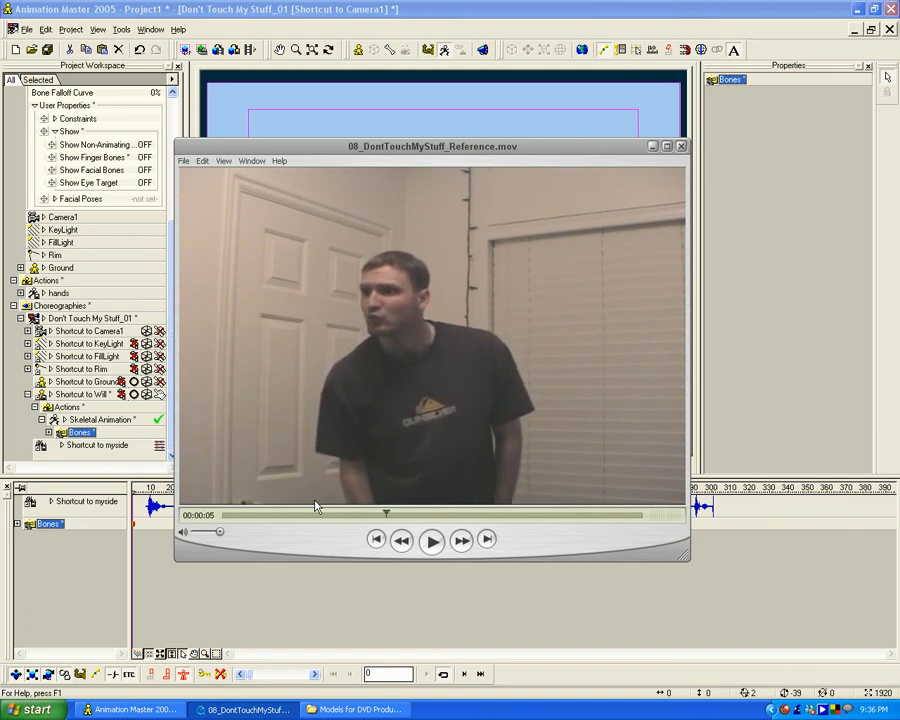
# Review the forward lean again, then step ahead to about 6 seconds to study the outward arm swing and head turn.
pyautogui.press('Left')
pyautogui.press('Left')
pyautogui.press('Left')
pyautogui.press('Left')
pyautogui.press('Left')
pyautogui.press('Right')
pyautogui.press('Right')
pyautogui.press('Right')
pyautogui.press('Right')
pyautogui.press('Right')
pyautogui.press('Right')
pyautogui.press('Right')
pyautogui.press('Right')
pyautogui.press('Right')
pyautogui.press('Right')
pyautogui.press('Right')
pyautogui.press('Right')
pyautogui.press('Right')
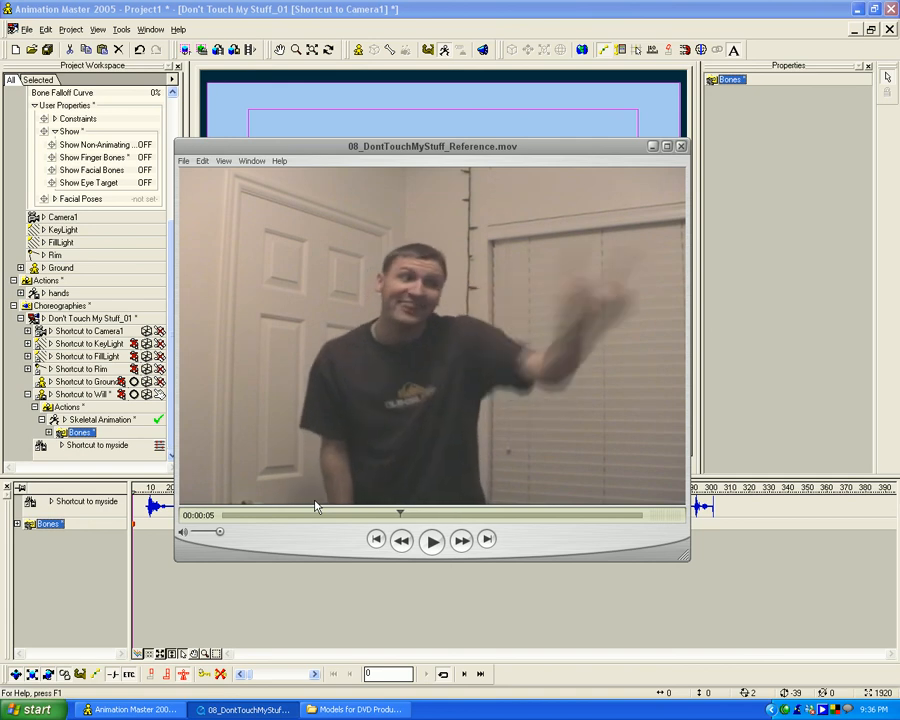
pyautogui.press('Right')
pyautogui.press('Right')
pyautogui.press('Right')
pyautogui.press('Right')
pyautogui.press('Right')
pyautogui.press('Right')
pyautogui.press('Right')
pyautogui.press('Right')
pyautogui.press('Right')
pyautogui.press('Right')
pyautogui.press('Right')
pyautogui.press('Right')
pyautogui.press('Right')
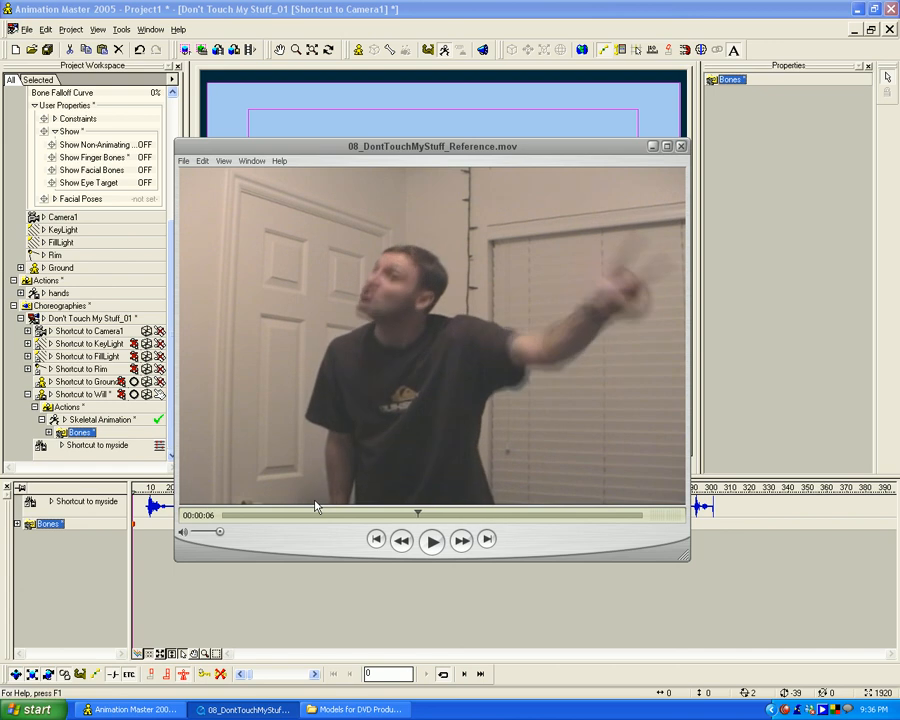
# Step through the frames around 6 seconds to examine the pointing arm pose and the return to standing upright.
pyautogui.press('Right')
pyautogui.press('Right')
pyautogui.press('Right')
pyautogui.press('Right')
pyautogui.press('Right')
pyautogui.press('Right')
pyautogui.press('Right')
pyautogui.press('Right')
pyautogui.press('Right')
pyautogui.press('Right')
pyautogui.press('Right')
pyautogui.press('Right')
pyautogui.press('Right')
pyautogui.press('Right')
pyautogui.press('Right')
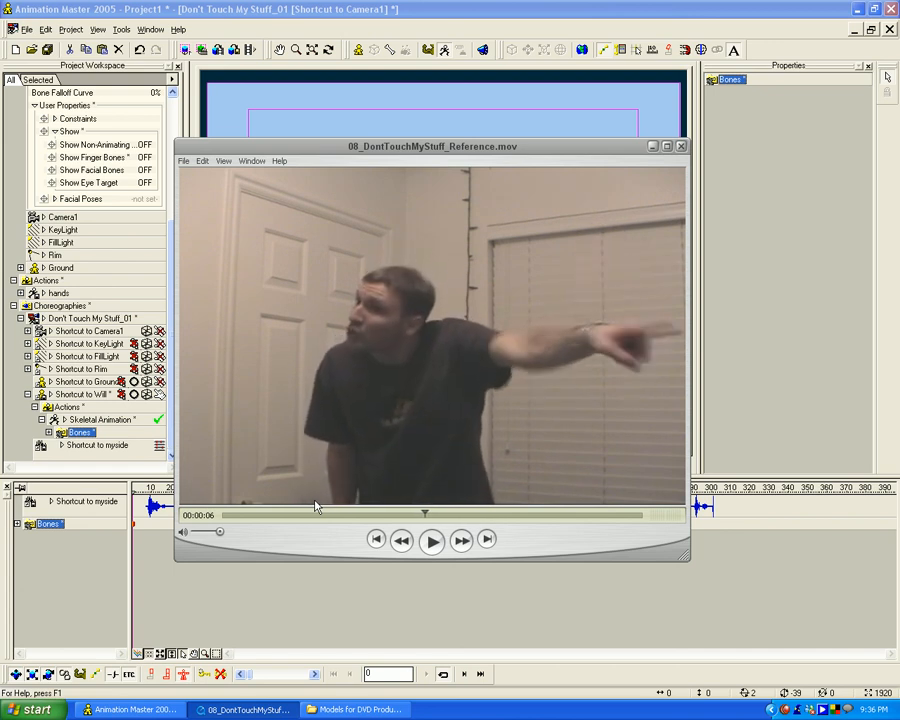
pyautogui.press('Right')
pyautogui.press('Right')
pyautogui.press('Right')
pyautogui.press('Right')
pyautogui.press('Right')
pyautogui.press('Right')
pyautogui.press('Right')
pyautogui.press('Right')
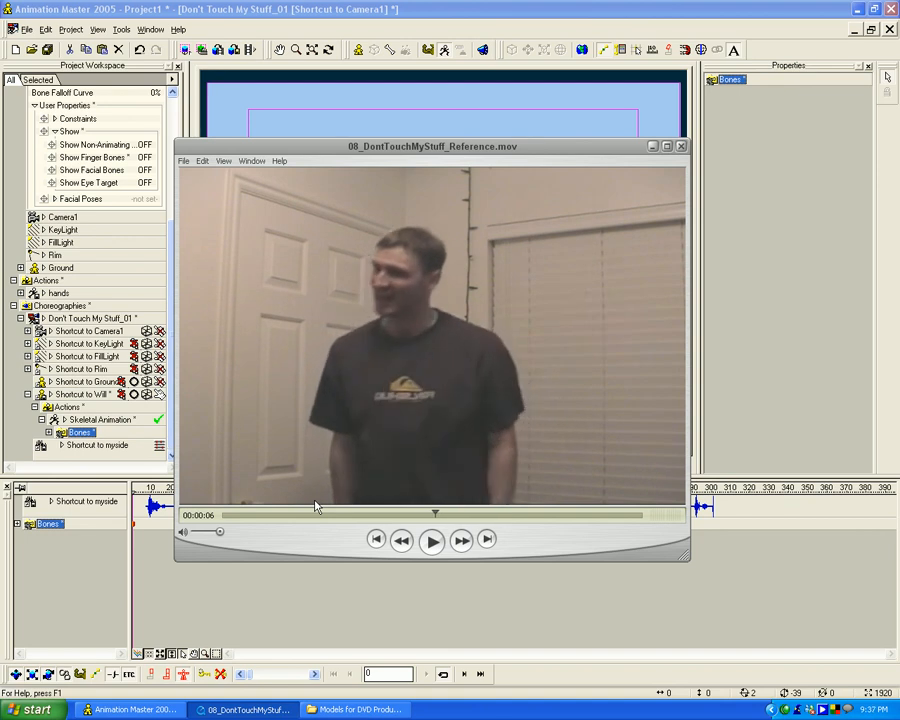
# Continue frame by frame past the 7-second mark, examining the upright pose and the start of the next hand gesture.
pyautogui.press('Right')
pyautogui.press('Right')
pyautogui.press('Right')
pyautogui.press('Right')
pyautogui.press('Right')
pyautogui.press('Right')
pyautogui.press('Right')
pyautogui.press('Right')
pyautogui.press('Right')
pyautogui.press('Right')
pyautogui.press('Right')
pyautogui.press('Right')
pyautogui.press('Right')
pyautogui.press('Right')
pyautogui.press('Right')
pyautogui.press('Right')
pyautogui.press('Right')
pyautogui.press('Right')
pyautogui.press('Right')
pyautogui.press('Right')
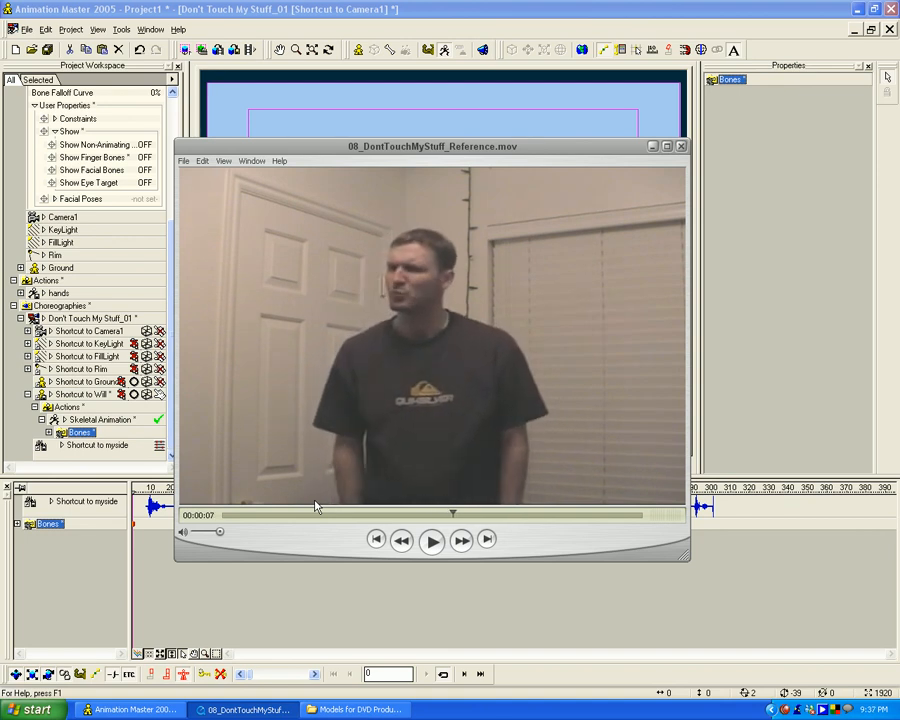
pyautogui.press('Right')
pyautogui.press('Right')
pyautogui.press('Right')
pyautogui.press('Right')
pyautogui.press('Right')
pyautogui.press('Right')
pyautogui.press('Right')
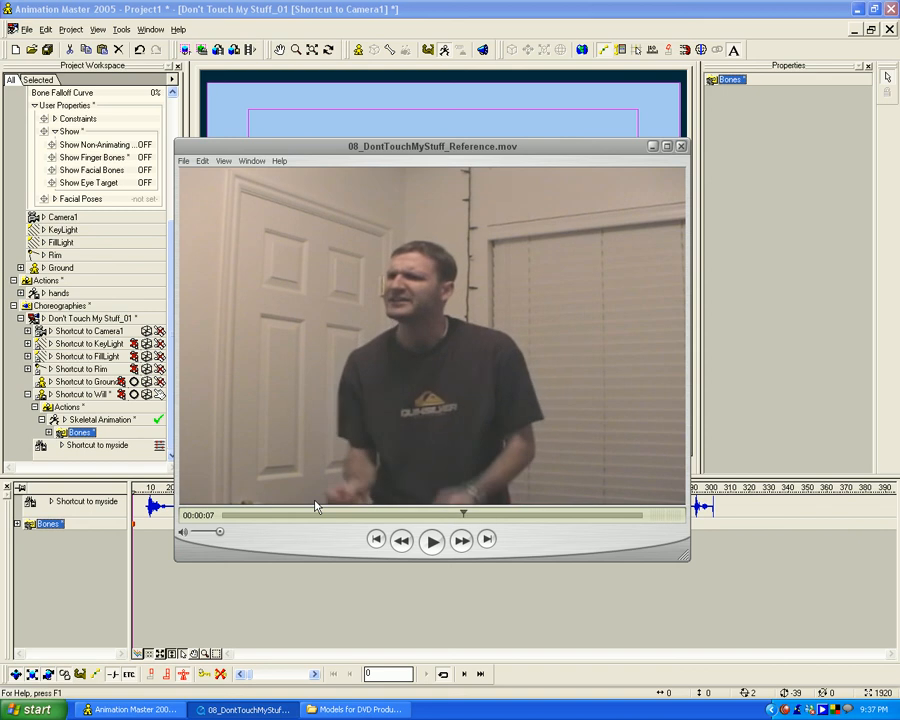
# Step the reference movie from 7 to about 8 seconds, going back and forth to study both fists rising beside the head.
pyautogui.press('Right')
pyautogui.press('Right')
pyautogui.press('Right')
pyautogui.press('Right')
pyautogui.press('Right')
pyautogui.press('Right')
pyautogui.press('Right')
pyautogui.press('Right')
pyautogui.press('Right')
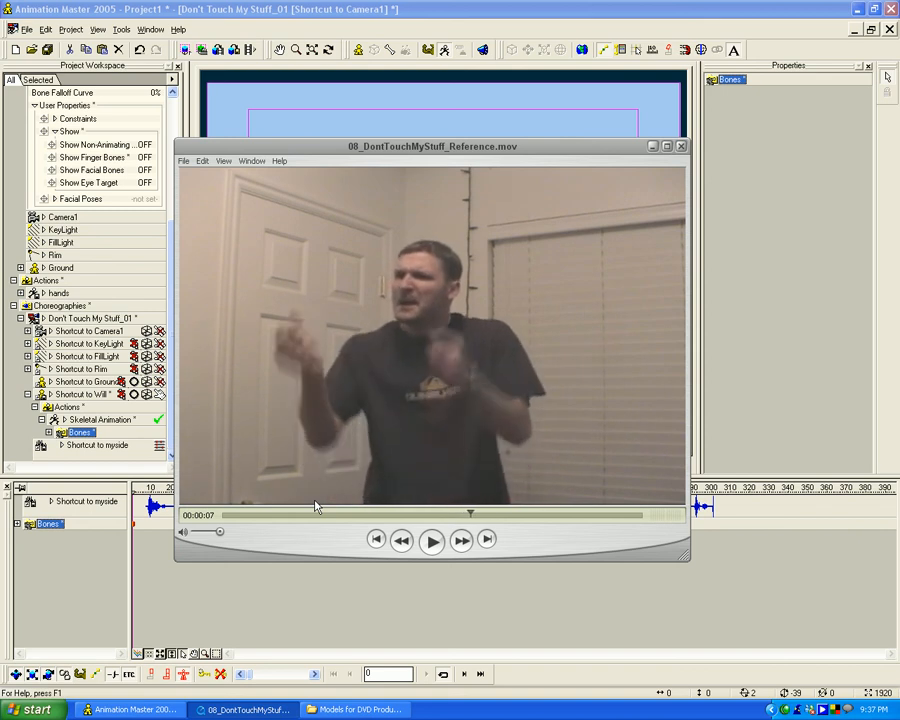
pyautogui.press('Left')
pyautogui.press('Left')
pyautogui.press('Left')
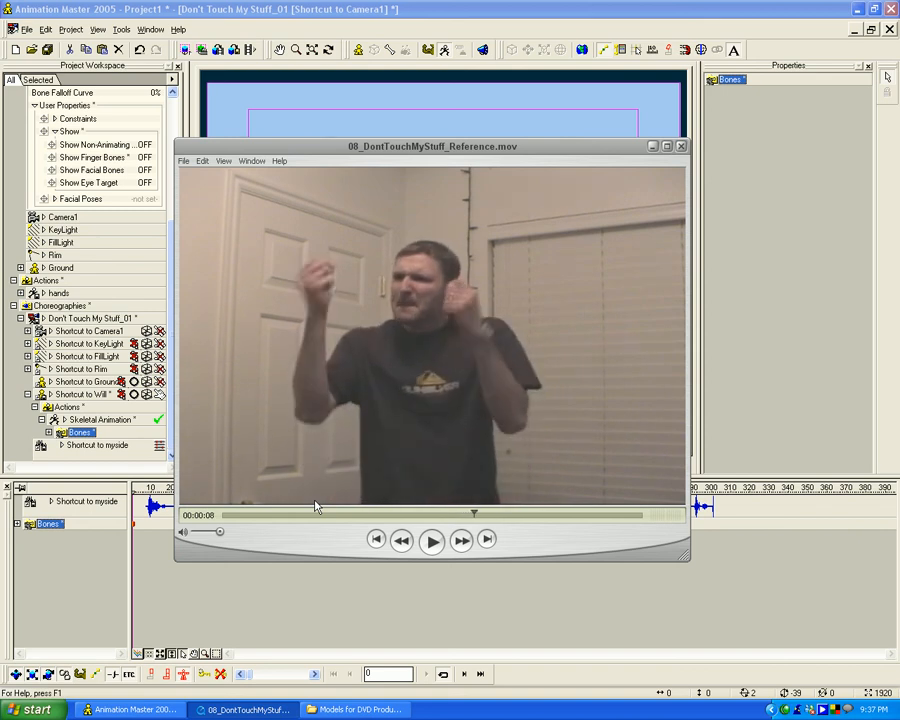
# Step through the frames just past 8 seconds to examine how the raised fists open into spread hands at chest height.
pyautogui.press('Right')
pyautogui.press('Right')
pyautogui.press('Right')
pyautogui.press('Right')
pyautogui.press('Right')
pyautogui.press('Right')
pyautogui.press('Right')
pyautogui.press('Right')
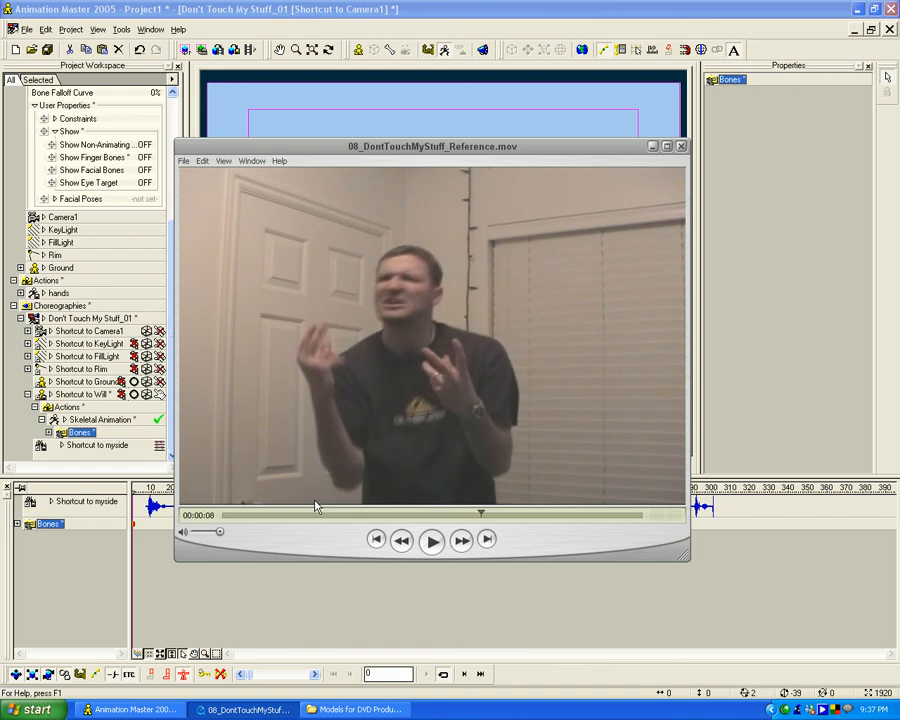
pyautogui.press('Left')
pyautogui.press('Left')
# Advance through the rest of the 8-second range to study the arms dropping and the body settling into a forward lean.
pyautogui.press('Right')
pyautogui.press('Right')
pyautogui.press('Right')
pyautogui.press('Right')
pyautogui.press('Right')
pyautogui.press('Right')
pyautogui.press('Right')
pyautogui.press('Right')
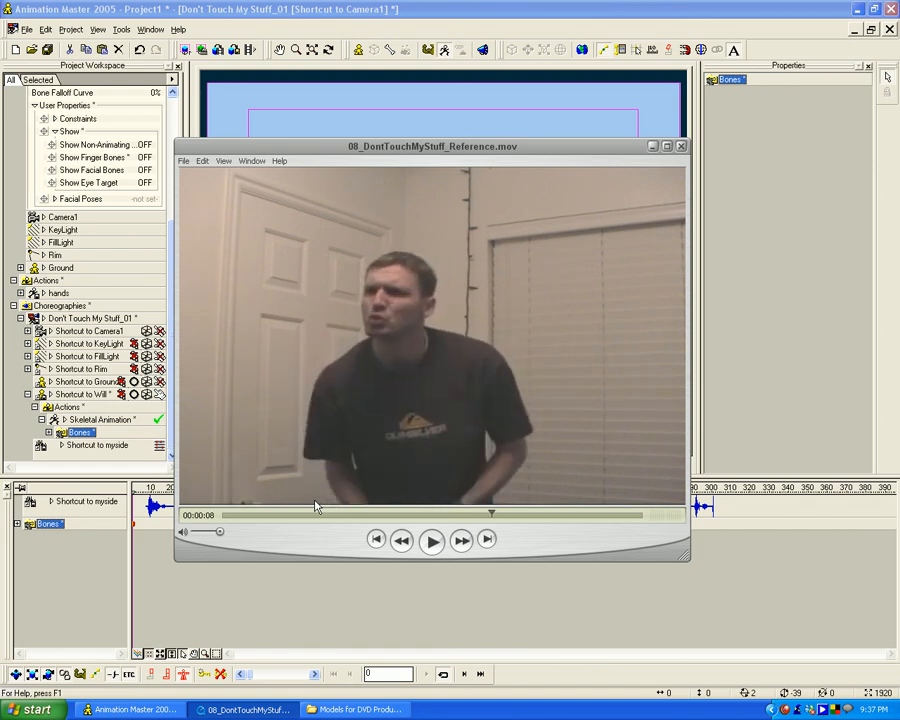
pyautogui.press('Right')
pyautogui.press('Right')
pyautogui.press('Right')
pyautogui.press('Right')
pyautogui.press('Right')
pyautogui.press('Right')
pyautogui.press('Right')
pyautogui.press('Right')
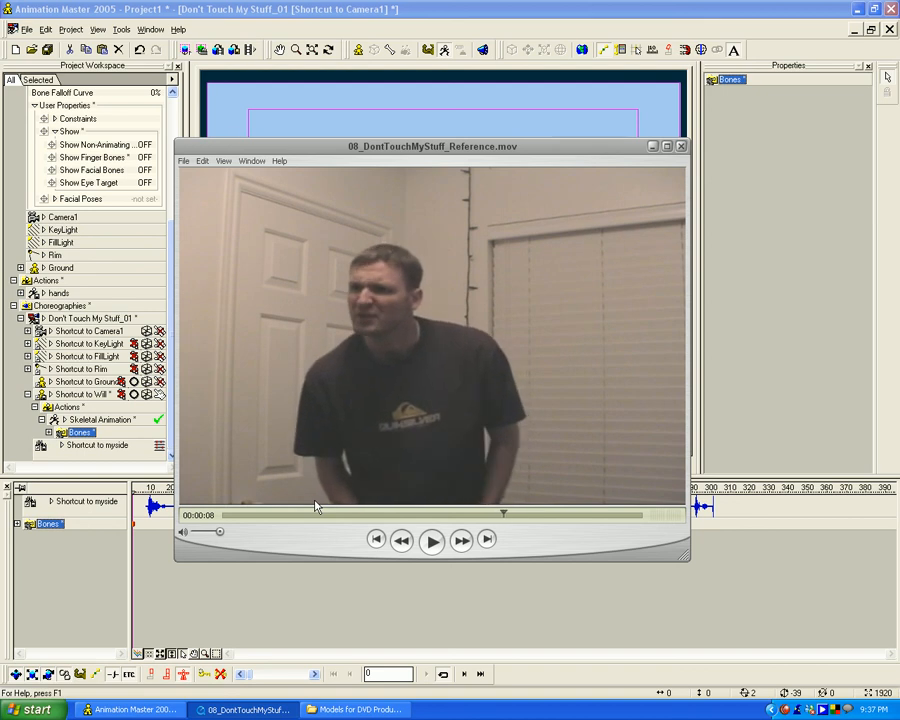
# Continue frame by frame from 9 to 10 seconds, examining the held forward lean and the subtle head movement.
pyautogui.press('Right')
pyautogui.press('Right')
pyautogui.press('Right')
pyautogui.press('Right')
pyautogui.press('Right')
pyautogui.press('Right')
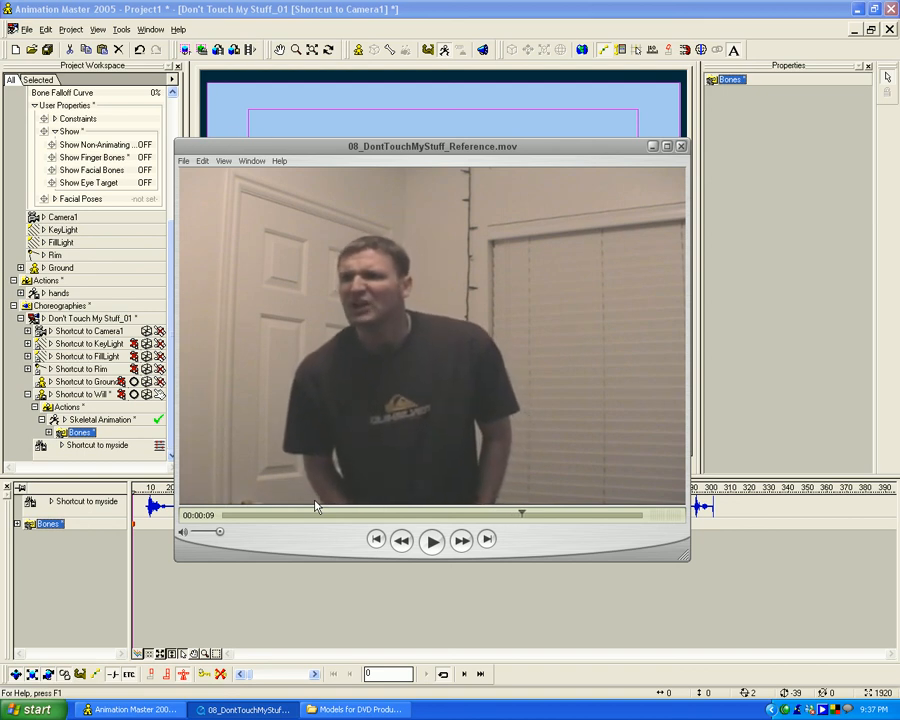
pyautogui.press('Right')
pyautogui.press('Right')
pyautogui.press('Right')
pyautogui.press('Right')
pyautogui.press('Right')
pyautogui.press('Right')
pyautogui.press('Right')
pyautogui.press('Right')
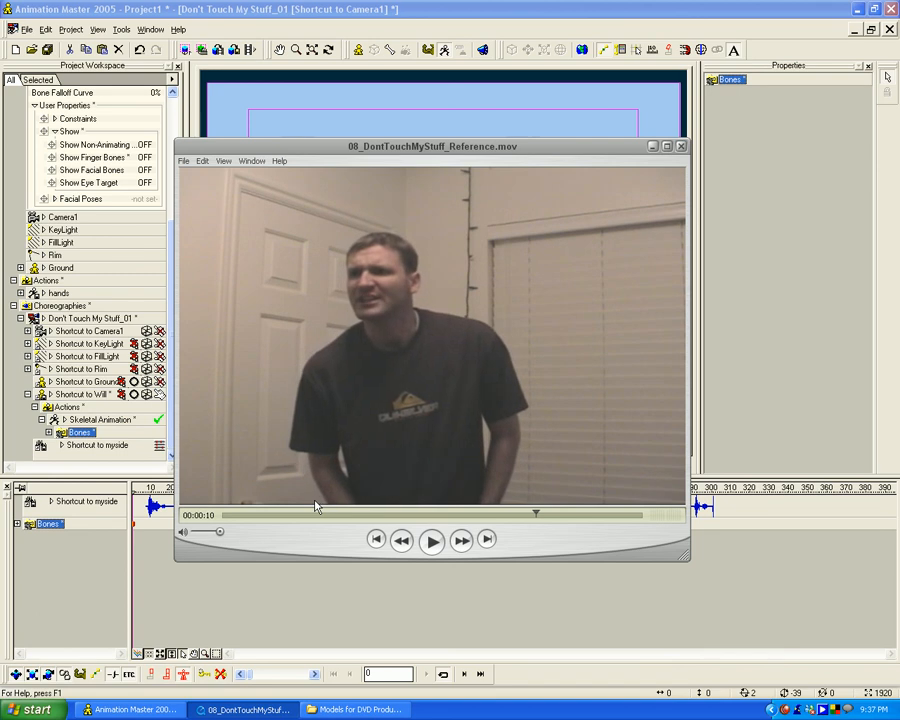
# Step through the frames after 10 seconds to study the recoil with a grimace and the hands rising toward the face.
pyautogui.press('Right')
pyautogui.press('Right')
pyautogui.press('Right')
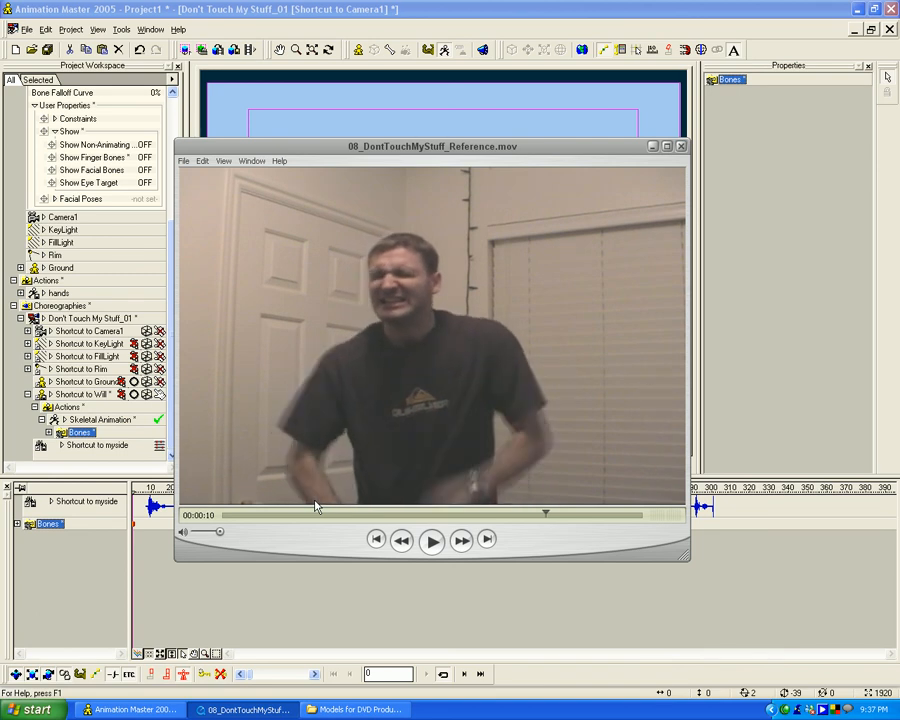
pyautogui.press('Right')
pyautogui.press('Right')
pyautogui.press('Right')
pyautogui.press('Right')
pyautogui.press('Right')
pyautogui.press('Right')
pyautogui.press('Right')
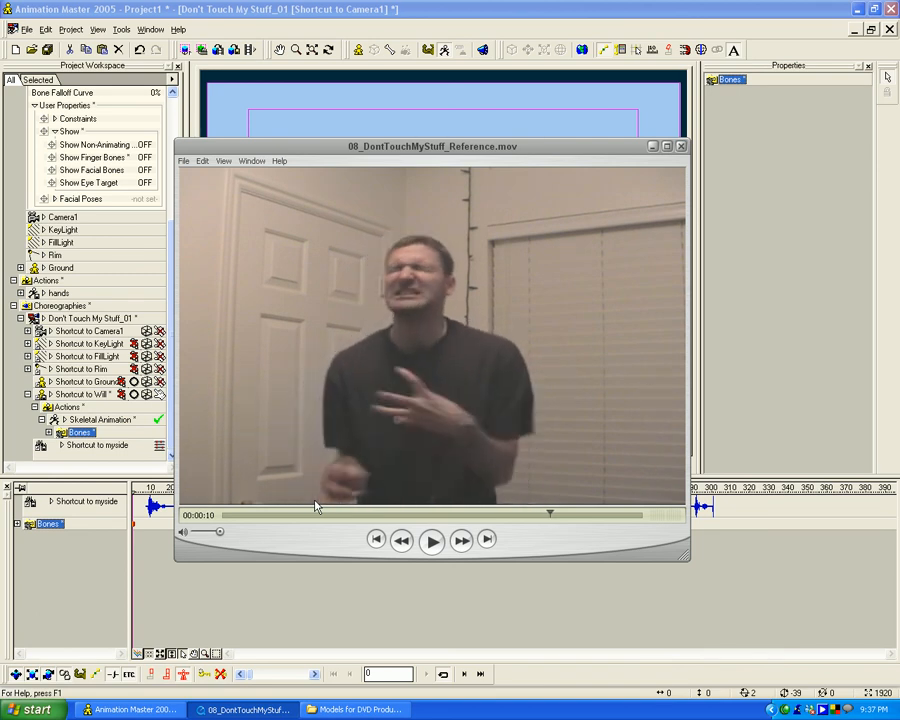
pyautogui.press('Right')
pyautogui.press('Right')
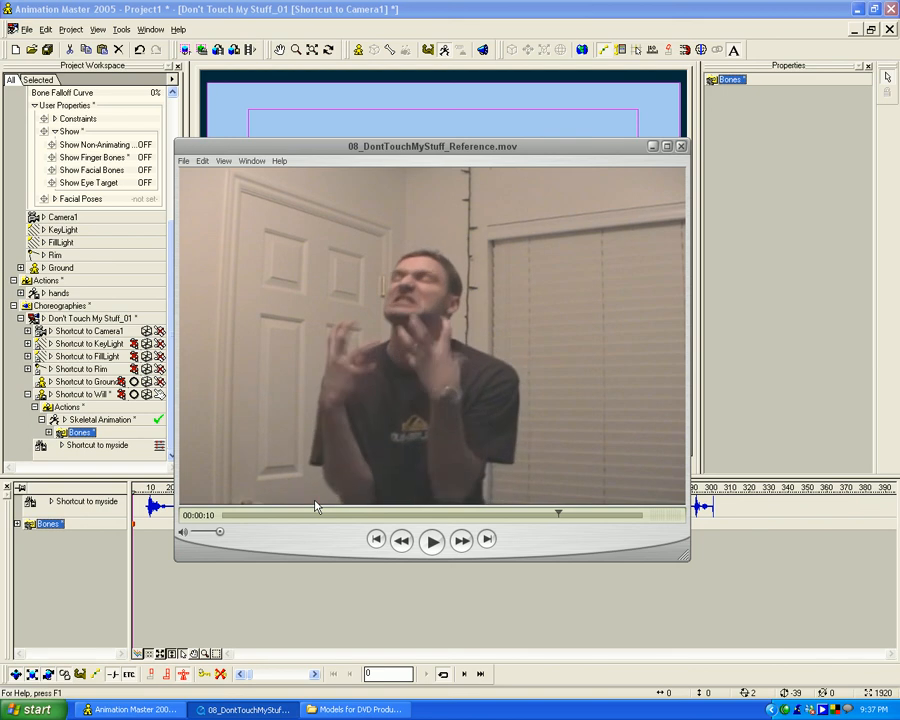
# Advance to about 11 seconds, examining how the clawed hands thrust down as the body lunges forward.
pyautogui.press('Right')
pyautogui.press('Right')
pyautogui.press('Right')
pyautogui.press('Right')
pyautogui.press('Right')
pyautogui.press('Right')
pyautogui.press('Right')
pyautogui.press('Right')
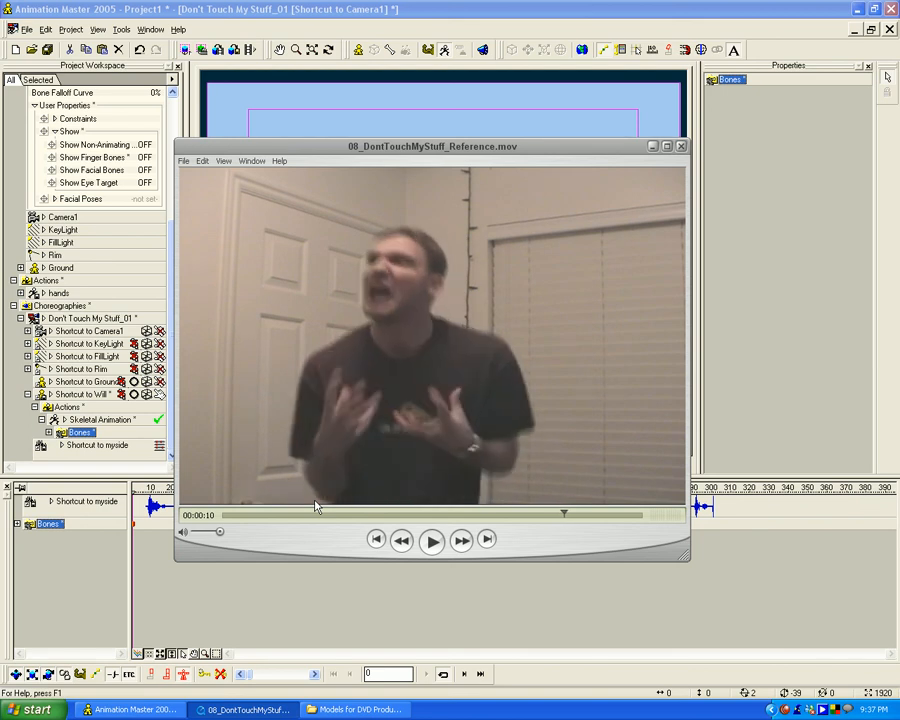
pyautogui.press('Right')
pyautogui.press('Right')
pyautogui.press('Right')
pyautogui.press('Right')
pyautogui.press('Right')
pyautogui.press('Right')
pyautogui.press('Right')
pyautogui.press('Right')
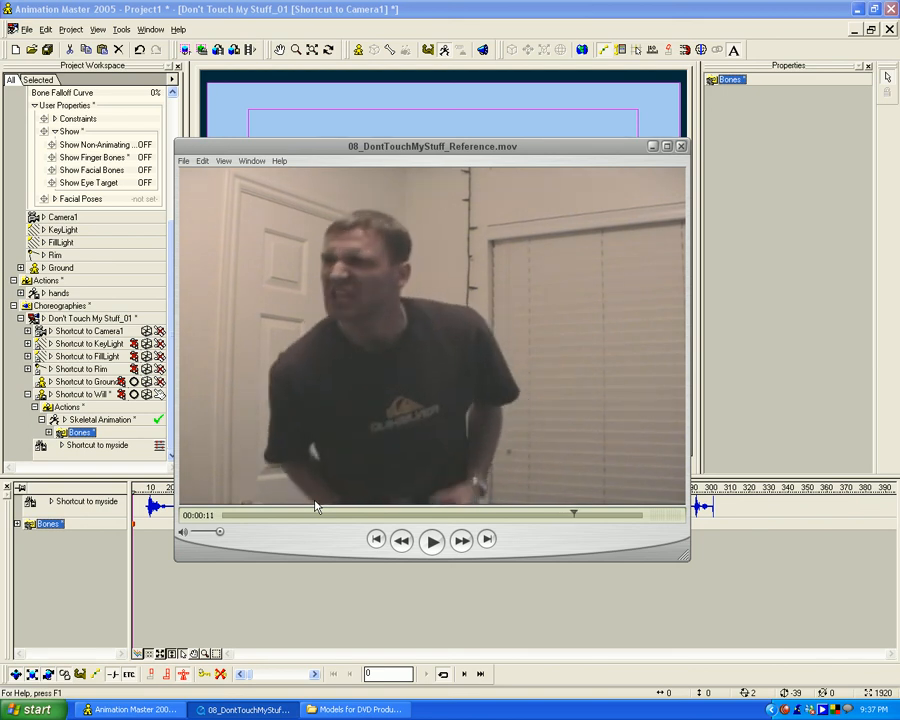
# Step on through the 11-second range to study the glaring lean with lowered arms before the turn away.
pyautogui.press('Right')
pyautogui.press('Right')
pyautogui.press('Right')
pyautogui.press('Right')
pyautogui.press('Right')
pyautogui.press('Right')
pyautogui.press('Right')
pyautogui.press('Right')
pyautogui.press('Right')
pyautogui.press('Right')
pyautogui.press('Right')
pyautogui.press('Right')
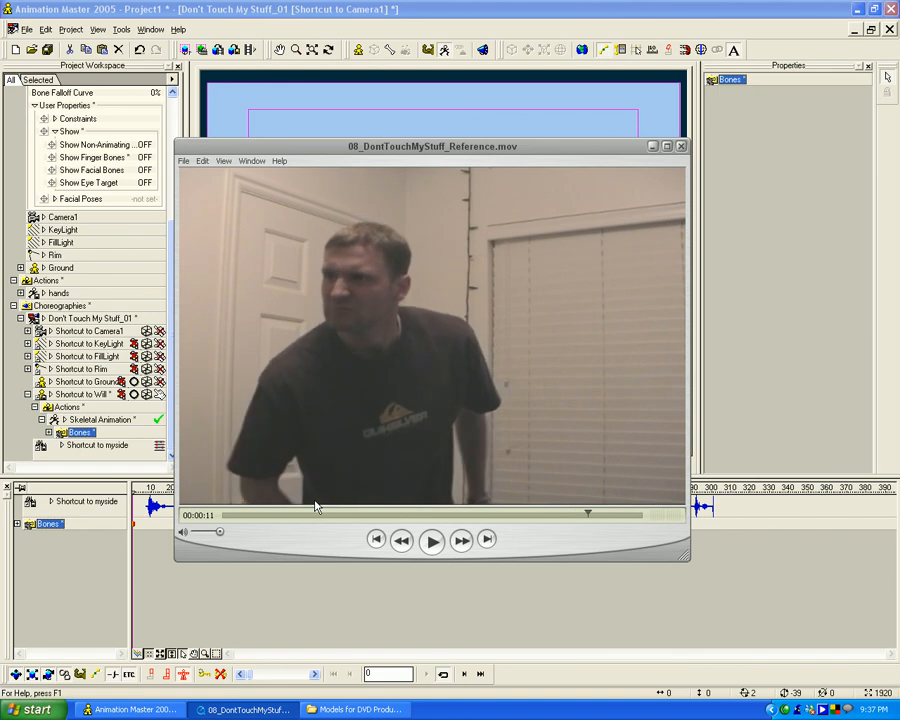
# Advance past 12 seconds frame by frame to examine the body turning away and the head following.
pyautogui.press('Right')
pyautogui.press('Right')
pyautogui.press('Right')
pyautogui.press('Right')
pyautogui.press('Right')
pyautogui.press('Right')
pyautogui.press('Right')
pyautogui.press('Right')
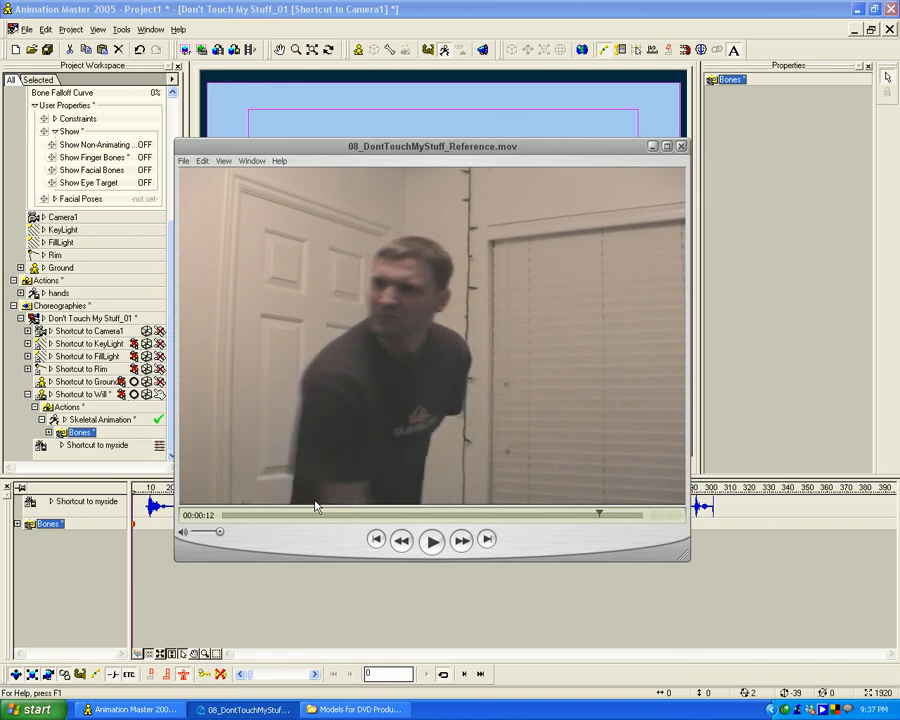
pyautogui.press('Right')
pyautogui.press('Right')
pyautogui.press('Right')
pyautogui.press('Right')
pyautogui.press('Right')
pyautogui.press('Right')
pyautogui.press('Right')
pyautogui.press('Right')
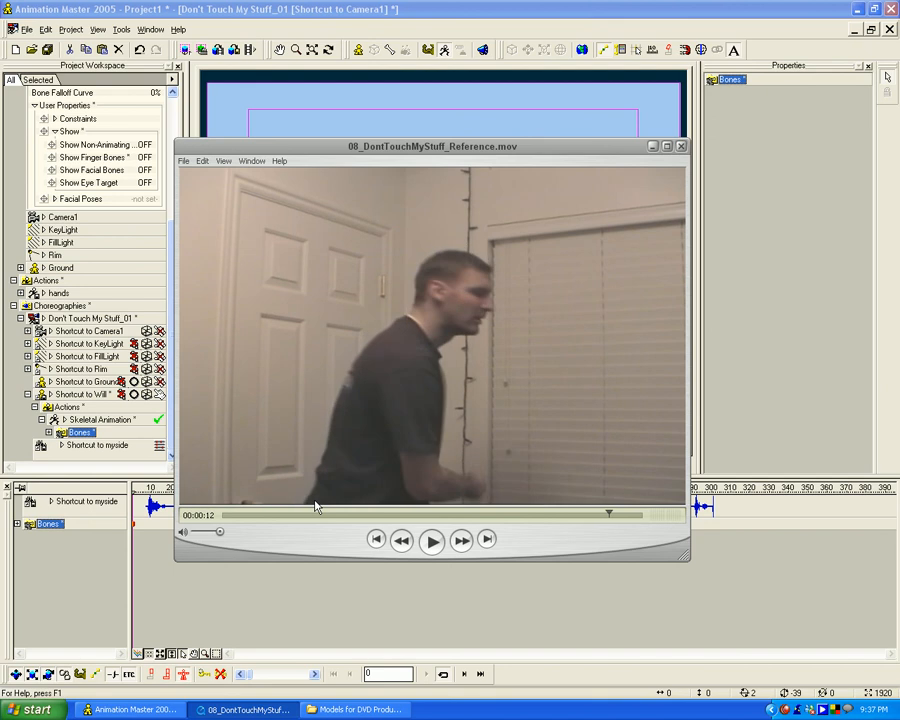
# Step through the final turned-back pose near the end of the 12-second range, reversing some frames to review the turn.
pyautogui.press('Right')
pyautogui.press('Right')
pyautogui.press('Right')
pyautogui.press('Right')
pyautogui.press('Right')
pyautogui.press('Right')
pyautogui.press('Right')
pyautogui.press('Right')
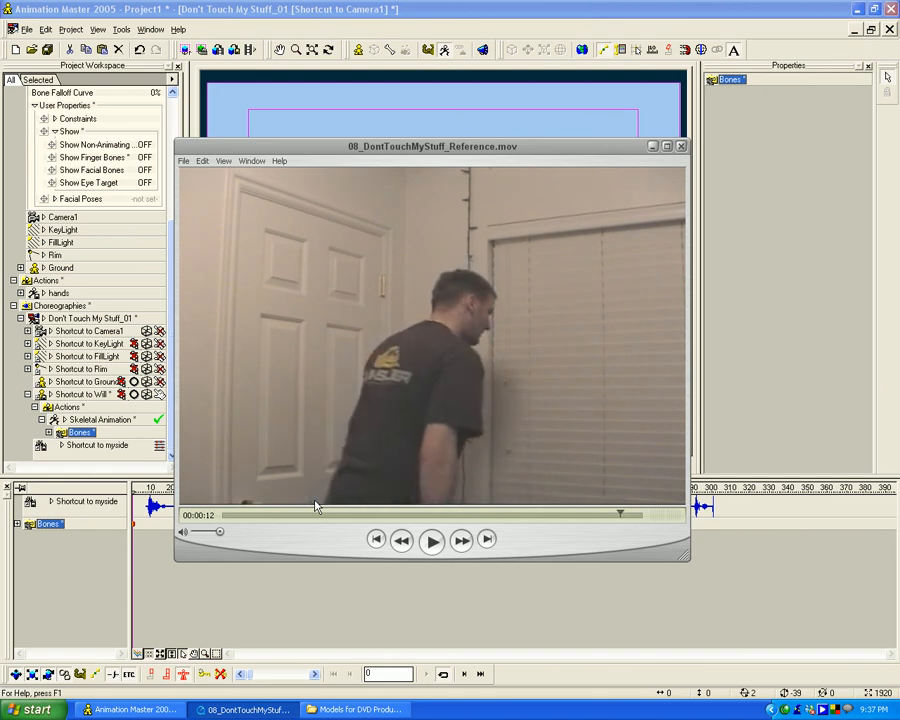
pyautogui.press('Left')
pyautogui.press('Left')
pyautogui.press('Left')
pyautogui.press('Left')
pyautogui.press('Left')
pyautogui.press('Left')
pyautogui.press('Left')
pyautogui.press('Left')
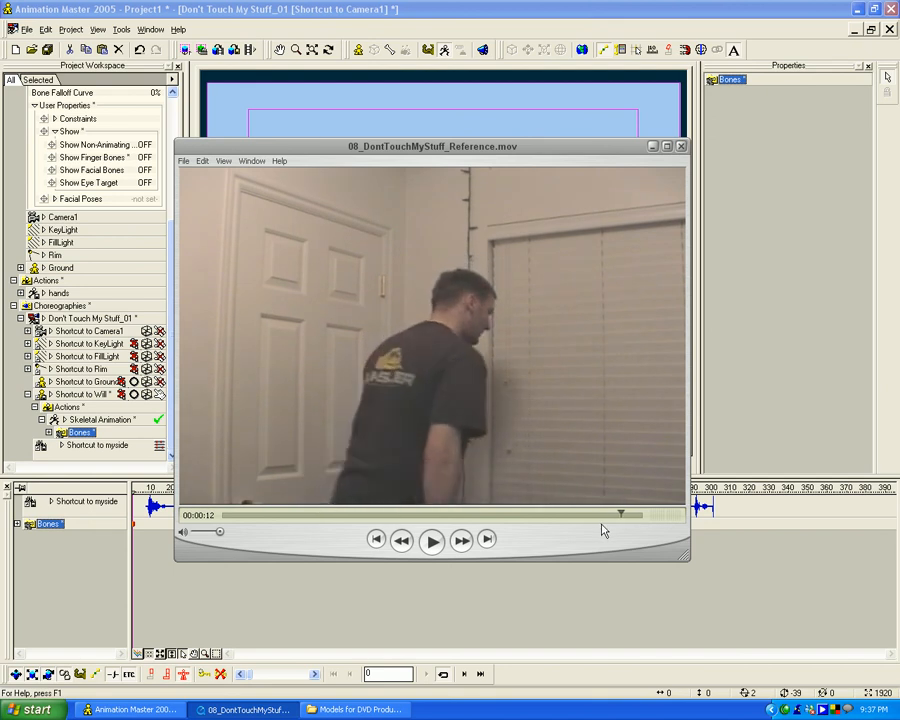
# Scrub the reference movie back to the arm swing at about 6 seconds and shift its window slightly downward.
pyautogui.moveTo(612, 517); pyautogui.dragTo(433, 517)
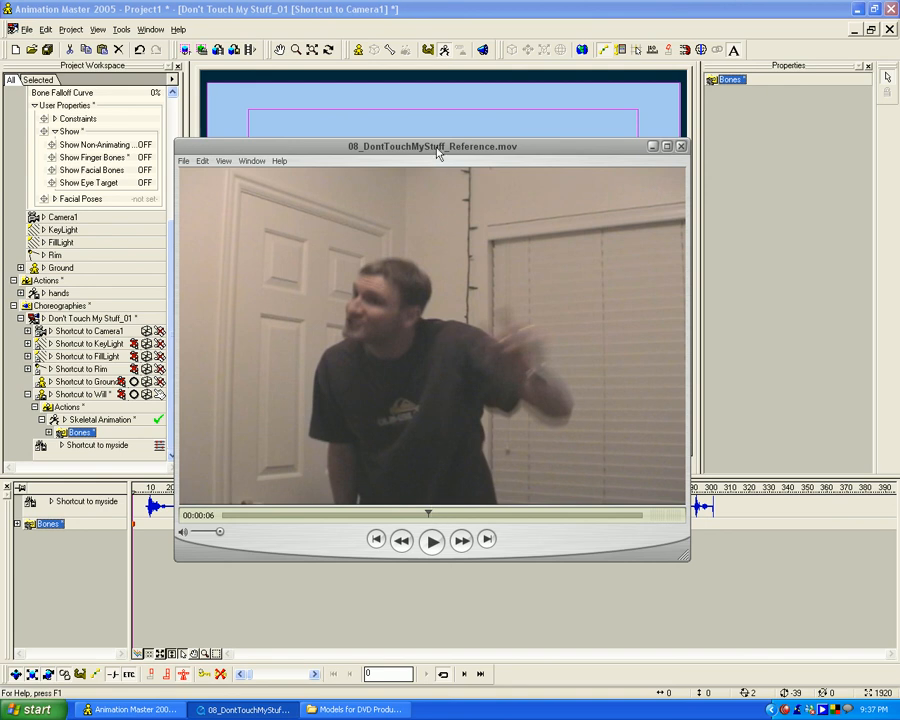
pyautogui.moveTo(441, 150); pyautogui.dragTo(441, 163)
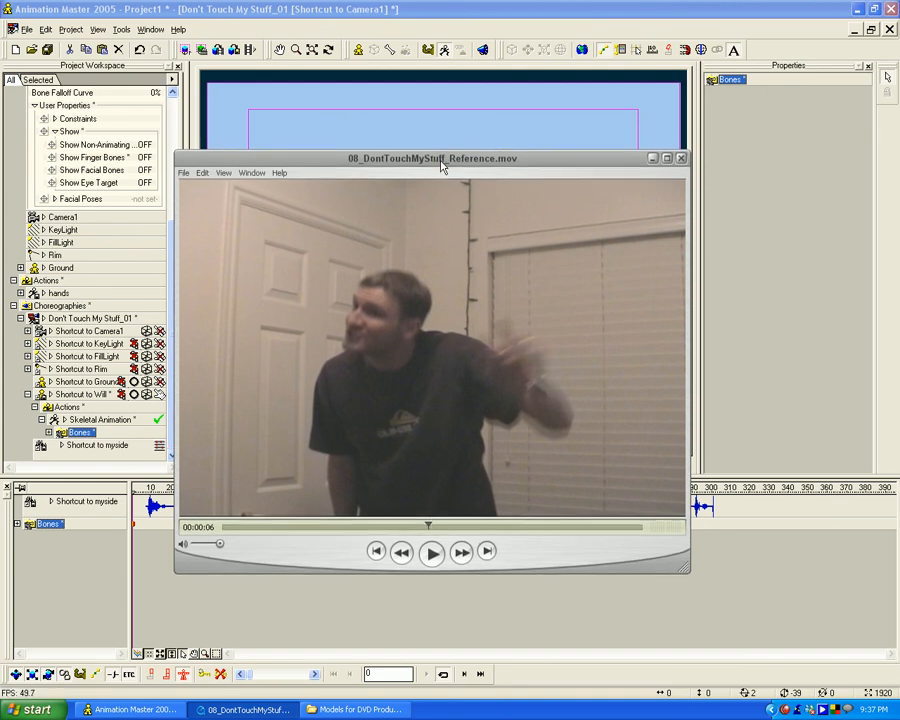